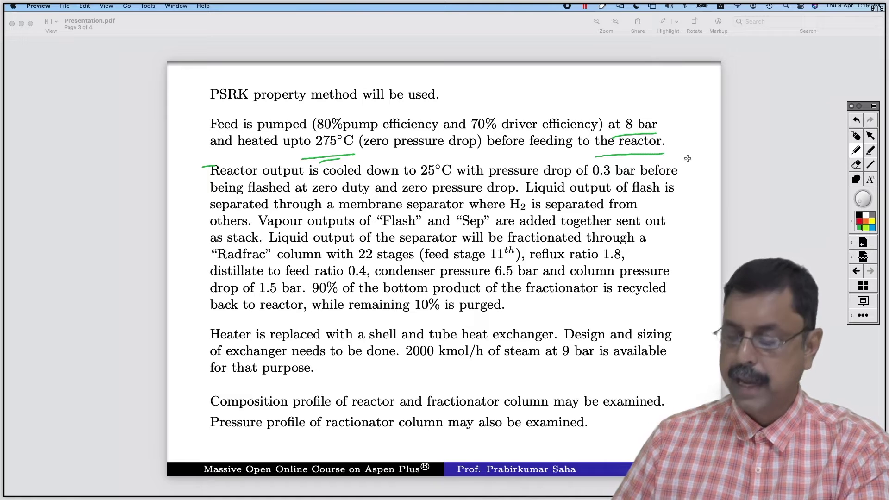
- Sketch the feed line through a pump and a heater beside the slide, and label it Feed
mouse_move(16, 137)
mouse_down()
mouse_move(59, 118)
mouse_move(55, 128)
mouse_move(71, 144)
mouse_move(63, 147)
mouse_move(87, 93)
mouse_up()
mouse_move(77, 92)
mouse_down()
mouse_move(110, 105)
mouse_move(111, 97)
mouse_up()
mouse_move(125, 100)
mouse_down()
mouse_move(118, 131)
mouse_move(140, 50)
mouse_move(132, 60)
mouse_up()
drag(140, 95, 195, 71)
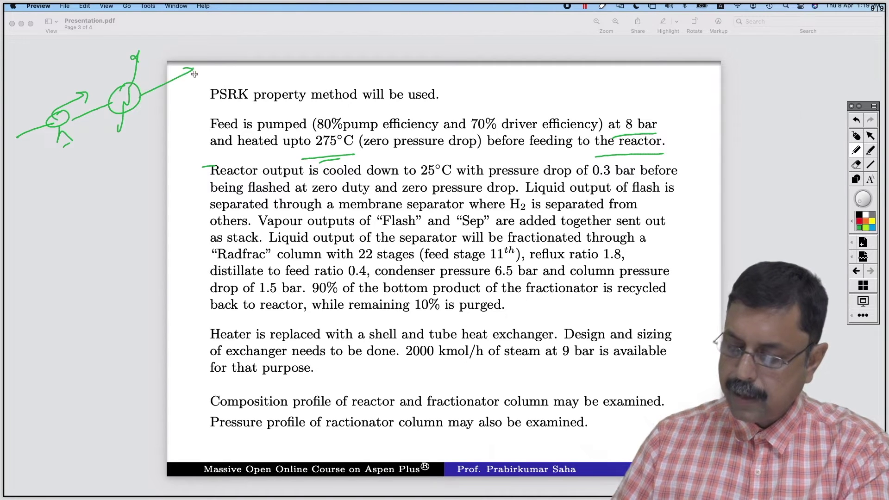
mouse_move(16, 149)
mouse_down()
mouse_move(14, 164)
mouse_move(51, 151)
mouse_up()
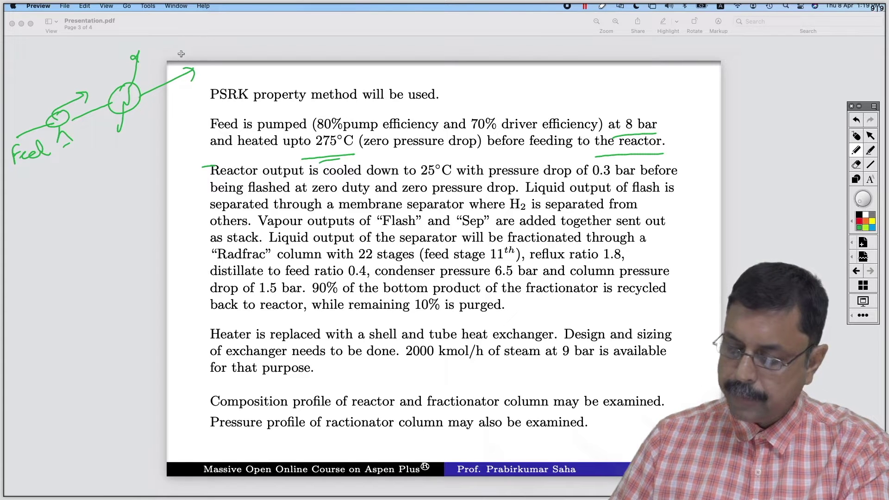
- Sketch the tubed reactor after the heater with labelled inlet and outlet streams, and rule off the sketch with a long diagonal line
mouse_move(163, 90)
mouse_down()
mouse_move(168, 100)
mouse_move(195, 82)
mouse_move(237, 28)
mouse_up()
drag(196, 79, 237, 26)
drag(206, 76, 218, 58)
drag(213, 72, 232, 44)
mouse_move(227, 65)
mouse_down()
mouse_move(239, 38)
mouse_move(299, 21)
mouse_up()
mouse_move(248, 86)
mouse_down()
mouse_move(245, 73)
mouse_move(278, 71)
mouse_move(254, 65)
mouse_move(279, 45)
mouse_up()
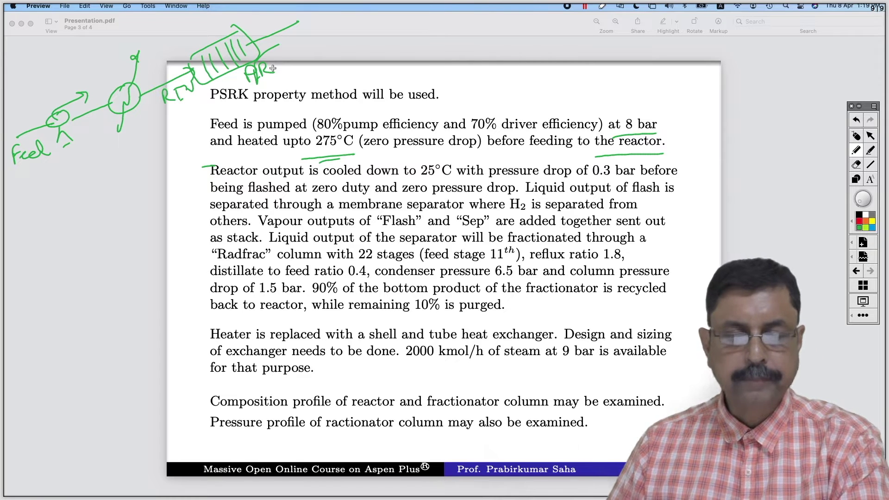
drag(14, 197, 331, 64)
- Bracket the feed paragraph, circle 25°C, and underline 0.3, before, flashed, zero duty and pressure drop in the reactor output text
drag(677, 114, 673, 157)
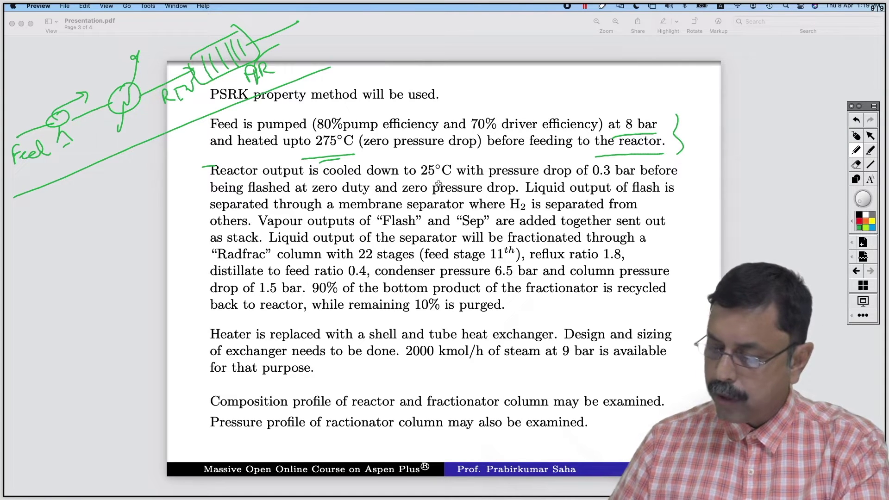
mouse_move(451, 163)
mouse_down()
mouse_move(413, 166)
mouse_move(437, 163)
mouse_up()
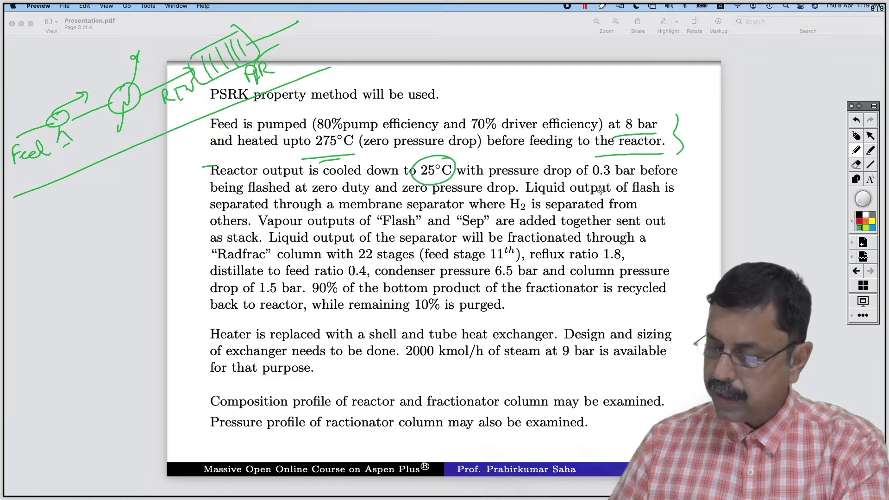
drag(586, 185, 679, 181)
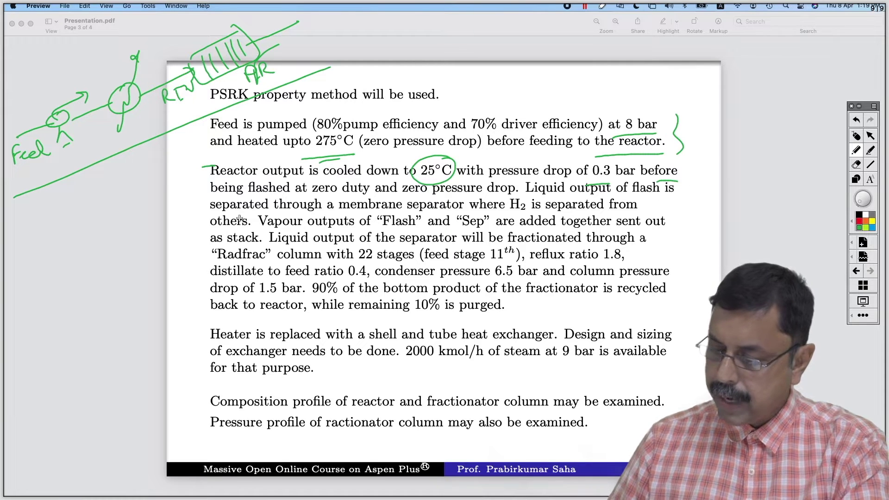
drag(234, 204, 370, 200)
drag(443, 204, 518, 196)
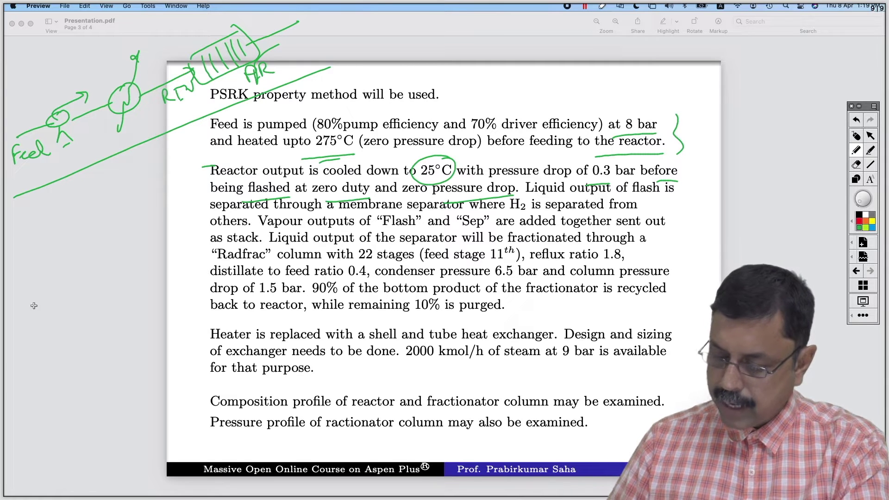
- Sketch the flash drum below the dividing line with an inlet arrow, a vapour outlet and a liquid outlet
mouse_move(15, 321)
mouse_down()
mouse_move(50, 309)
mouse_move(67, 317)
mouse_up()
mouse_move(57, 277)
mouse_down()
mouse_move(70, 323)
mouse_move(95, 229)
mouse_move(98, 259)
mouse_up()
drag(86, 332, 131, 328)
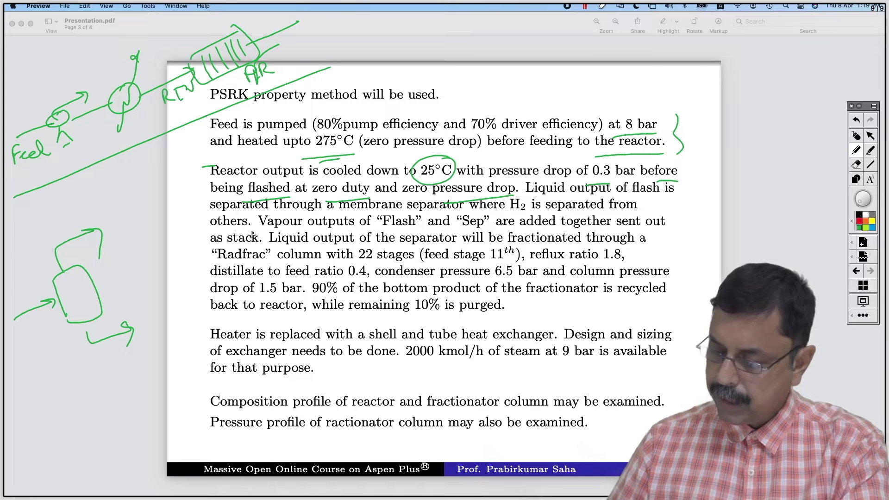
- Sketch the membrane separator on the flash drum's liquid outlet with its two outlet streams, labelling the vapour stream H2
mouse_move(132, 314)
mouse_down()
mouse_move(138, 356)
mouse_move(155, 360)
mouse_move(150, 306)
mouse_move(169, 292)
mouse_up()
drag(152, 366, 193, 368)
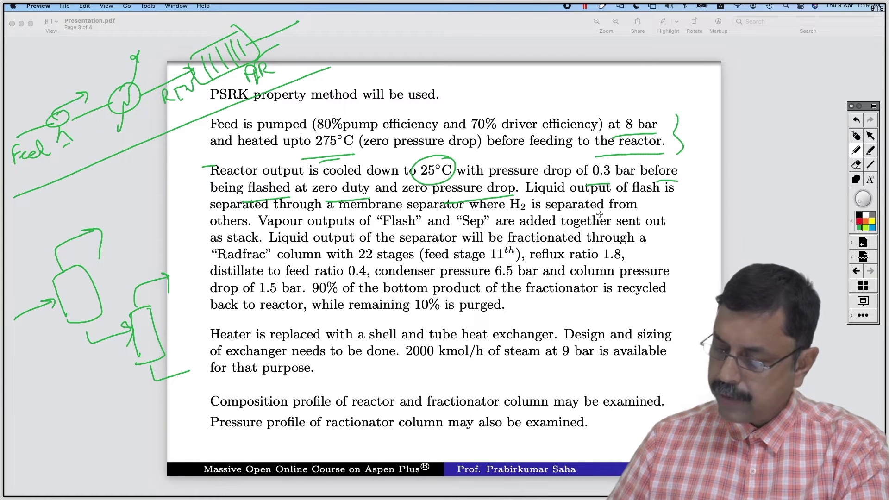
drag(143, 266, 148, 279)
drag(142, 274, 163, 279)
drag(172, 373, 184, 385)
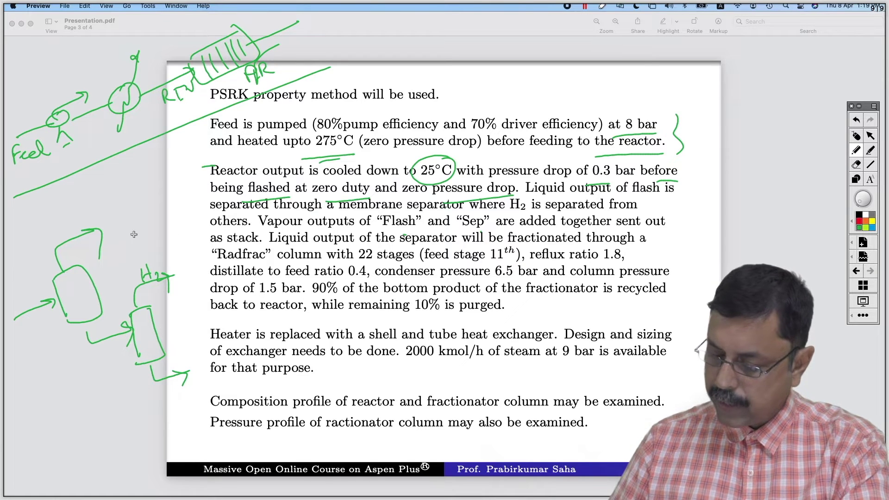
- Join the flash and separator vapour outlets into one outgoing stream labelled Stack, and underline the word stack in the slide text
mouse_move(102, 233)
mouse_down()
mouse_move(151, 223)
mouse_move(168, 274)
mouse_up()
drag(152, 239, 185, 230)
drag(178, 230, 184, 237)
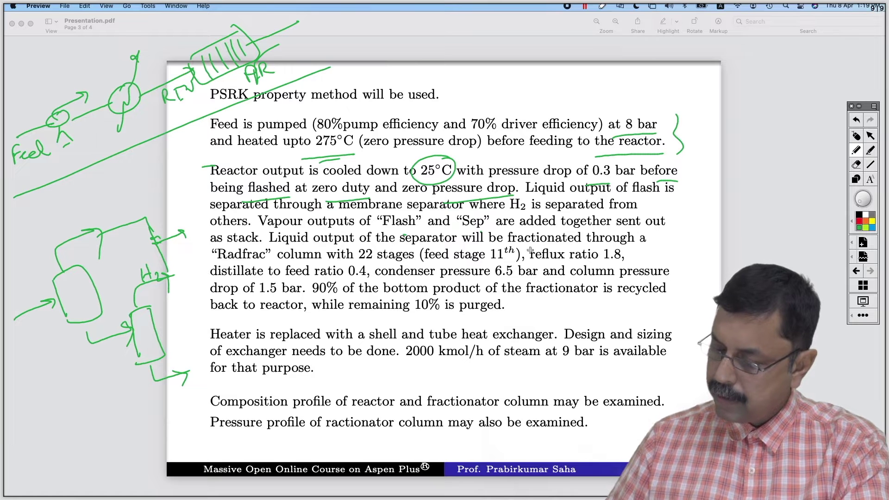
drag(241, 243, 258, 241)
drag(172, 213, 165, 227)
mouse_move(176, 209)
mouse_down()
mouse_move(179, 226)
mouse_move(215, 220)
mouse_up()
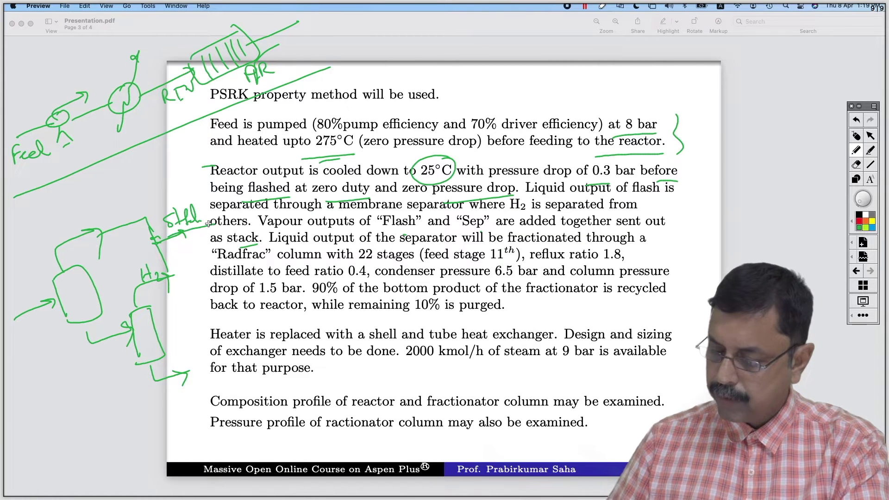
mouse_move(70, 246)
mouse_down()
mouse_move(147, 250)
mouse_move(162, 287)
mouse_up()
drag(157, 244, 195, 234)
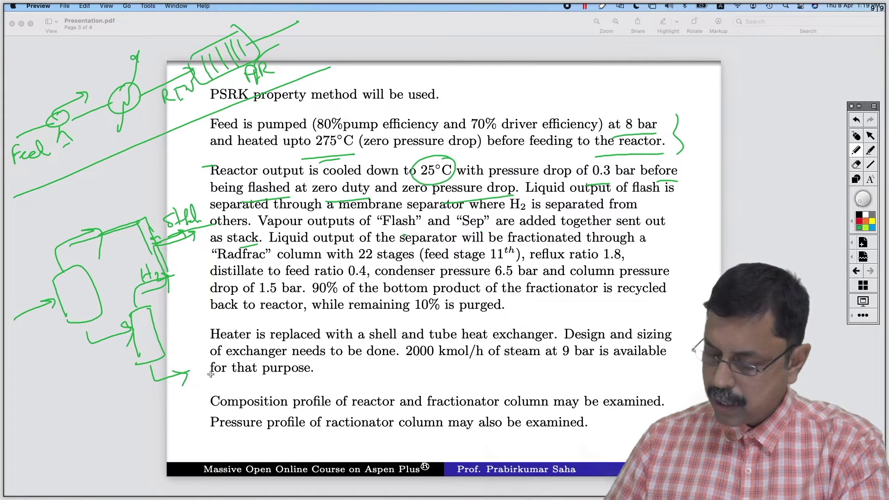
- Sketch the fractionator column on the separator's liquid line, and mark 22 stages, 11th, 1.8, 0.4, 6.5 and recycled in the text
mouse_move(173, 371)
mouse_down()
mouse_move(180, 383)
mouse_move(189, 375)
mouse_up()
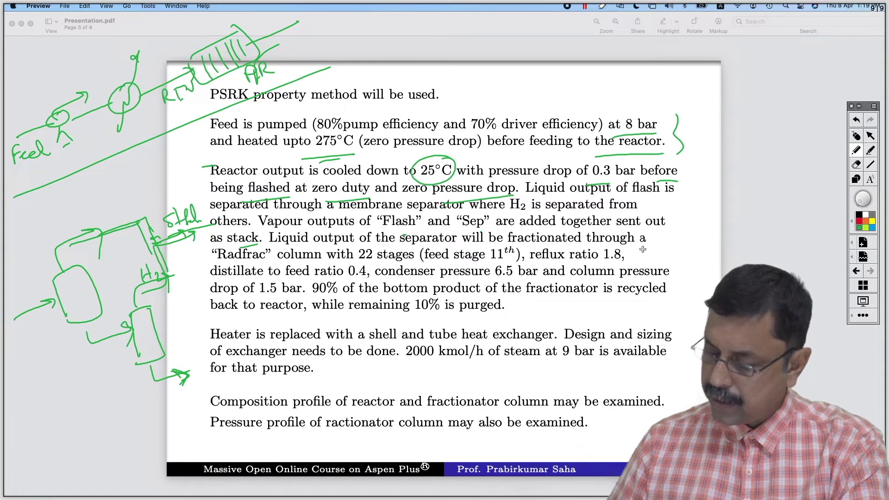
mouse_move(197, 365)
mouse_down()
mouse_move(200, 340)
mouse_move(217, 396)
mouse_move(217, 360)
mouse_move(246, 404)
mouse_up()
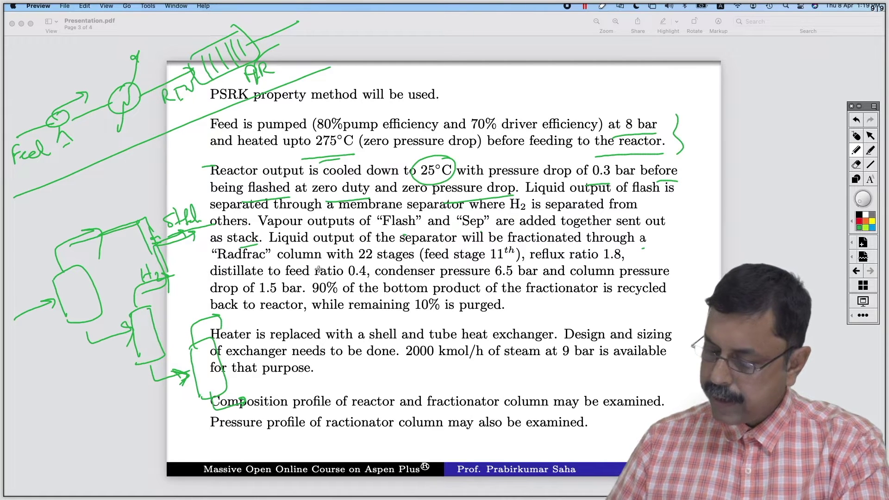
drag(362, 268, 399, 266)
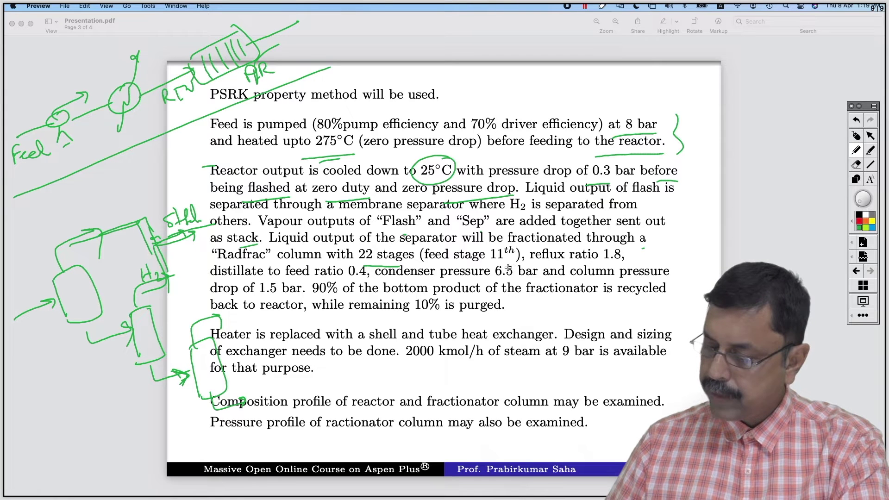
mouse_move(509, 242)
mouse_down()
mouse_move(498, 271)
mouse_move(517, 244)
mouse_up()
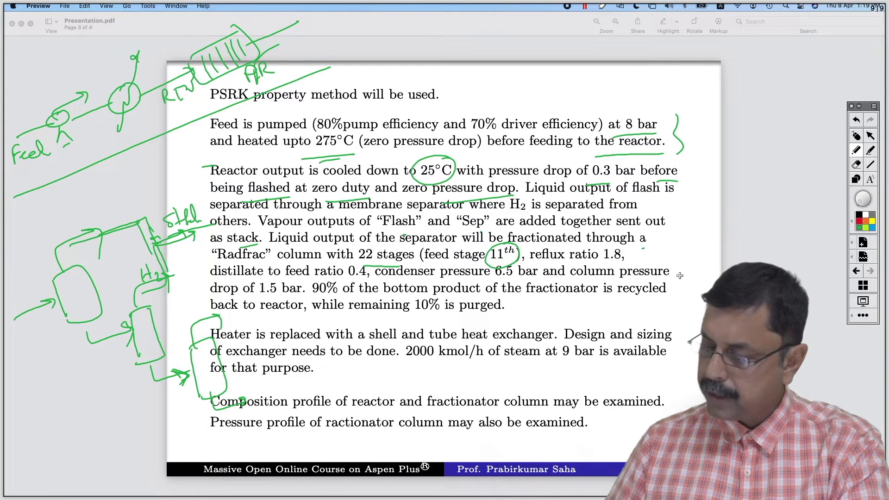
drag(603, 269, 632, 265)
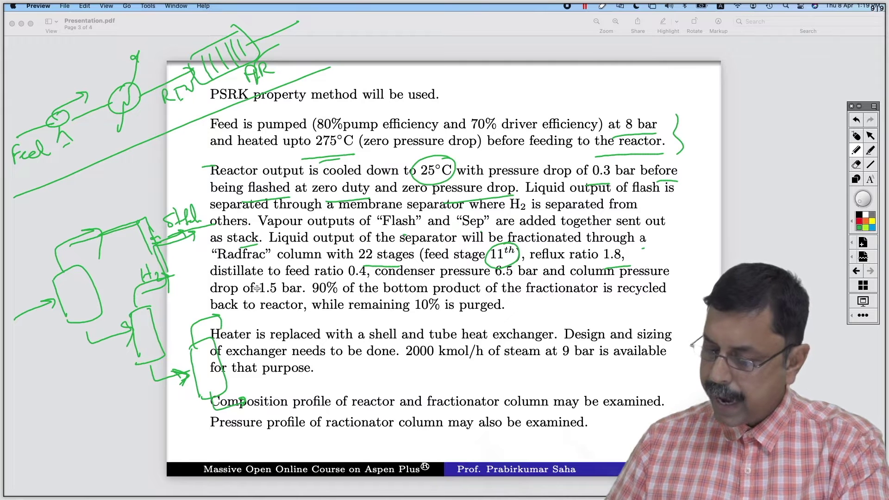
drag(356, 281, 369, 280)
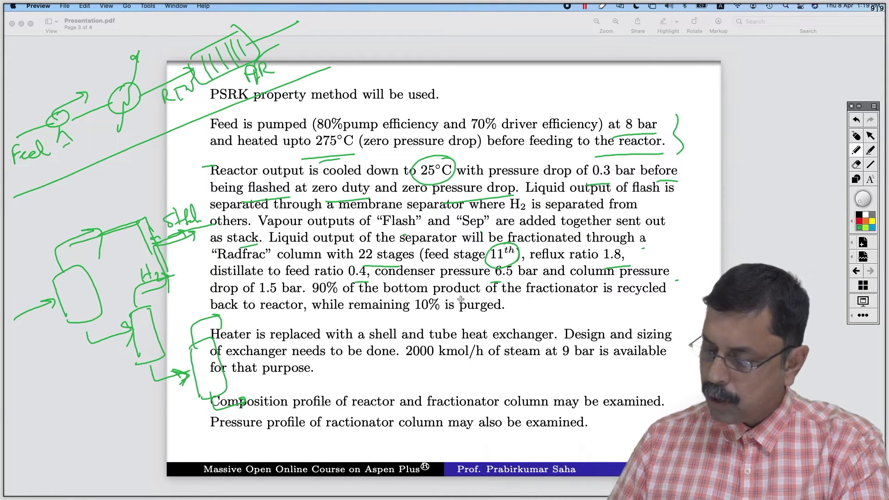
drag(653, 300, 641, 298)
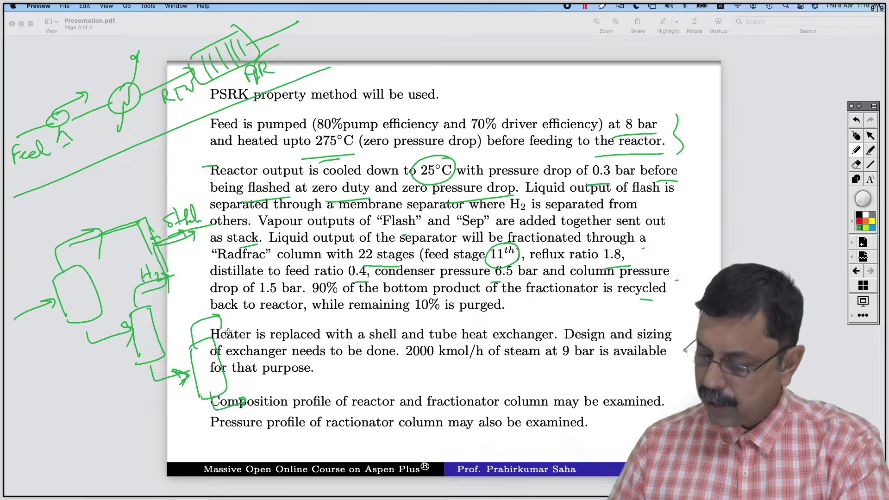
- Emphasize the fractionator's overhead and bottom outlet arrows and write a handwritten label beside each stream
drag(206, 322, 223, 316)
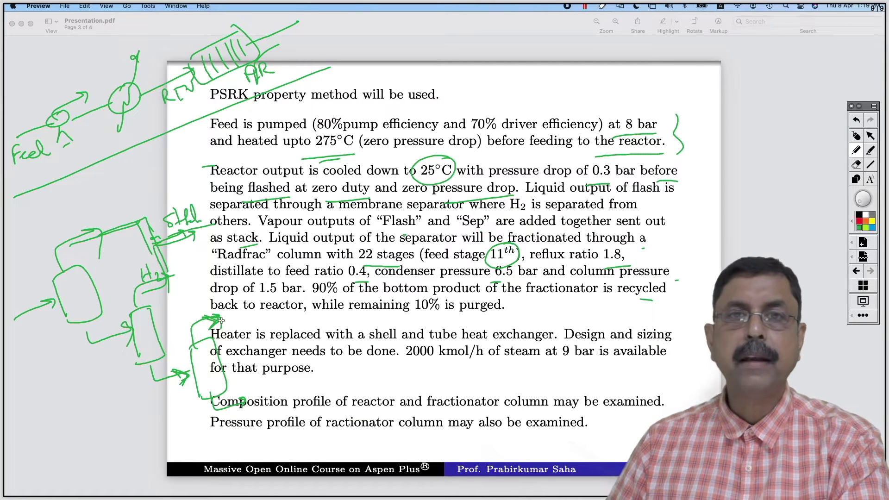
drag(221, 320, 245, 321)
drag(256, 323, 260, 322)
drag(213, 402, 254, 402)
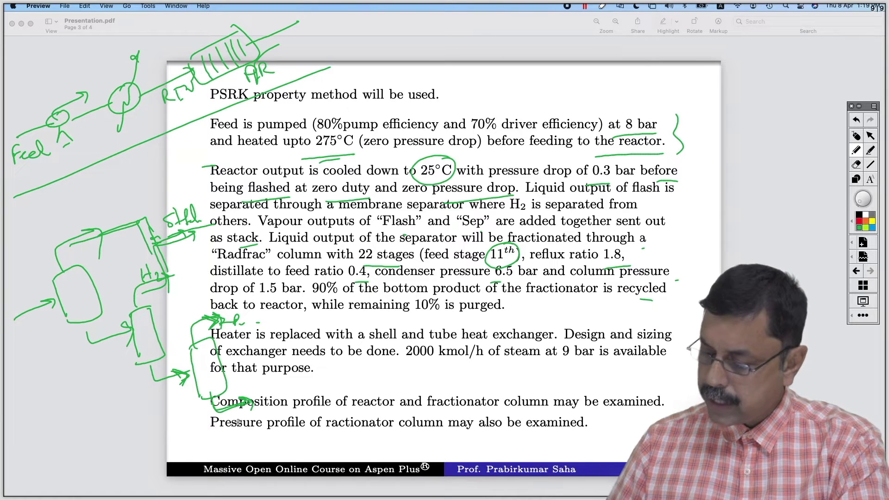
mouse_move(263, 389)
mouse_down()
mouse_move(271, 378)
mouse_move(303, 382)
mouse_up()
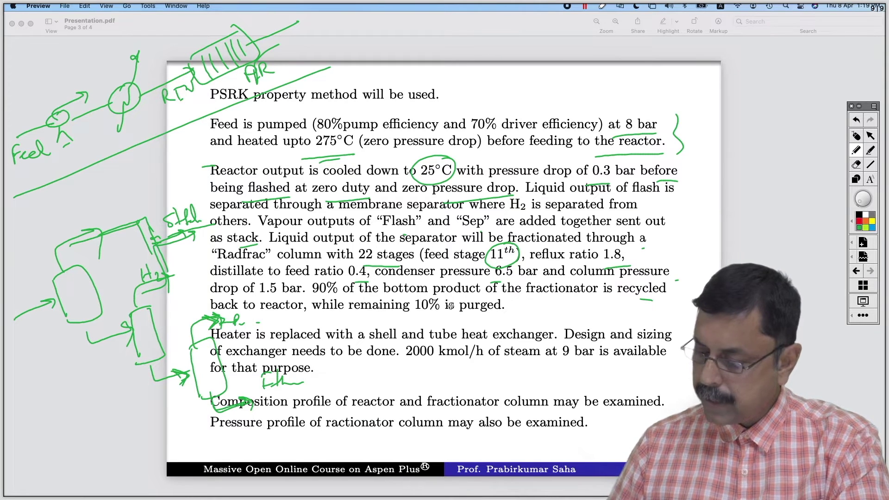
- Circle 90% and underline recycled, reactor and "remaining 10% is purged" in the slide text
drag(618, 304, 645, 302)
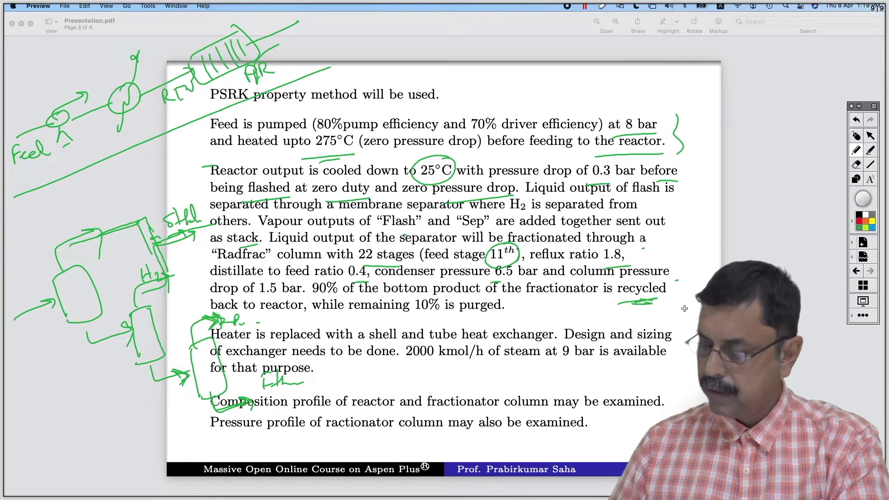
mouse_move(337, 282)
mouse_down()
mouse_move(305, 289)
mouse_move(340, 281)
mouse_up()
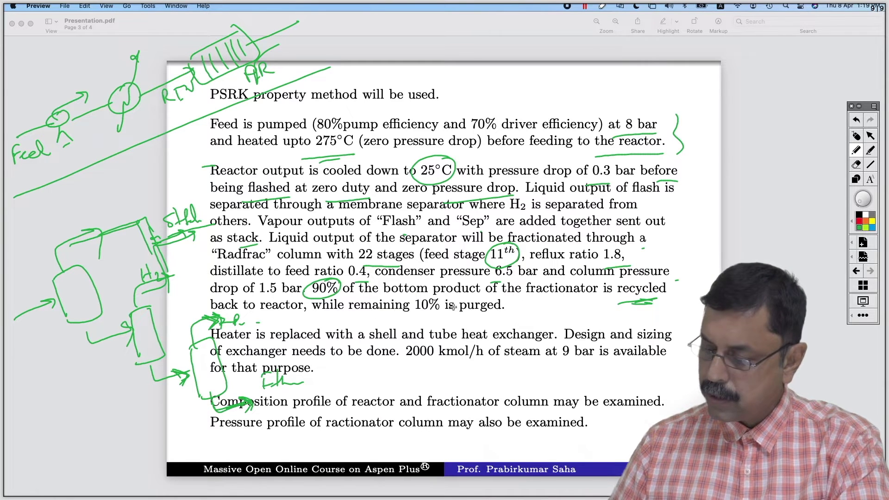
drag(264, 318, 282, 317)
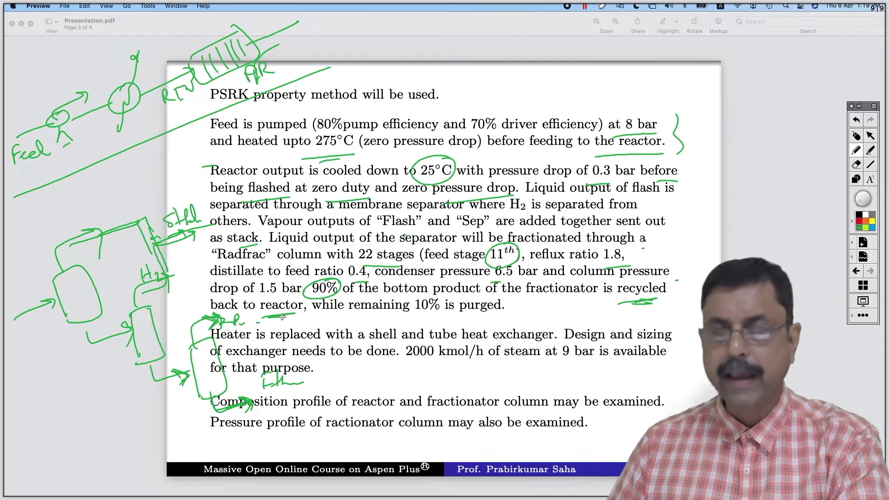
drag(351, 318, 504, 318)
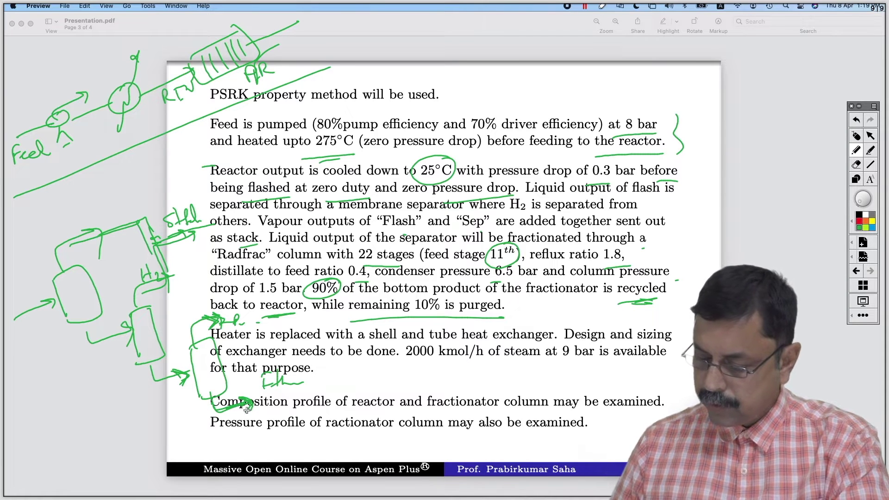
- Sketch the recycle line from the fractionator's bottom outlet back toward the reactor, mark it 90, and add a labelled purge branch
mouse_move(245, 414)
mouse_down()
mouse_move(249, 444)
mouse_move(81, 450)
mouse_move(125, 476)
mouse_move(129, 469)
mouse_up()
mouse_move(86, 429)
mouse_down()
mouse_move(83, 437)
mouse_move(108, 417)
mouse_up()
mouse_move(72, 452)
mouse_down()
mouse_move(42, 435)
mouse_move(30, 345)
mouse_up()
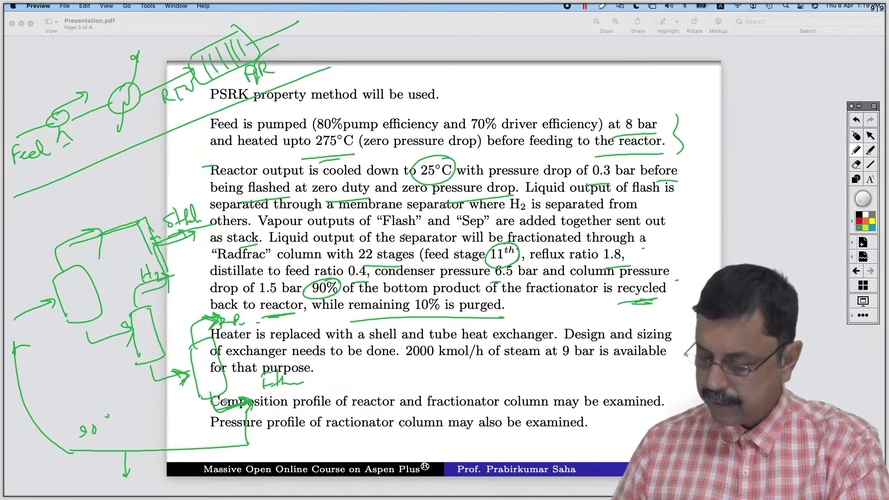
drag(99, 471, 97, 489)
drag(105, 474, 113, 491)
drag(120, 486, 135, 477)
mouse_move(144, 491)
mouse_down()
mouse_move(145, 473)
mouse_move(149, 482)
mouse_up()
drag(151, 480, 173, 487)
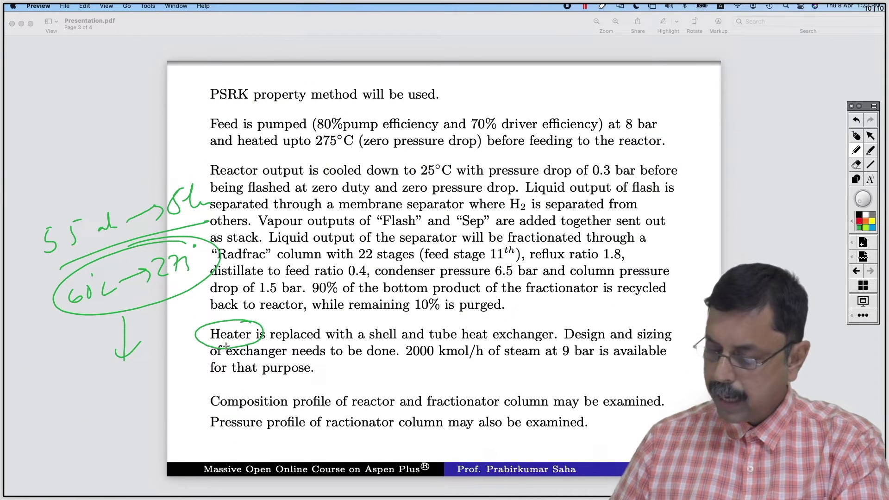
- Underline the shell and tube heat exchanger, Design, sizing, exchanger, 2000 kmol/h and steam wording in the heater paragraph
drag(370, 348, 594, 347)
drag(247, 374, 289, 365)
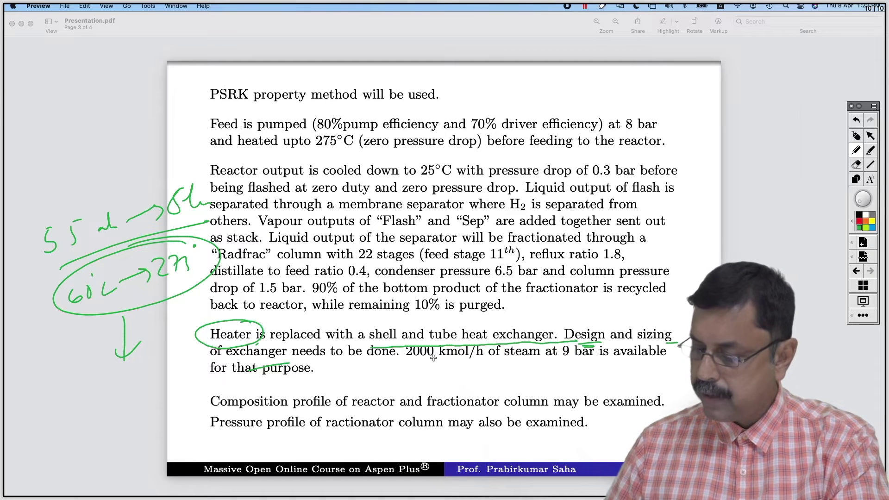
drag(539, 360, 482, 365)
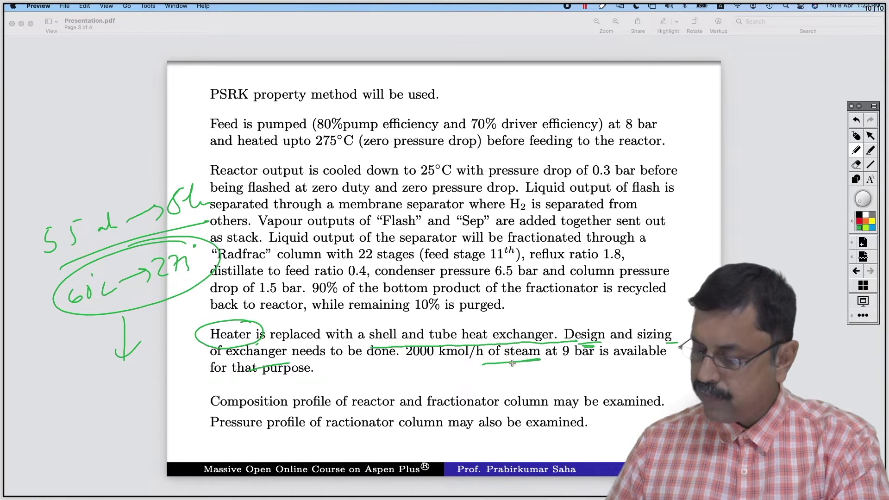
drag(410, 369, 477, 360)
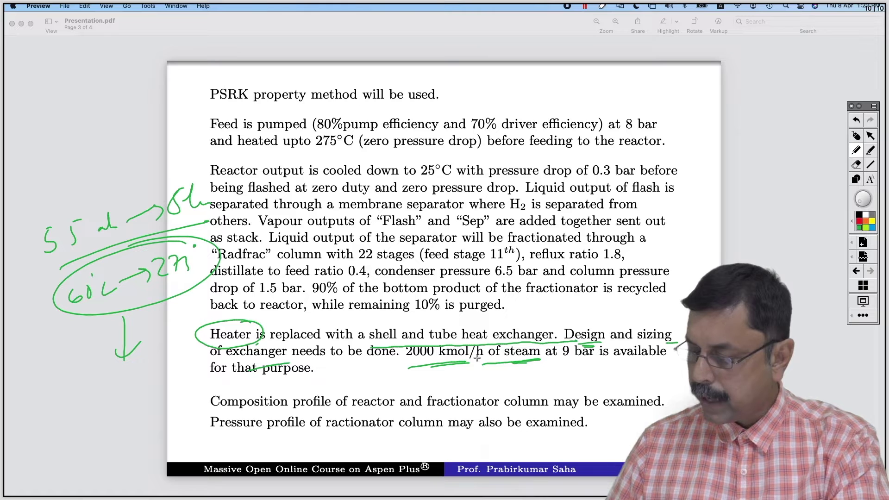
drag(591, 366, 596, 366)
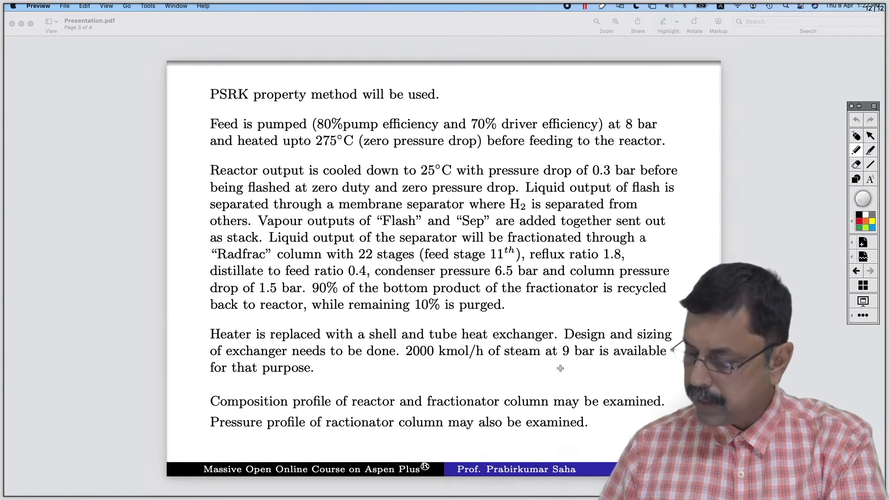
- On the clean slide, underline the 2000 kmol/h steam at 9 bar phrase and the reactor and fractionator composition profile sentence
drag(422, 368, 668, 367)
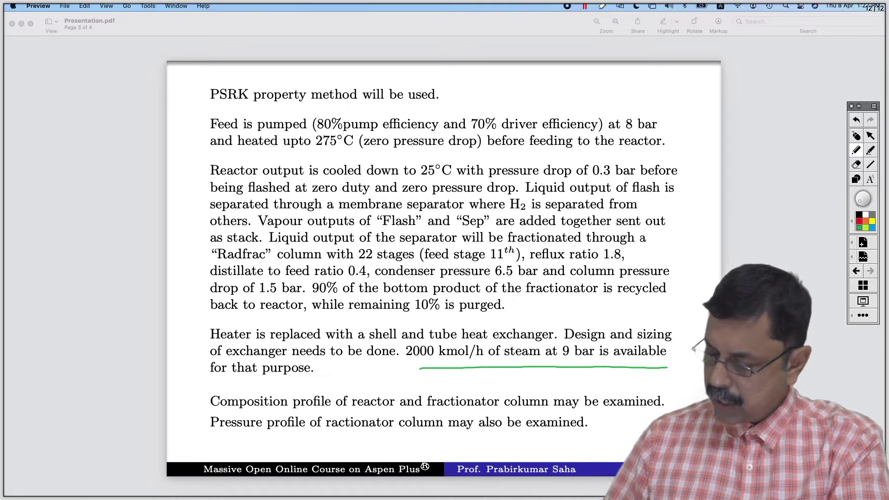
drag(378, 414, 433, 413)
drag(486, 417, 646, 414)
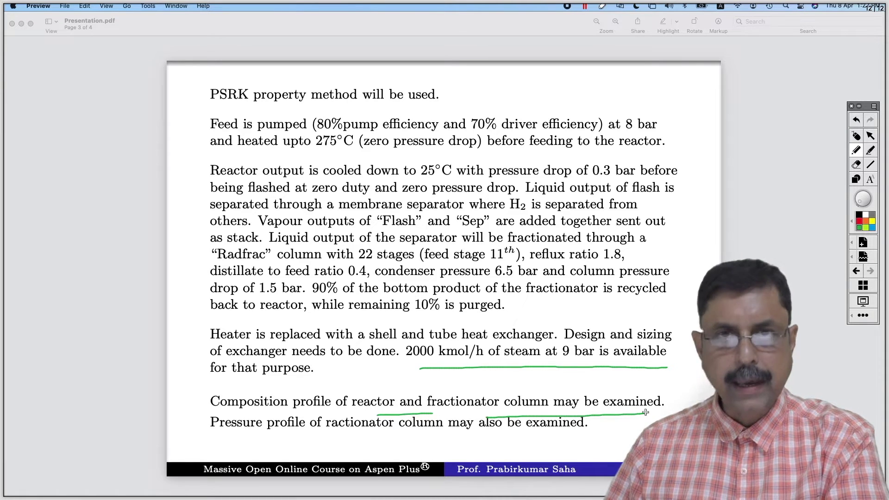
- Underline Pressure profile, write the missing f before ractionator, and underline PSRK on the clean slide
drag(217, 436, 289, 430)
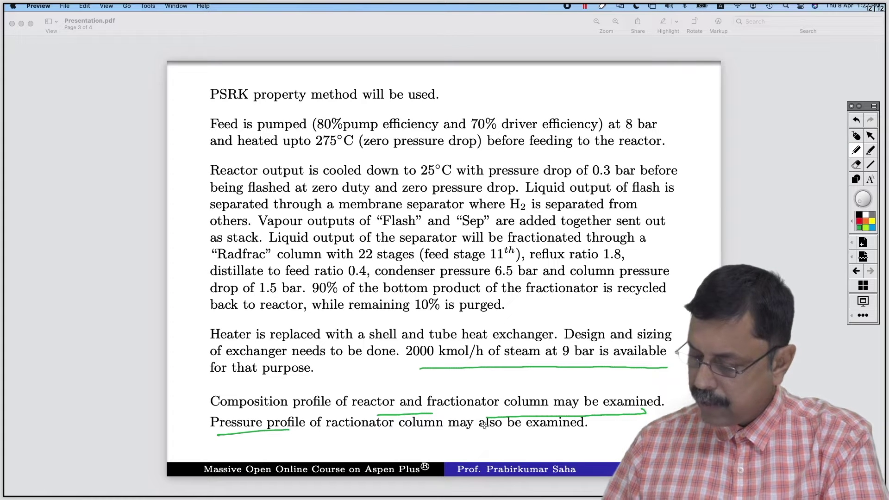
drag(331, 407, 323, 446)
drag(324, 420, 338, 417)
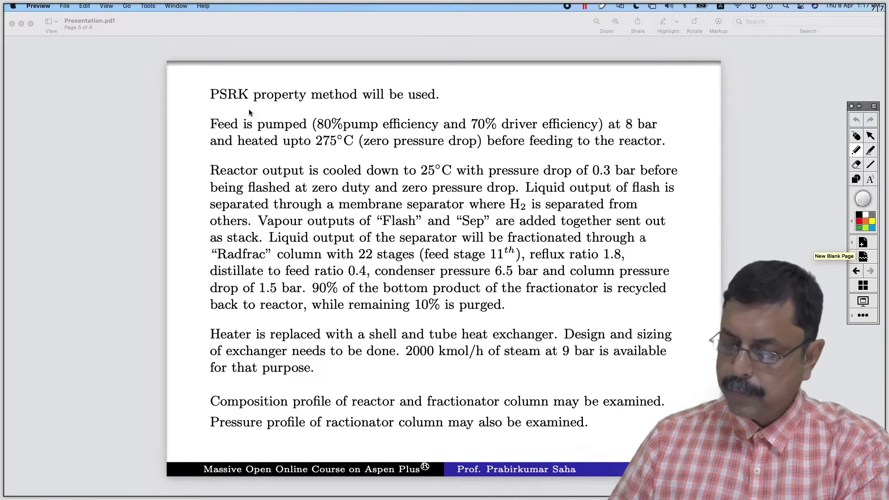
drag(217, 110, 255, 106)
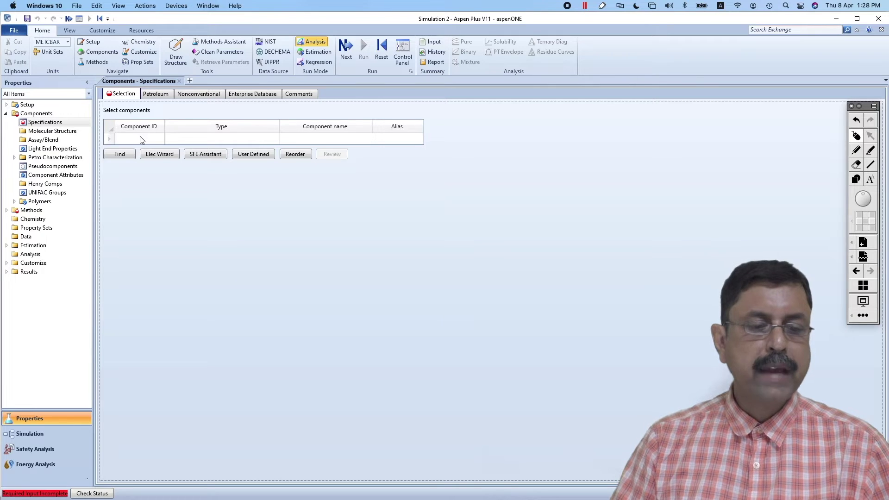
- Select the first empty component ID in Aspen Plus, and consult the case study's reaction equations on page 2 of Presentation.pdf in Preview
click(140, 137)
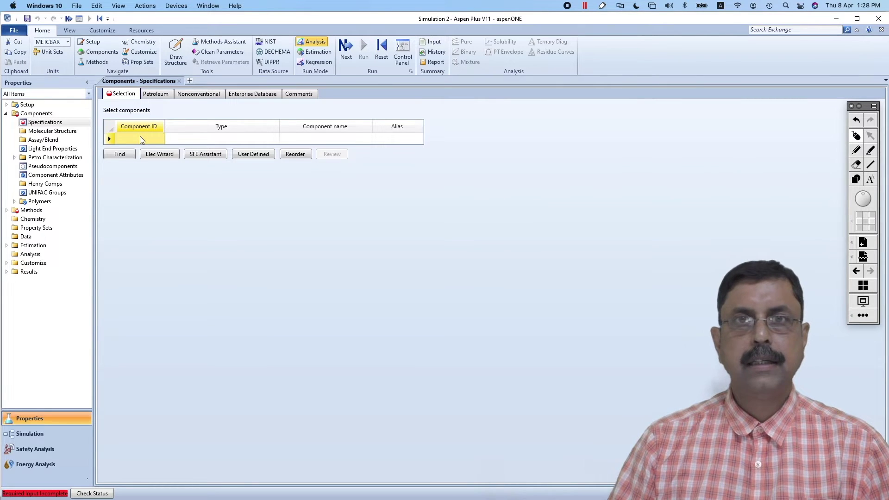
mouse_move(575, 497)
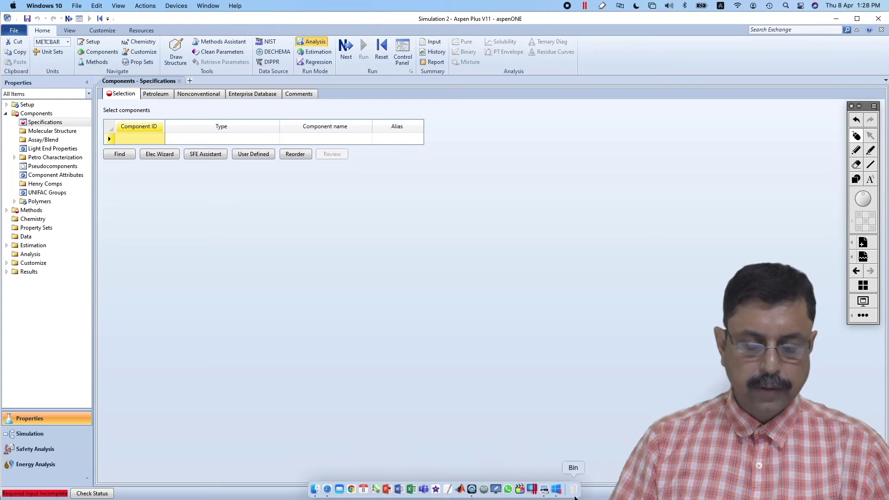
click(542, 491)
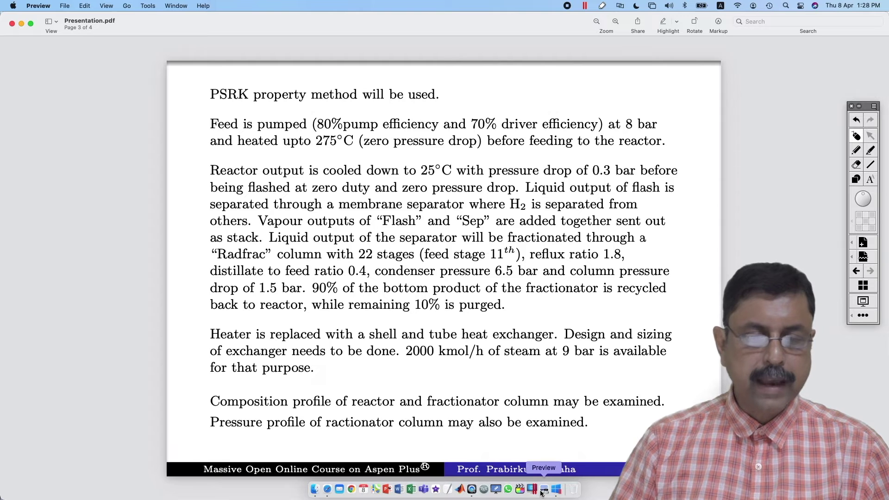
scroll(466, 333, up, 3)
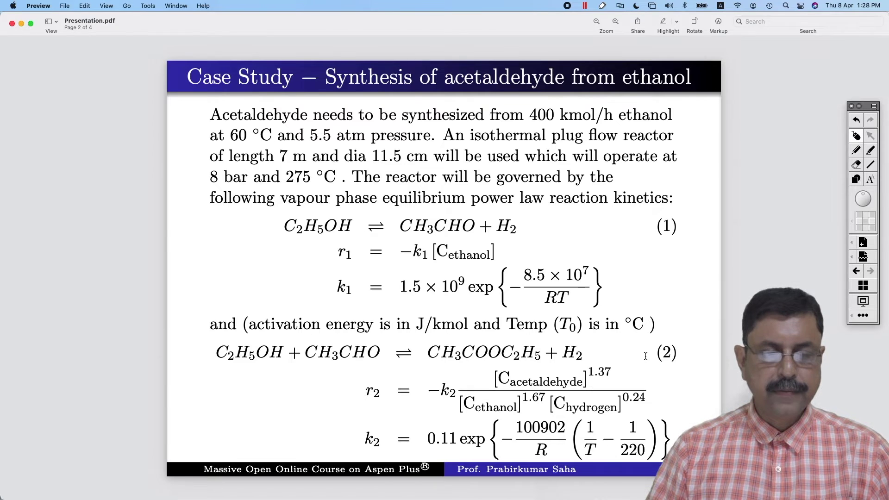
- Switch back to Aspen Plus and add ETHANOL and H2 to the component list
key(super+Tab)
text(ET)
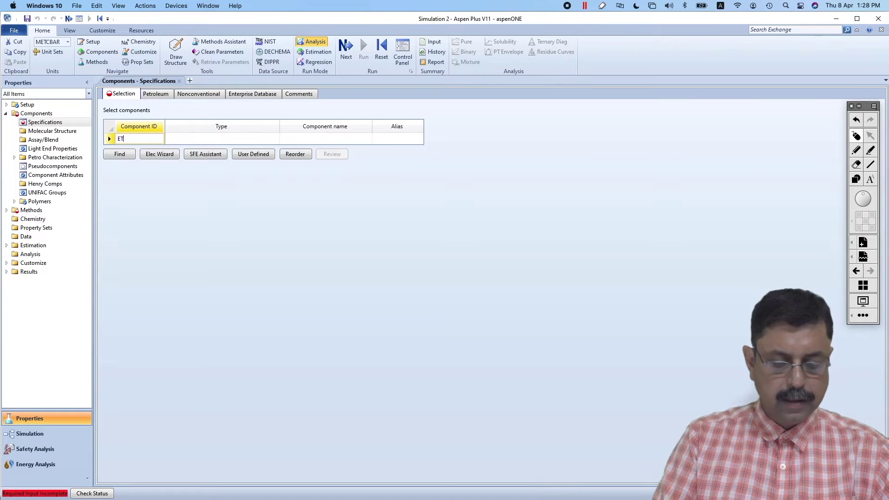
text(HANOL)
key(Return)
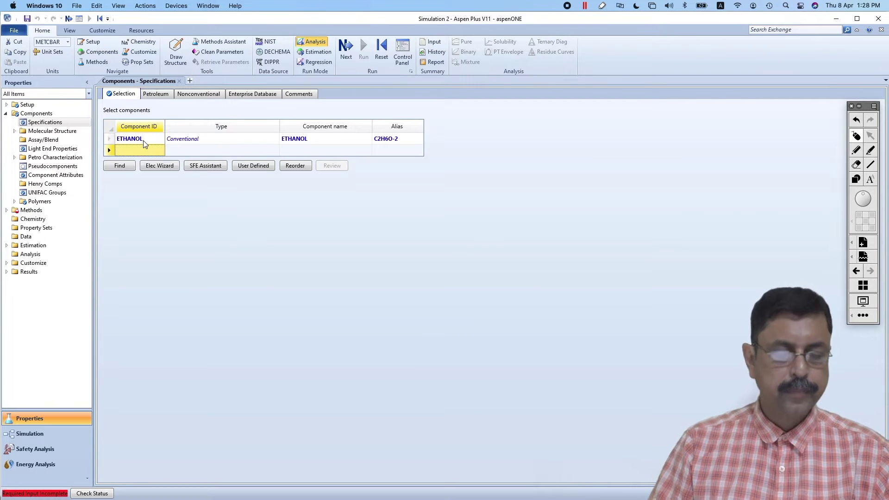
text(H2)
key(Return)
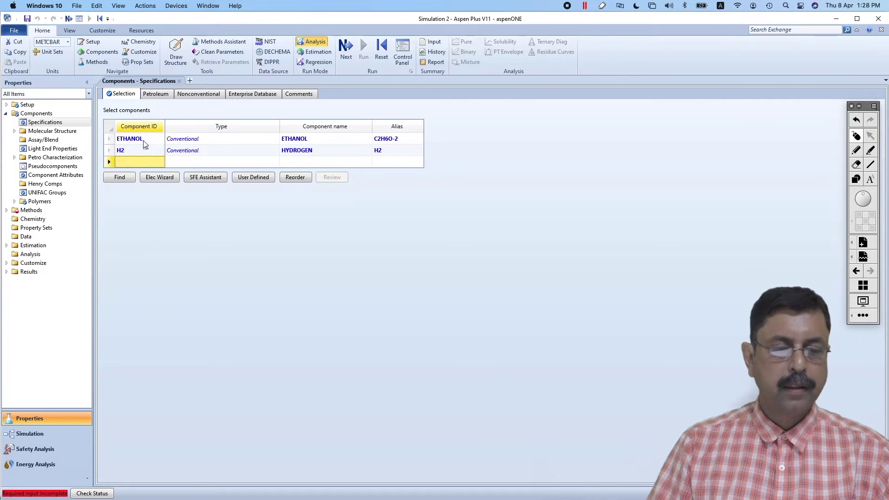
- Search the compound databanks for names or aliases containing acetaldehyde
click(122, 177)
text(acetaldehyde)
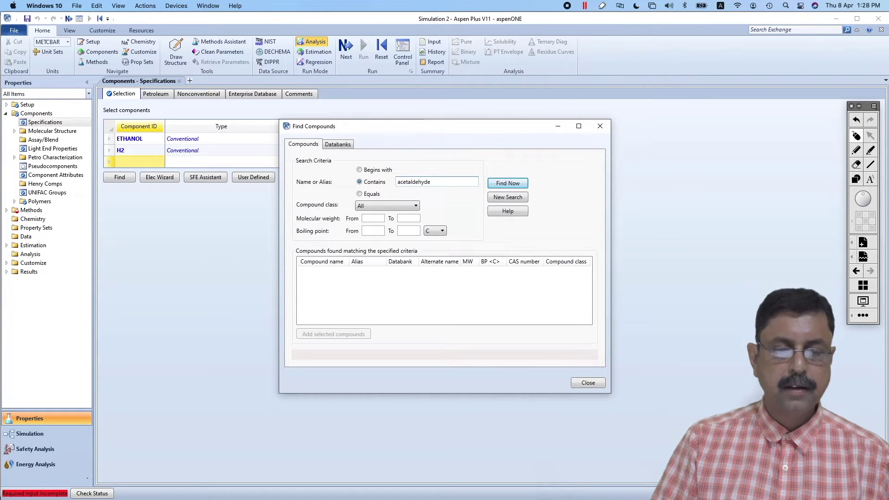
key(Return)
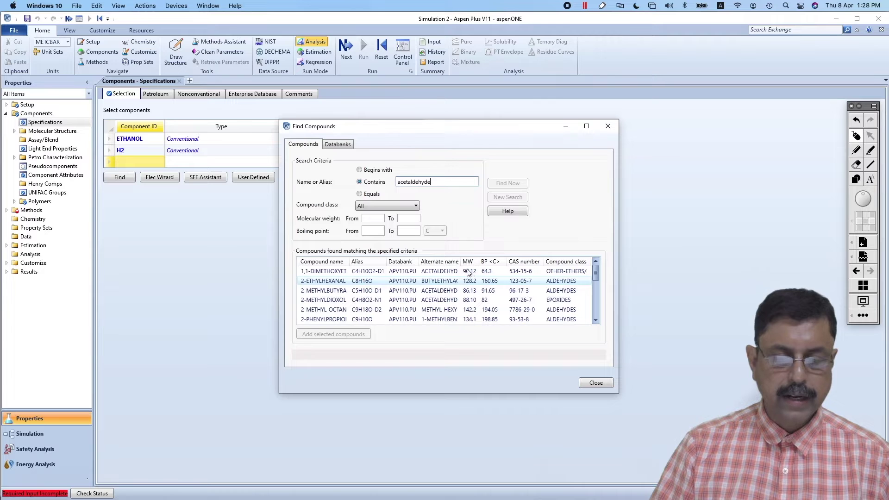
- Widen the Alternate name and Compound name columns of the results, and add ACETALDEHYDE (C2H4O-1) to the component list
drag(461, 262, 494, 263)
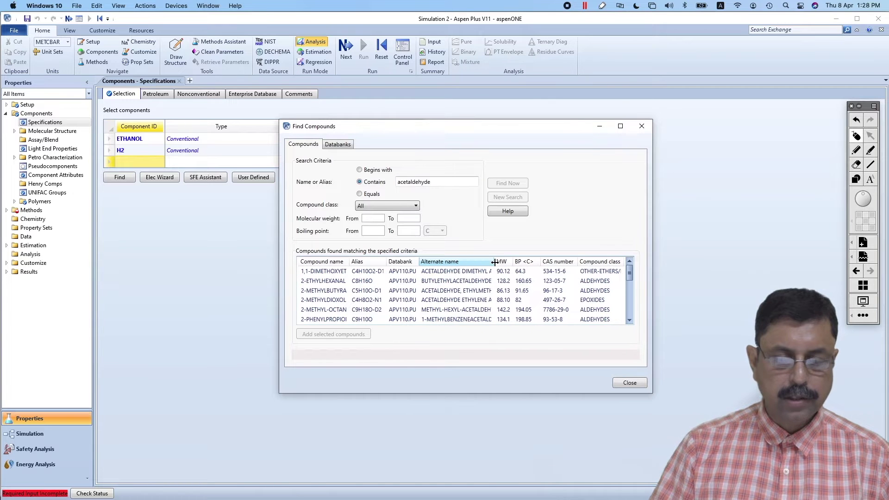
drag(368, 261, 381, 261)
click(654, 319)
click(654, 320)
click(654, 320)
click(351, 310)
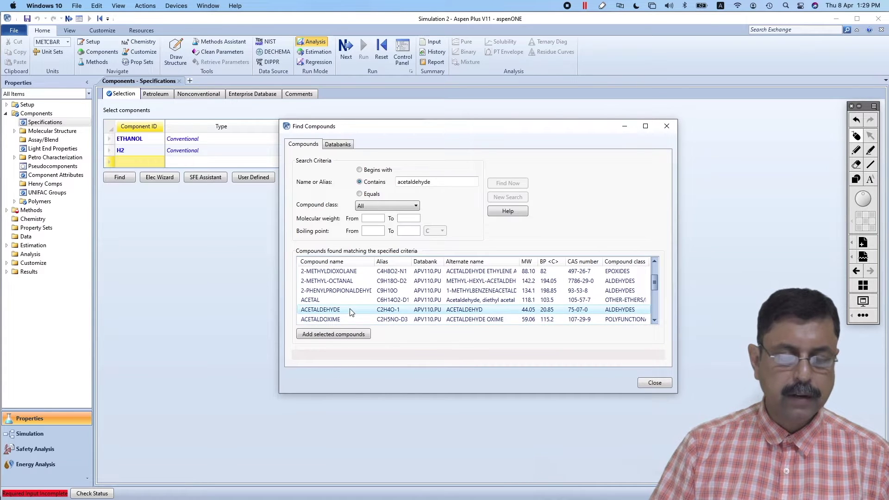
click(334, 333)
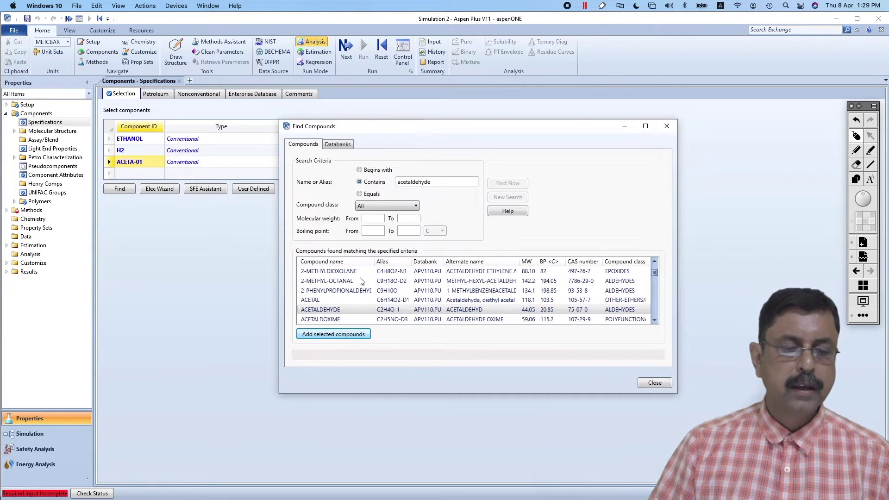
- Search for compounds containing ethyl acetate, add ETHYL-ACETATE (C4H8O2-3) to the component list and close the compound search
drag(436, 181, 354, 182)
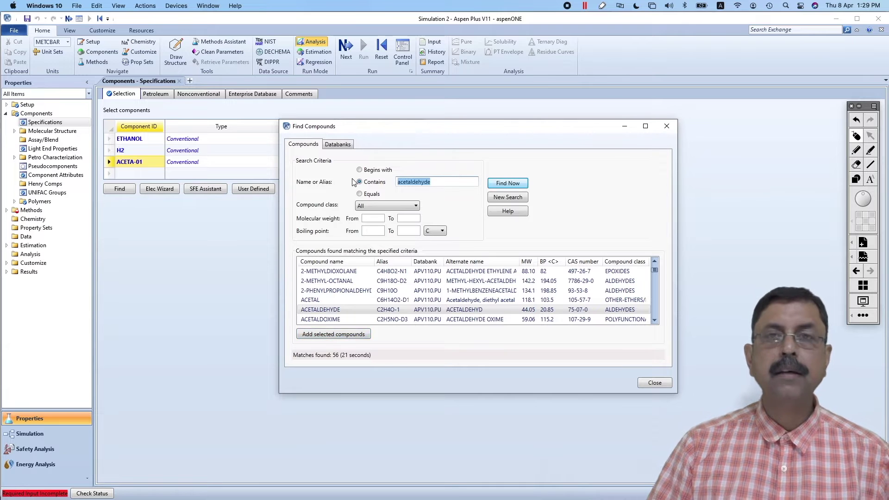
text(ethyl acetate)
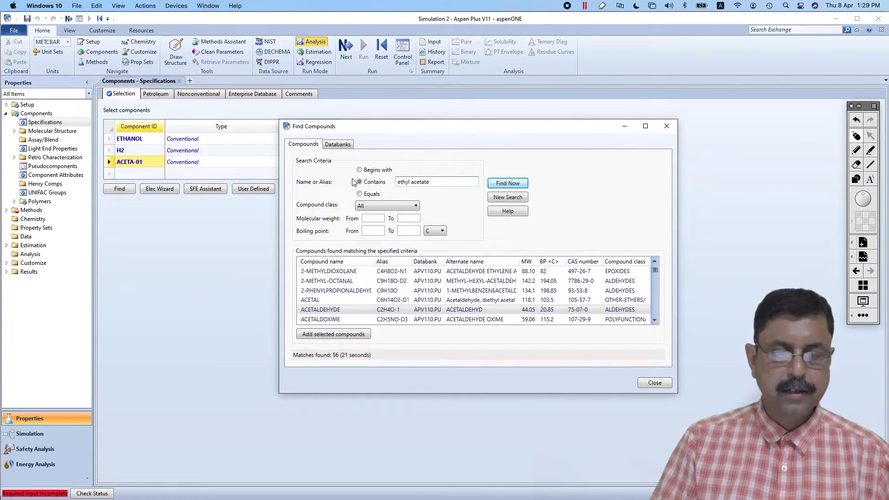
key(Return)
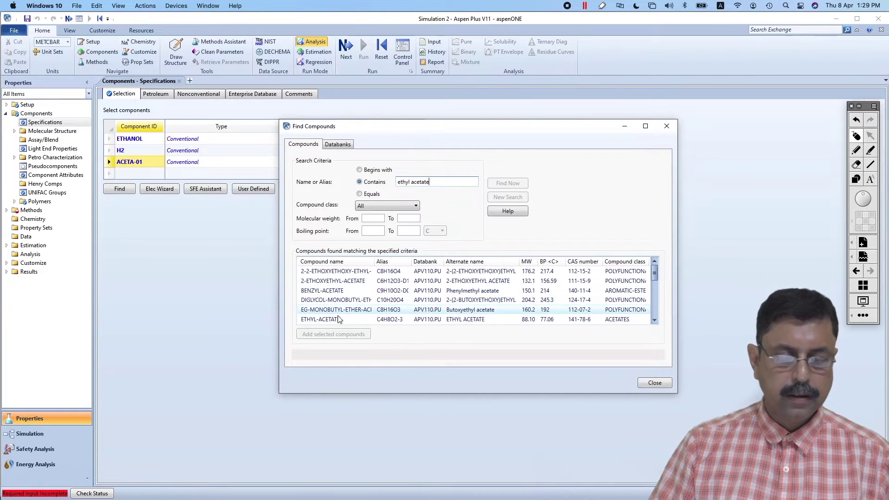
click(336, 319)
click(342, 333)
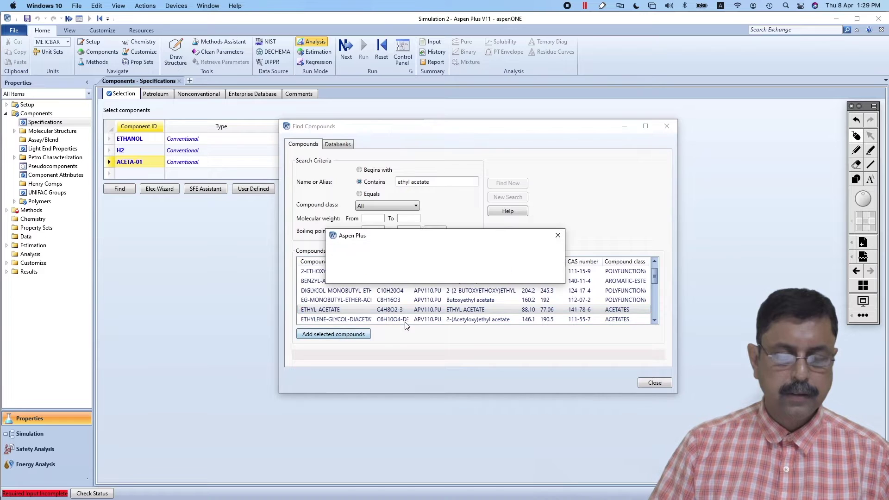
click(494, 273)
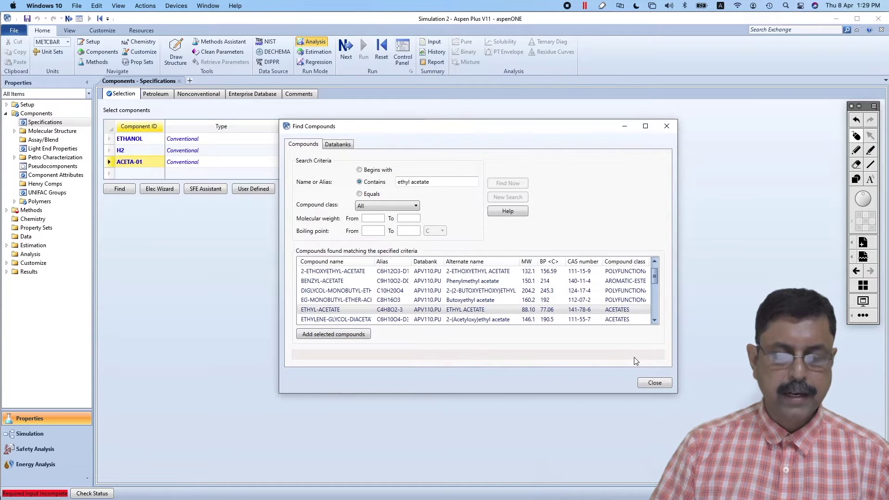
click(653, 383)
- Rename the acetaldehyde component's ID to ACETALDE
double_click(145, 160)
click(145, 160)
key(BackSpace)
key(BackSpace)
key(BackSpace)
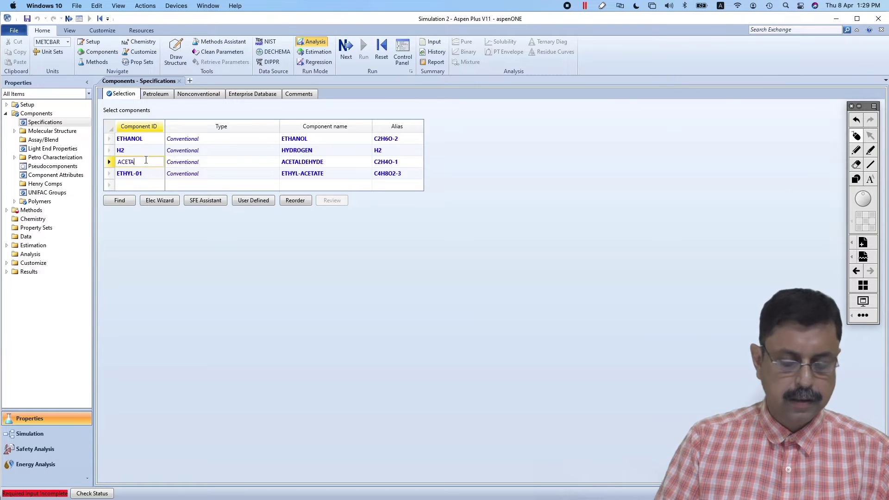
text(LDE)
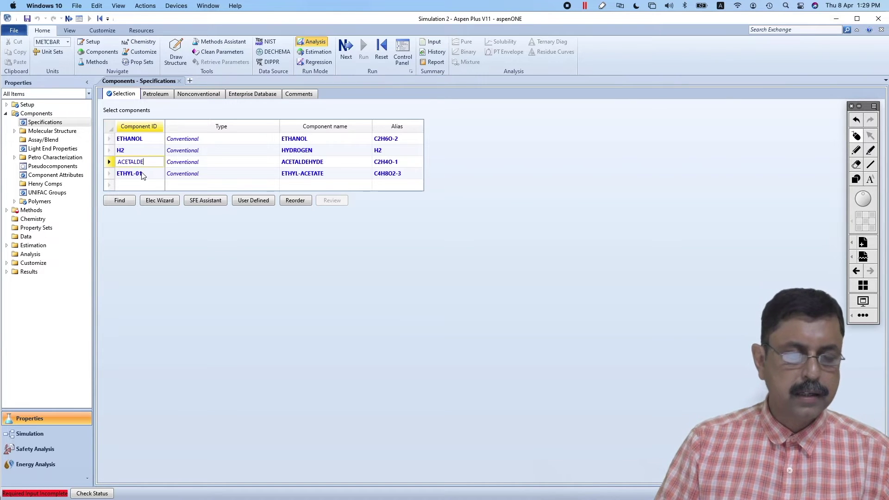
key(Return)
click(393, 272)
- Rename the ethyl acetate component's ID to ETHYLACE
click(149, 174)
click(147, 173)
click(148, 173)
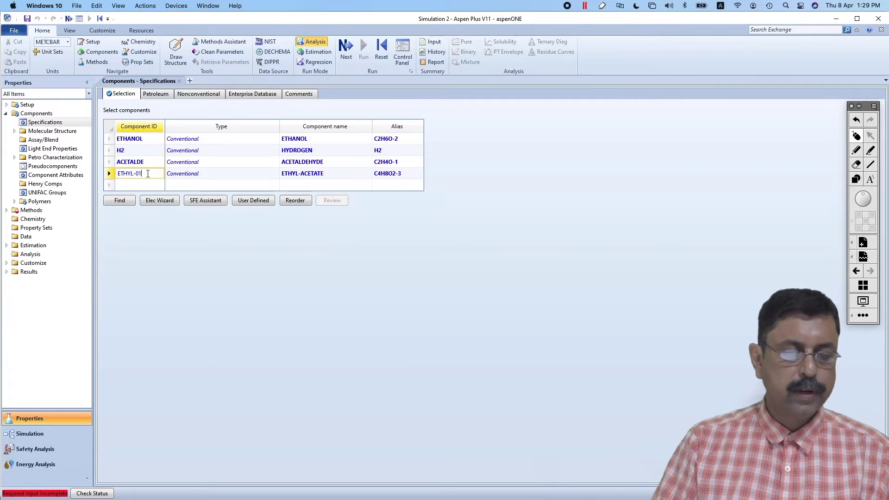
key(BackSpace)
key(BackSpace)
key(BackSpace)
text(ACE)
key(Return)
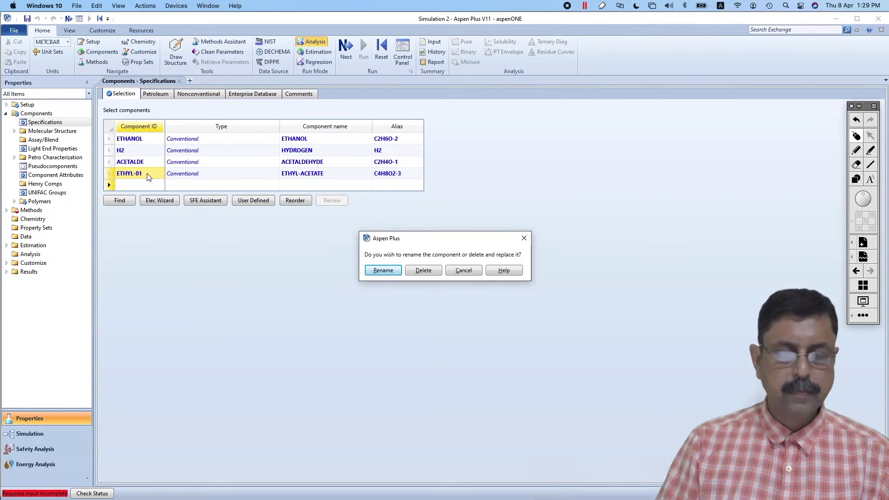
click(392, 272)
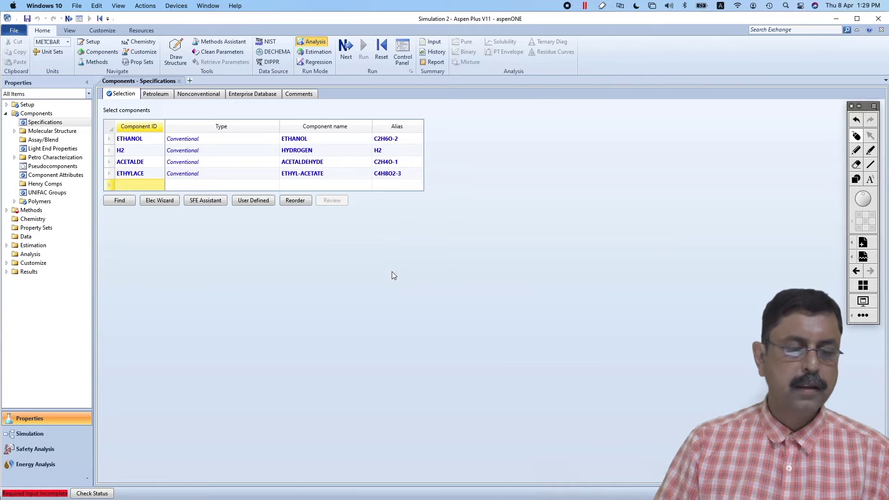
- Add WATER as the fifth component in the component list
click(138, 187)
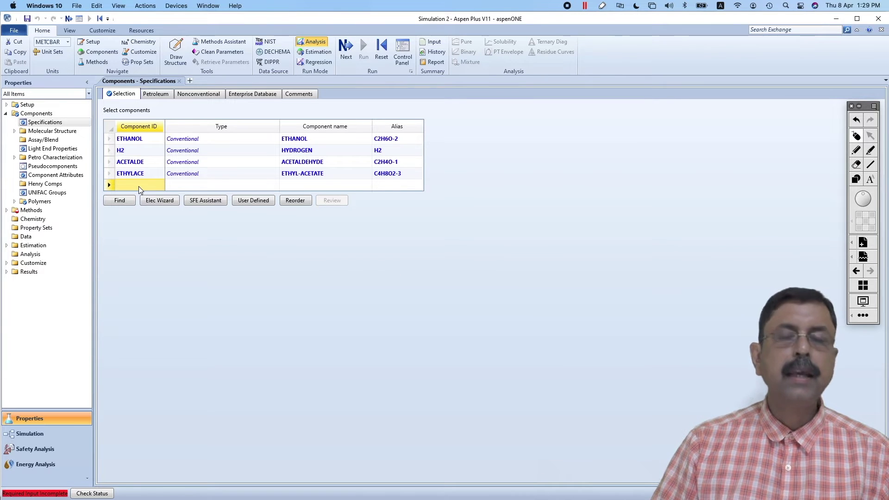
text(WATER)
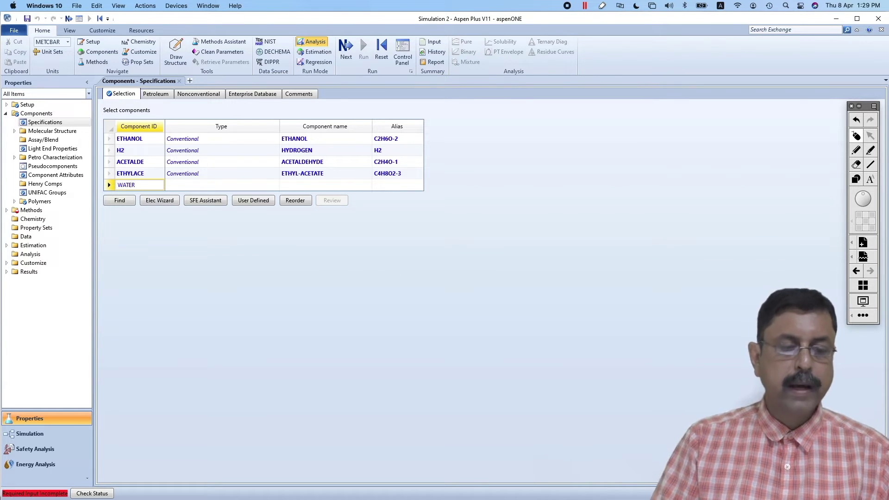
key(Return)
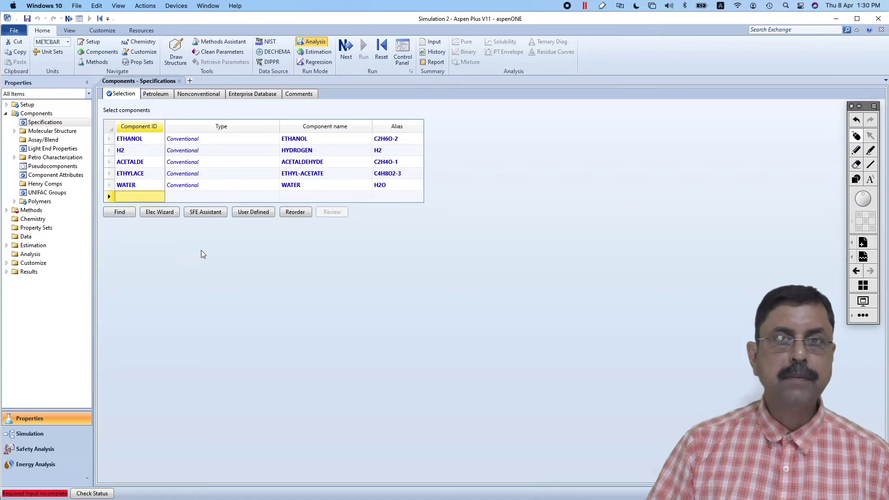
click(211, 287)
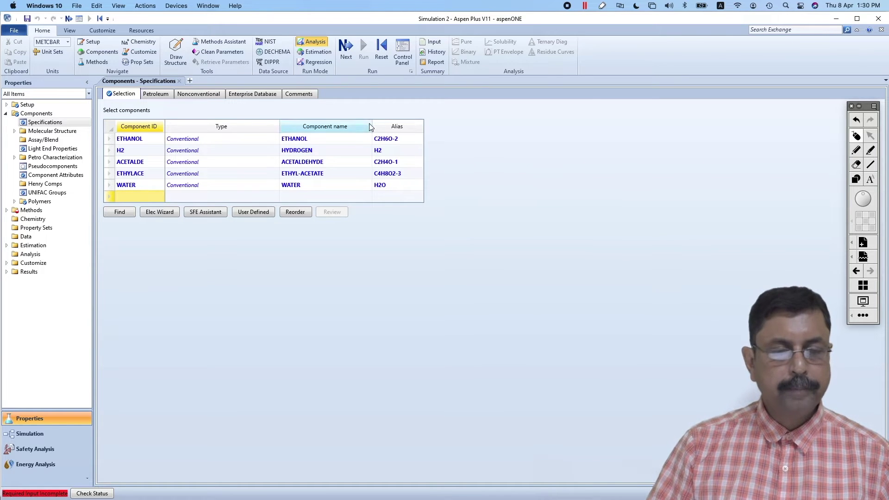
- Set the global property method to PSRK and accept the BWRKT-1 and BWRKV-1 binary interaction parameters
click(347, 50)
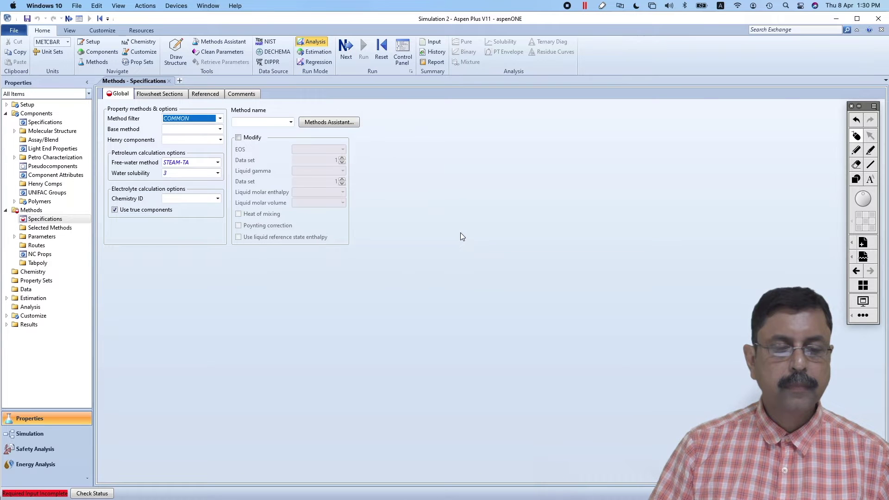
click(267, 123)
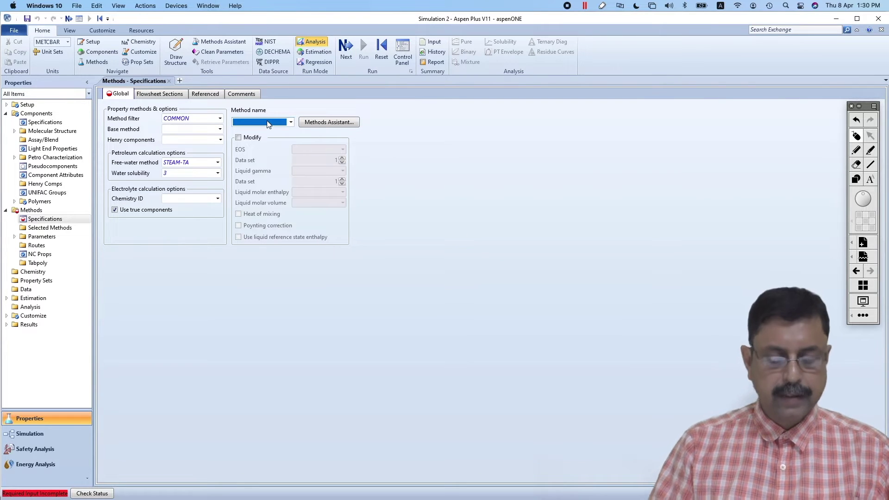
text(PSRK)
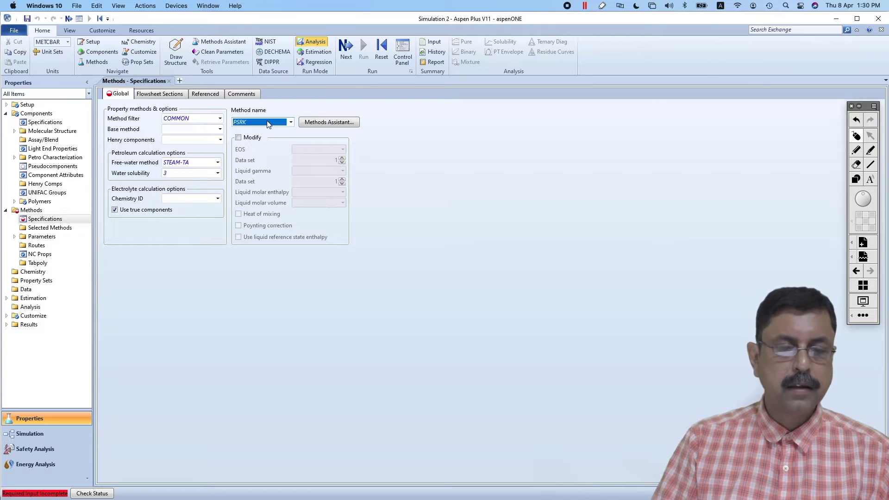
key(Return)
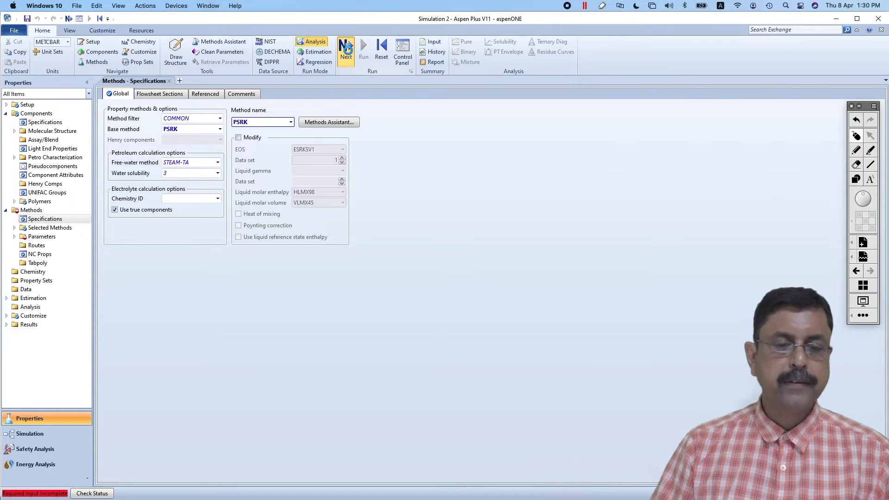
click(348, 51)
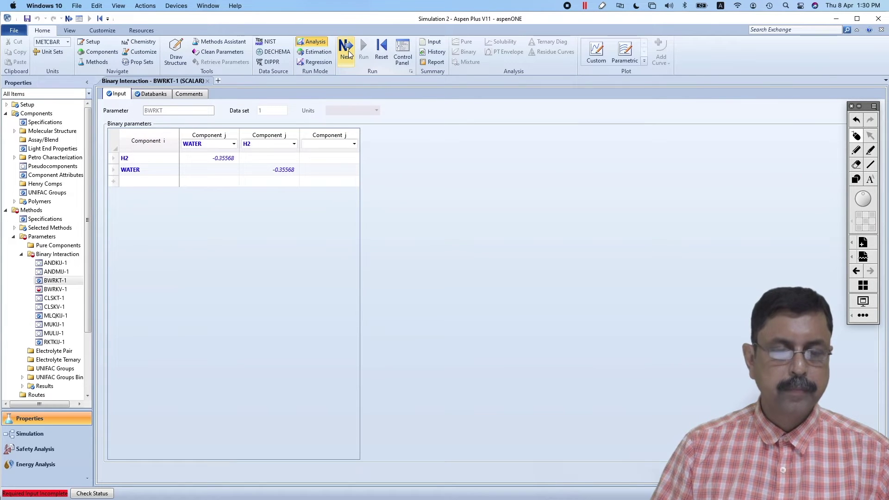
click(348, 51)
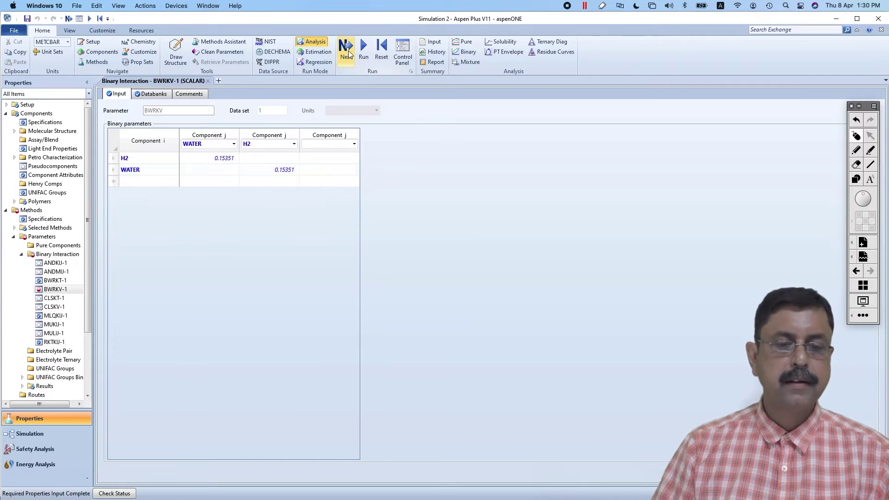
- Run the properties setup and place a Pump block on the main flowsheet in the simulation environment
click(366, 49)
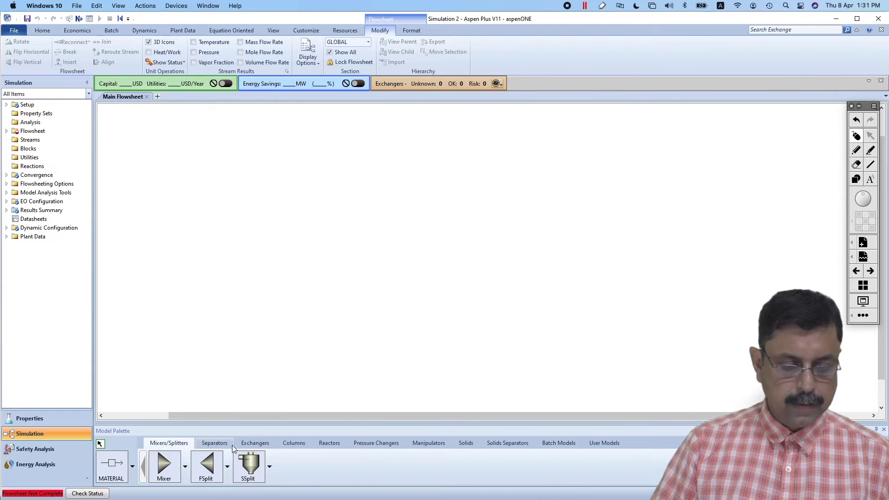
click(373, 444)
click(166, 467)
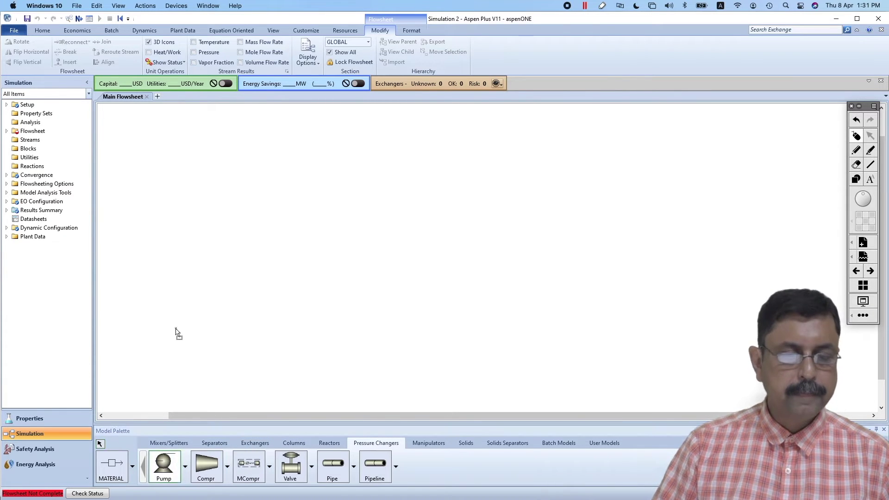
click(224, 269)
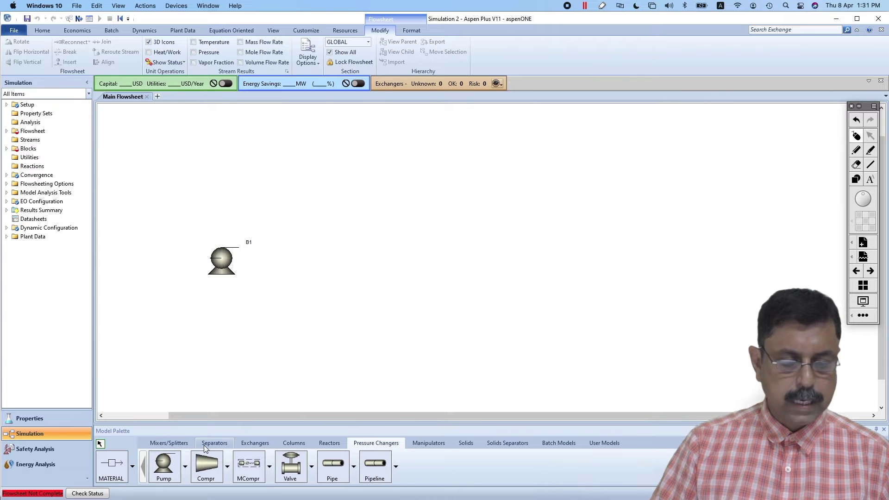
- Place a Heater block to the right of the pump and an RPlug reactor to the right of the heater
click(257, 443)
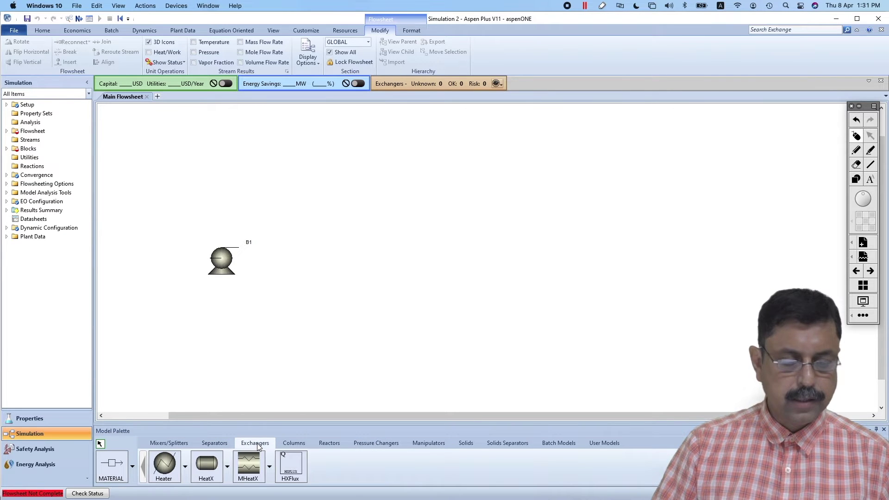
click(169, 469)
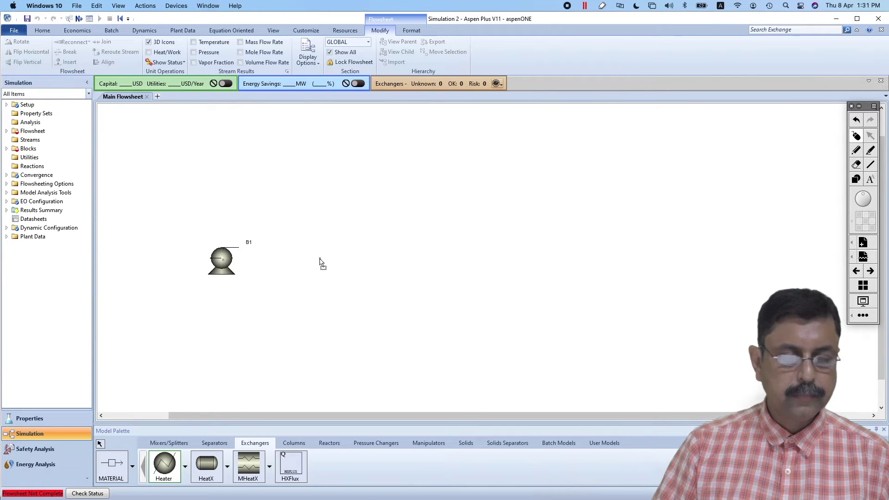
click(320, 260)
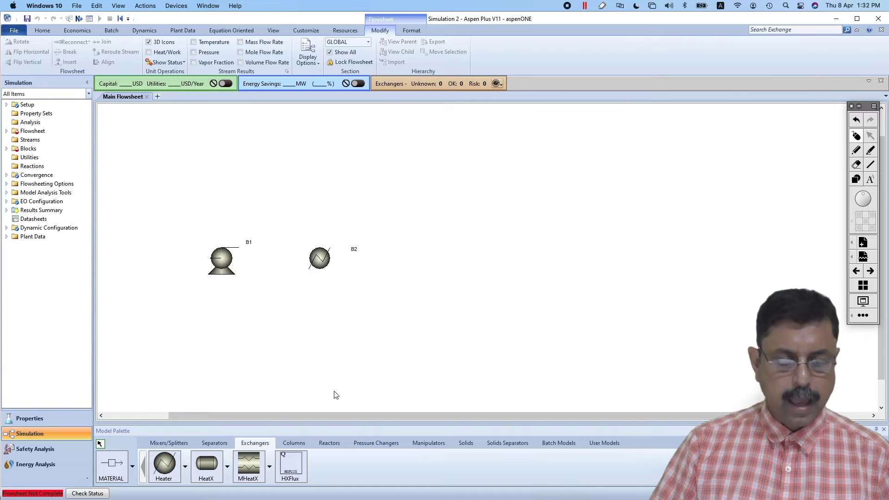
click(323, 444)
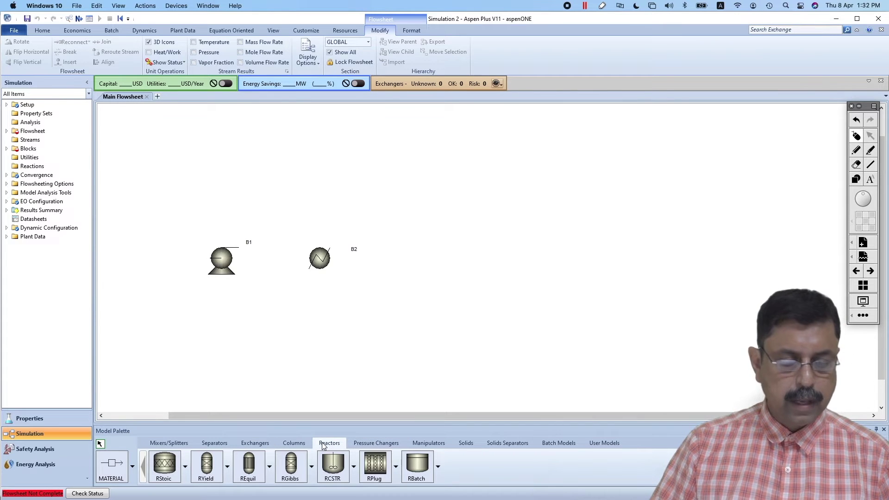
click(374, 465)
click(397, 262)
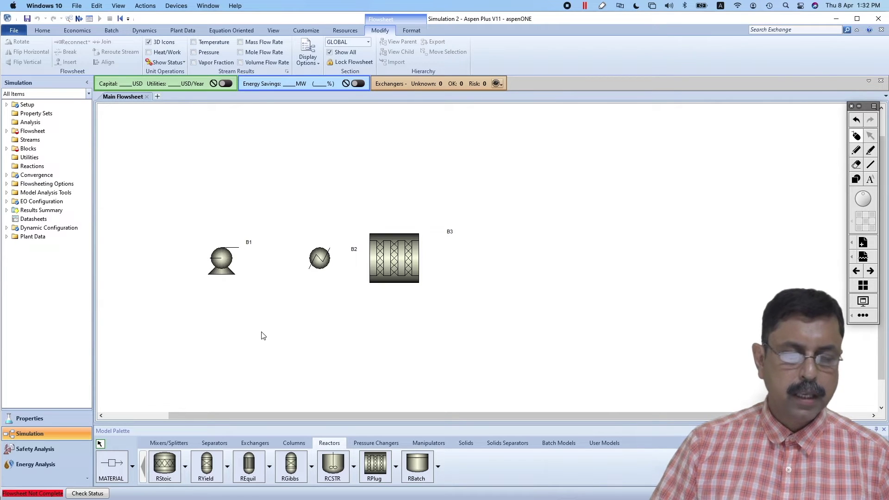
- Place a tee-shaped Mixer block between the pump and the heater and flip its icon vertically
click(168, 446)
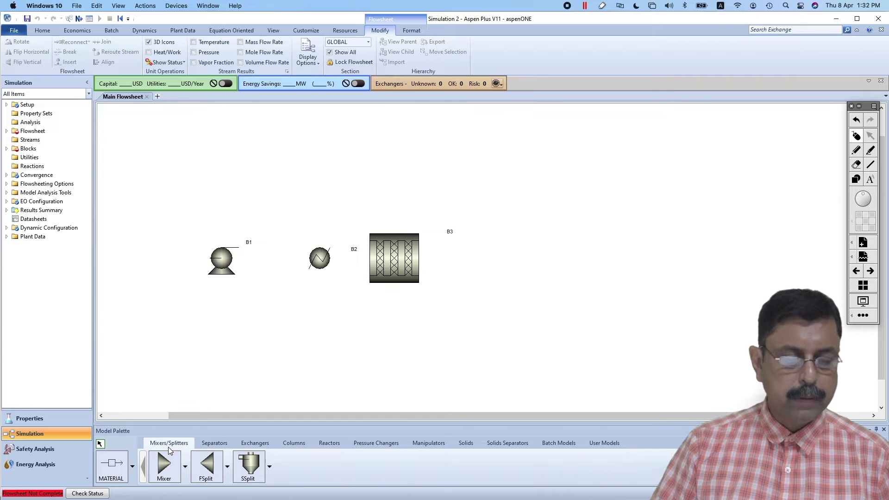
click(185, 468)
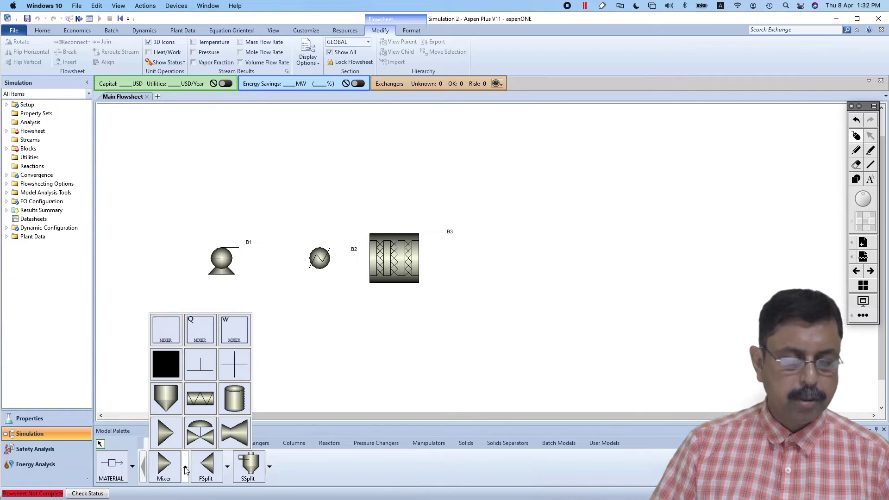
click(200, 363)
click(273, 258)
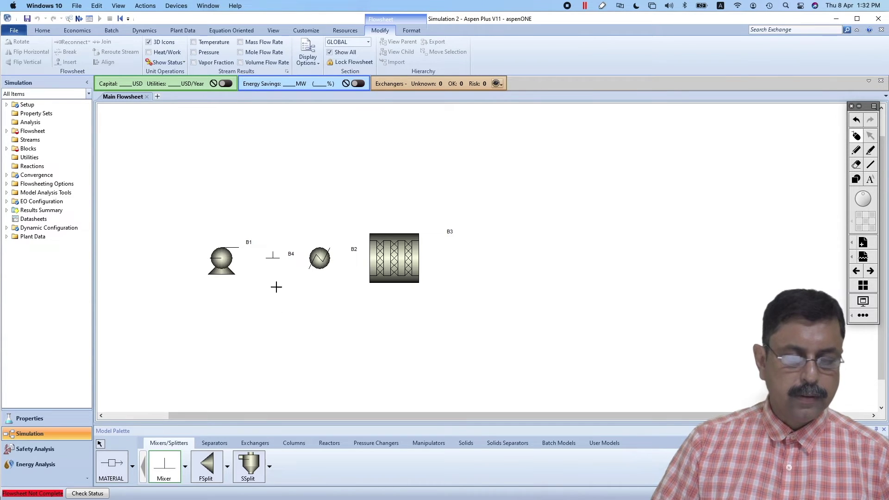
click(101, 443)
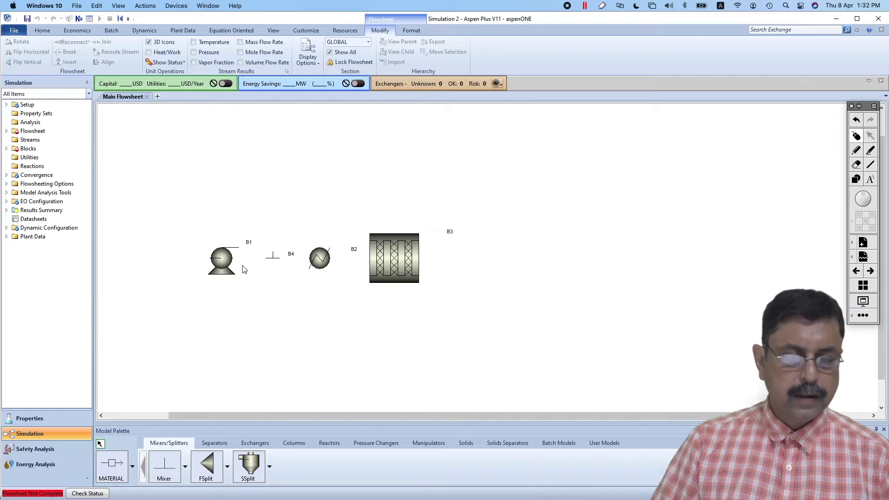
click(273, 257)
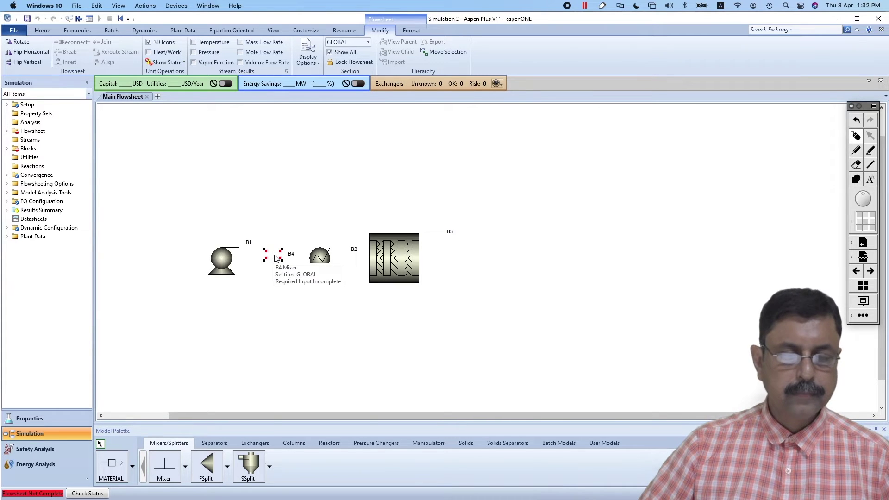
right_click(274, 255)
mouse_move(312, 419)
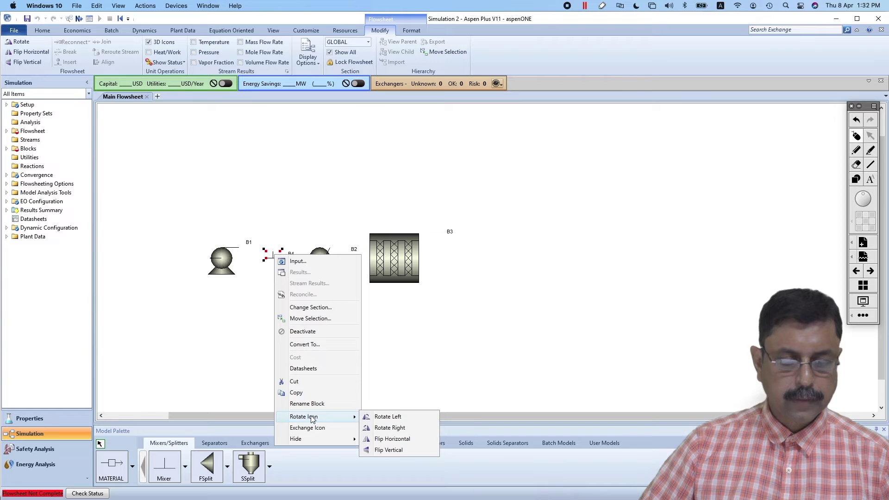
click(380, 450)
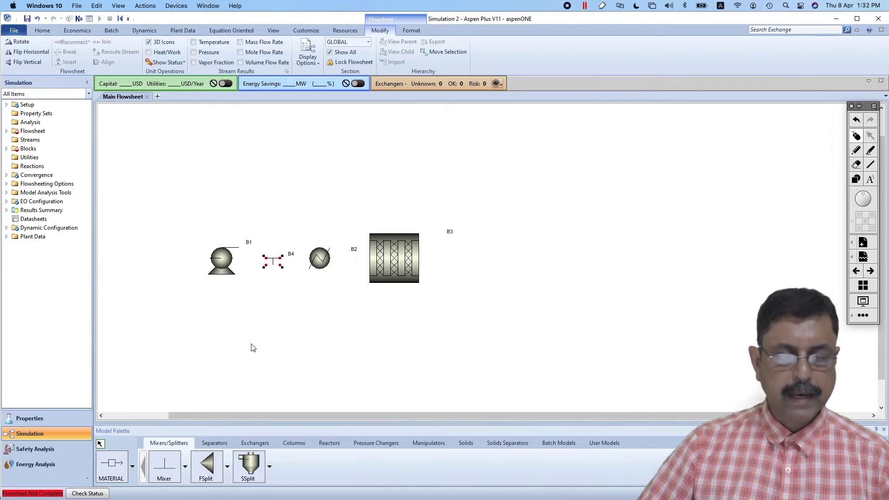
- Rename the pump block as PUMP and the mixer block as MIX1
double_click(249, 242)
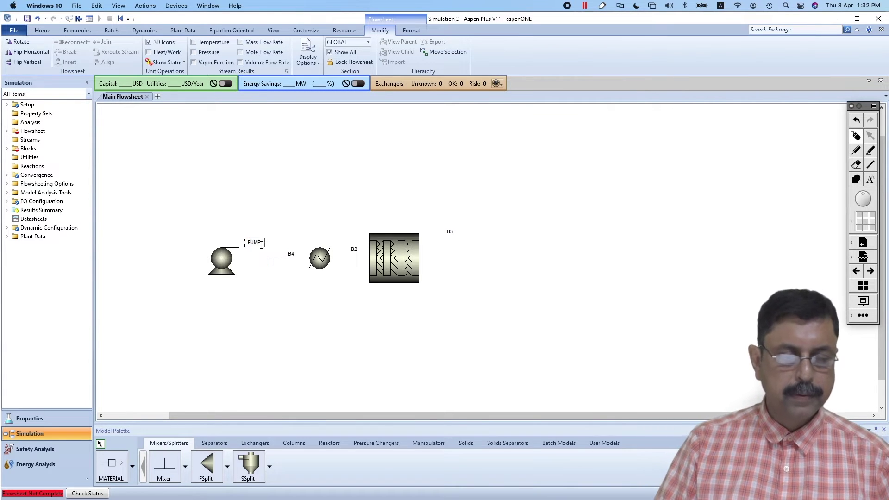
click(290, 257)
double_click(292, 258)
text(MIX1)
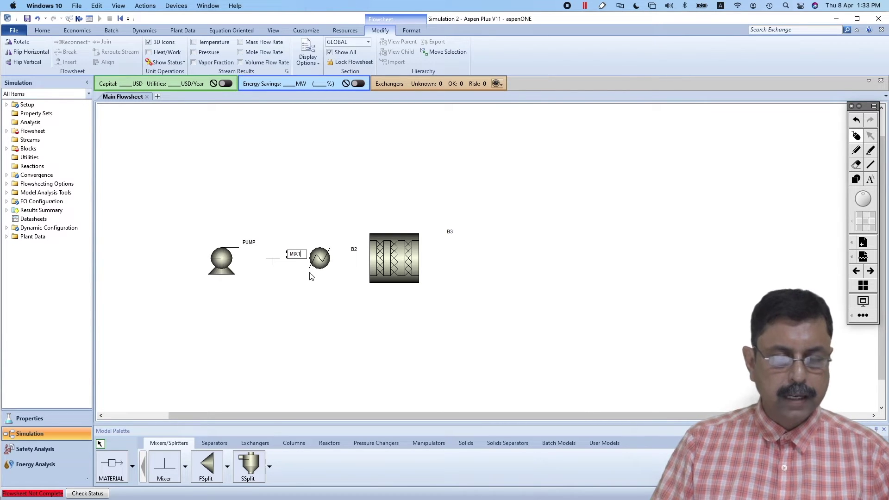
click(313, 278)
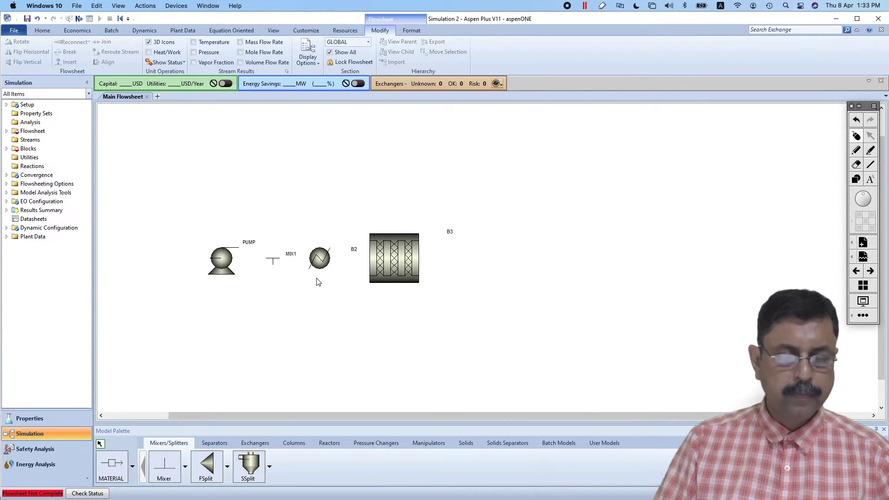
- Rename the heater block as H1 and the plug flow reactor block as PFR
click(352, 250)
double_click(353, 250)
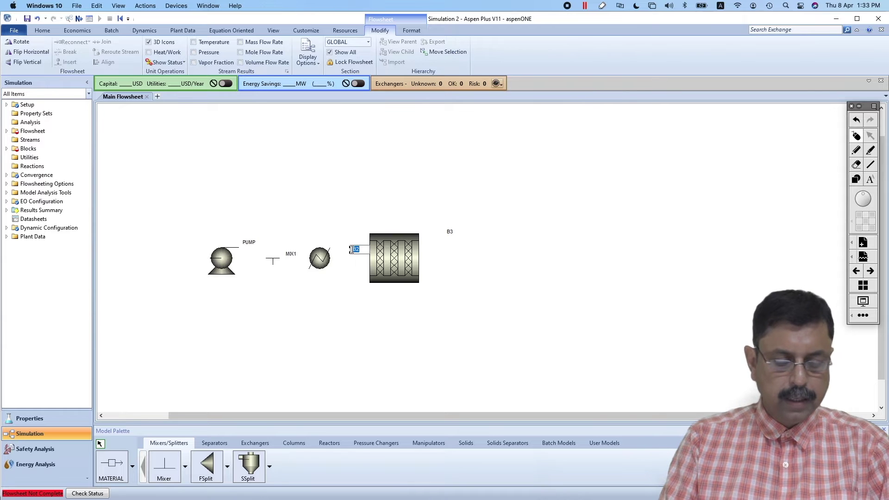
text(H1)
click(363, 311)
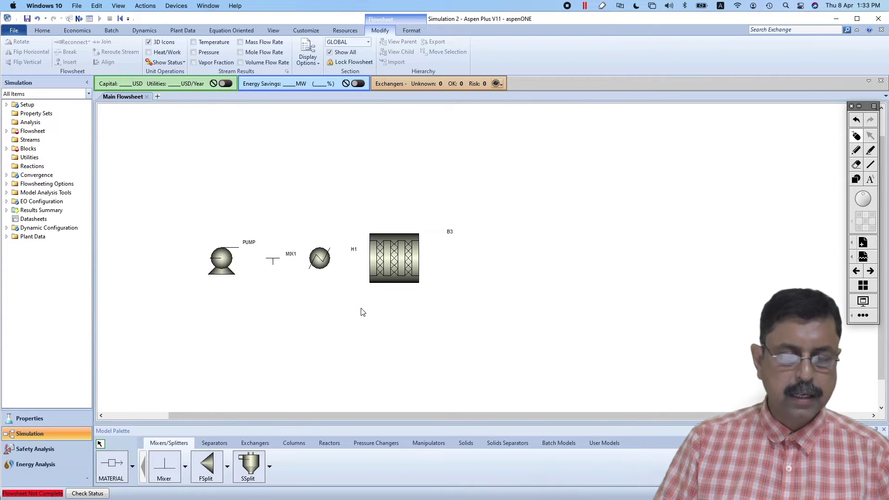
click(450, 232)
double_click(450, 233)
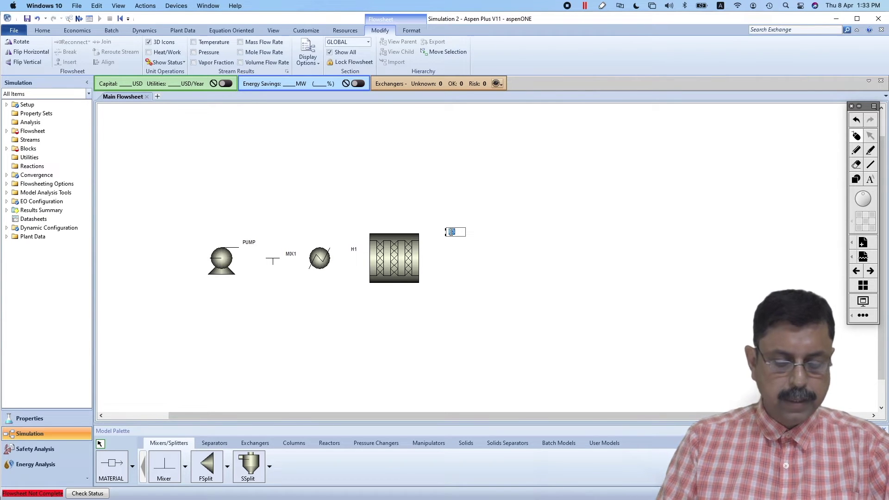
text(PFR)
click(465, 283)
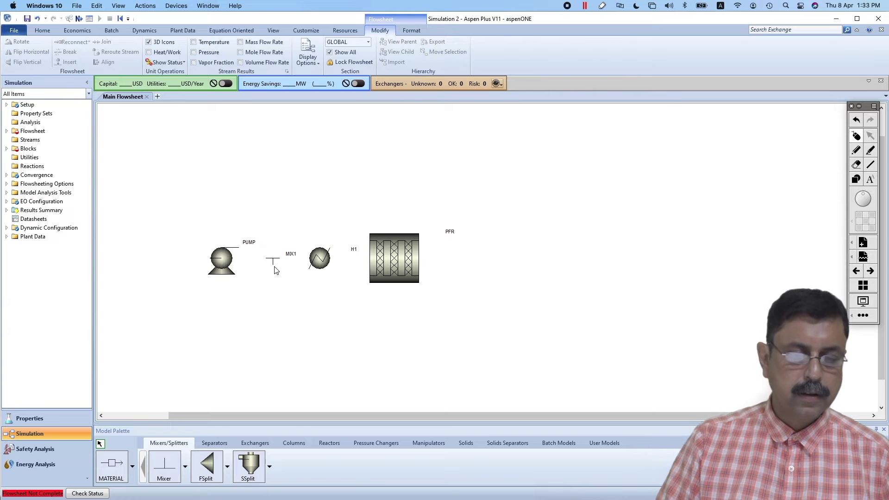
- Reposition the block labels so PUMP, H1 and PFR sit below their icons and MIX1 sits above its icon
drag(237, 264, 221, 281)
drag(290, 257, 269, 250)
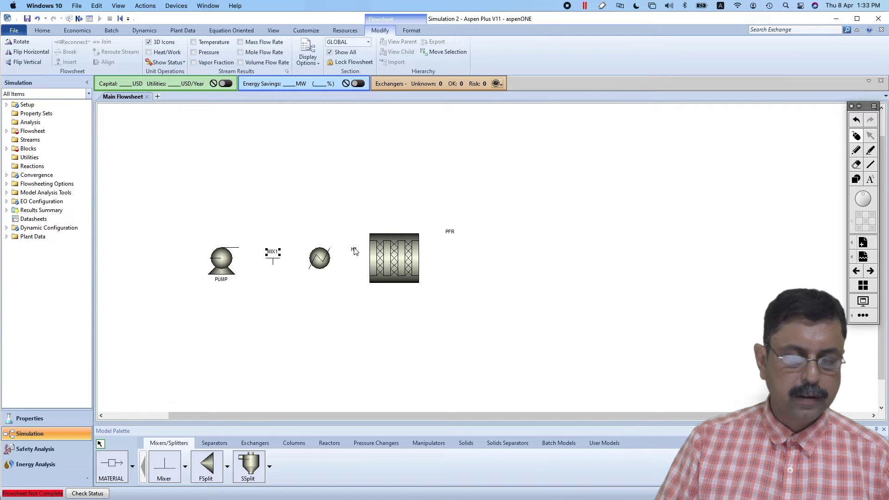
click(354, 249)
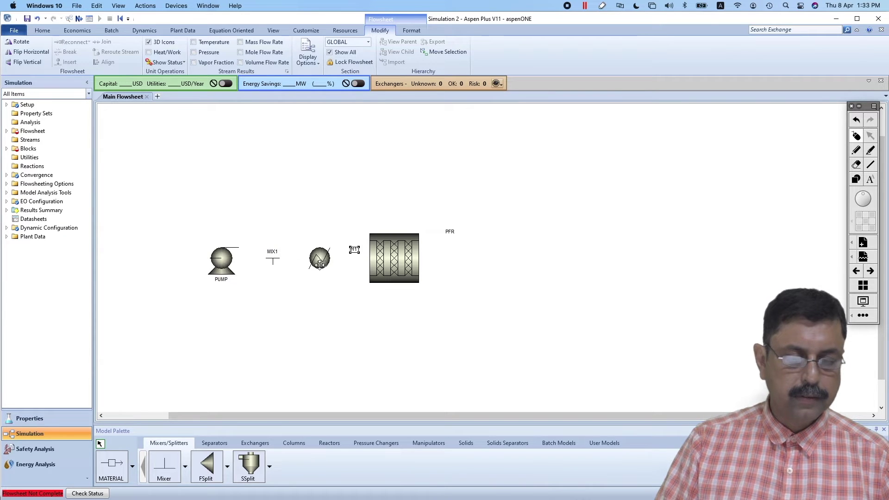
drag(318, 274, 319, 274)
drag(450, 232, 394, 292)
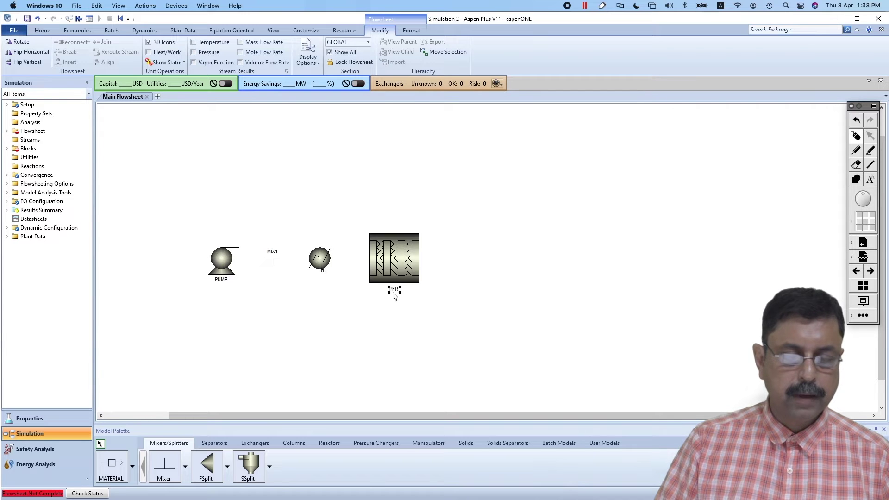
drag(325, 273, 319, 277)
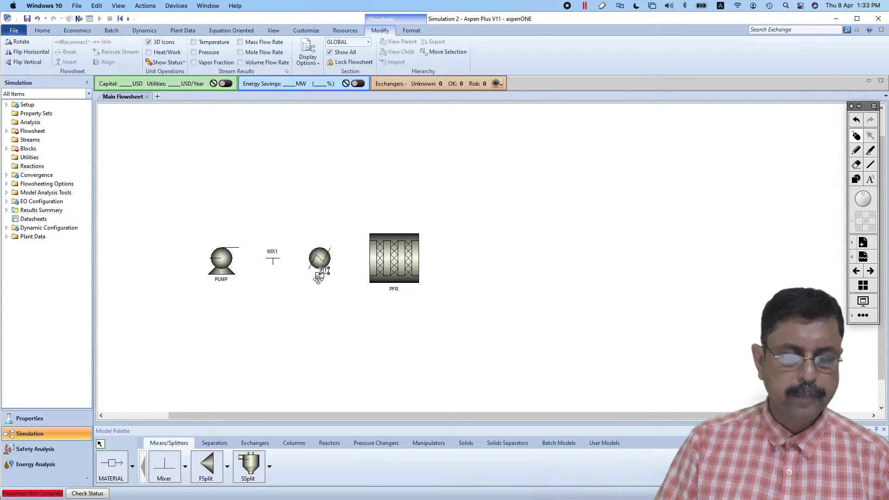
click(330, 334)
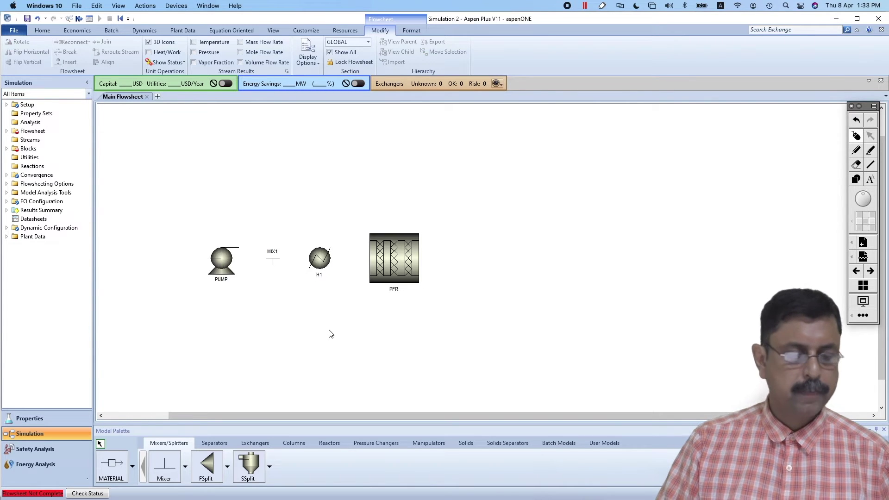
- Draw a material feed stream into PUMP and connect the pump outlet to the MIX1 feed
click(117, 465)
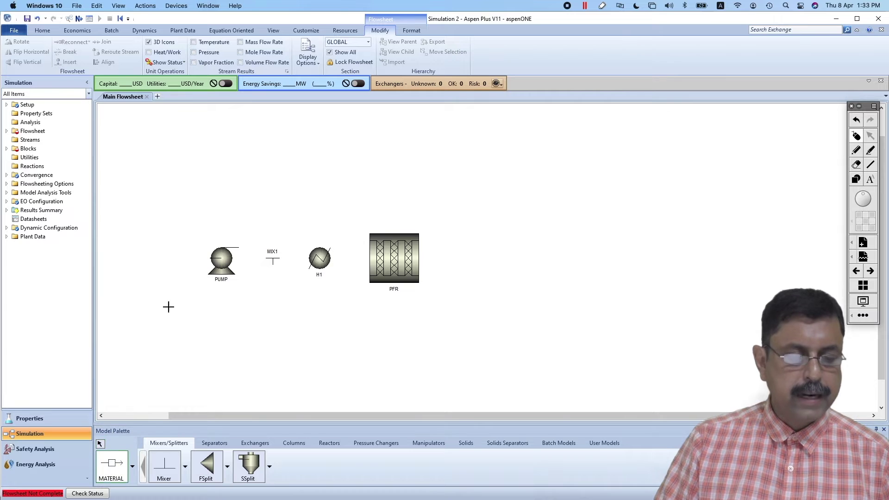
click(206, 258)
click(132, 258)
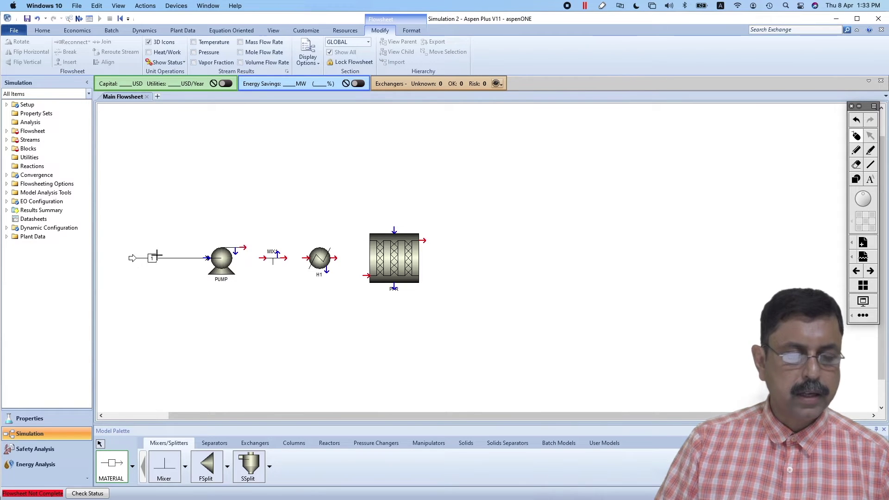
click(244, 247)
click(262, 258)
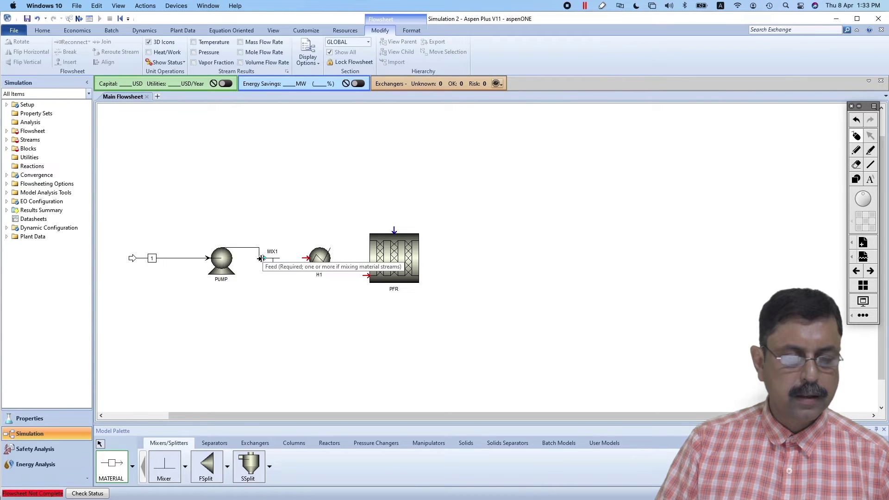
click(262, 258)
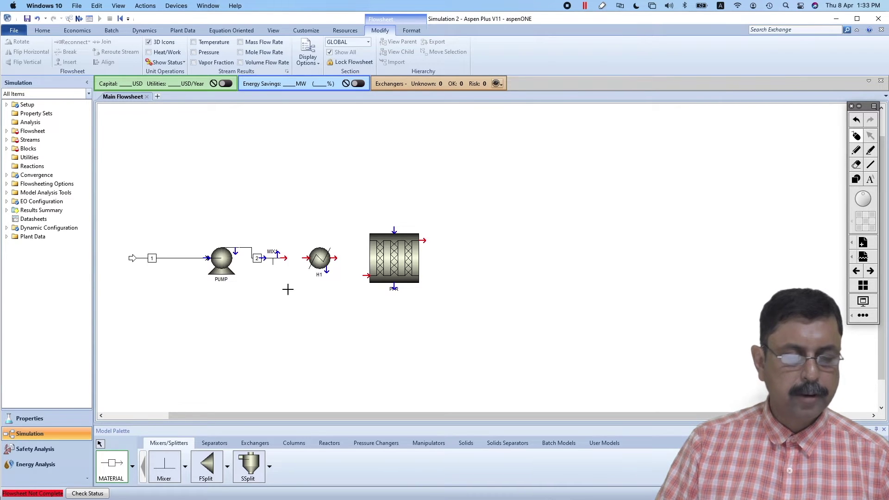
- Connect the MIX1 outlet to the H1 feed and the H1 product to the PFR feed with material streams
click(286, 258)
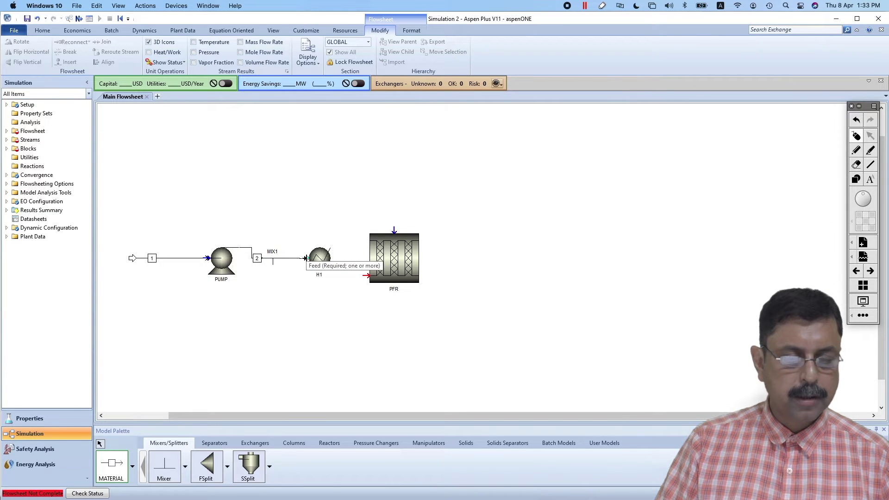
click(306, 257)
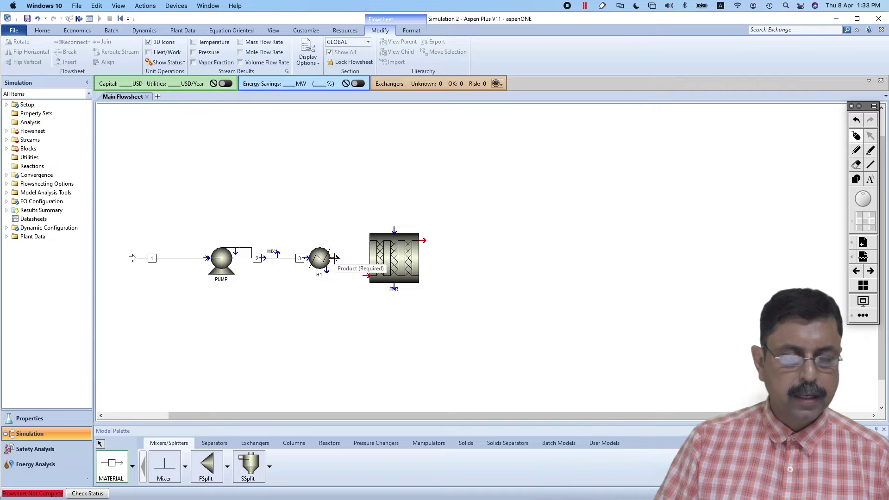
click(337, 258)
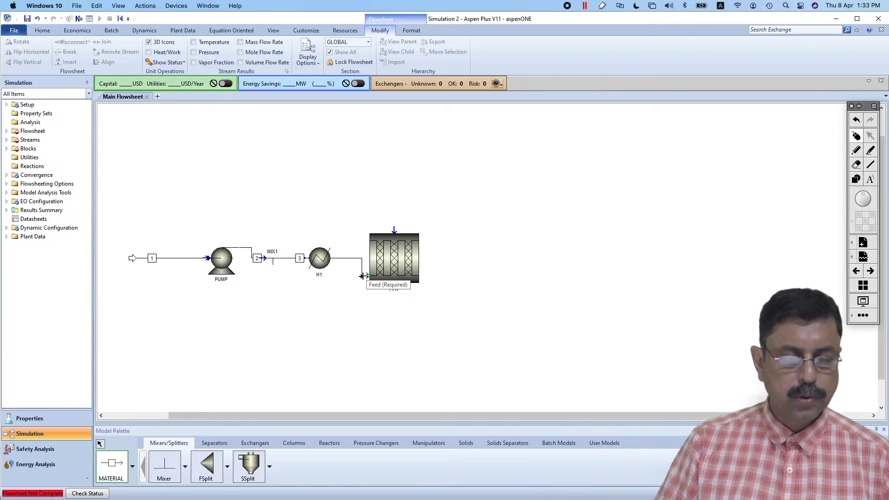
click(363, 276)
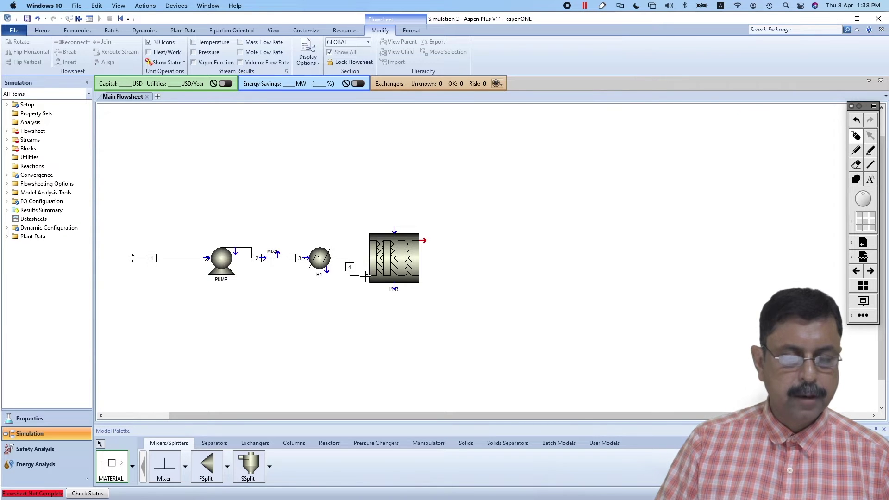
- Draw a material product stream from the PFR outlet and leave stream insertion mode
click(423, 240)
click(496, 239)
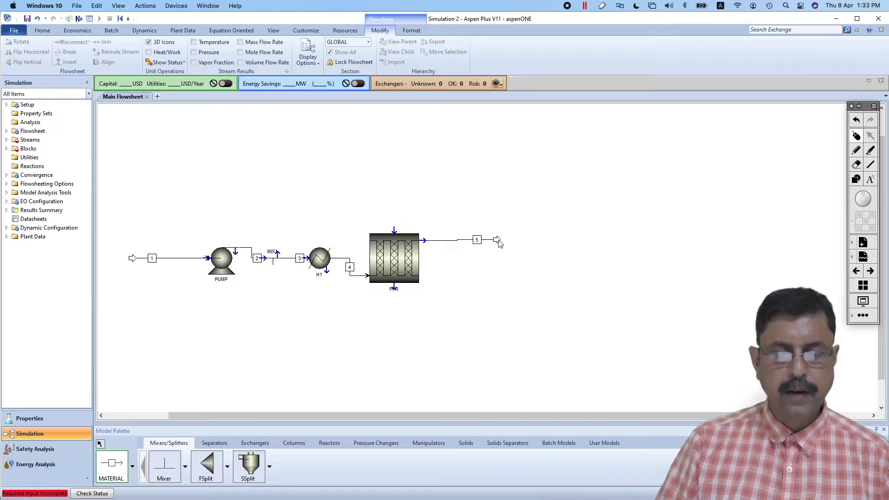
click(100, 445)
- Rename the pump inlet stream as FEED, the pump outlet stream as POUT and the heater inlet stream as H1IN
click(152, 258)
text(FEED)
click(258, 258)
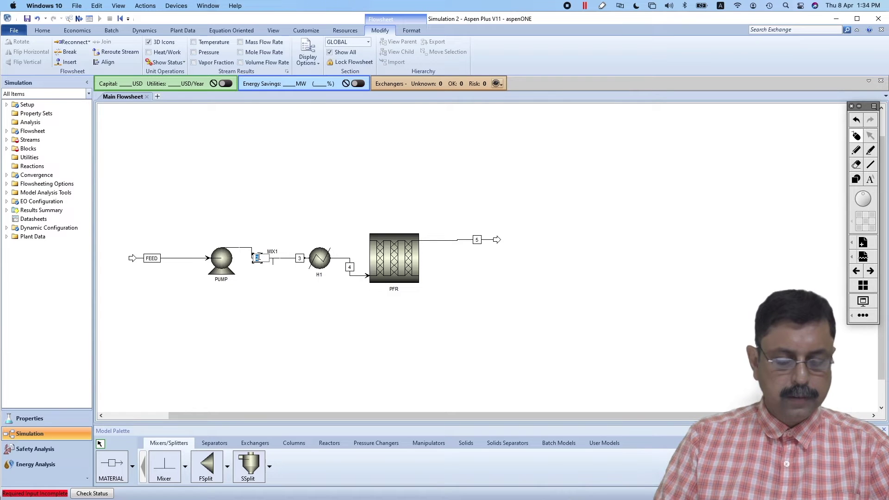
text(POUT)
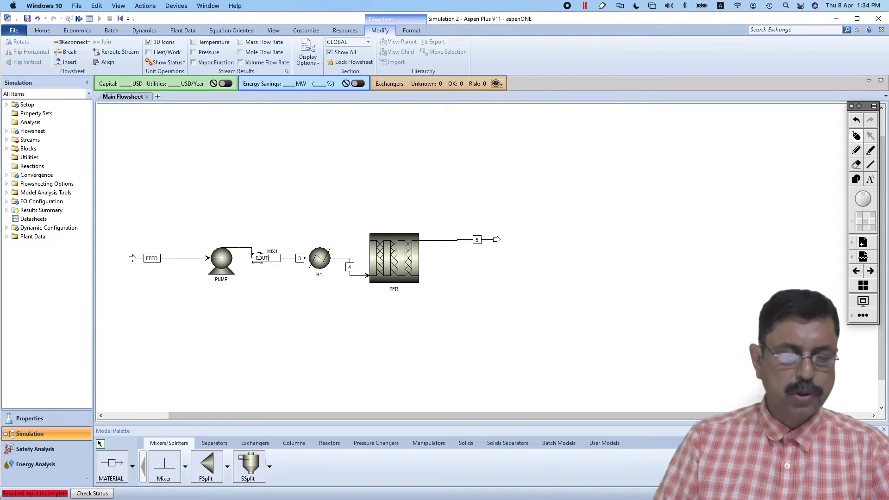
click(300, 259)
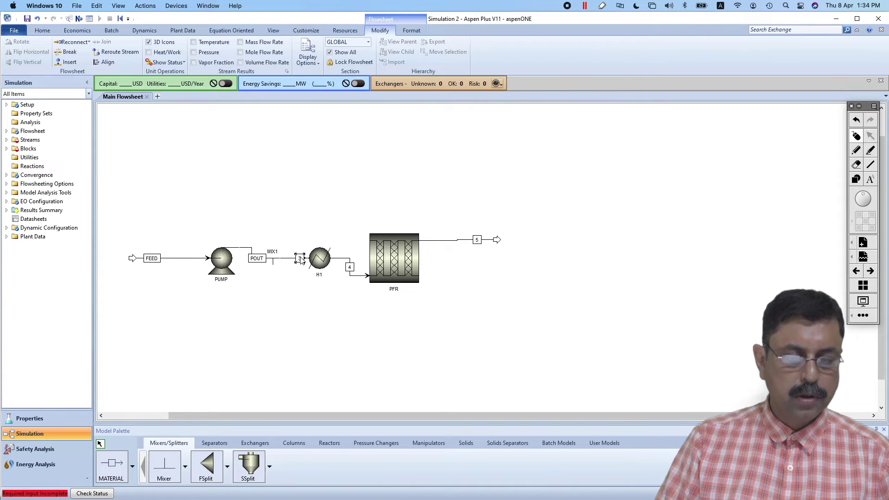
click(300, 259)
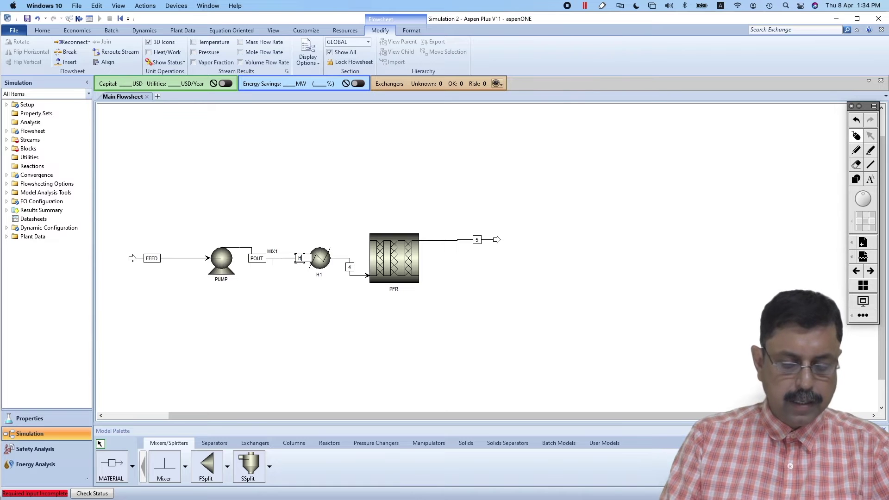
- Rename the reactor inlet stream as RIN and the reactor outlet stream as ROUT
click(351, 267)
click(350, 267)
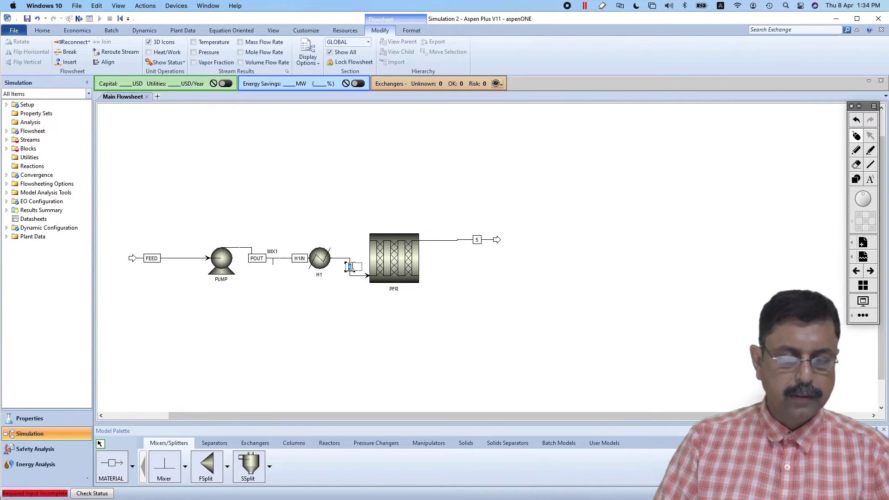
text(R)
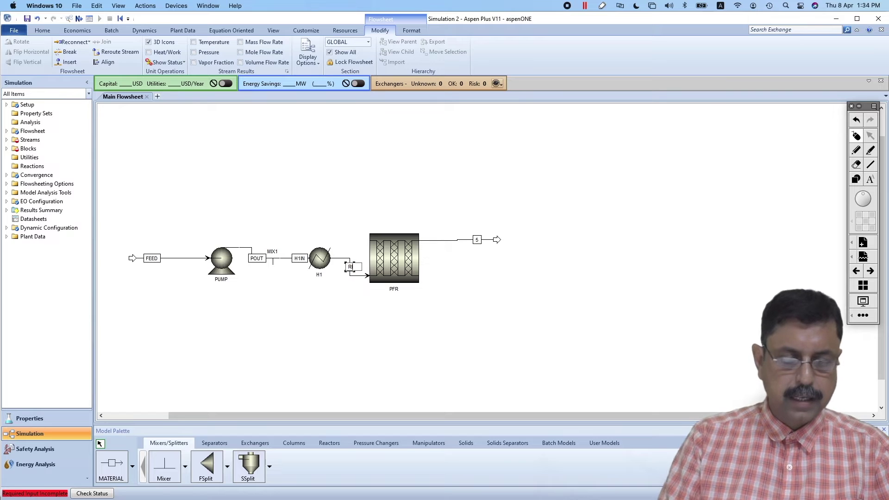
text(IN)
click(393, 307)
click(477, 239)
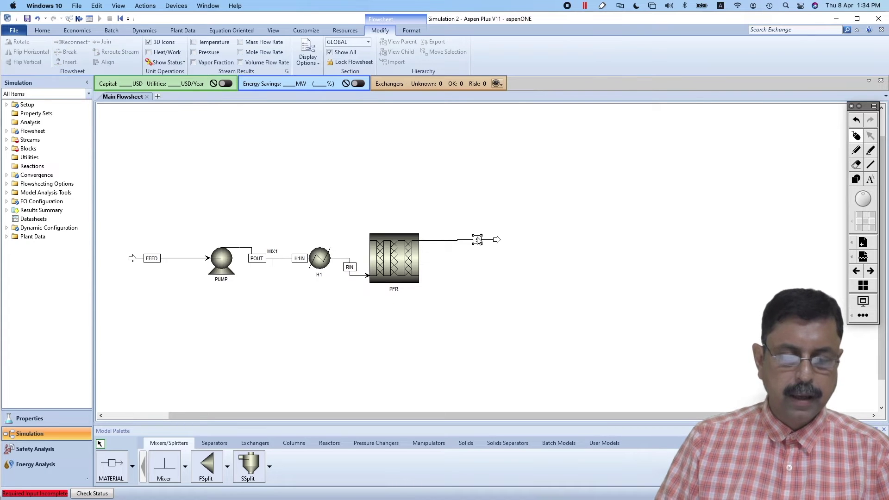
click(477, 240)
text(ROUT)
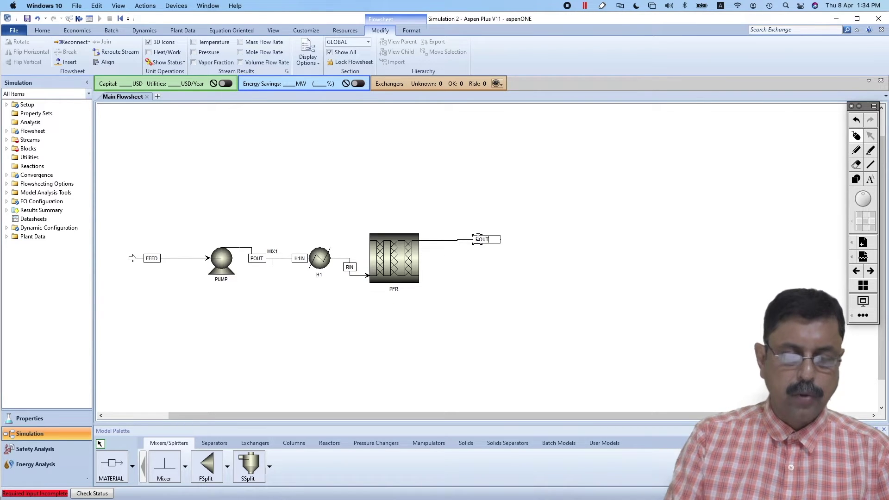
click(492, 297)
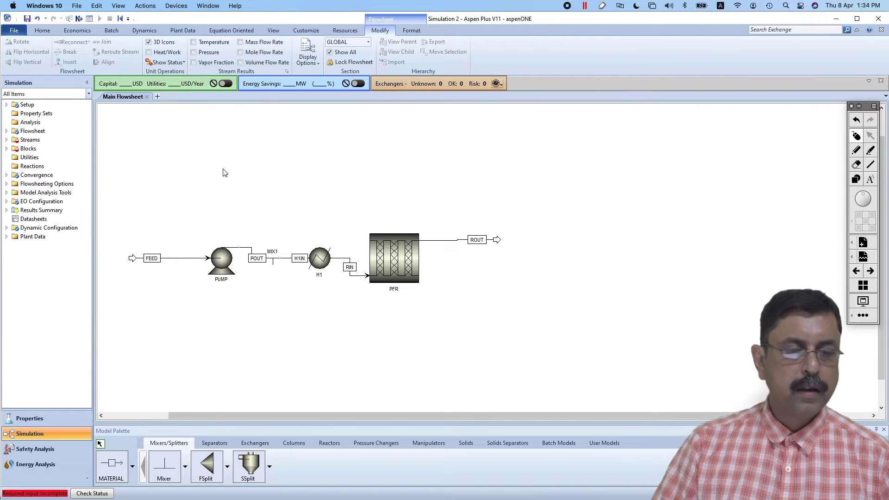
- Open the FEED stream input, check the case study PDF in Preview, and set temperature to 60 C and pressure to 5.5 atm
click(79, 21)
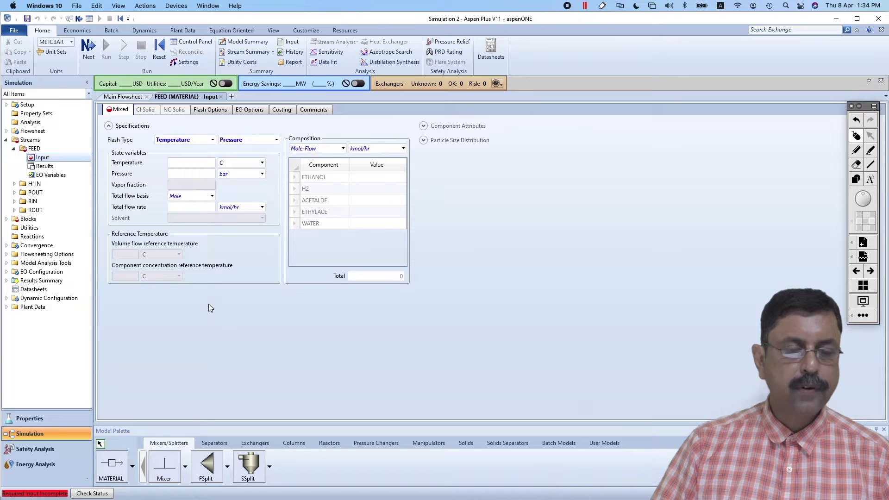
click(207, 163)
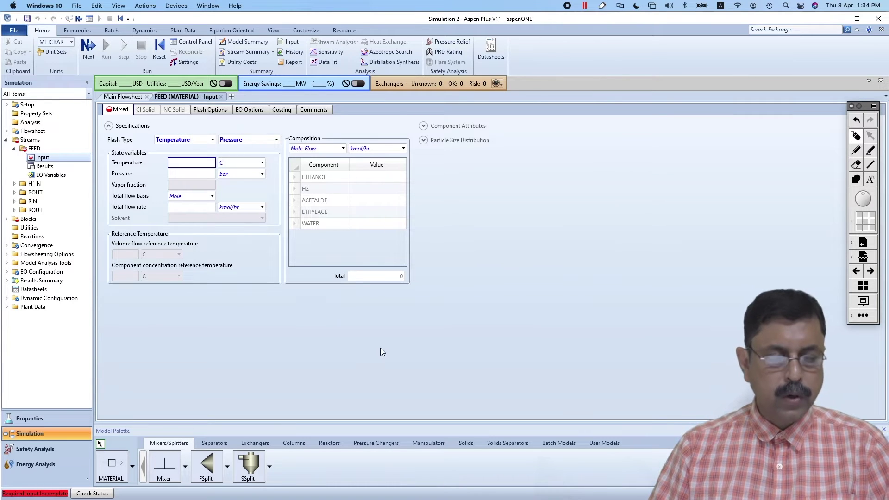
key(super+Tab)
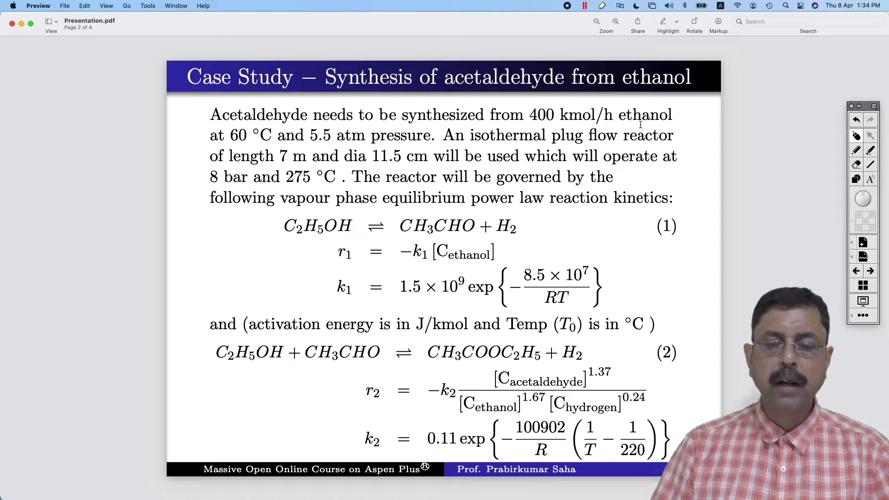
key(super+Tab)
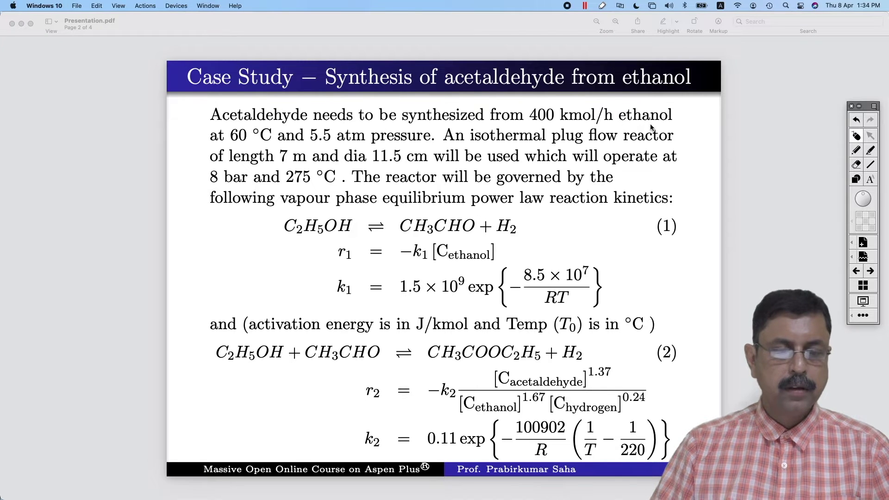
click(555, 492)
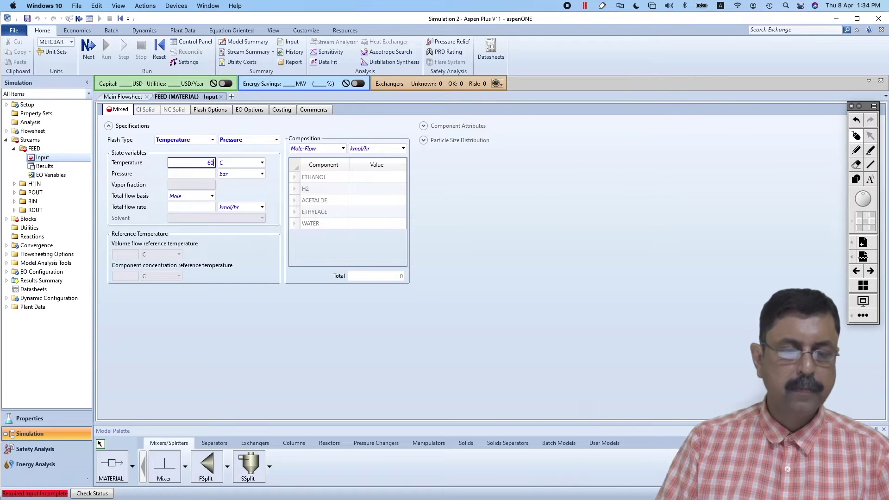
click(205, 173)
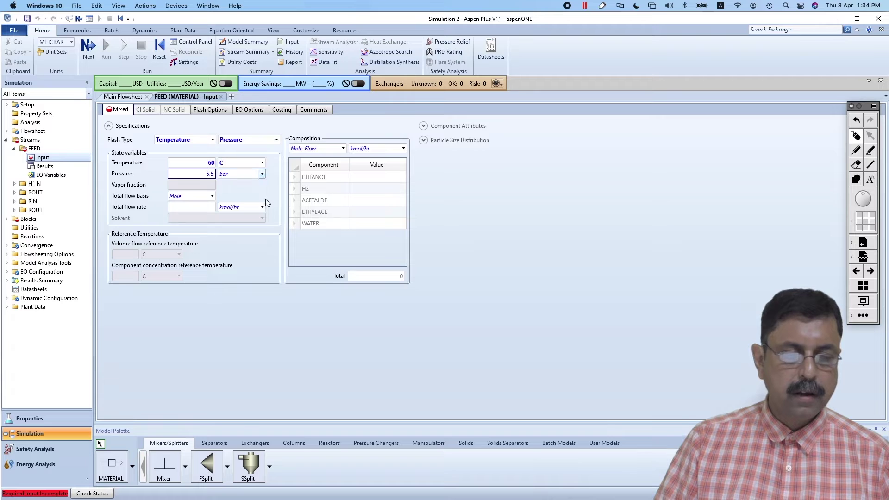
click(262, 174)
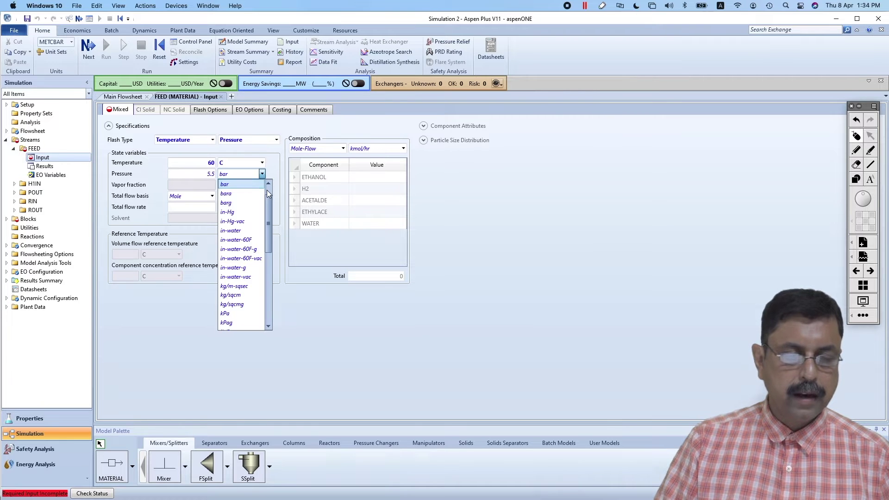
click(245, 184)
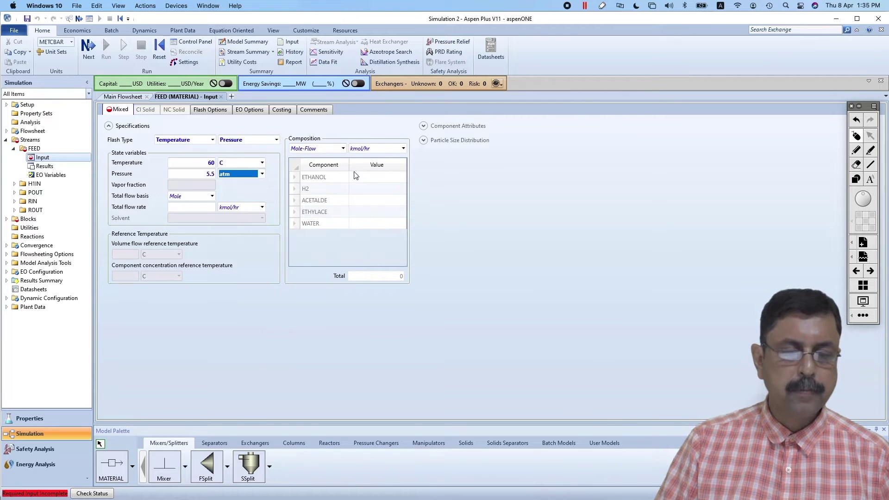
- Set the ETHANOL mole flow in the FEED composition to 400 kmol/hr
click(369, 176)
text(400)
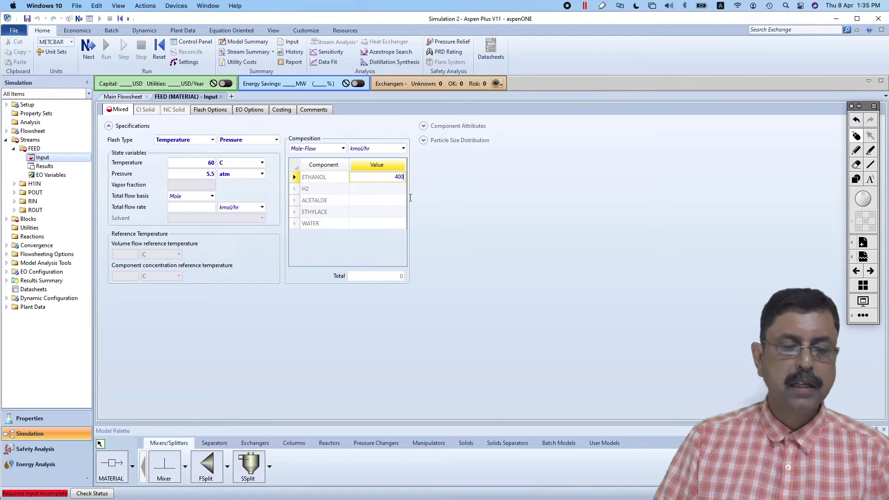
click(471, 236)
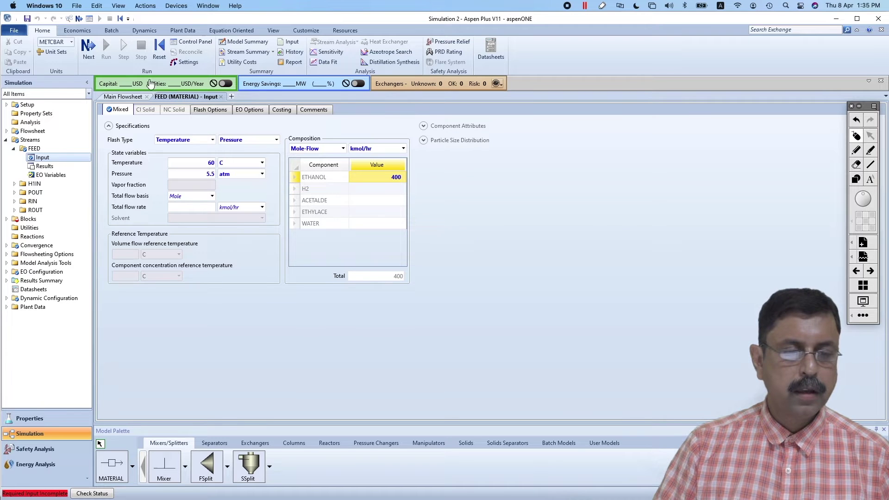
- Open the H1 heater specifications and look up the heater's operating conditions in the case study PDF in Preview
click(93, 43)
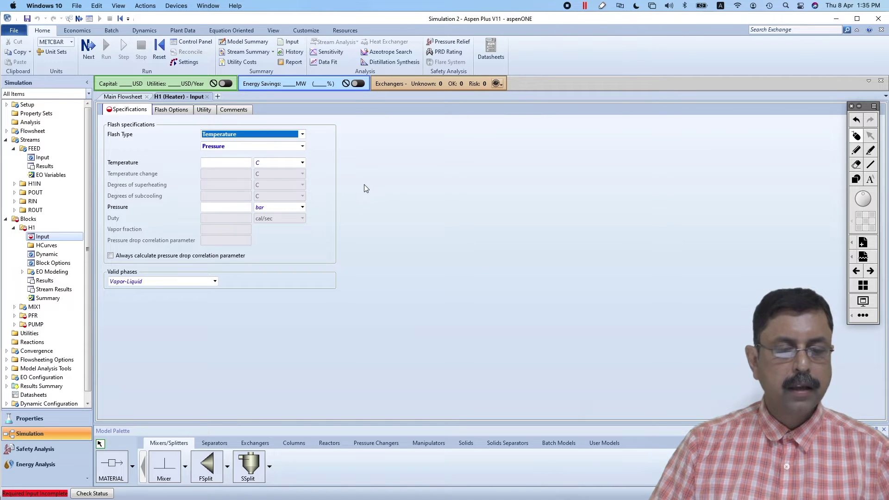
key(super+Tab)
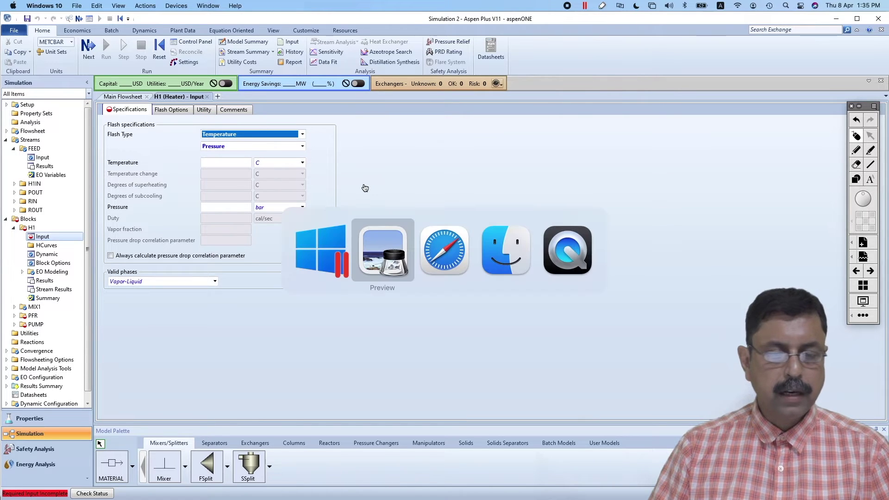
key(super+Tab)
key(super+Tab)
key(super+Tab)
key(super+Tab)
key(super+Tab)
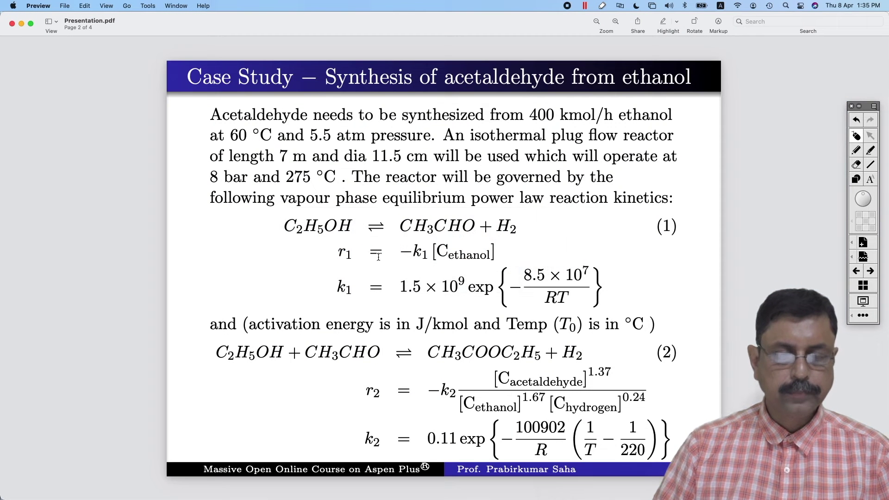
scroll(378, 257, down, 10)
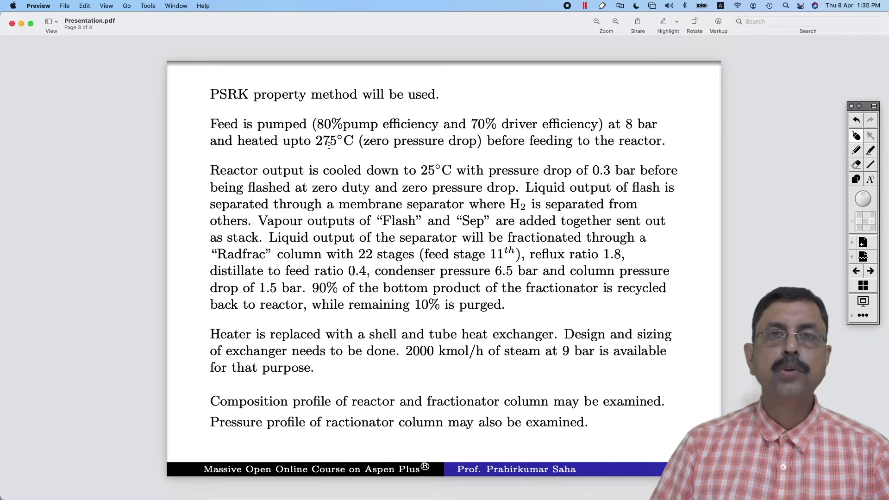
key(super+Tab)
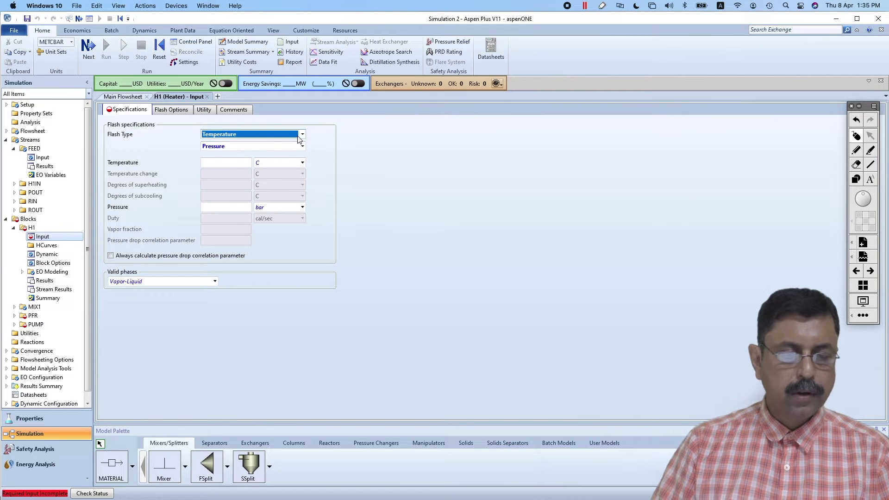
- Set the H1 heater's temperature to 275 C and its pressure to 0 bar
click(241, 163)
text(275)
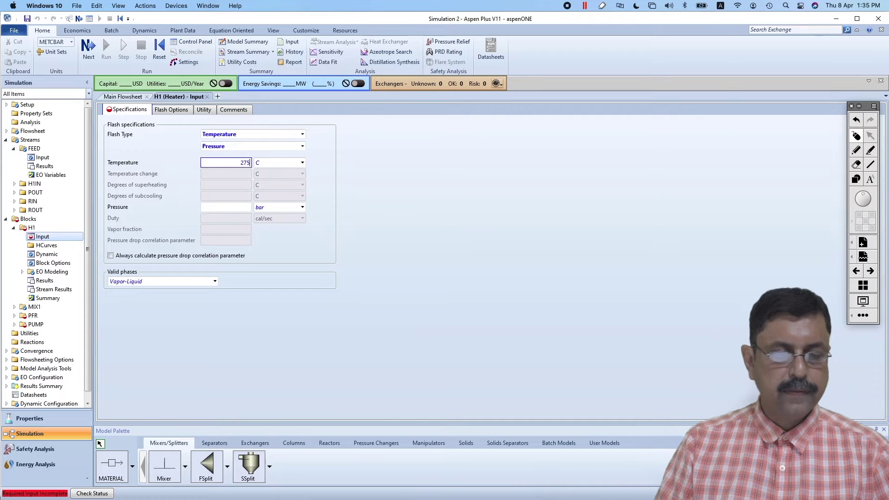
click(239, 206)
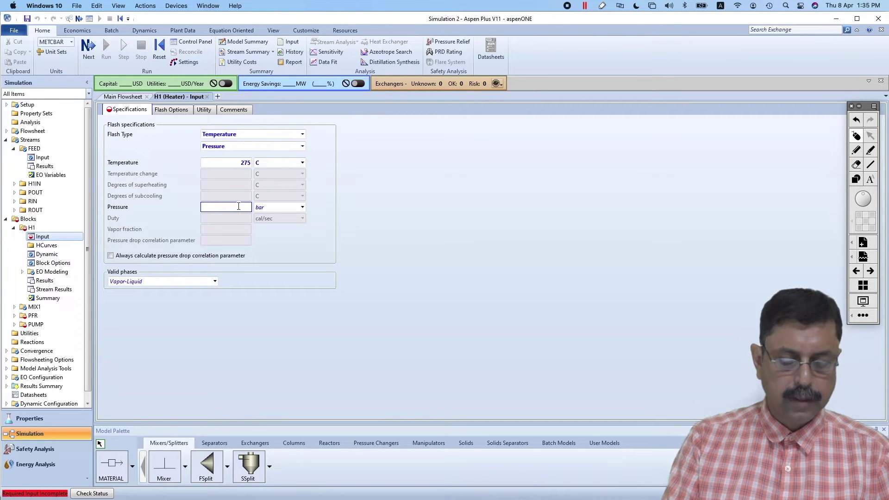
text(0)
click(330, 247)
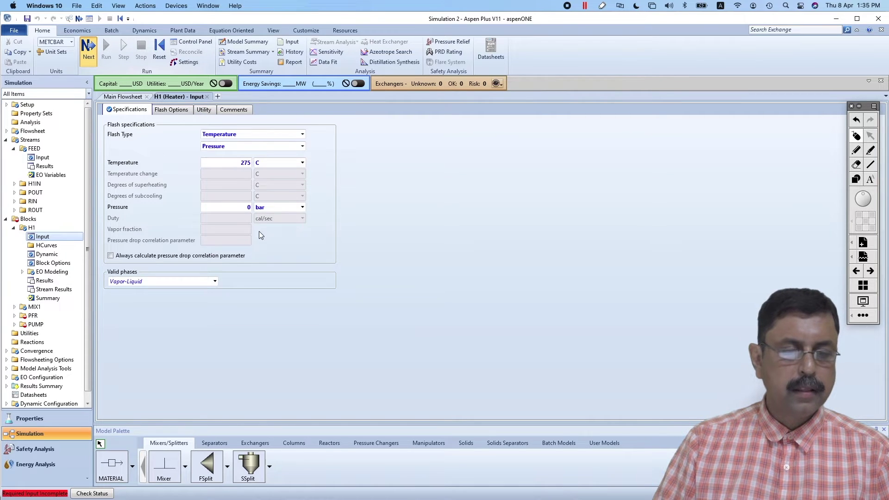
- Set the PUMP block's discharge pressure to 8 bar and look up its efficiencies in the case study PDF in Preview
key(F4)
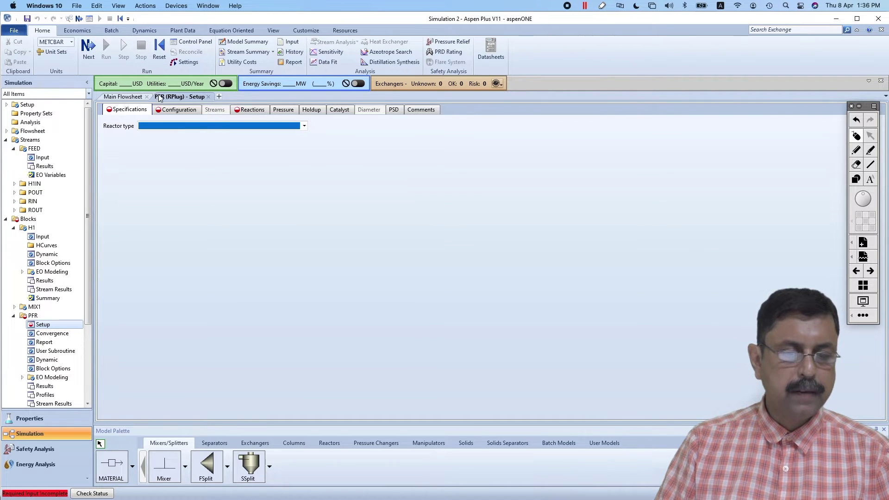
click(129, 98)
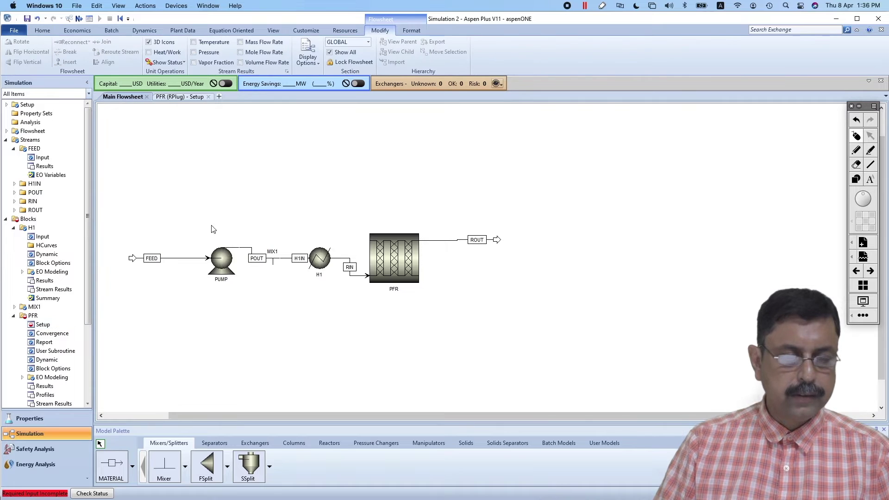
click(229, 263)
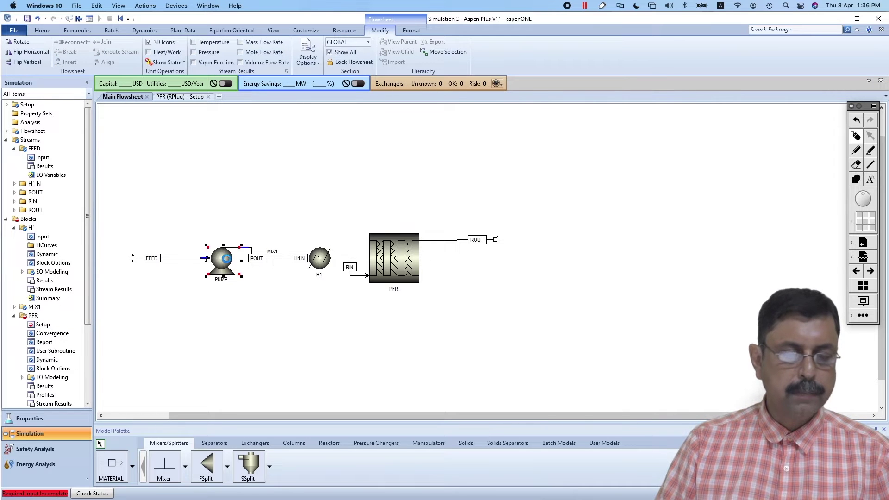
double_click(228, 263)
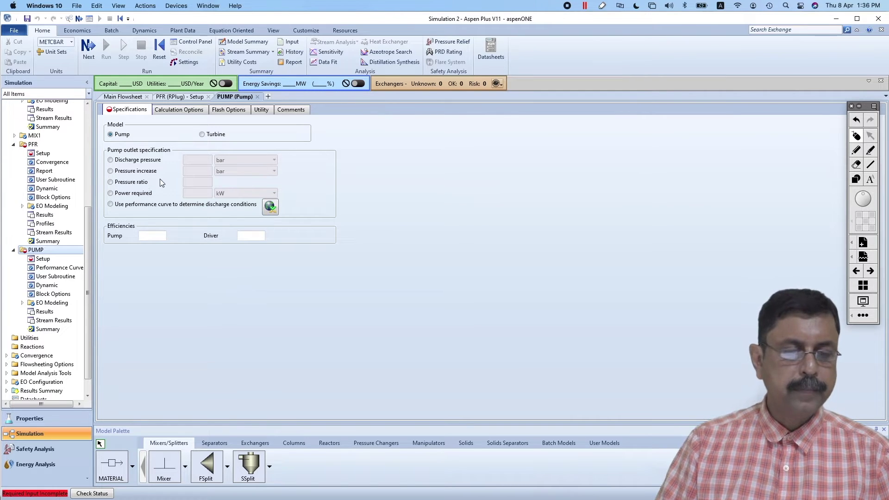
click(124, 160)
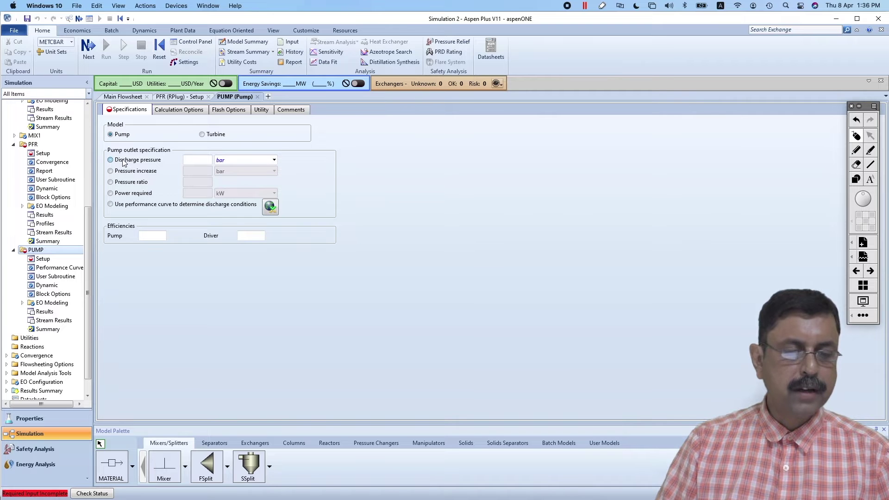
text(8)
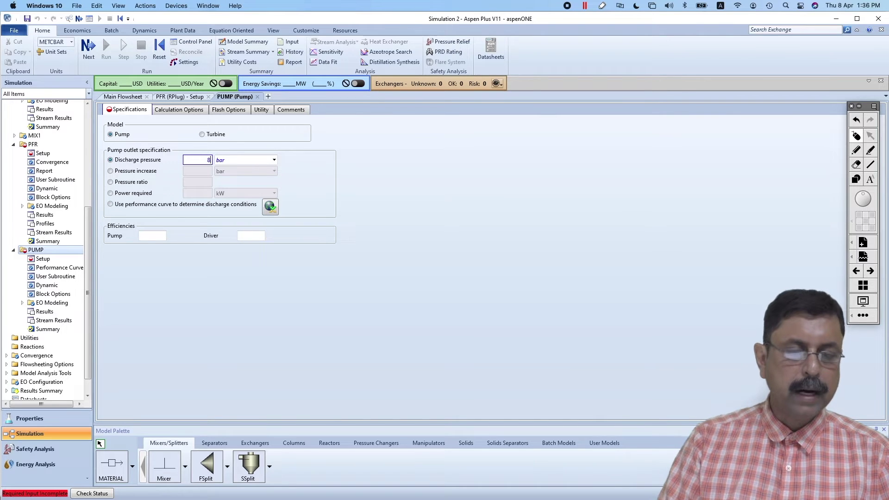
click(163, 236)
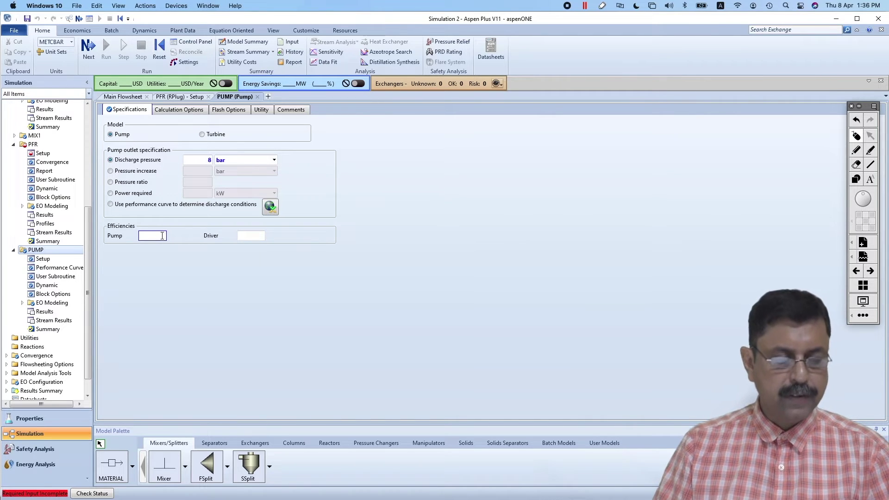
key(super+Tab)
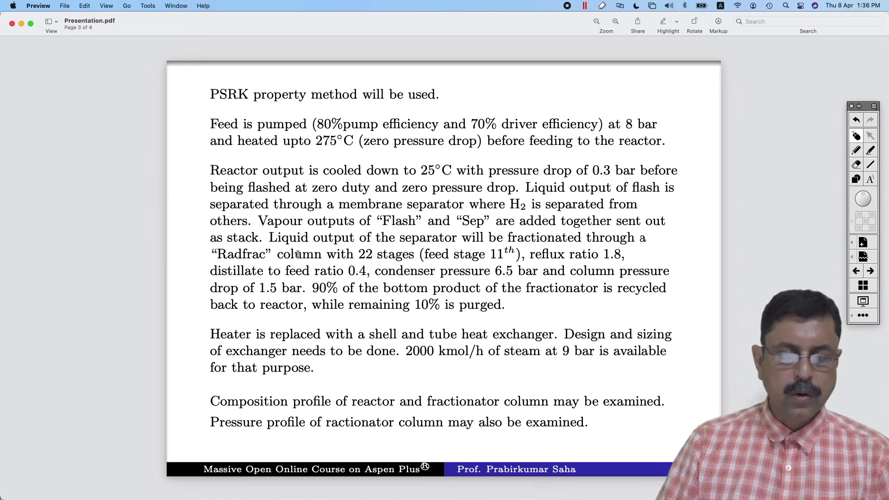
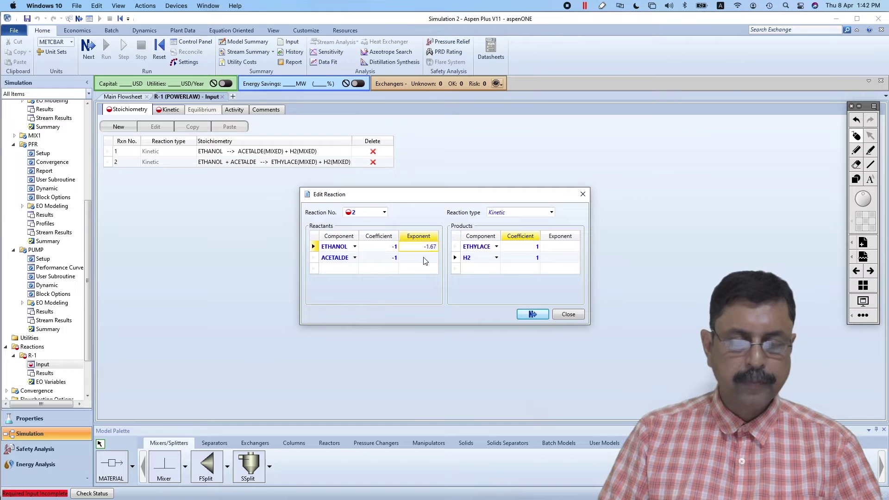
- Set reaction 2's exponents to 1.37 for ACETALDE, -0.24 for H2 and 0 for ETHYLACE, and finish editing the reaction
text(1.37)
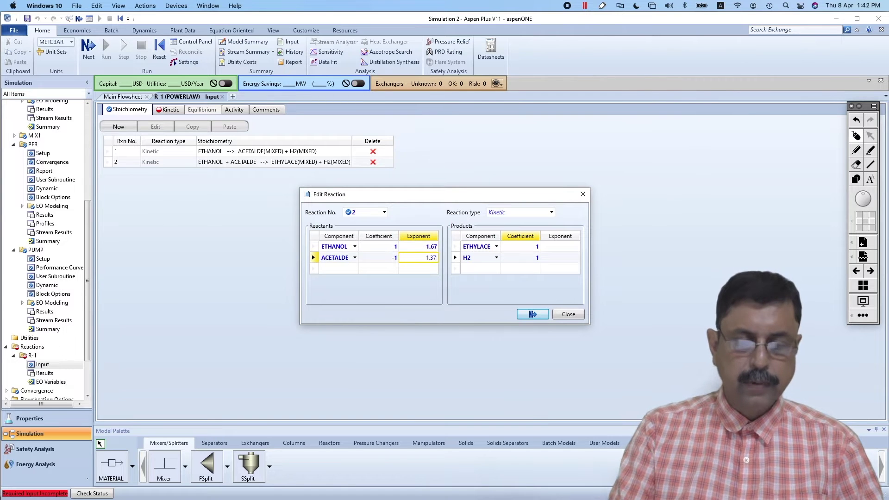
click(565, 258)
text(-)
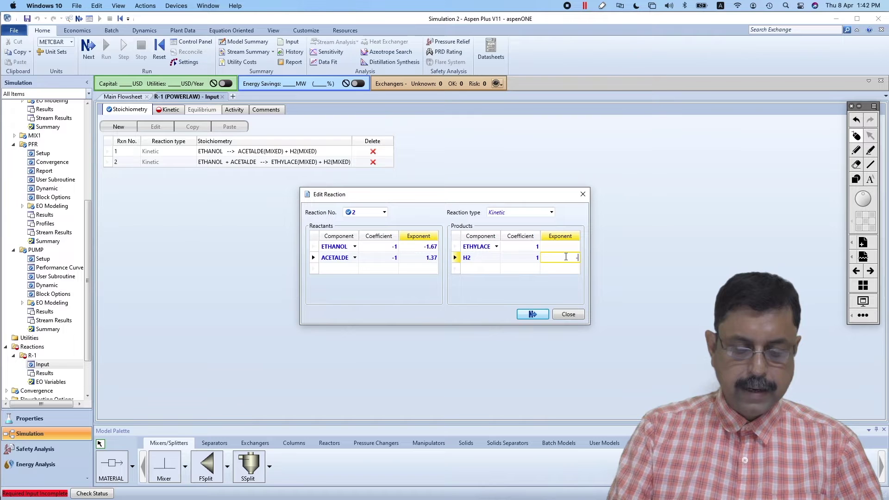
text(0.24)
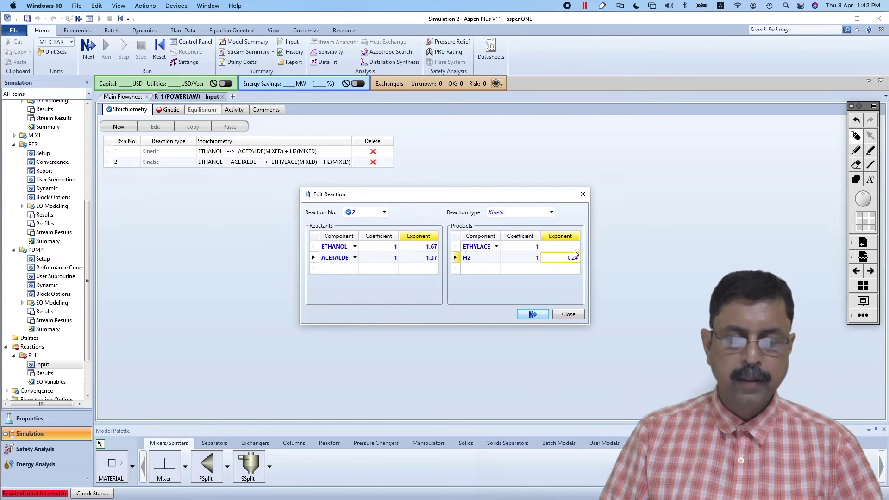
click(563, 247)
text(0)
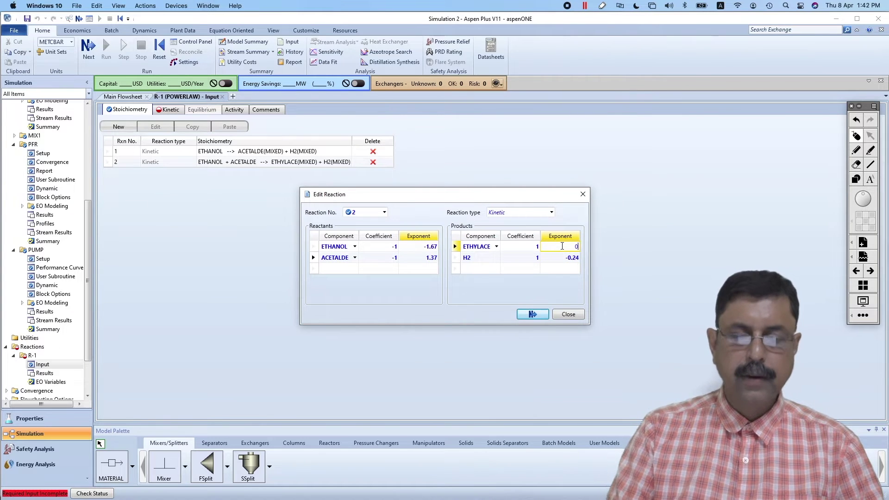
click(569, 282)
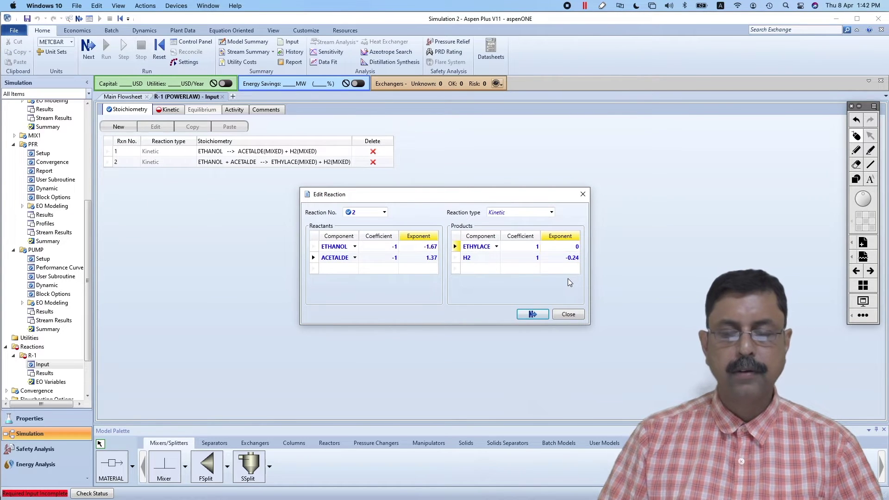
click(539, 316)
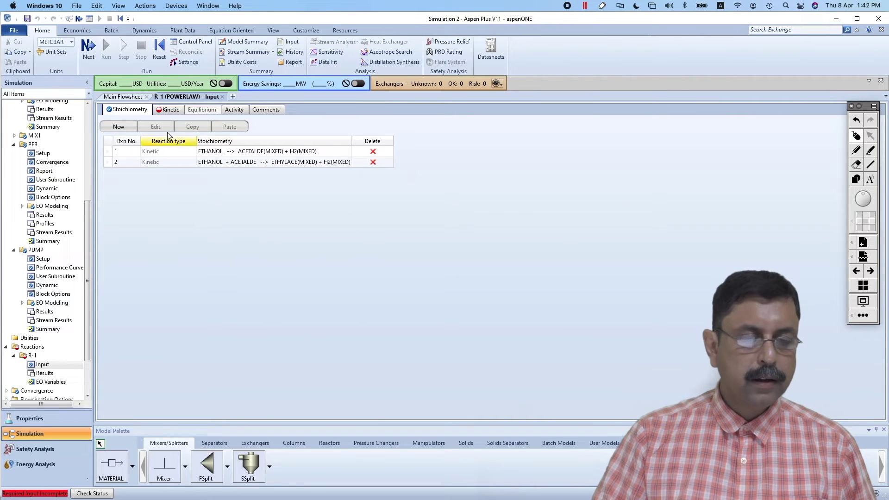
- Open the R-1 kinetics, check the case study PDF in Preview, and set k for reaction 1 to 1.5e9
click(168, 111)
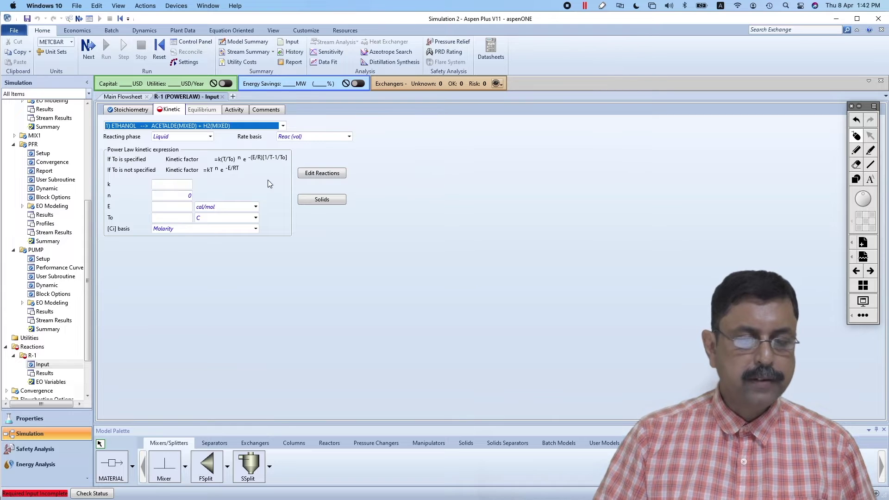
click(173, 185)
key(super+Tab)
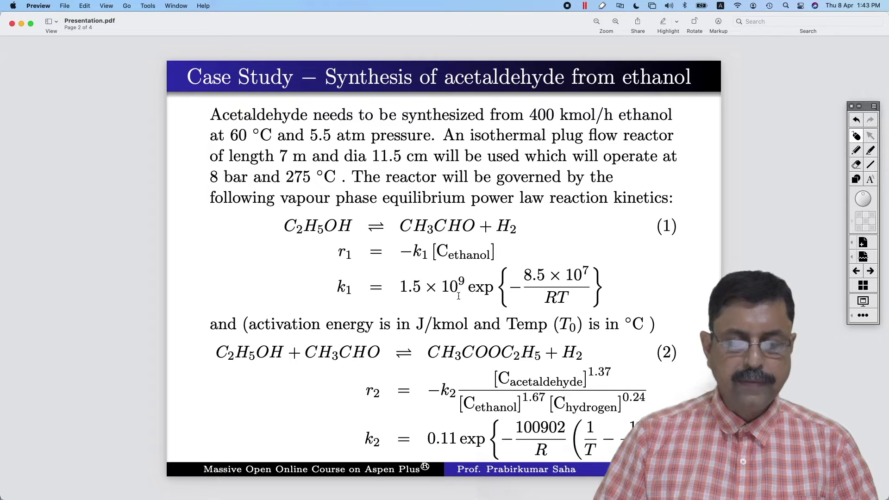
key(super+Tab)
click(175, 184)
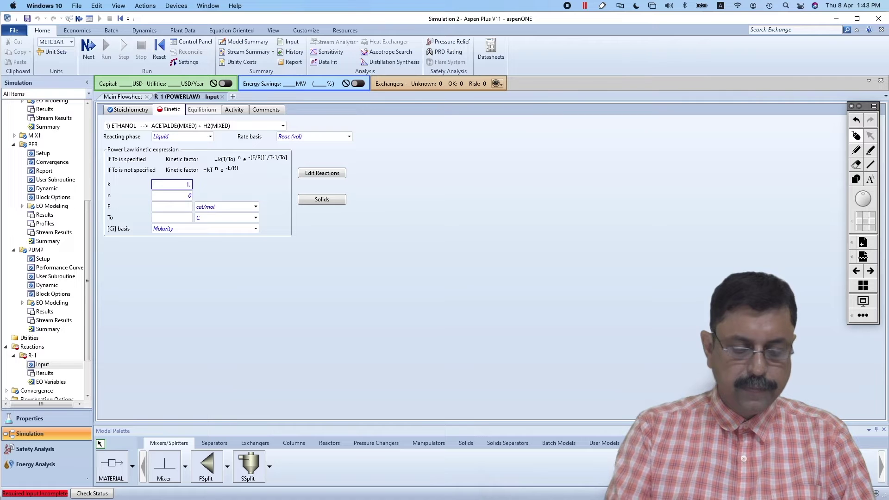
text(1.5e9)
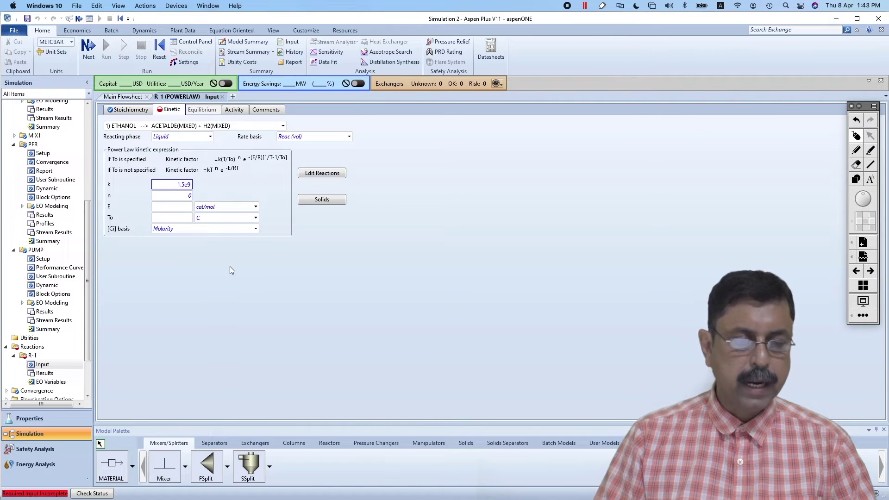
key(Return)
- Check the activation energy in the case study PDF in Preview and set E for reaction 1 to 8.5e+07 J/kmol
key(super+Tab)
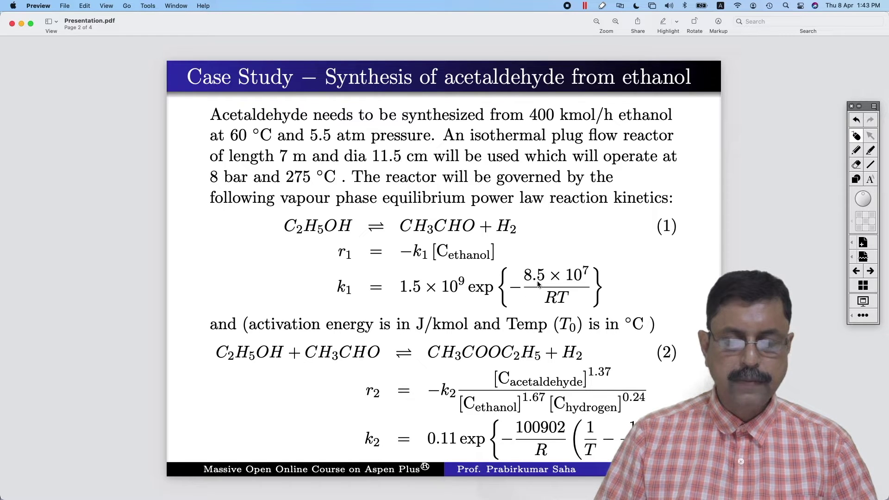
key(super+Tab)
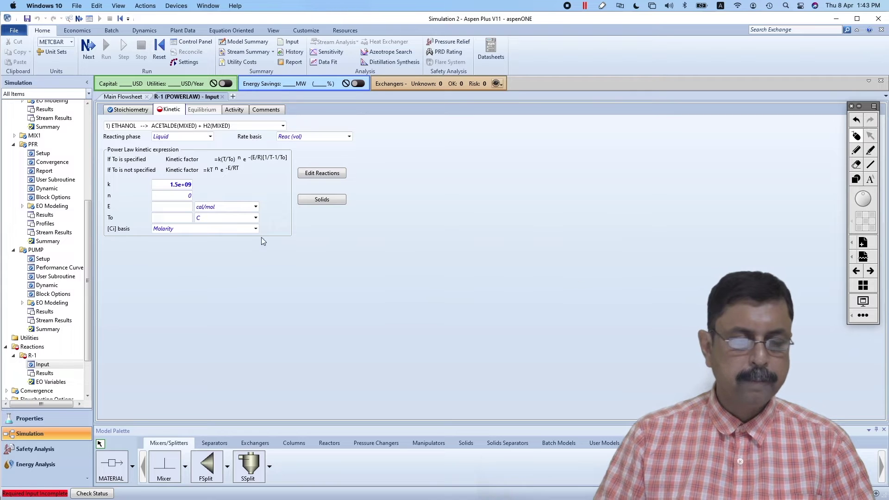
click(185, 208)
text(8)
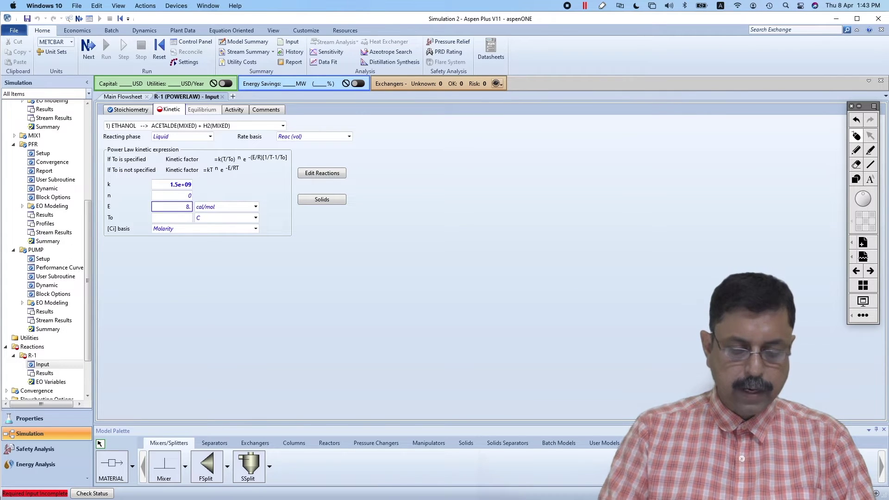
text(.5)
text(e+0)
text(7)
click(274, 239)
click(255, 207)
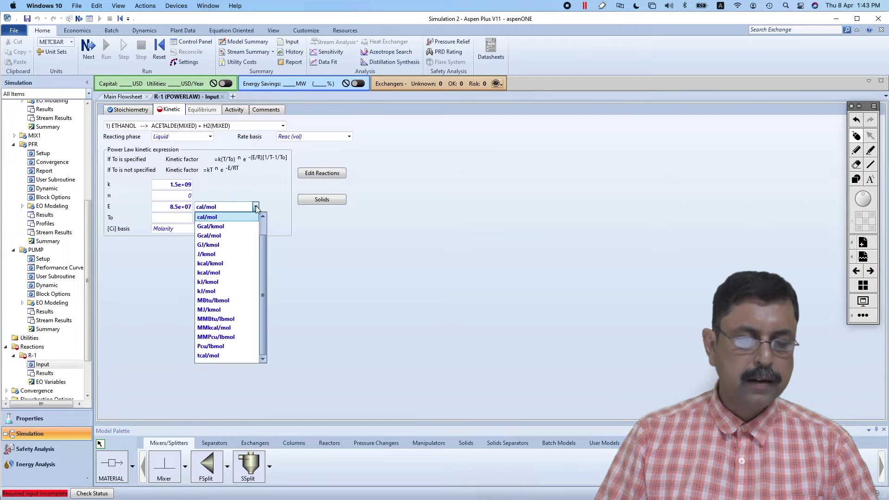
click(223, 254)
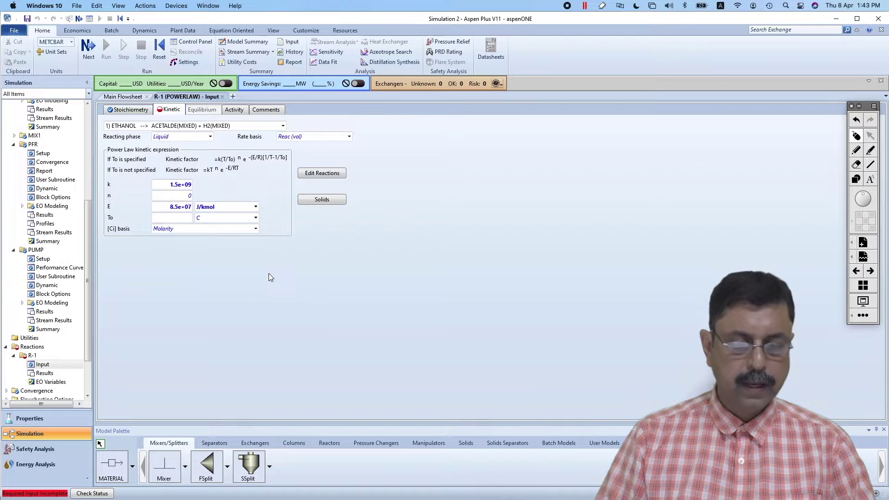
- Select reaction 2 in the R-1 kinetics and compare the kinetic factor expressions with the case study PDF in Preview
key(super+Tab)
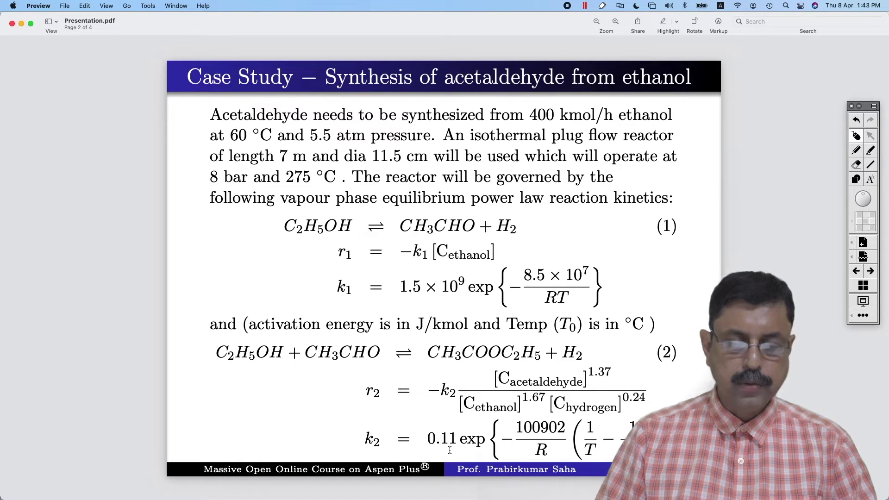
key(super+Tab)
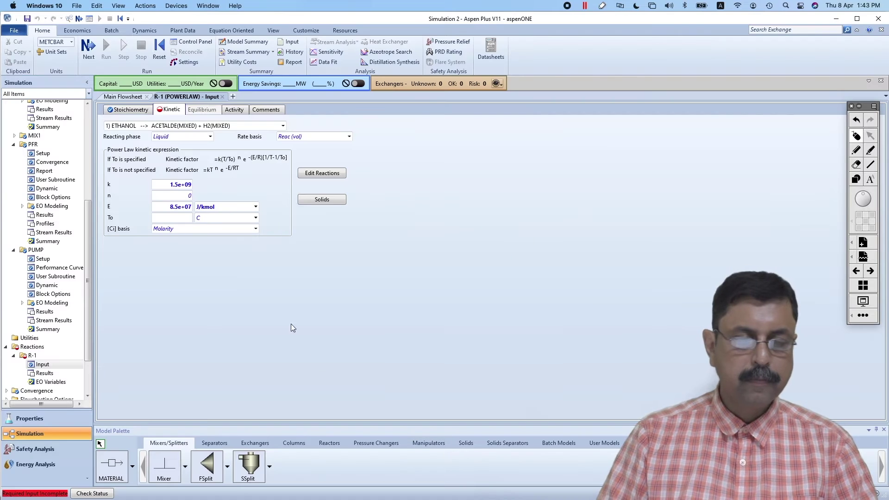
click(283, 125)
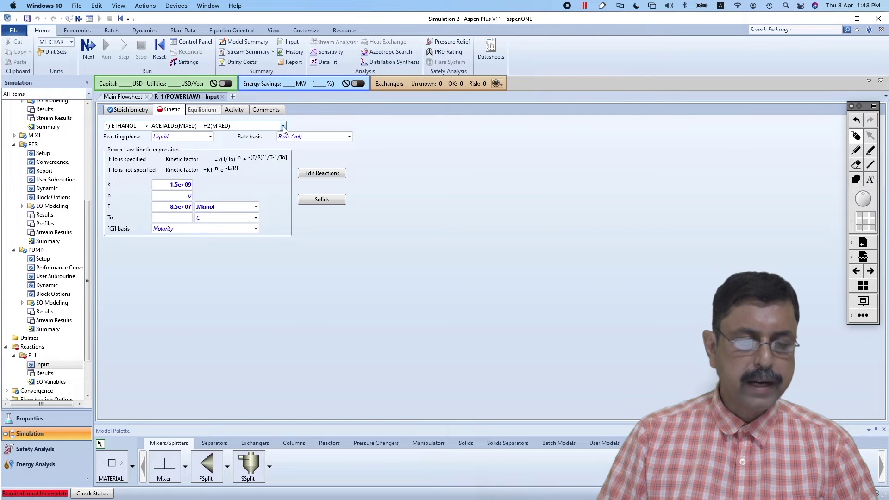
click(264, 144)
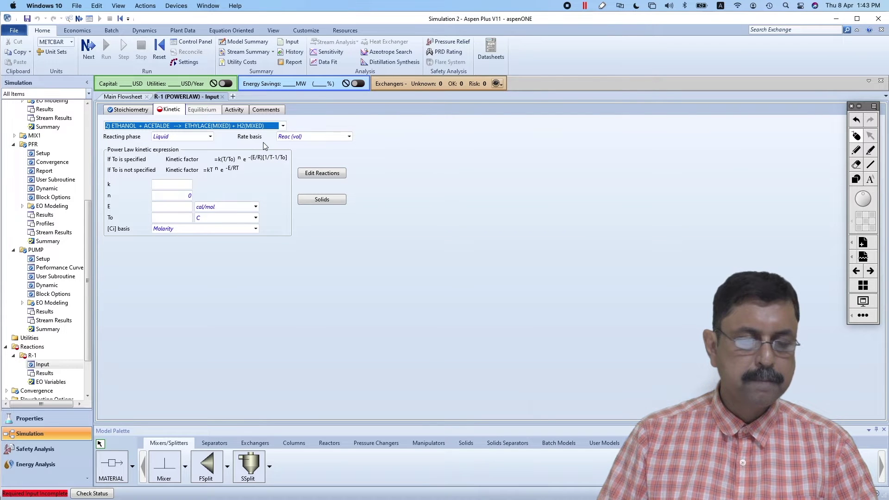
click(376, 198)
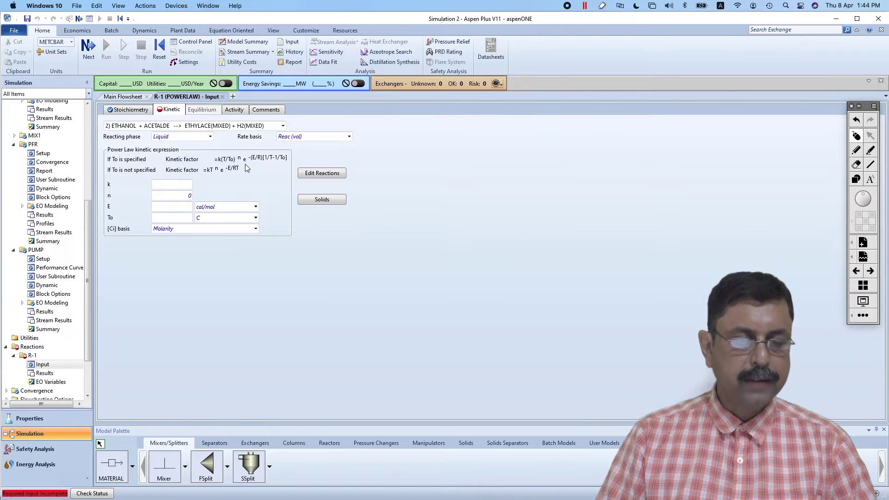
key(super+Tab)
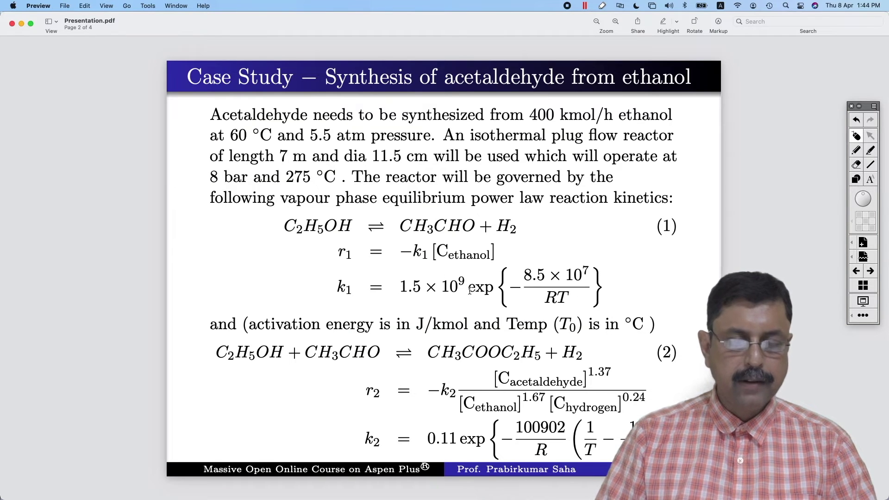
key(super+Tab)
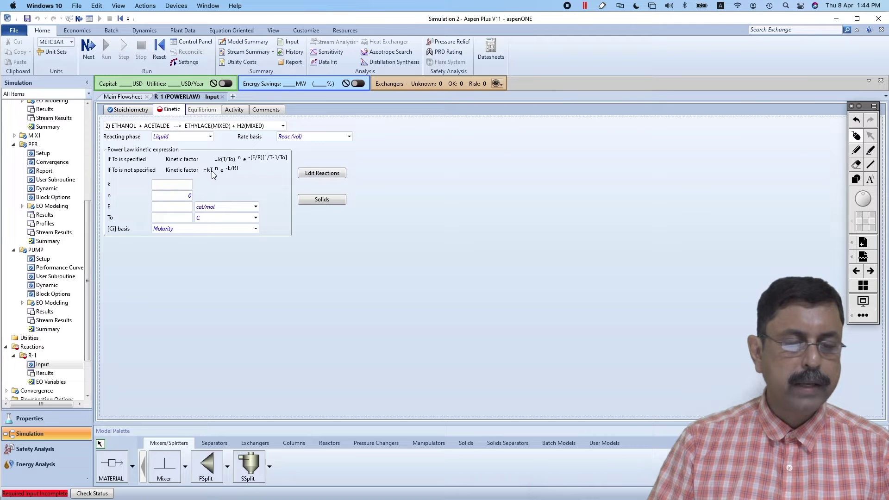
- Set k for reaction 2 to 0.11 and look up its activation energy in the case study PDF in Preview
key(super+Tab)
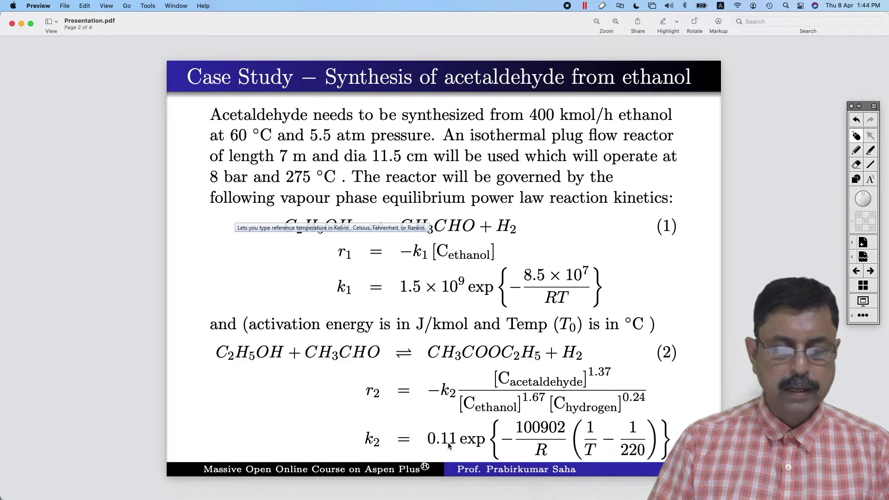
key(super+Tab)
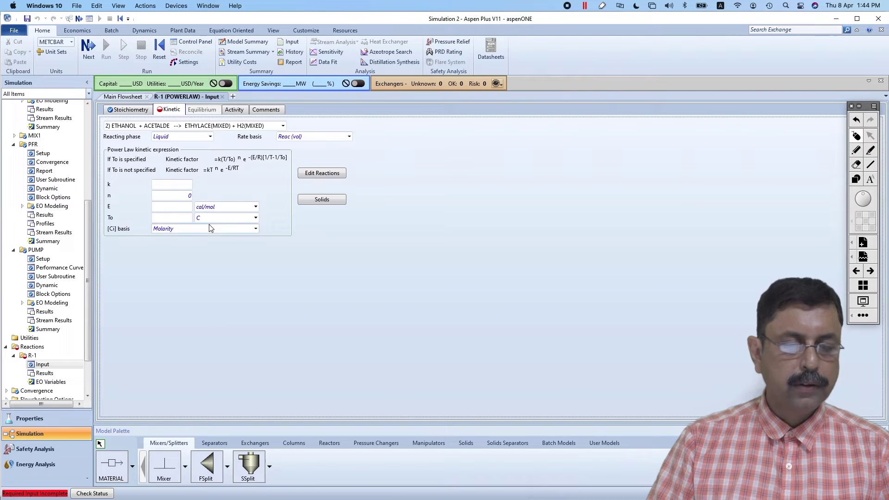
click(189, 186)
text(0.11)
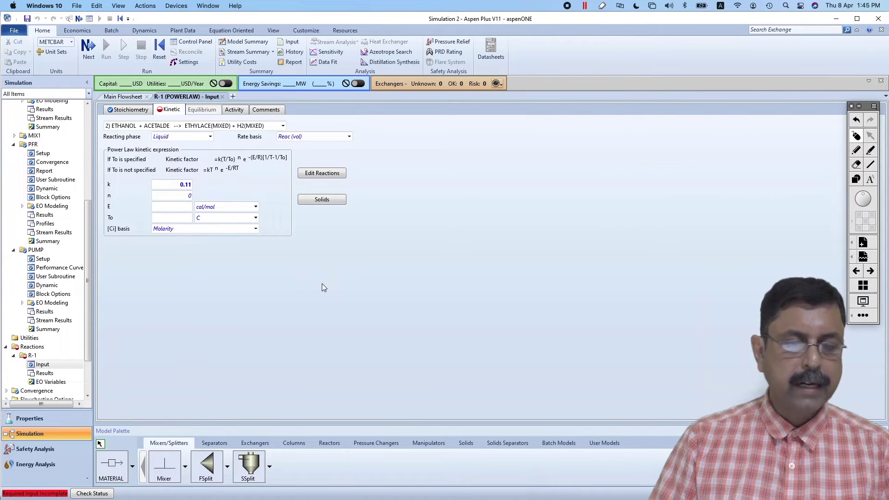
key(super+Tab)
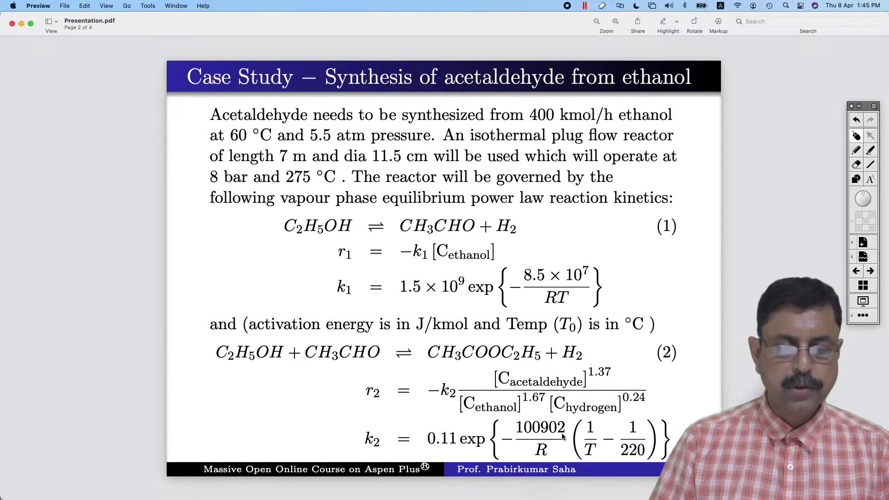
- Return to Aspen Plus and set E for reaction 2 in the R-1 kinetics to 100902 J/kmol
key(super+Tab)
click(181, 207)
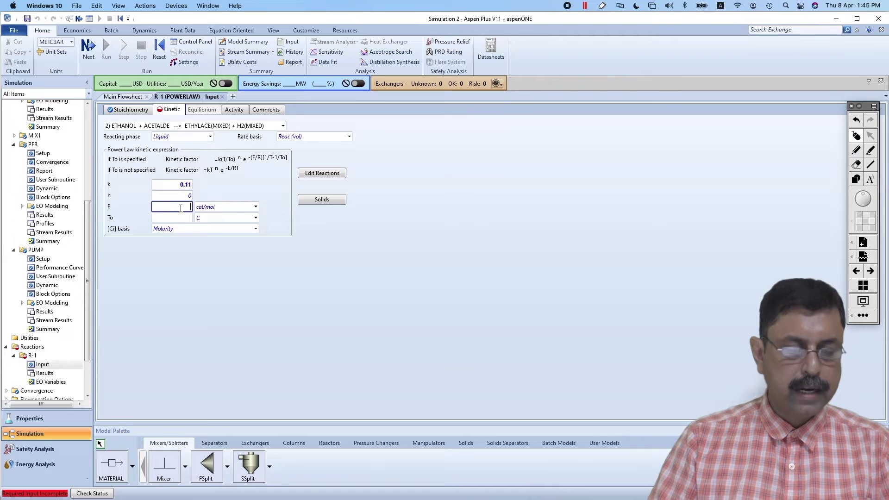
text(100902)
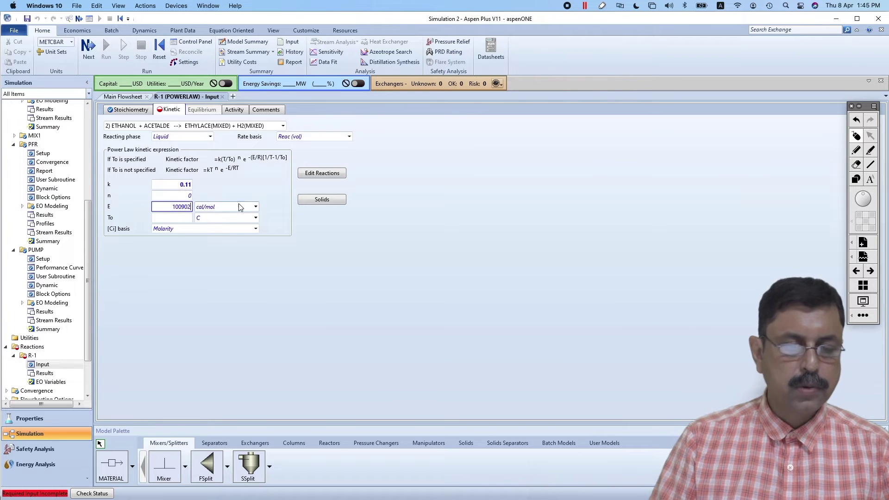
click(256, 206)
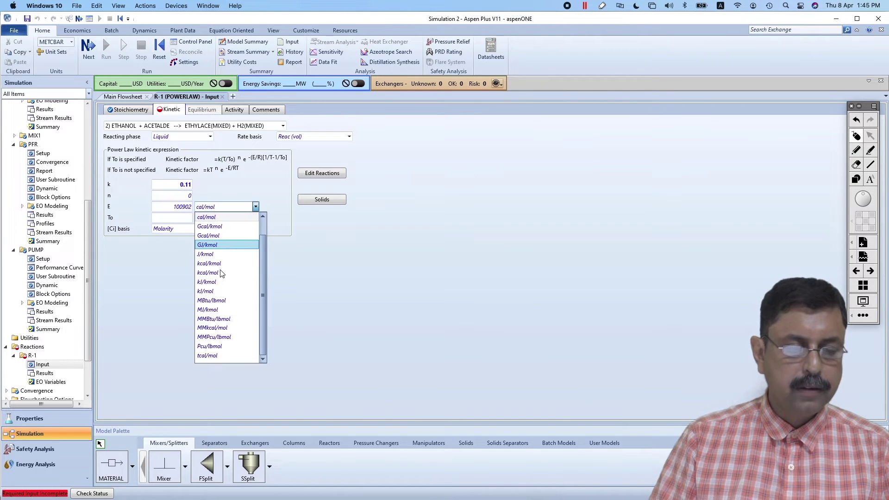
click(215, 256)
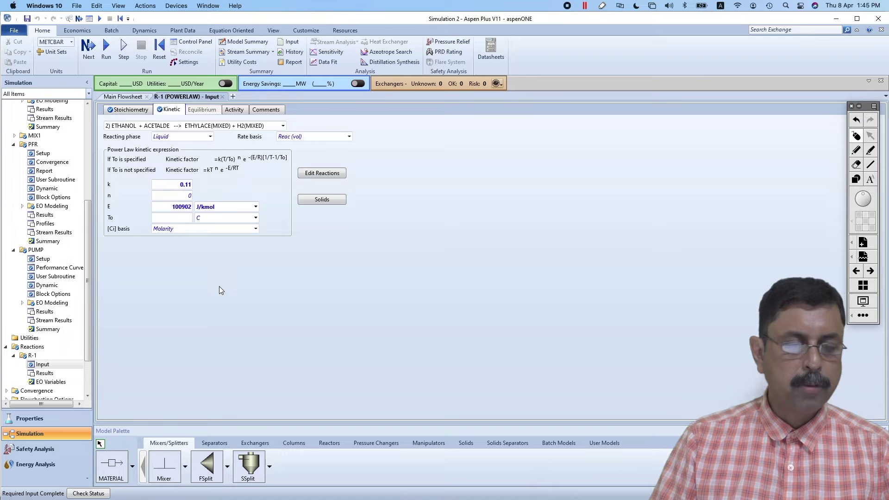
- Check the temperature unit in the case study PDF in Preview and set To for reaction 2 to 220 C
key(super+Tab)
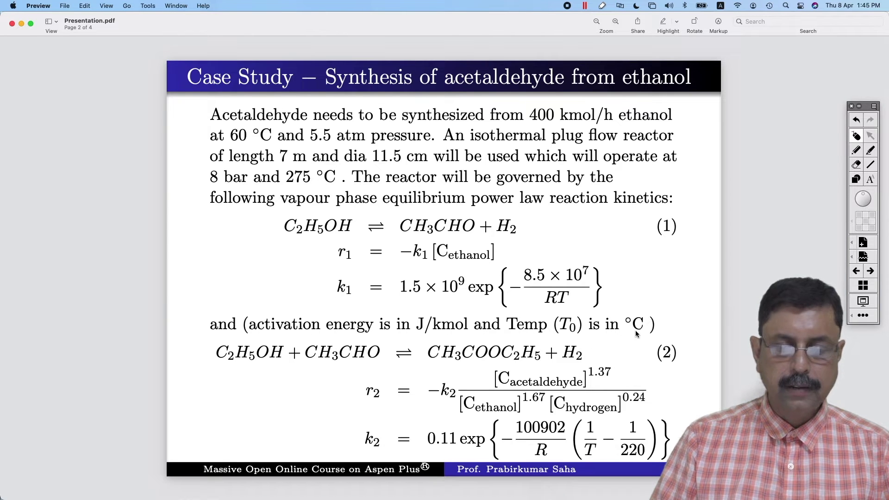
key(super+Tab)
text(220)
click(398, 345)
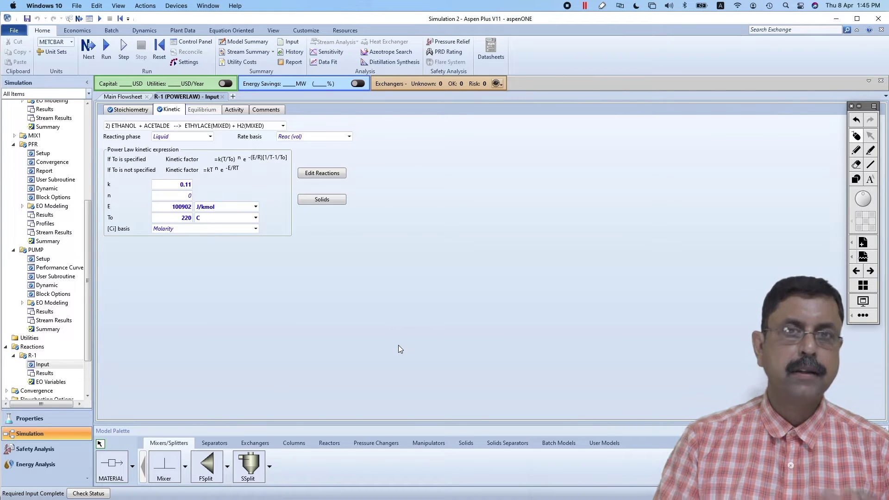
- Compare reaction 2's reference temperature with the case study PDF in Preview and inspect the unit options for To
key(super+Tab)
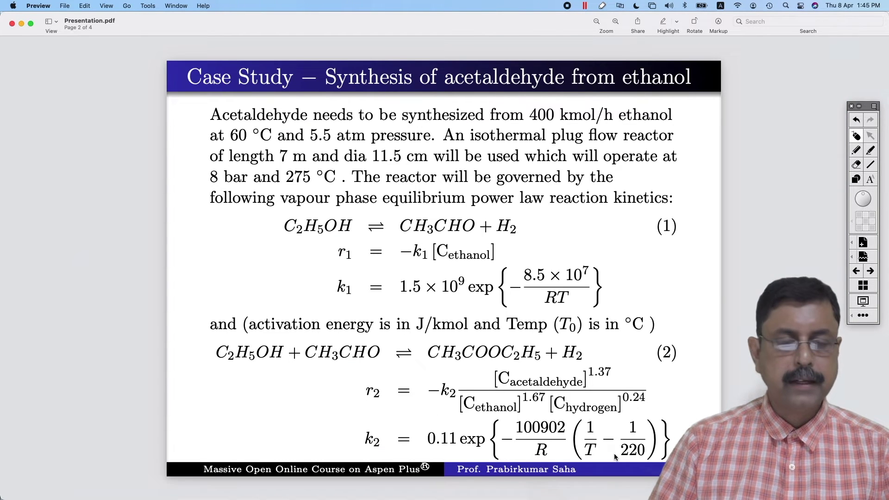
key(super+Tab)
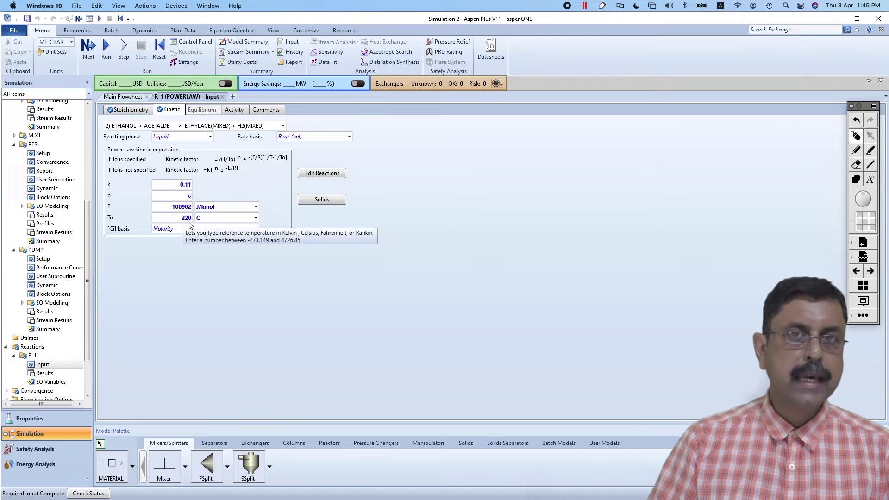
click(255, 218)
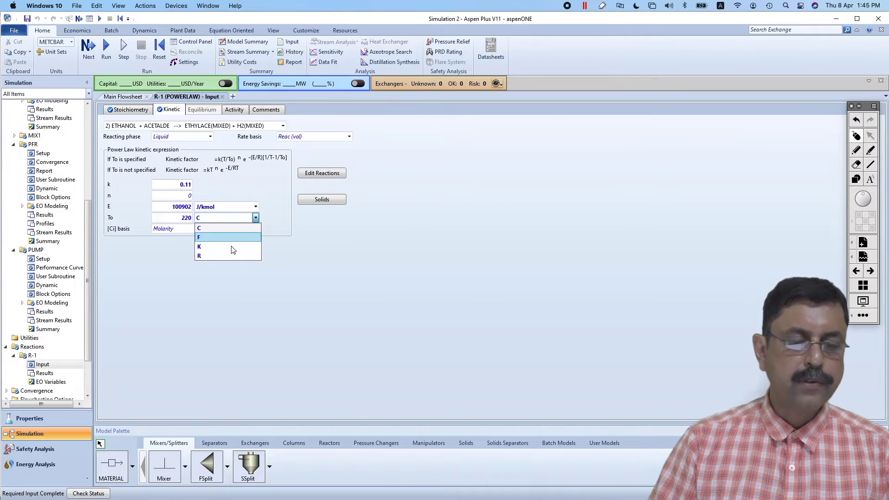
click(338, 229)
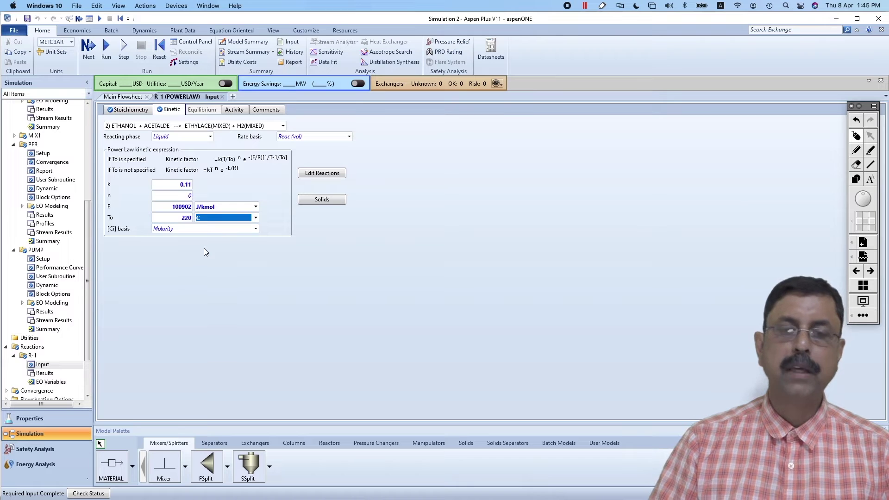
click(223, 264)
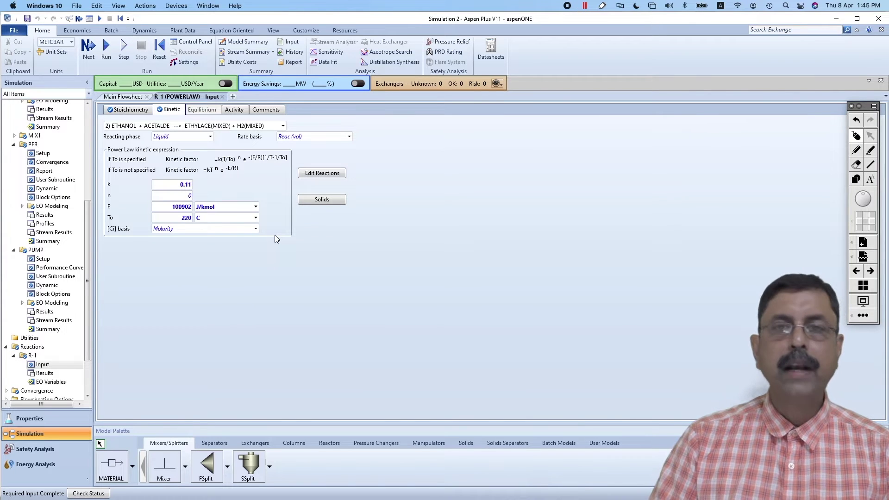
- Run the simulation and examine the component mole flows in the PFR stream results
key(F5)
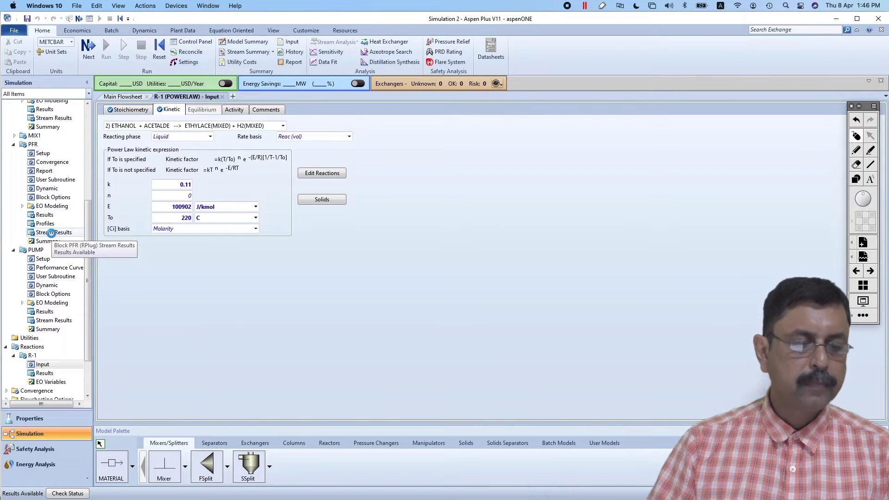
click(53, 236)
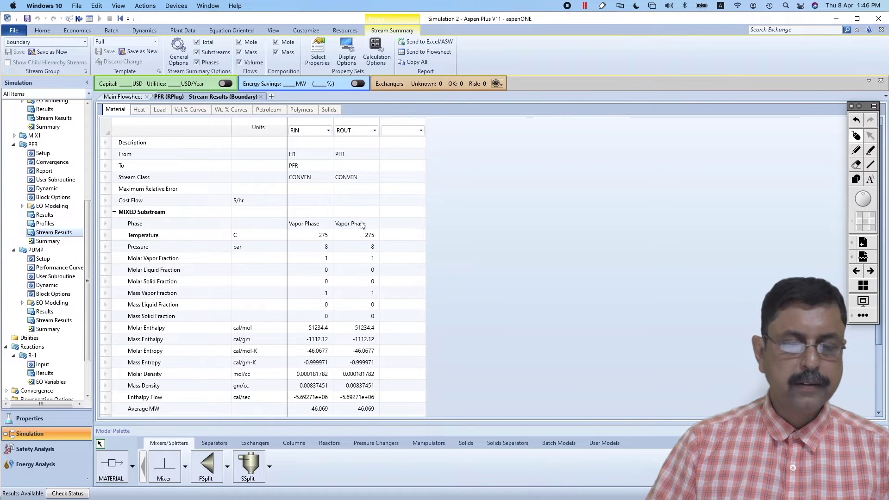
scroll(418, 304, down, 3)
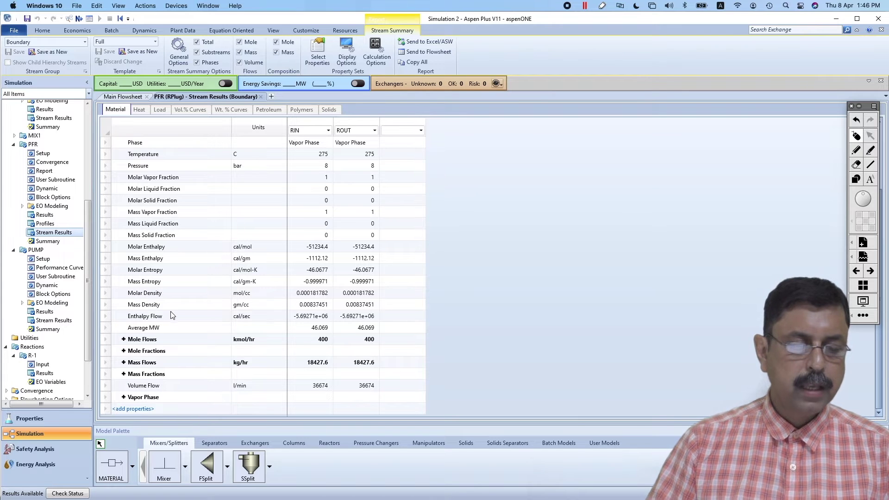
click(124, 339)
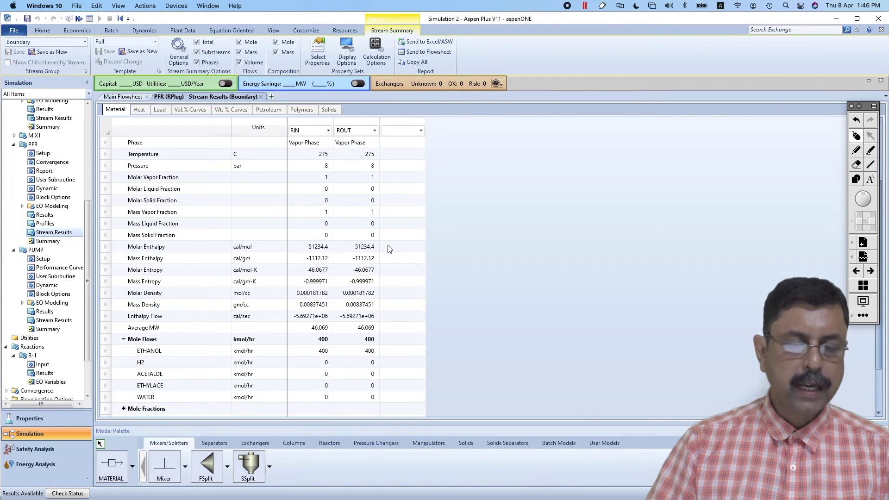
scroll(466, 287, down, 2)
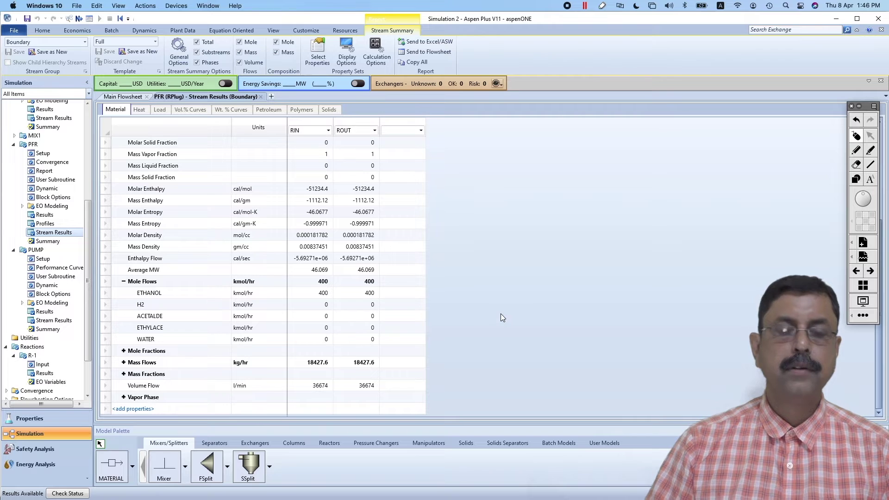
- Close the PFR stream results and review the R-1 kinetics of reaction 1
click(260, 97)
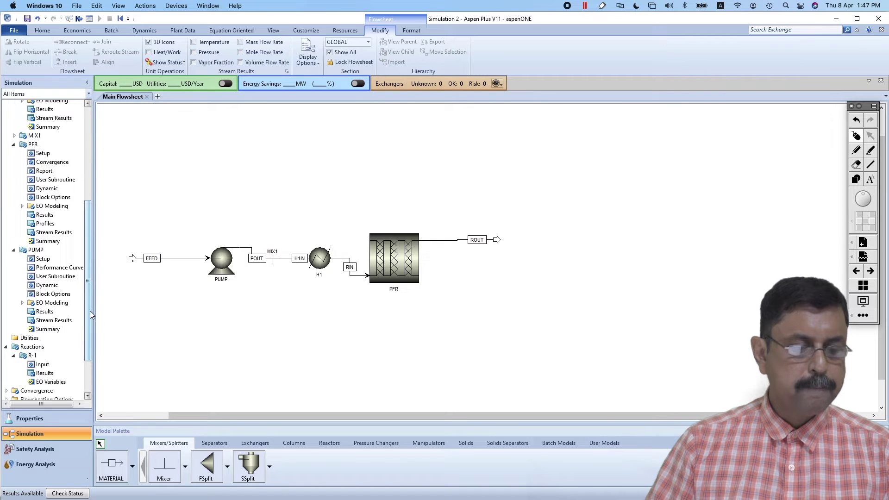
click(43, 365)
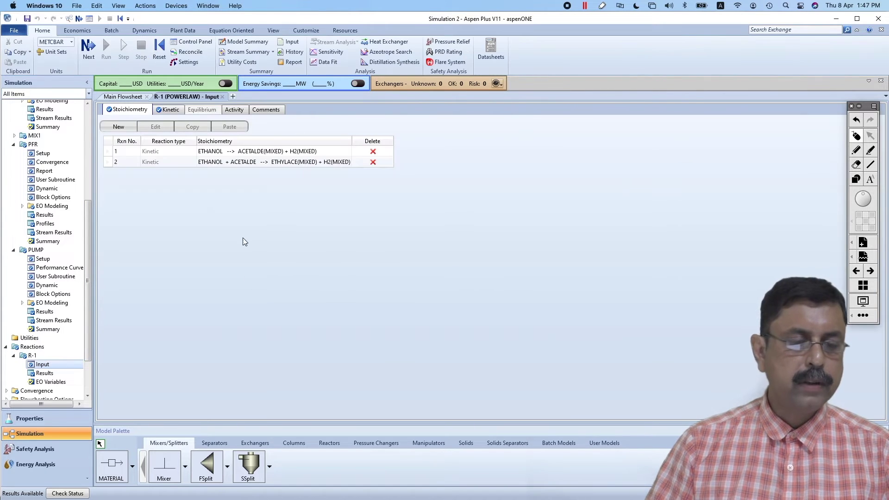
click(170, 111)
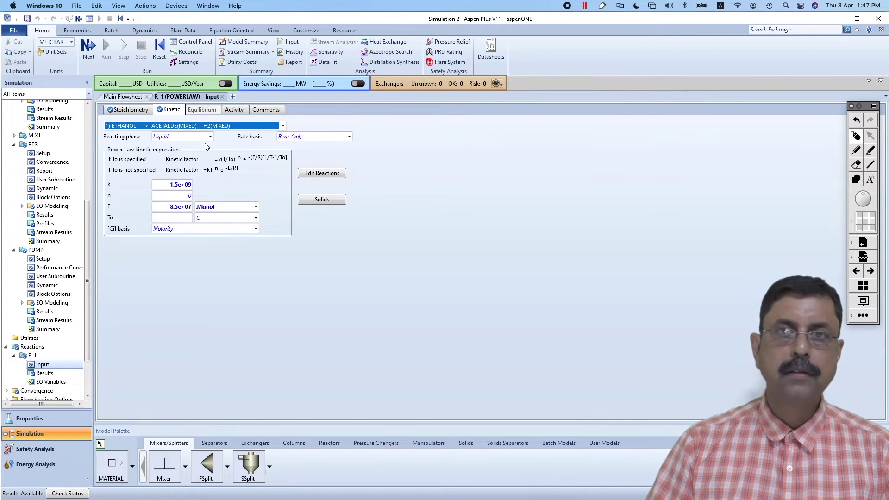
- Display vapor fraction, temperature and pressure for the streams on the main flowsheet, and move the PFR block farther from heater H1
click(129, 98)
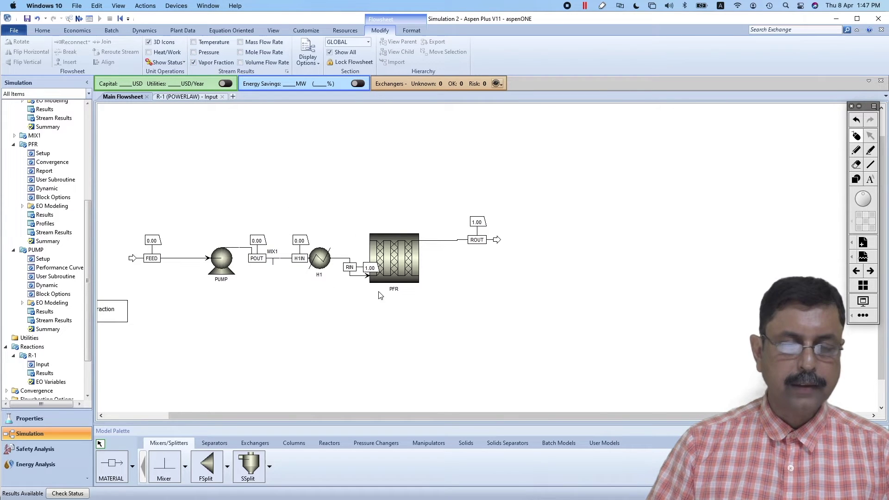
drag(410, 247, 435, 245)
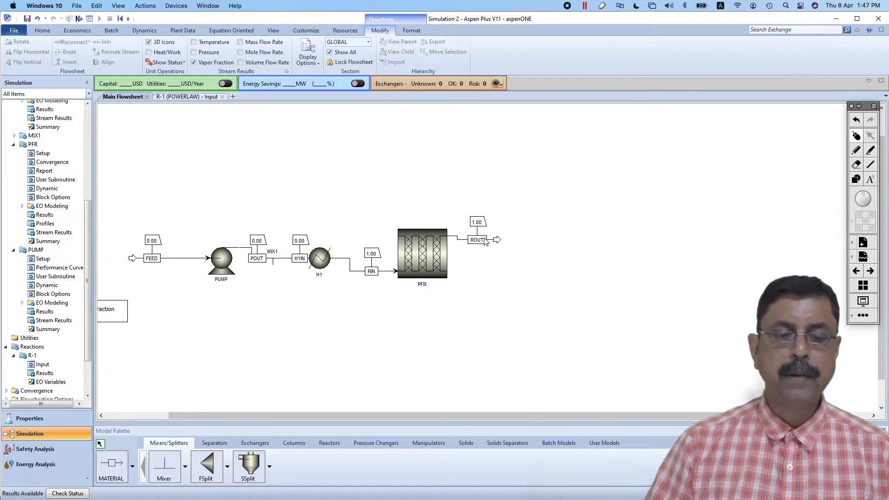
click(194, 42)
click(194, 53)
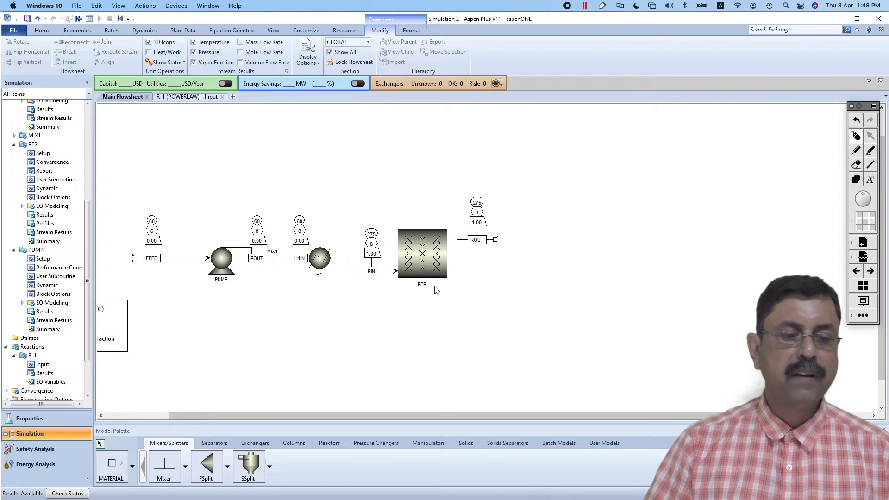
- Set the reacting phase of reaction 1 in the R-1 kinetics to Vapor
click(201, 100)
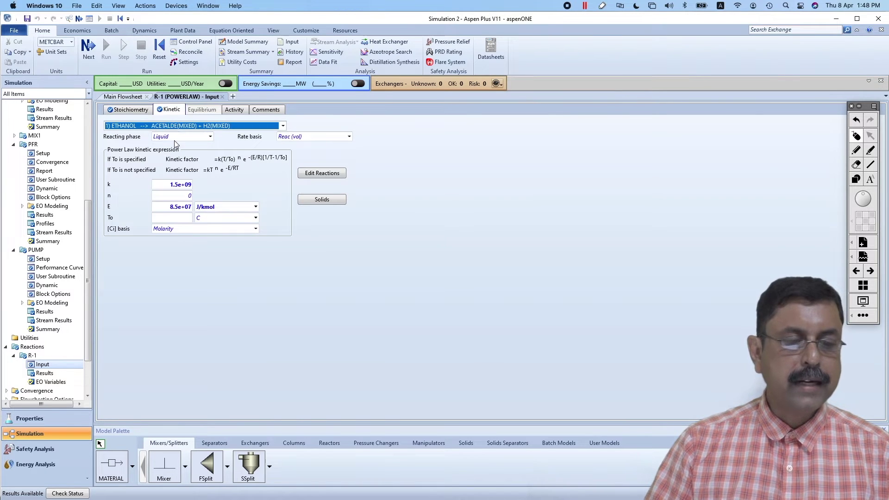
click(211, 136)
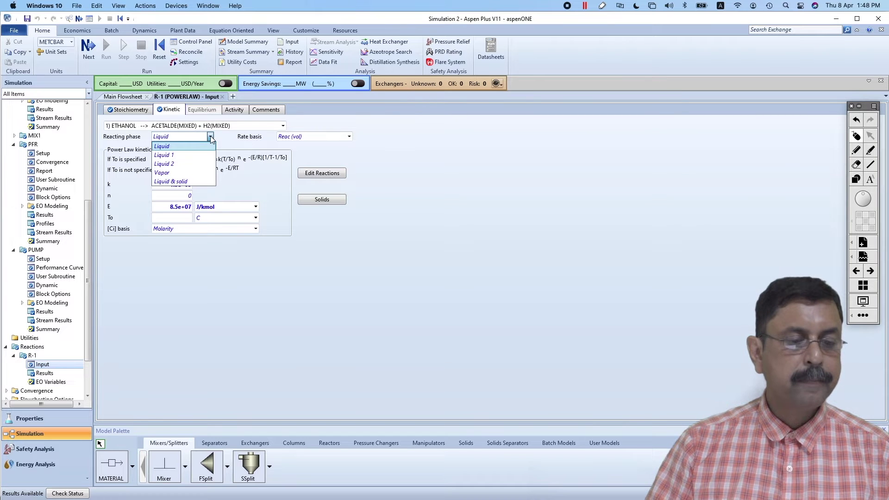
click(175, 171)
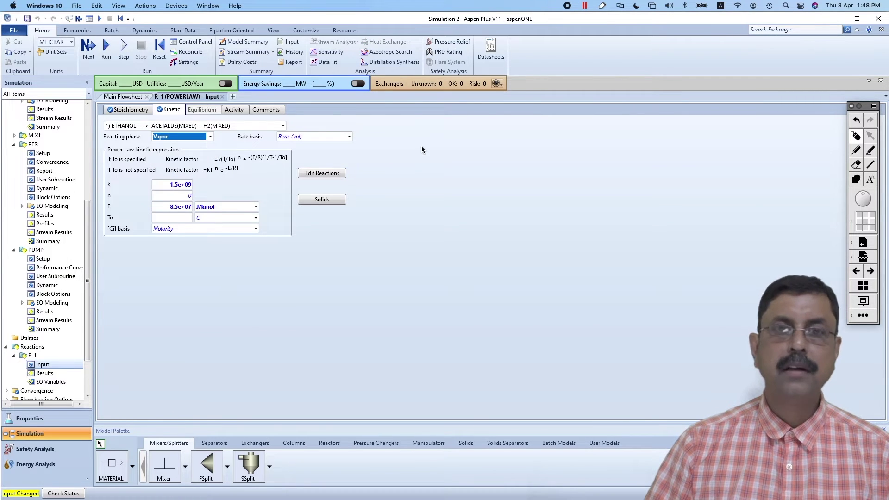
- Set the reacting phase of reaction 2 in the R-1 kinetics to Vapor
click(282, 127)
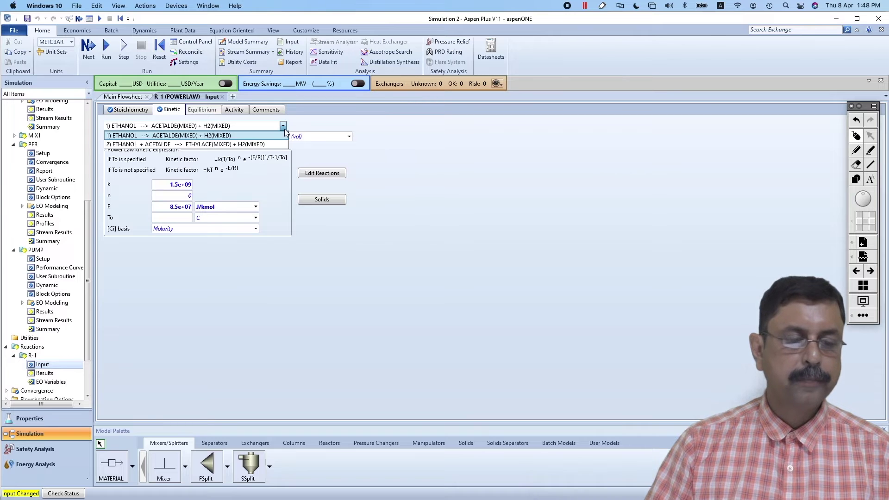
click(250, 144)
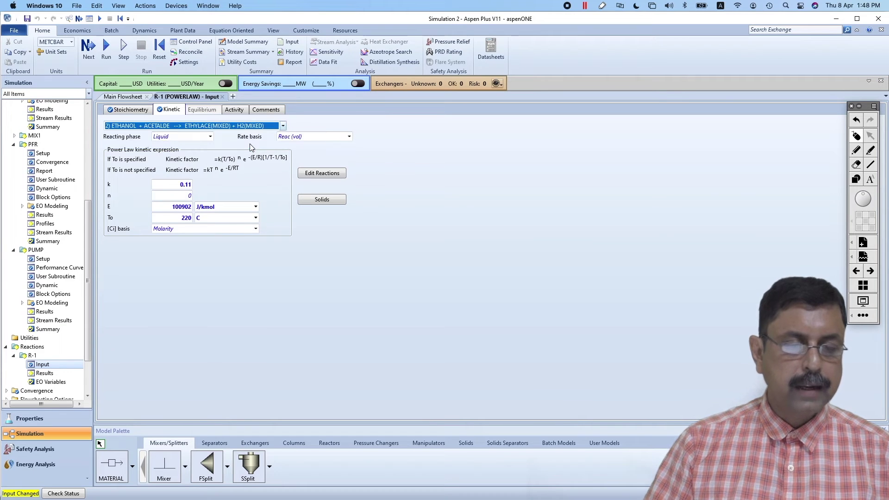
click(210, 136)
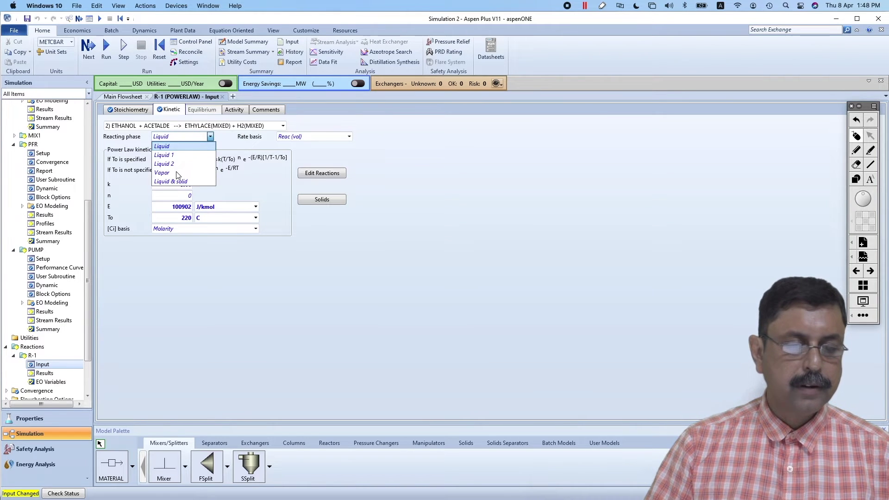
click(163, 173)
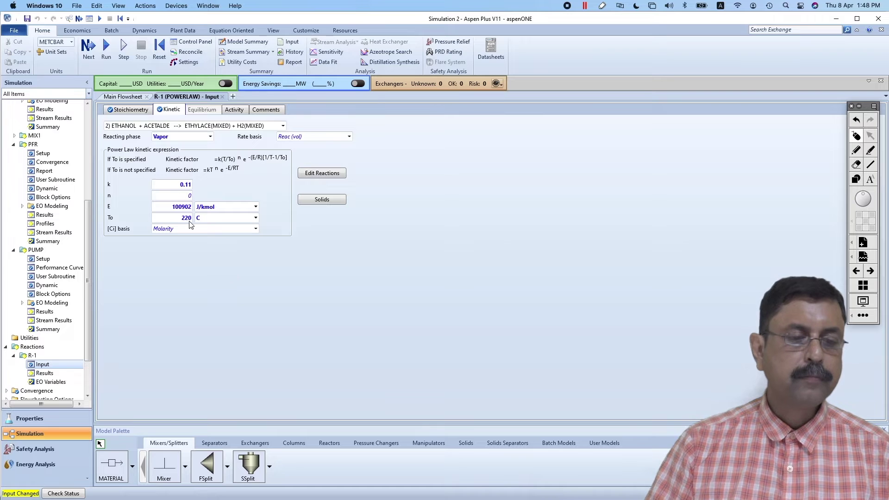
- Rerun the simulation and expand the mole flows in the PFR stream results
click(106, 46)
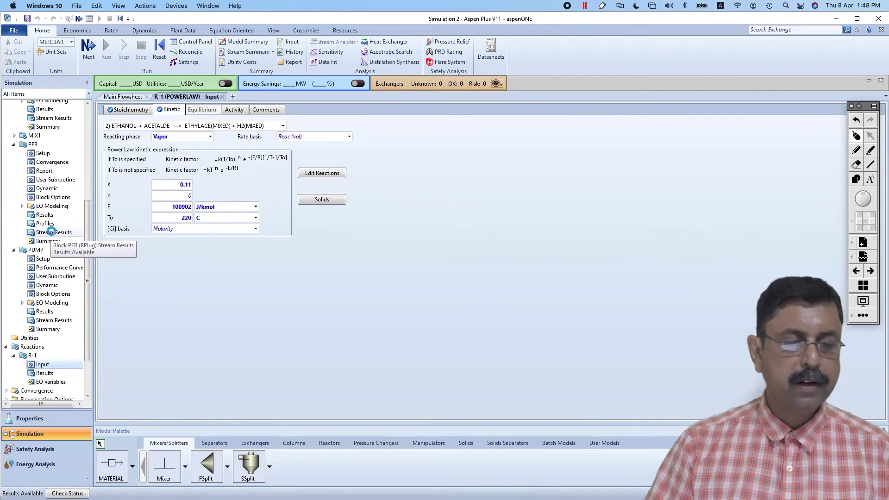
click(51, 232)
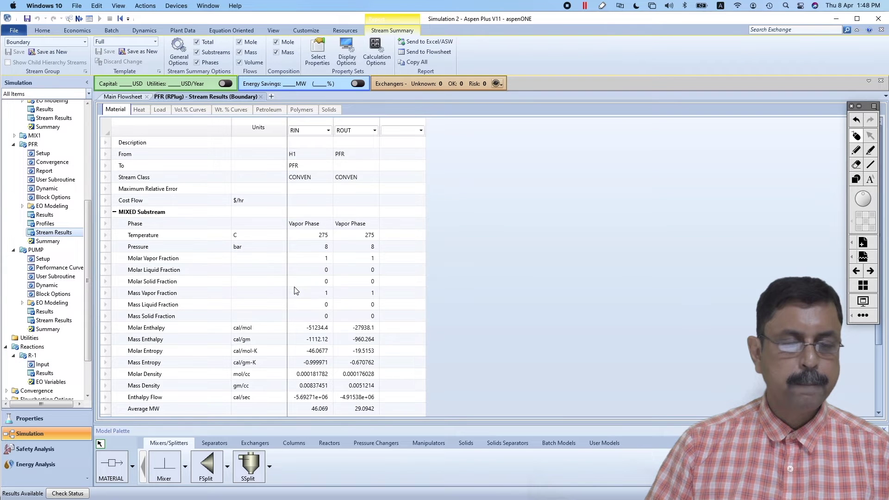
scroll(369, 284, down, 3)
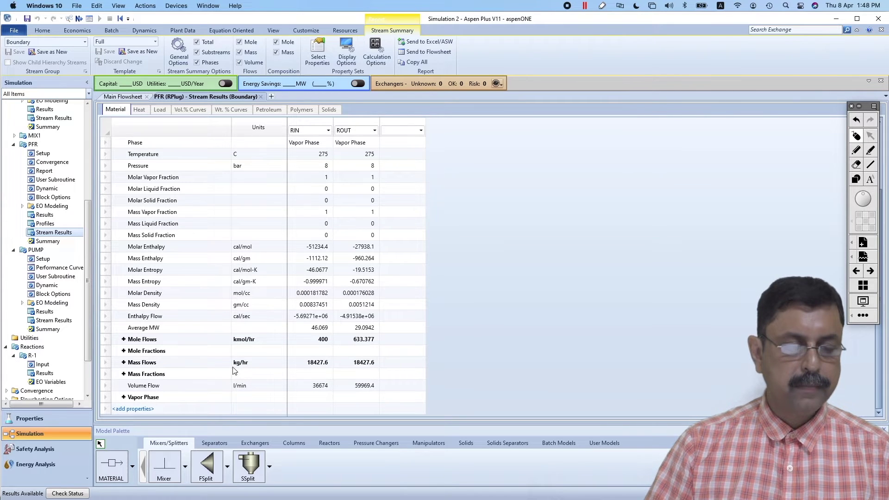
click(123, 339)
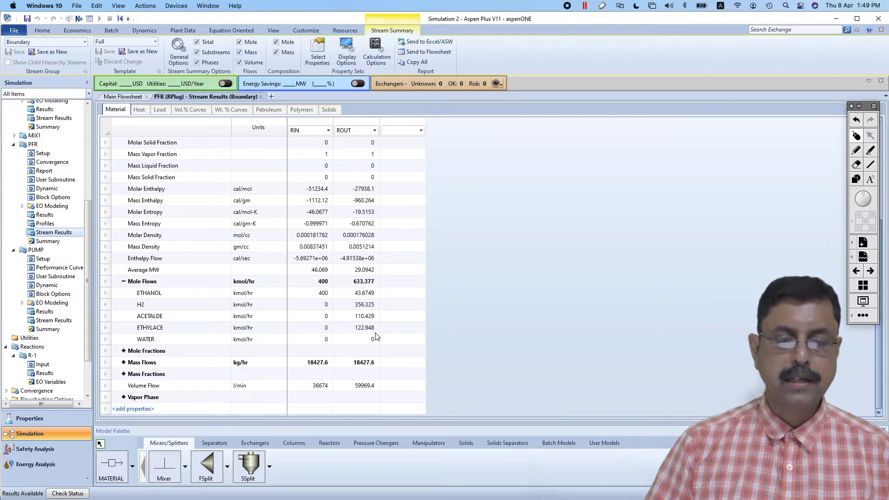
- Circle the ROUT component mole flows in green with the screen annotation pen
click(863, 148)
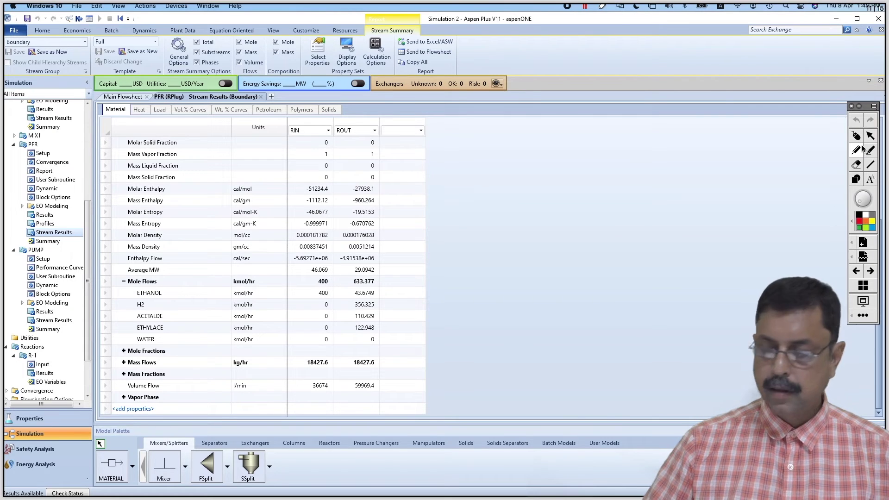
mouse_move(364, 292)
mouse_down()
mouse_move(341, 320)
mouse_move(360, 342)
mouse_move(387, 317)
mouse_move(378, 288)
mouse_move(366, 283)
mouse_up()
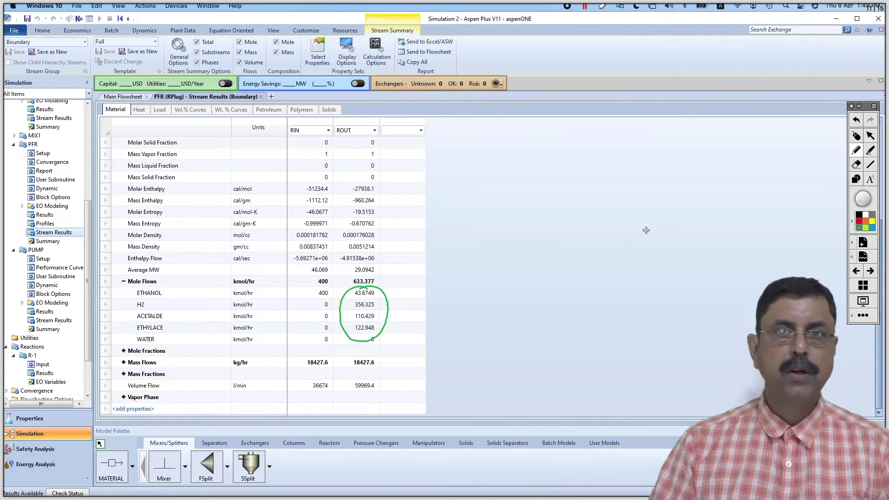
- Leave annotation mode and set the PFR reactor diameter to 15 cm in the block's setup
click(856, 137)
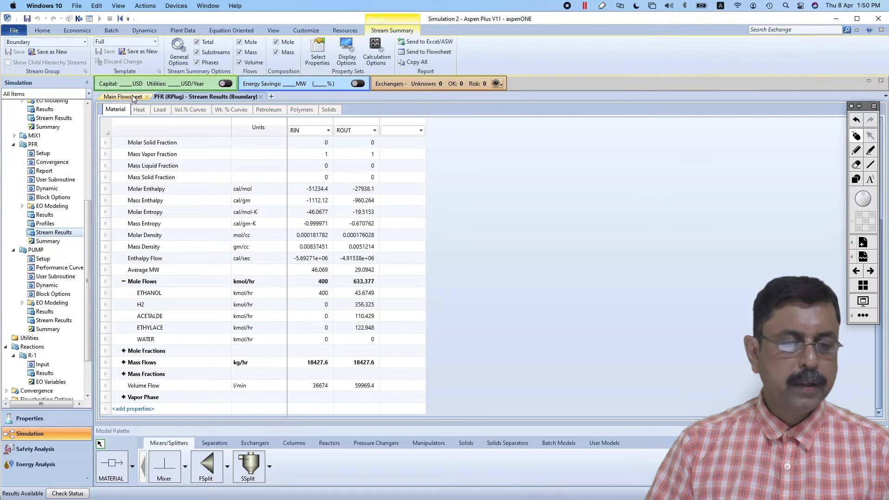
double_click(43, 153)
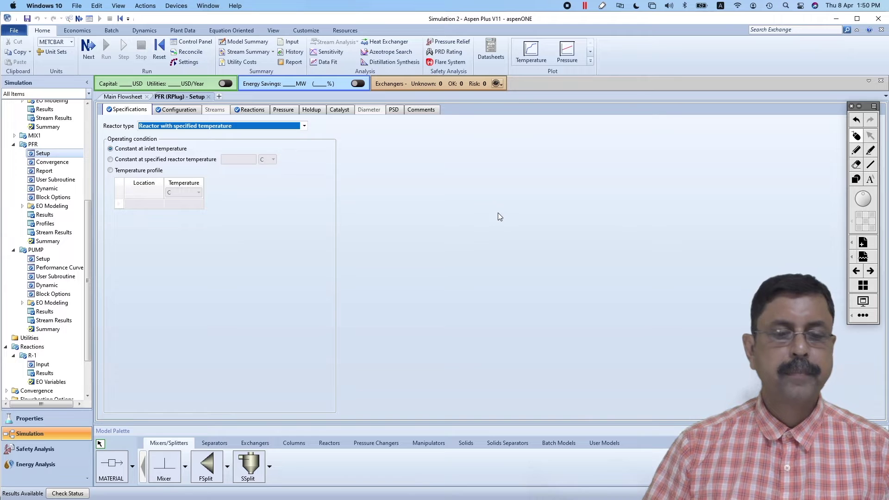
click(188, 109)
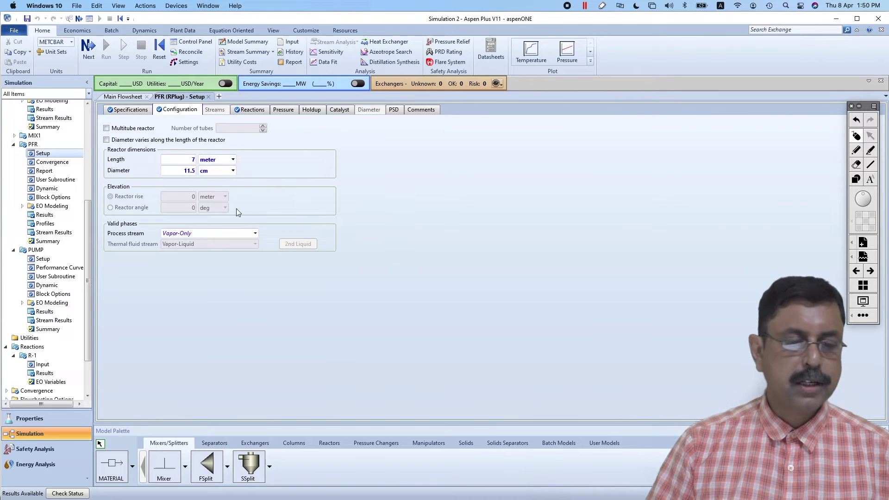
click(191, 173)
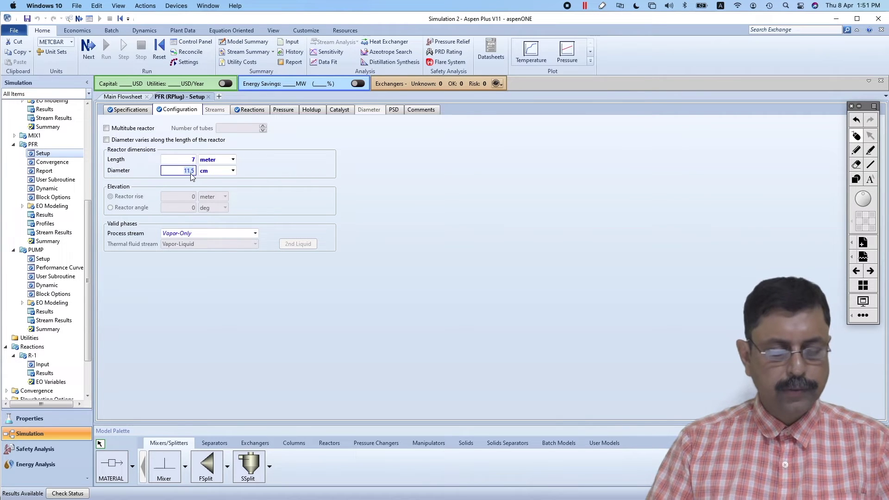
text(15)
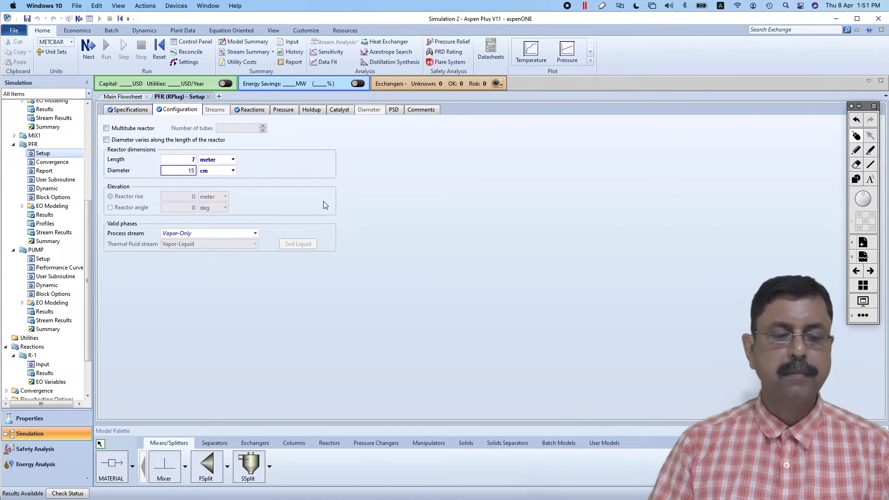
key(Return)
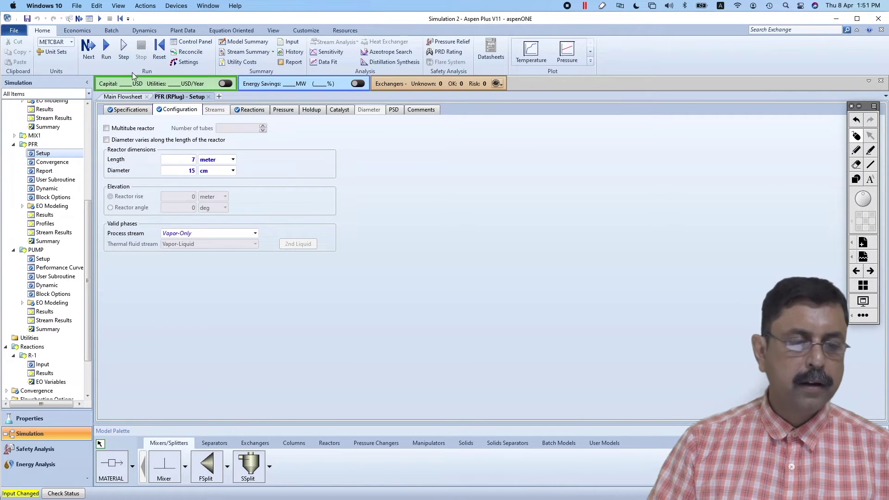
- Rerun the simulation and check the ROUT component mole flows in the PFR stream results for the 15 cm diameter
click(108, 47)
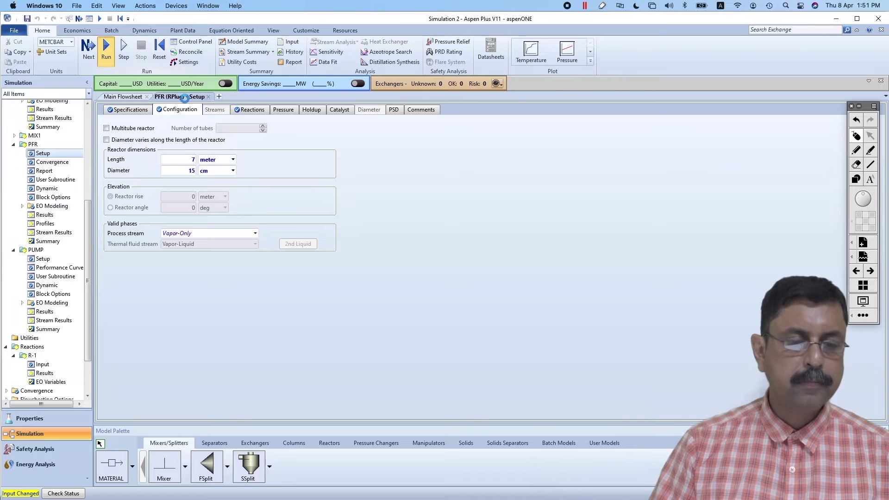
click(65, 231)
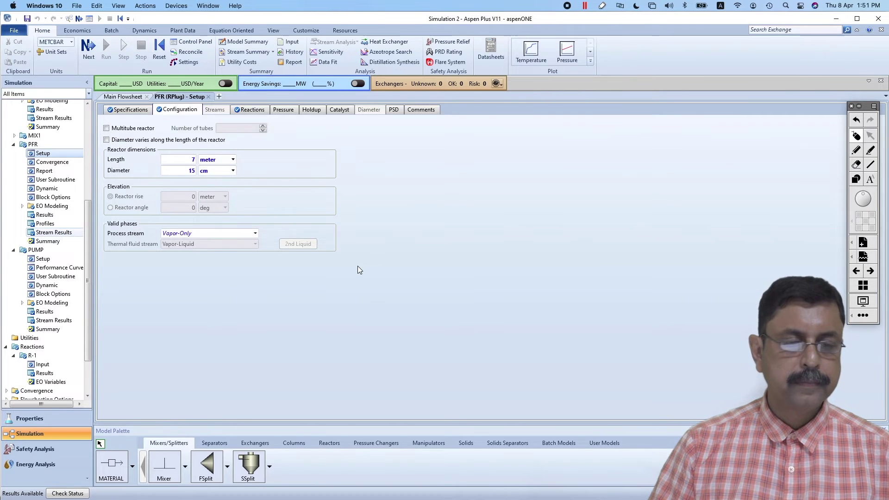
scroll(396, 310, down, 2)
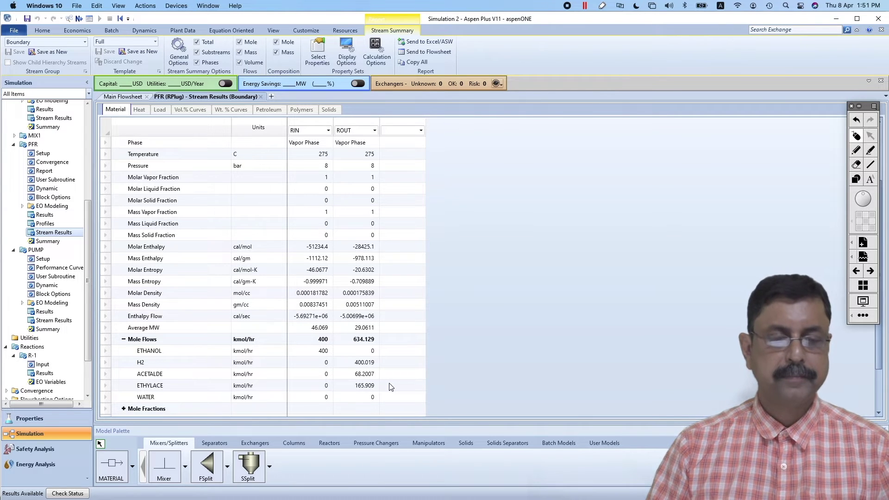
click(261, 96)
- Set the PFR reactor diameter back to 11.5 cm in the block's setup
click(44, 153)
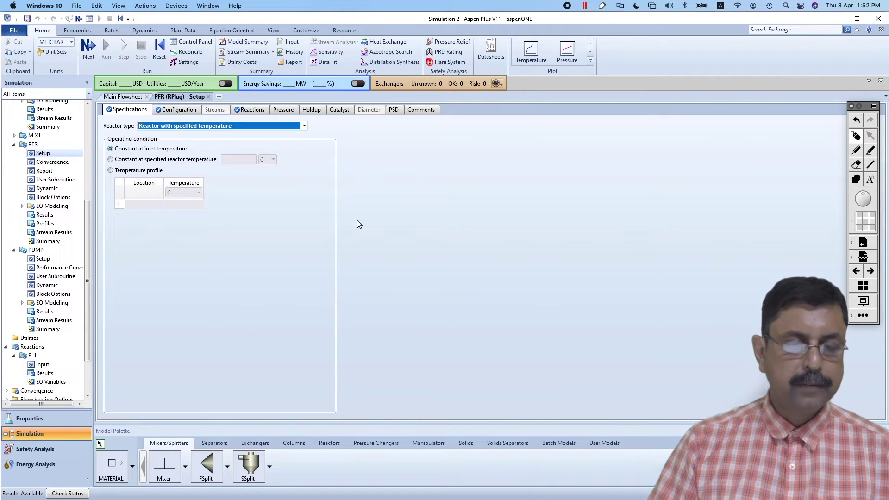
click(179, 111)
click(191, 171)
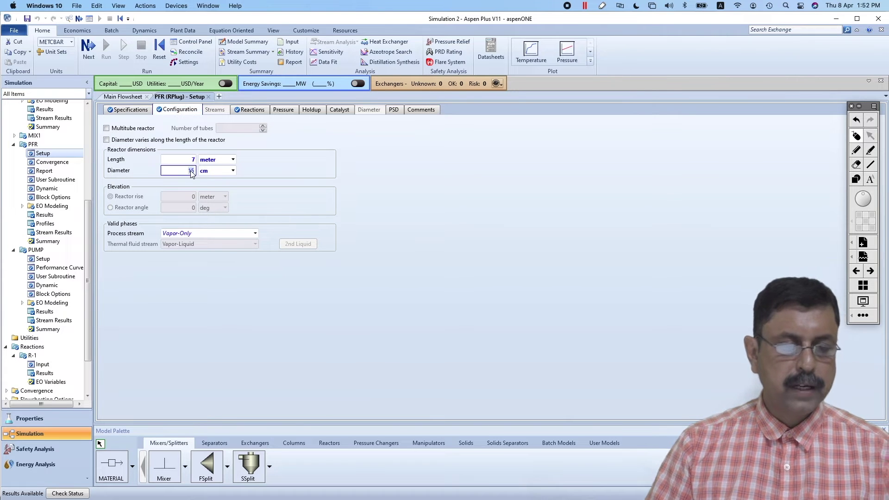
text(11.)
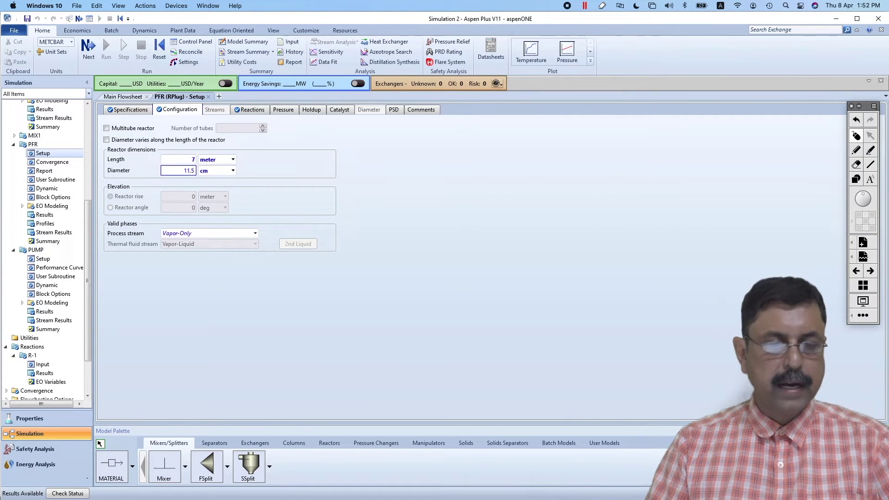
key(Return)
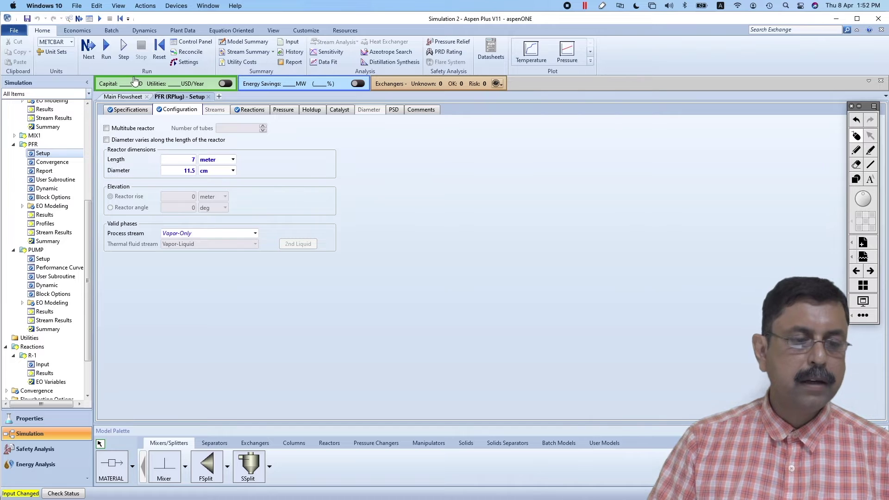
- Rerun the simulation with the 11.5 cm reactor, expand the mole flows in the PFR stream results, and close the results
click(112, 54)
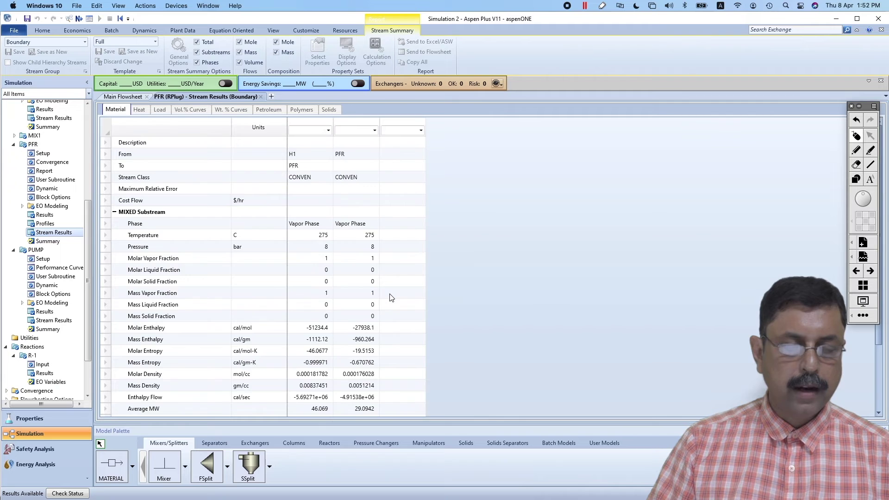
scroll(390, 297, down, 3)
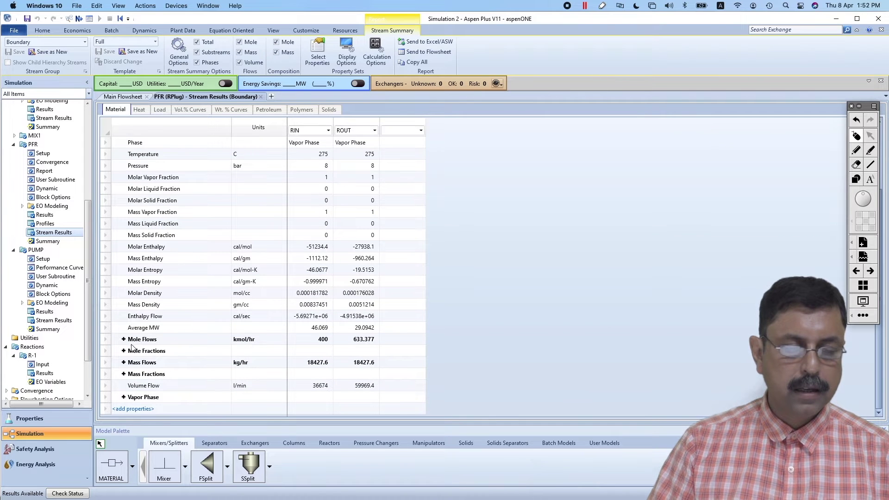
click(123, 339)
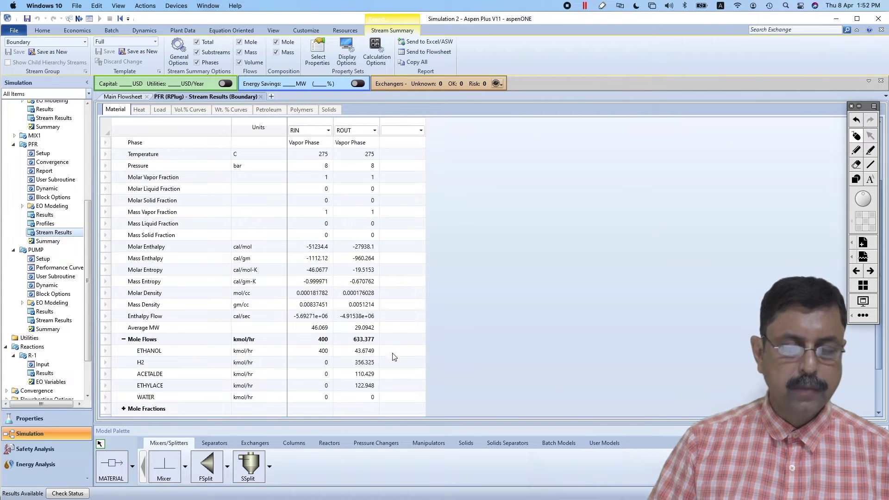
scroll(452, 348, down, 2)
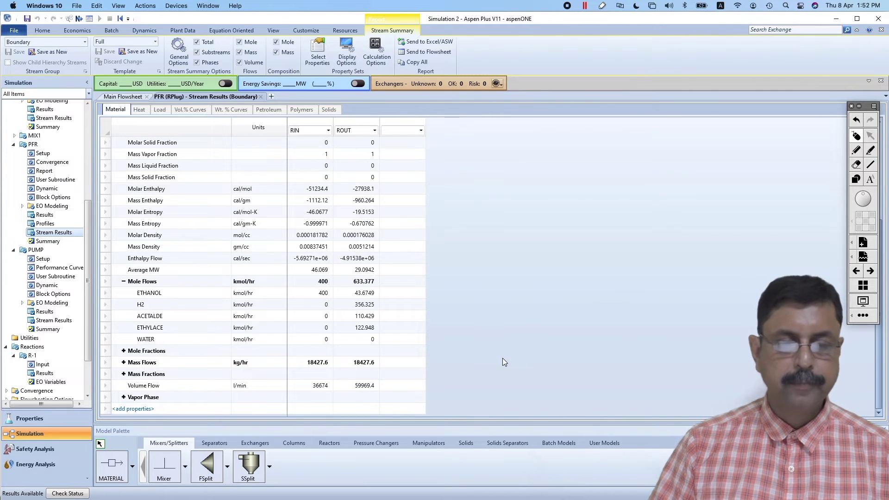
click(260, 97)
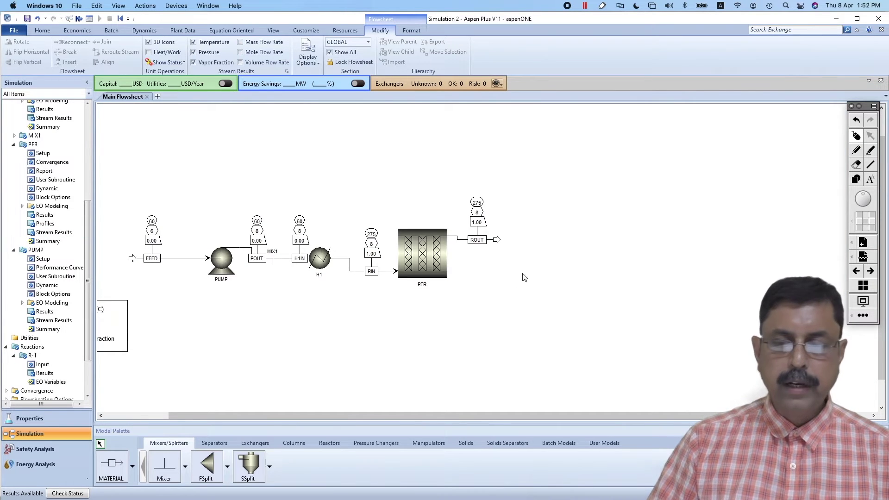
- Go back to the annotated problem-statement slide and retrace the flash, separator and fractionator outlines in the flow sketch with the green pen
click(858, 152)
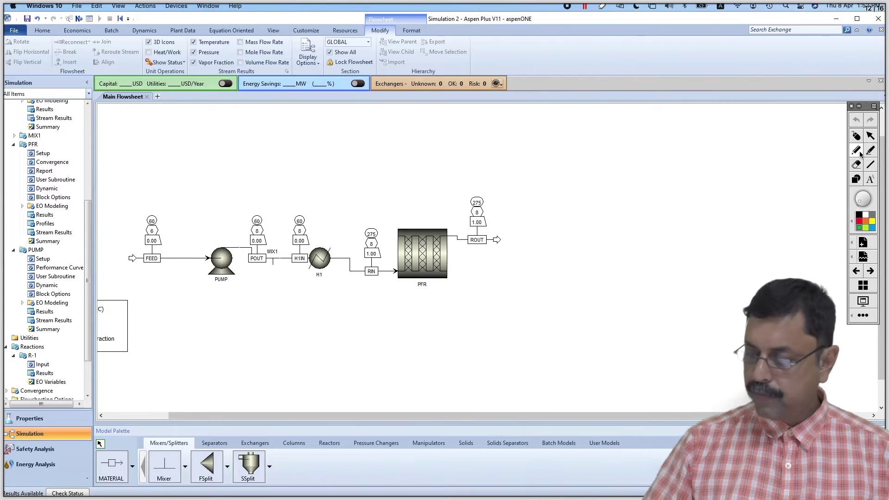
click(856, 271)
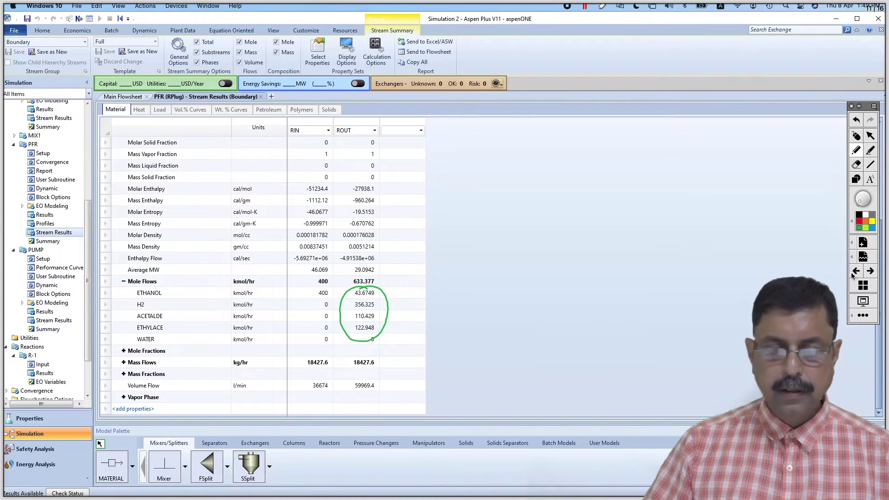
click(852, 274)
click(854, 273)
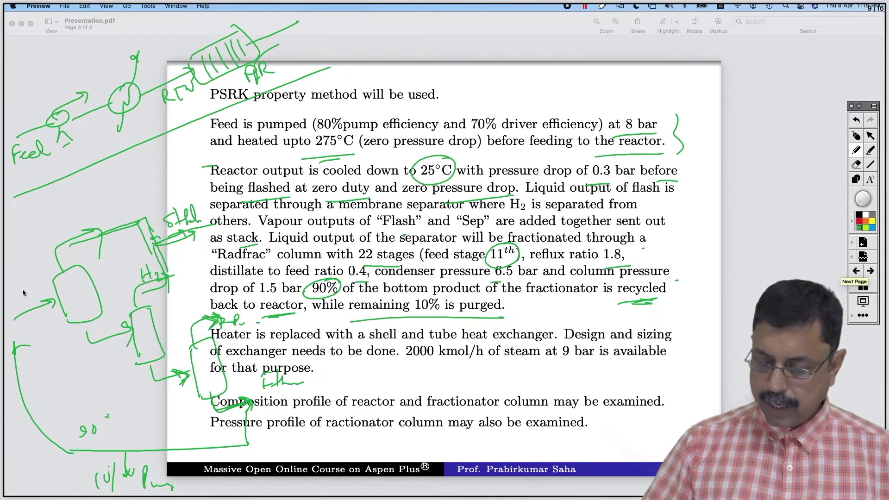
mouse_move(63, 294)
mouse_down()
mouse_move(67, 324)
mouse_move(92, 288)
mouse_move(58, 277)
mouse_up()
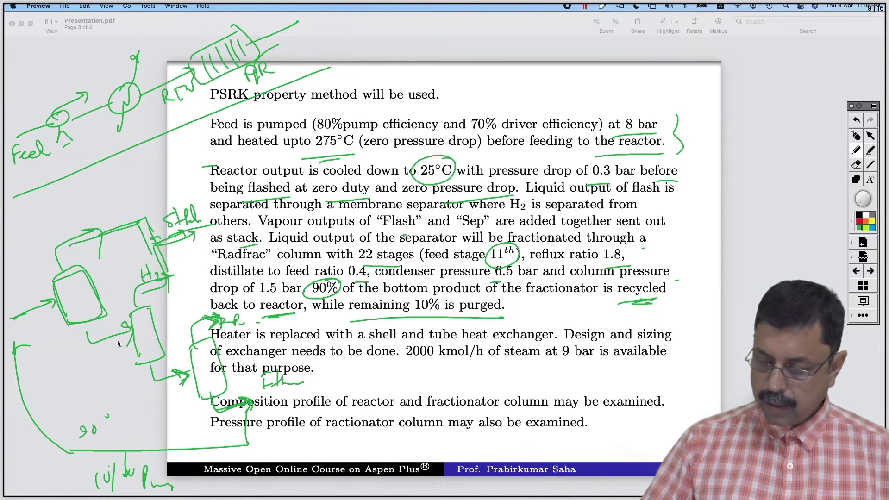
drag(137, 309, 142, 308)
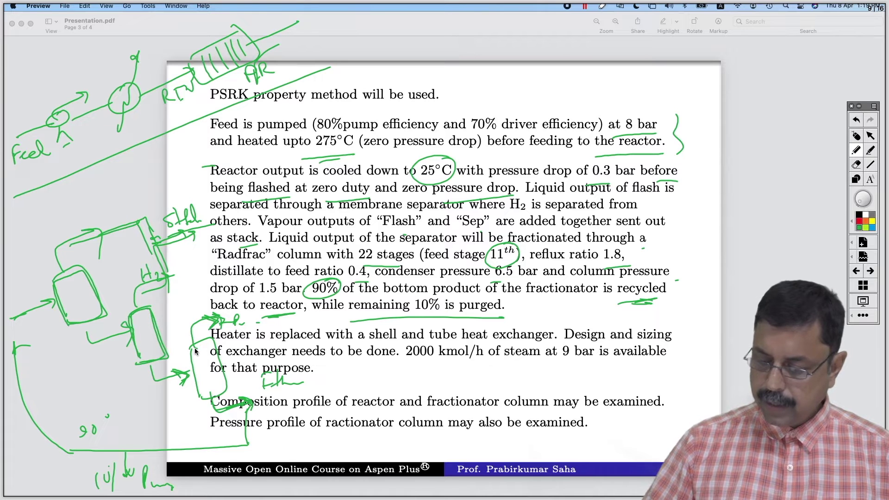
drag(195, 347, 226, 387)
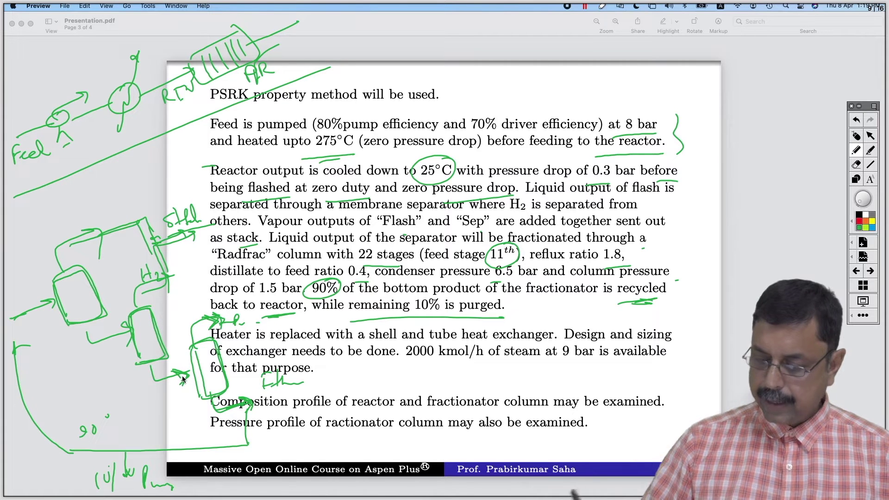
- Retrace the vapour lines to the stack, the separator's liquid line and the fractionator's top and bottom product lines in green
drag(129, 312, 129, 295)
drag(59, 277, 131, 228)
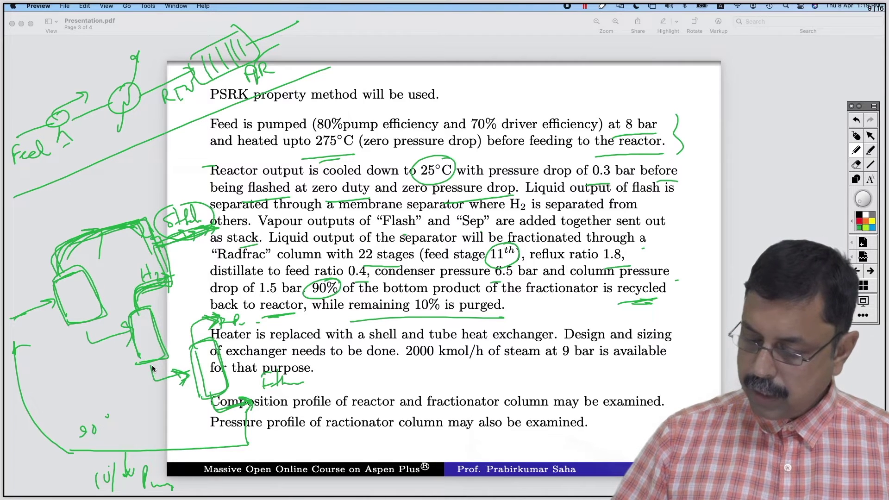
mouse_move(152, 367)
mouse_down()
mouse_move(157, 383)
mouse_move(194, 375)
mouse_move(199, 388)
mouse_move(211, 387)
mouse_up()
drag(209, 322, 234, 319)
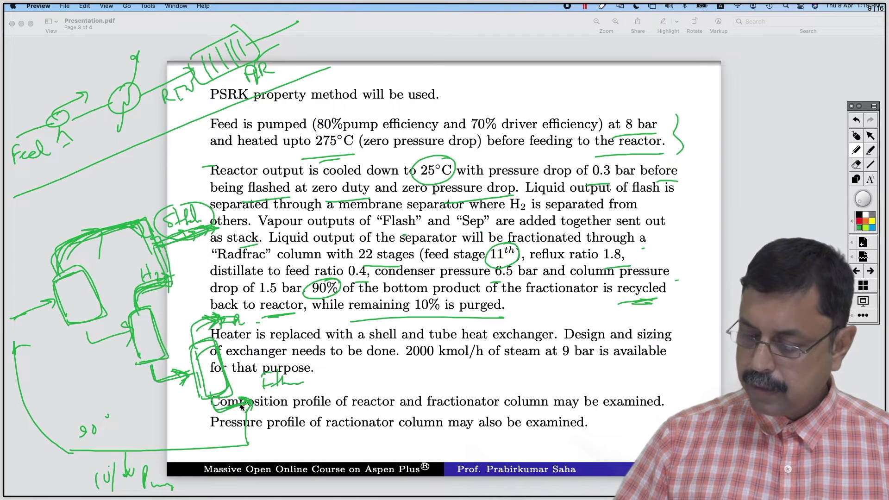
drag(221, 408, 252, 403)
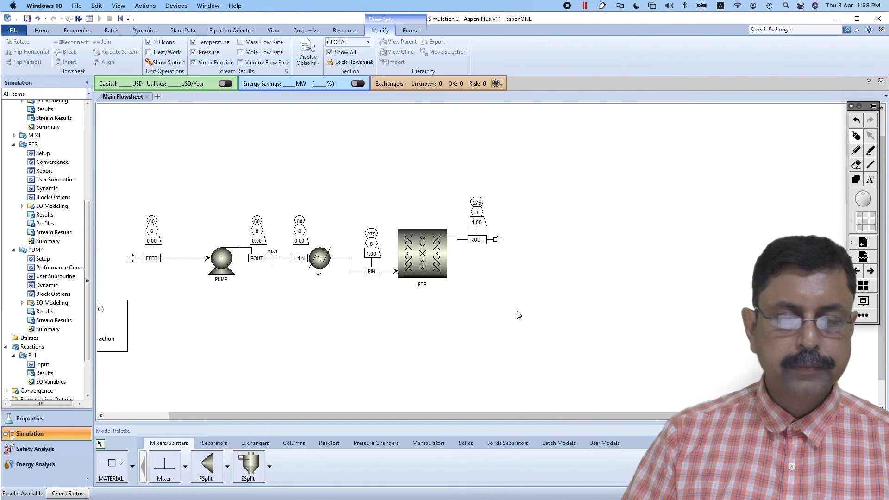
- Back in the Aspen Plus flowsheet, place a Flash2 block just downstream of the ROUT stream
click(225, 443)
click(166, 469)
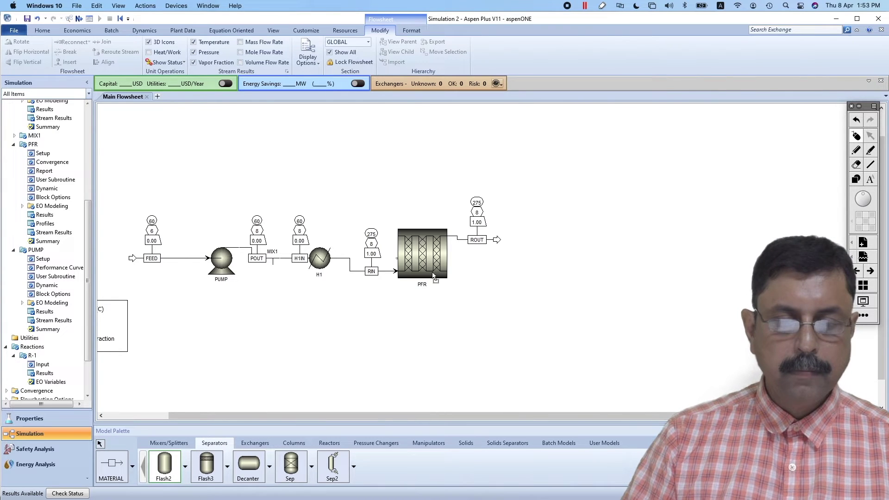
click(522, 245)
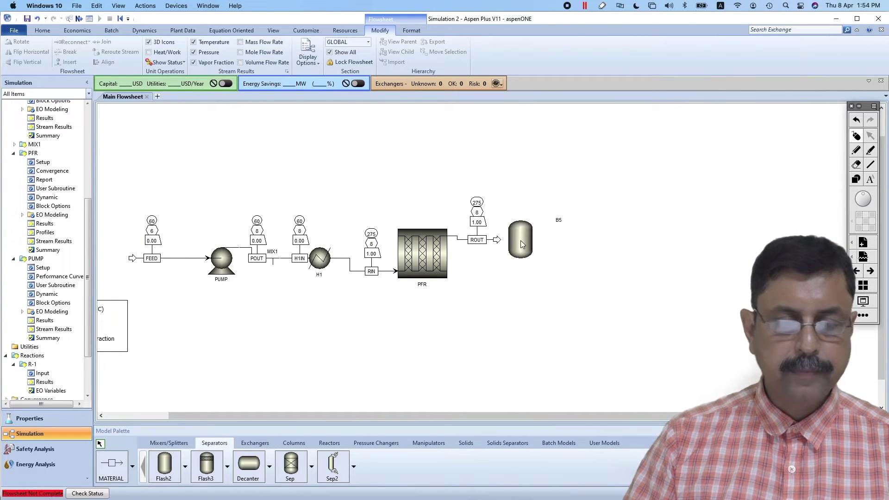
- Place a Sep block on the flowsheet, downstream of and slightly below the flash drum
click(297, 444)
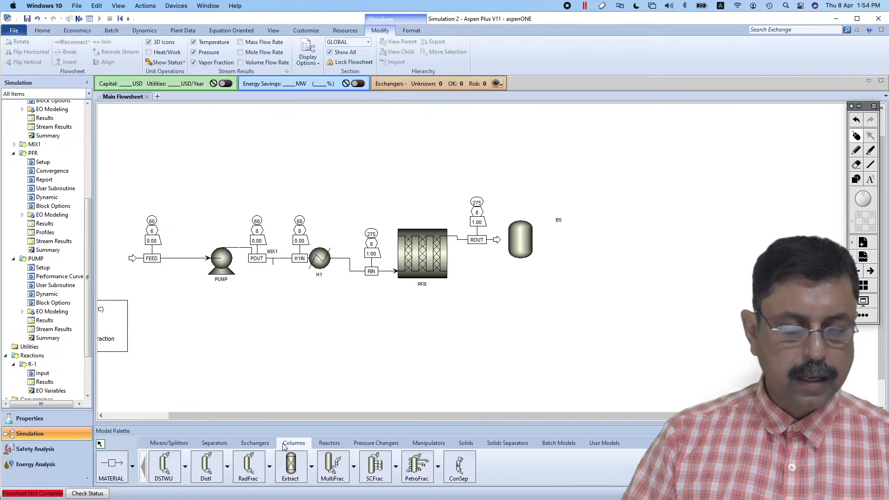
click(214, 443)
click(295, 466)
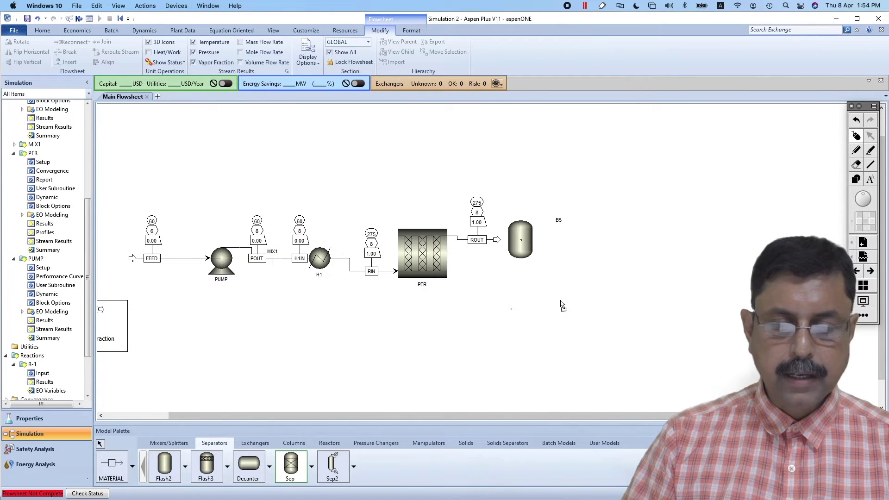
click(583, 286)
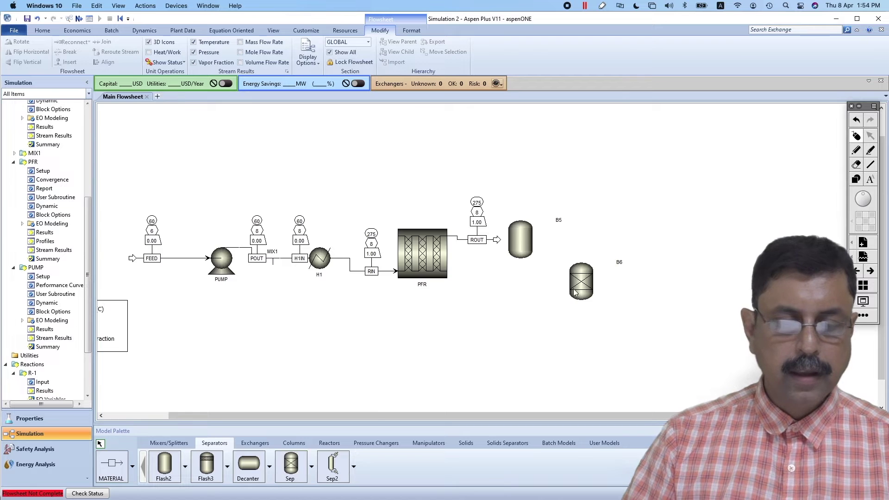
- Place a RadFrac column on the flowsheet, downstream of and slightly below the Sep block
click(299, 445)
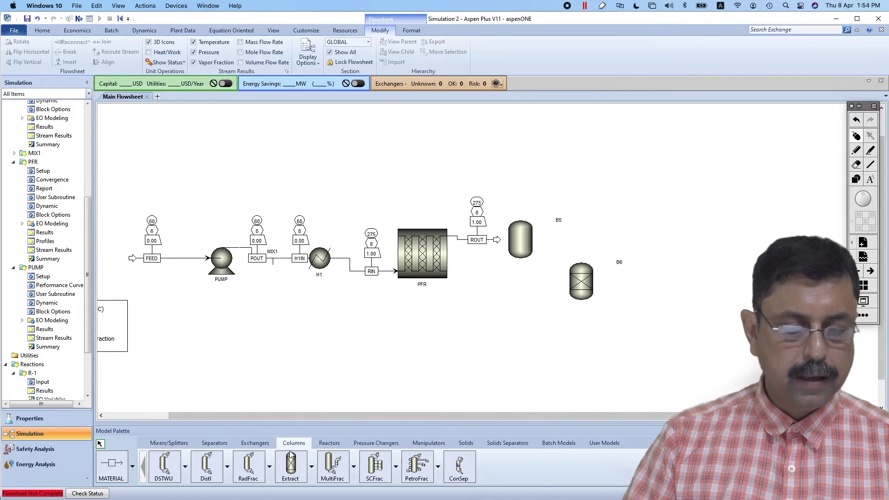
click(253, 472)
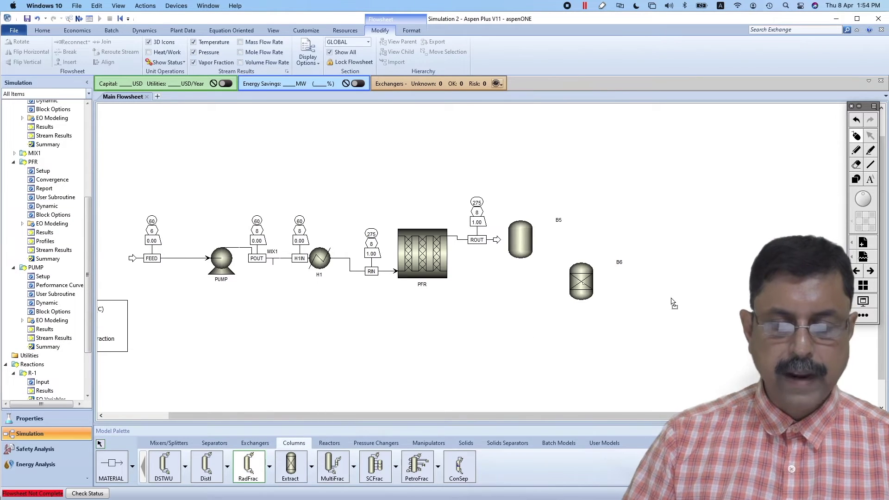
click(661, 318)
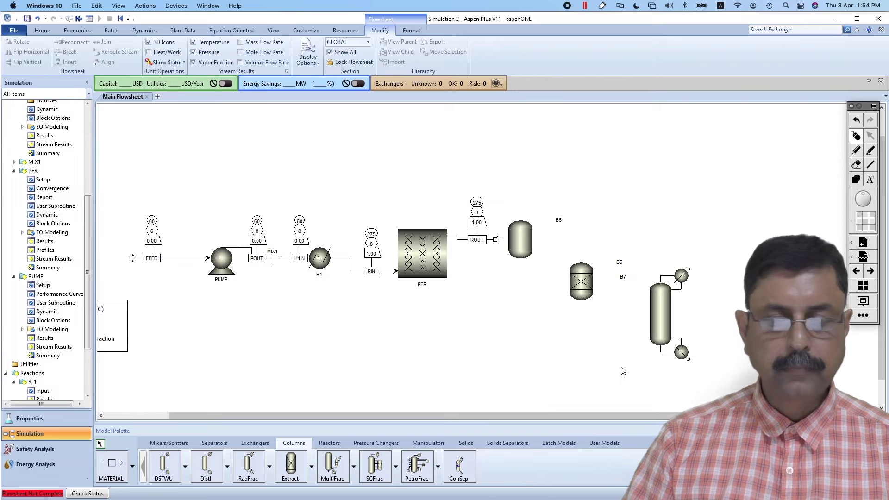
- Shift the RadFrac column slightly down and rename the Flash2, Sep and RadFrac blocks FLASH, MEM and FRAC
drag(655, 342, 657, 343)
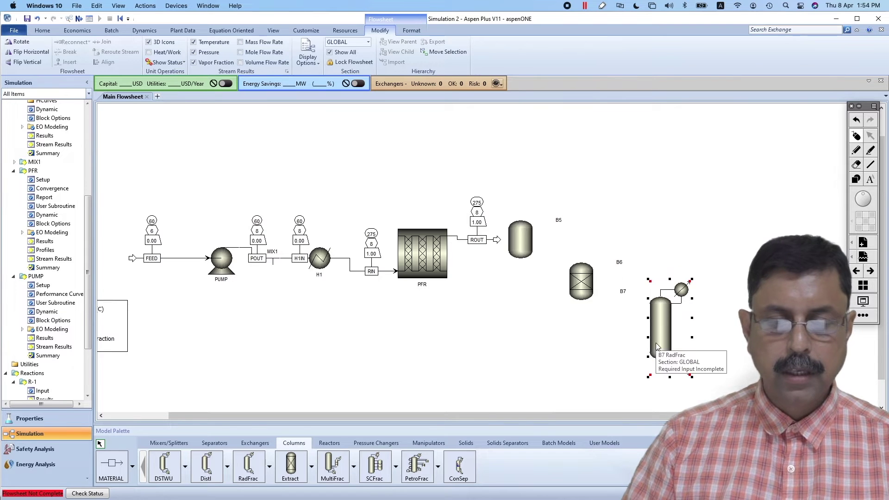
click(559, 220)
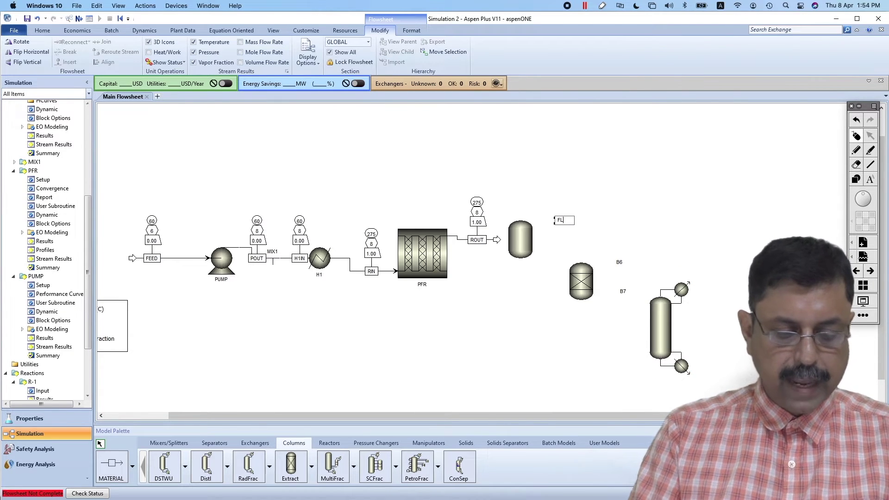
click(619, 262)
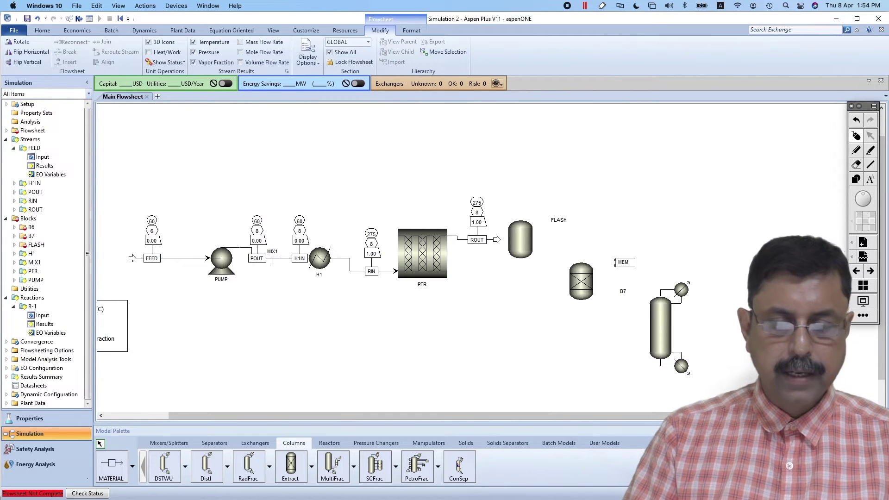
click(623, 291)
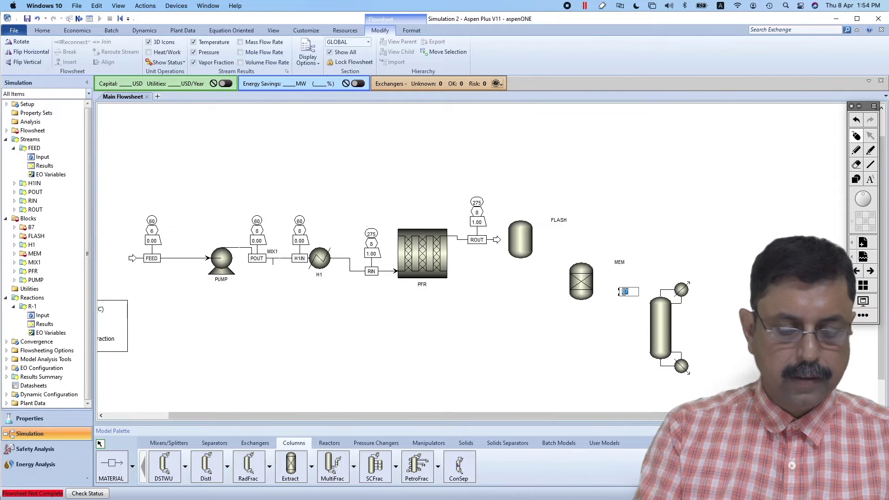
click(622, 303)
- Place the FLASH, MEM and FRAC name labels on their own block icons
click(560, 220)
drag(521, 239, 520, 238)
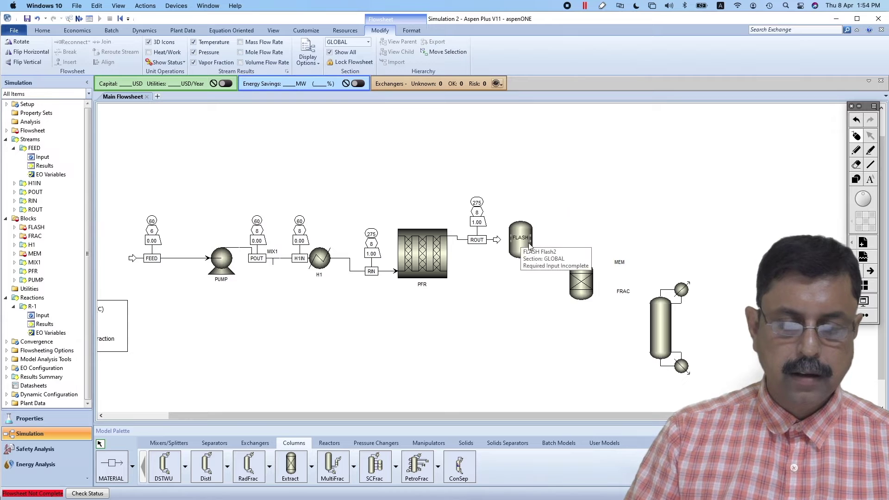
click(620, 263)
drag(582, 297, 664, 334)
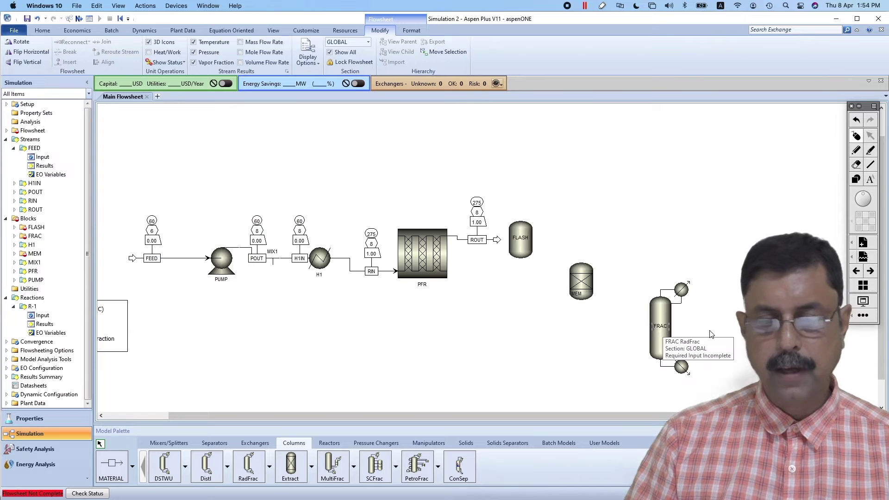
drag(575, 295, 581, 295)
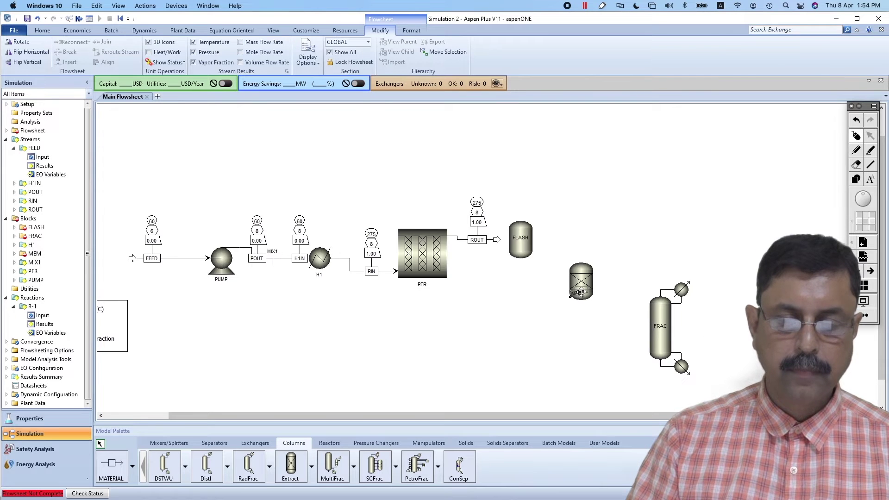
click(577, 324)
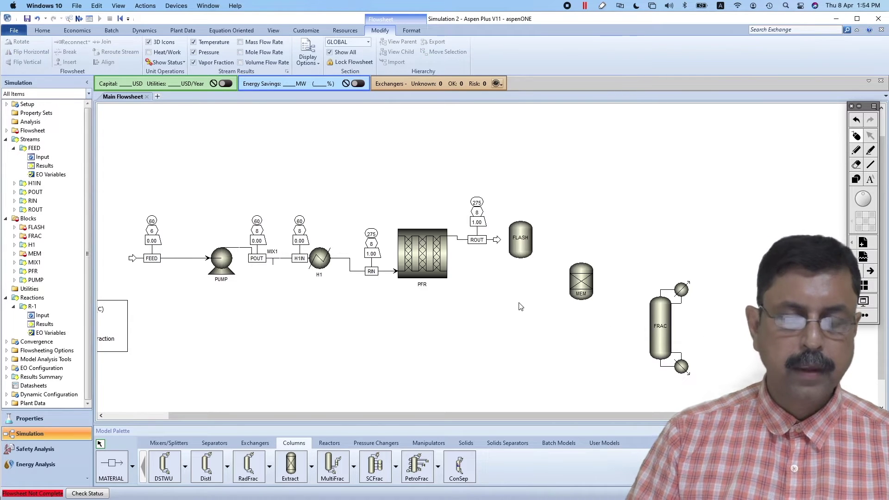
- Connect the free end of the ROUT stream to the FLASH drum's feed inlet
click(116, 464)
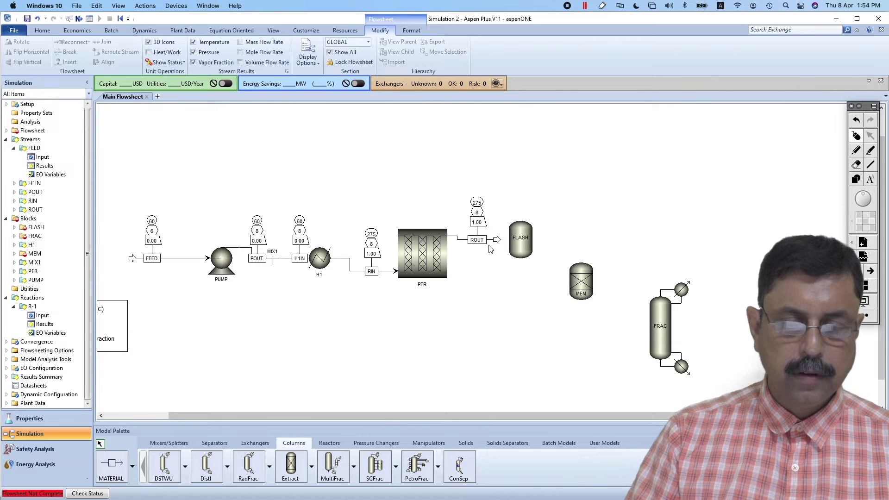
drag(500, 243, 508, 242)
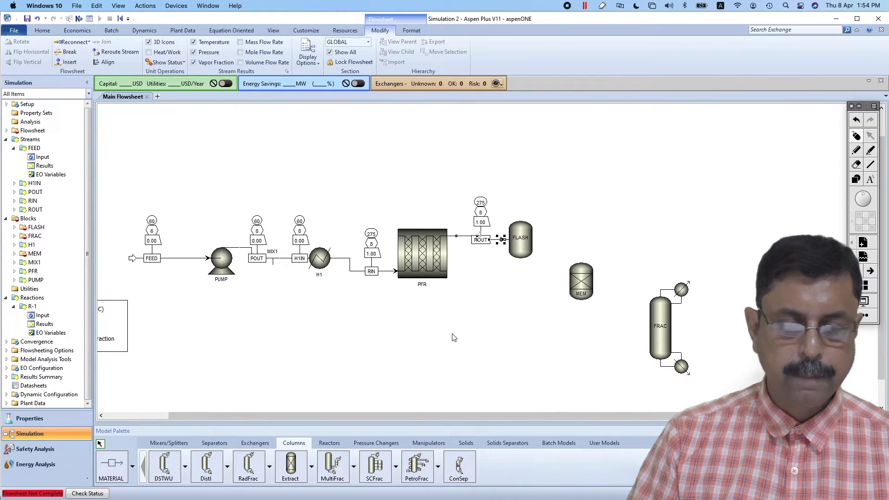
- Draw a material stream from the FLASH liquid outlet to the MEM inlet and a product stream from the FLASH vapour outlet
click(117, 465)
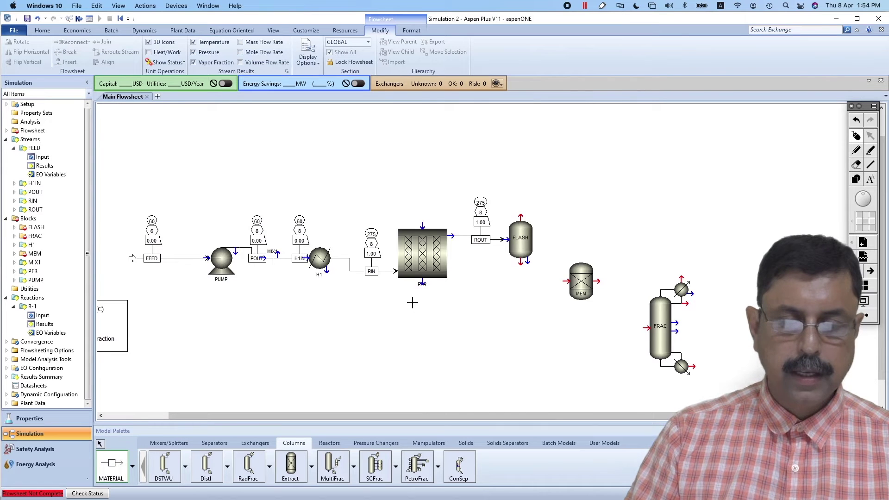
click(522, 265)
click(561, 281)
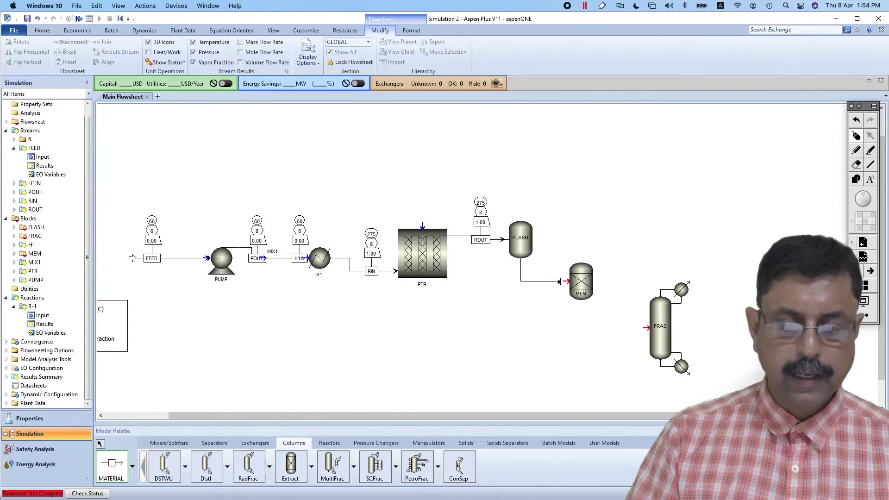
click(520, 216)
click(613, 179)
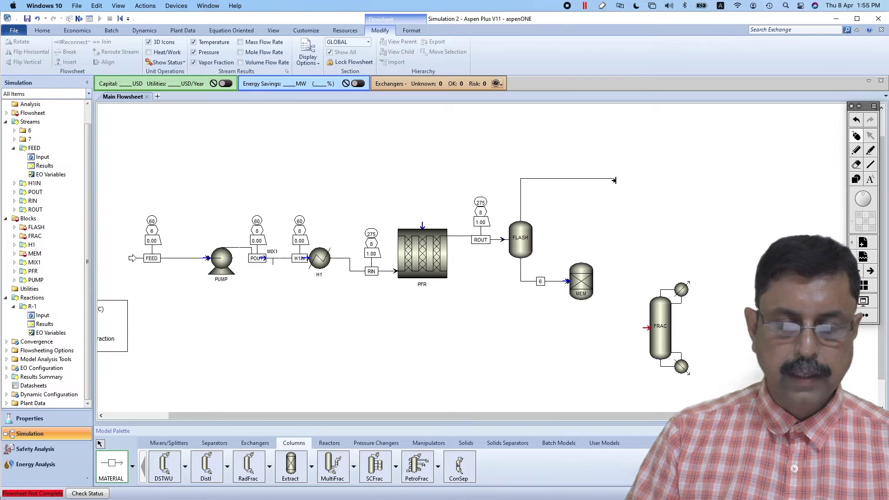
- Draw a material stream from the base of MEM to the FRAC feed inlet and a product stream from the top of MEM
click(600, 281)
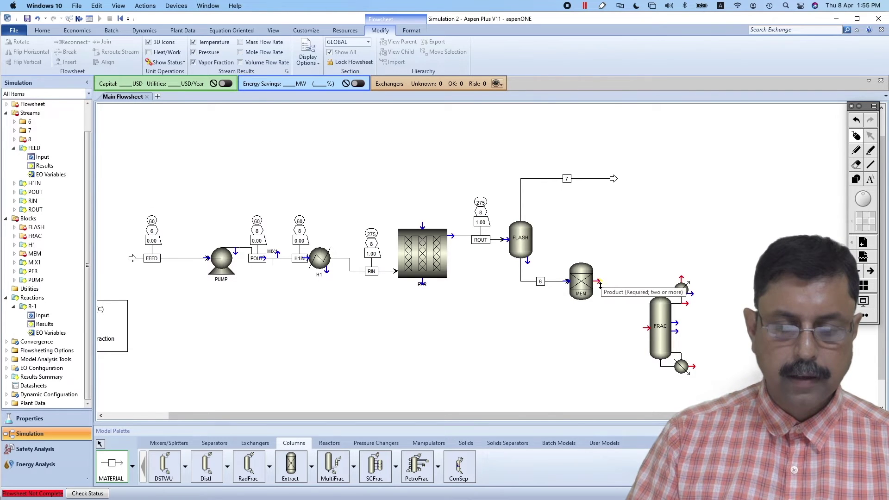
click(583, 314)
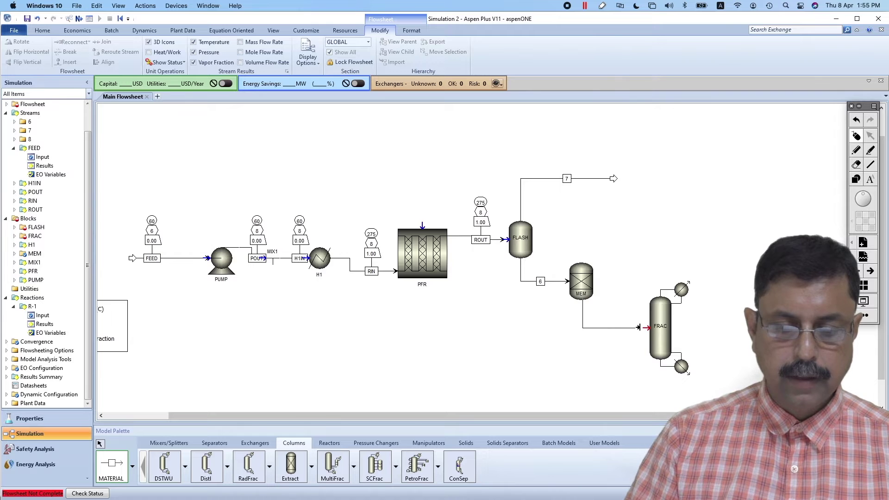
click(645, 327)
click(600, 281)
click(608, 221)
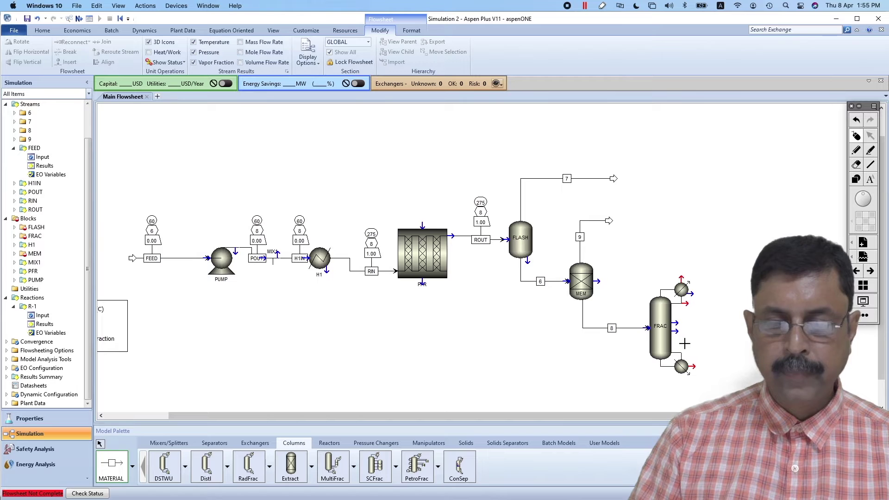
- Draw product streams from FRAC's distillate outlet just below the condenser and from its reboiler bottoms outlet
click(686, 304)
click(728, 304)
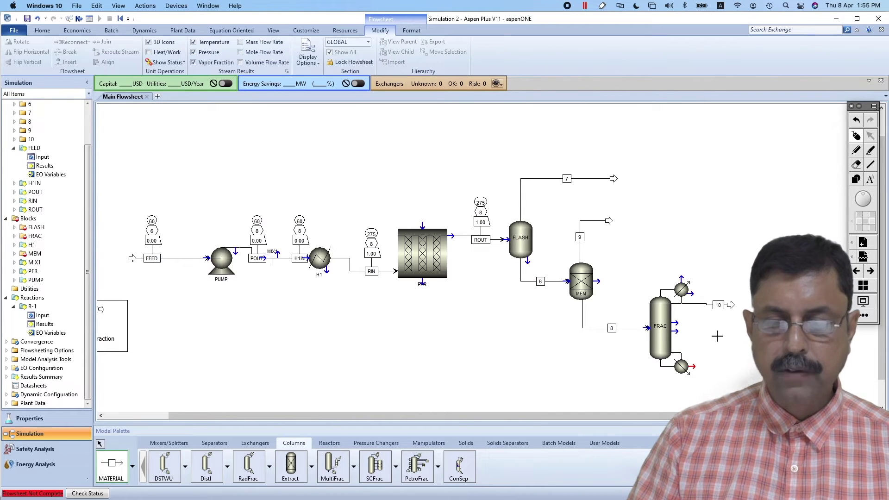
click(693, 367)
click(737, 366)
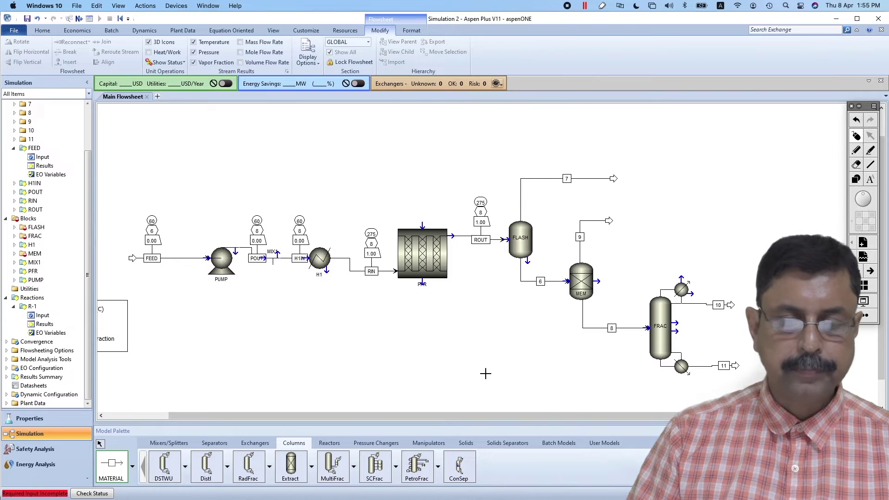
click(100, 444)
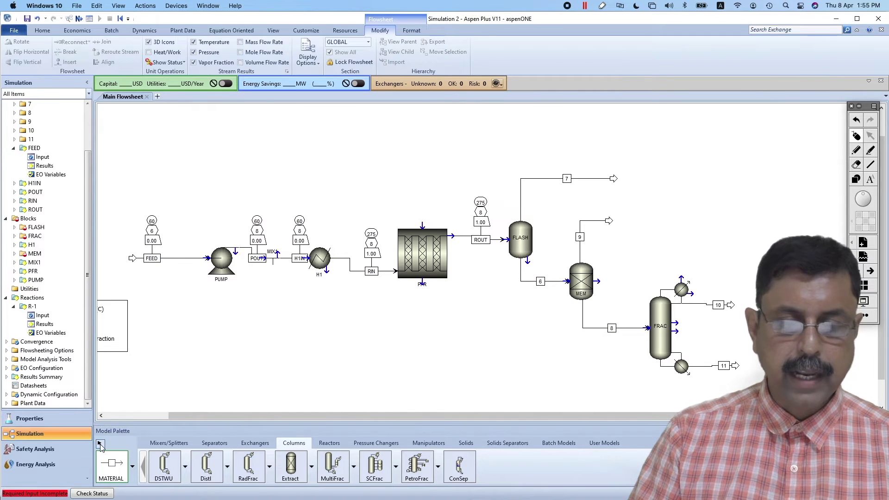
- Rename the FLASH vapour stream FVAP and the FLASH liquid stream FLIQ
click(566, 179)
text(FVAP)
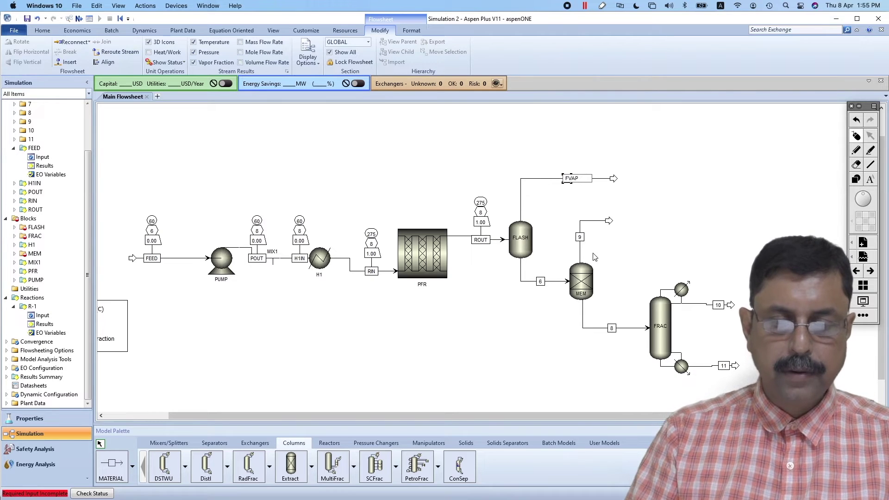
click(540, 282)
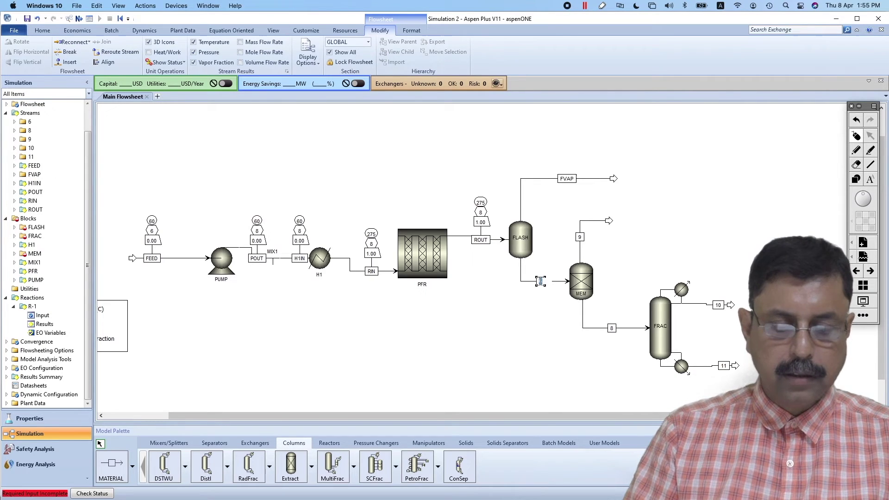
text(FLIQ)
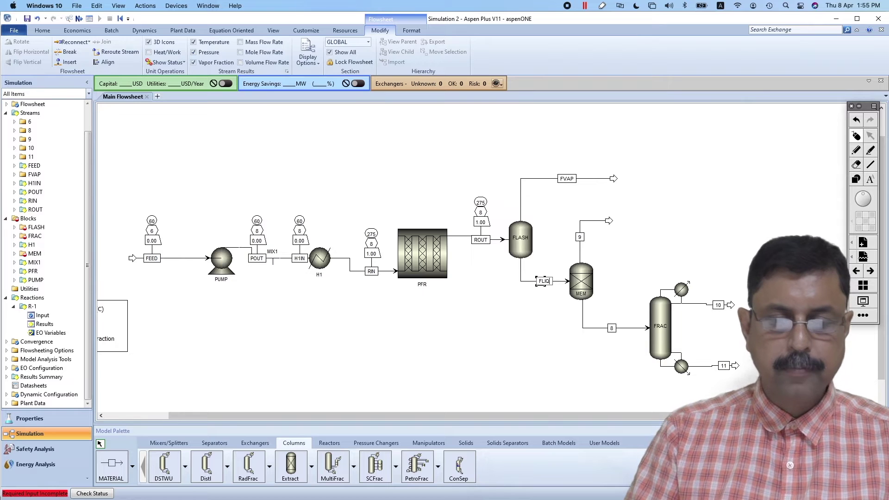
key(Return)
- Rename the MEM upper product stream MVAP and the stream from MEM to FRAC MLIQ
click(579, 236)
text(M)
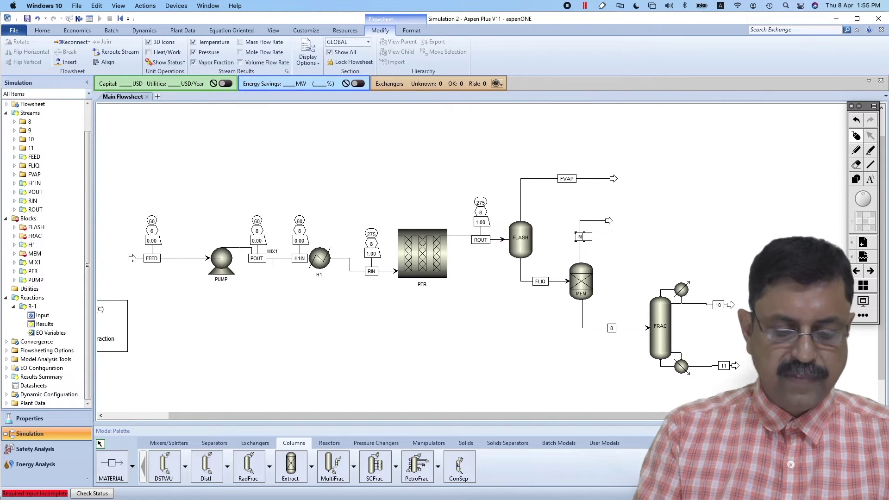
text(VAP)
click(612, 328)
text(ML)
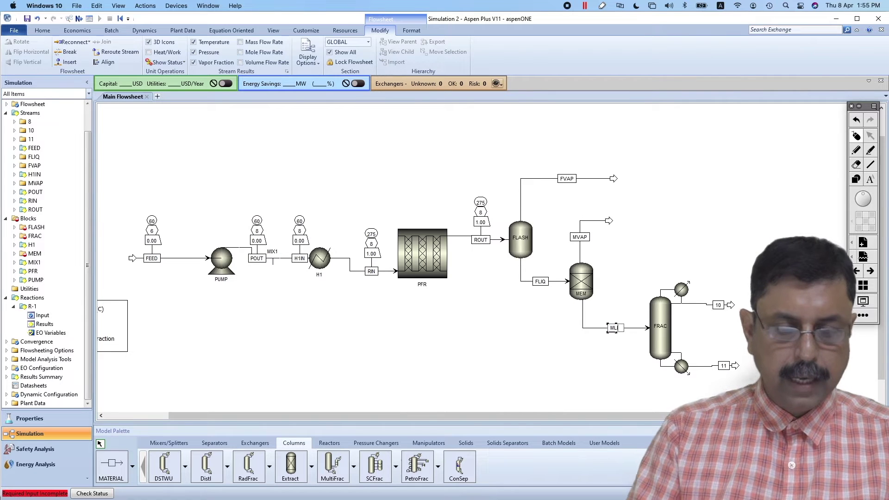
text(IQ)
click(601, 389)
- Try to rename the FRAC top product stream FVAP
click(718, 305)
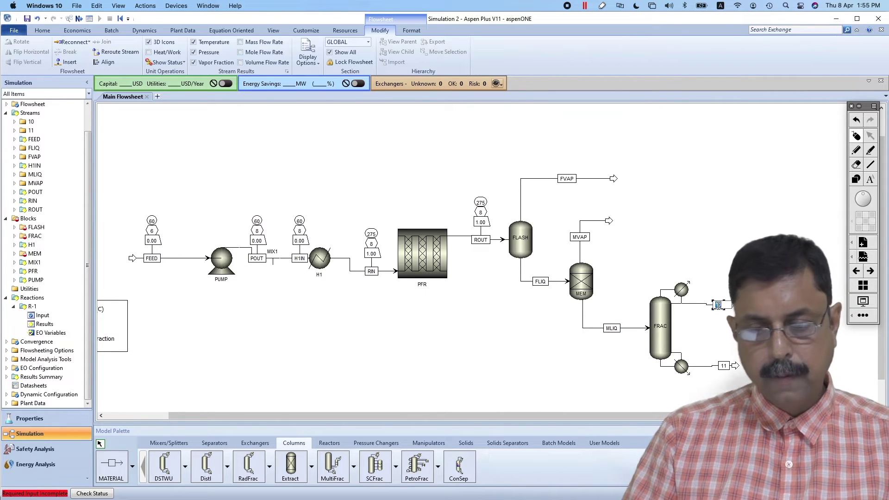
text(F)
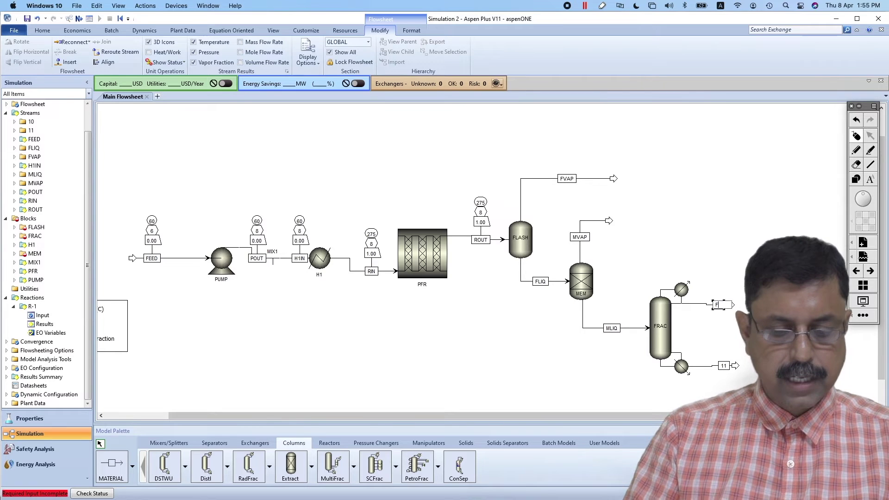
text(VAP)
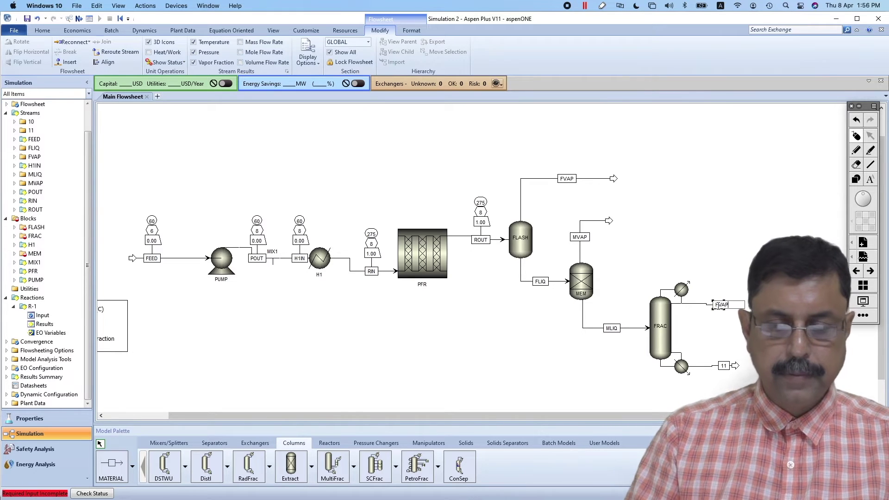
key(Return)
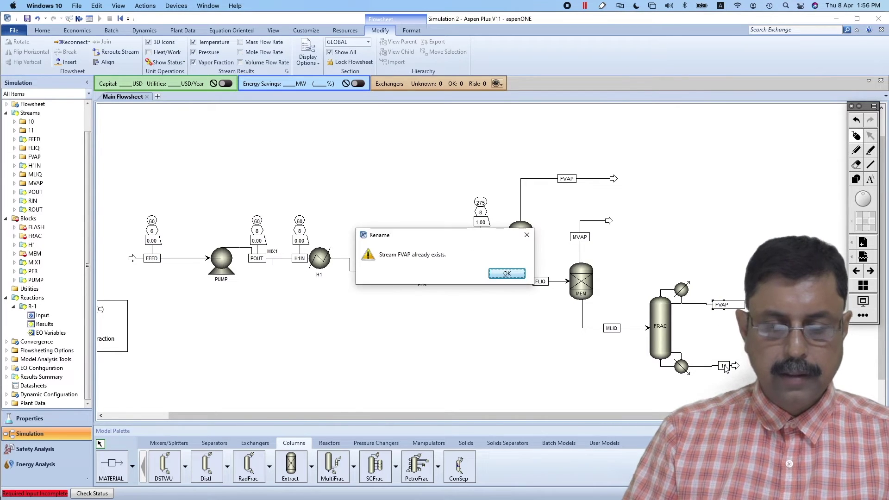
click(507, 274)
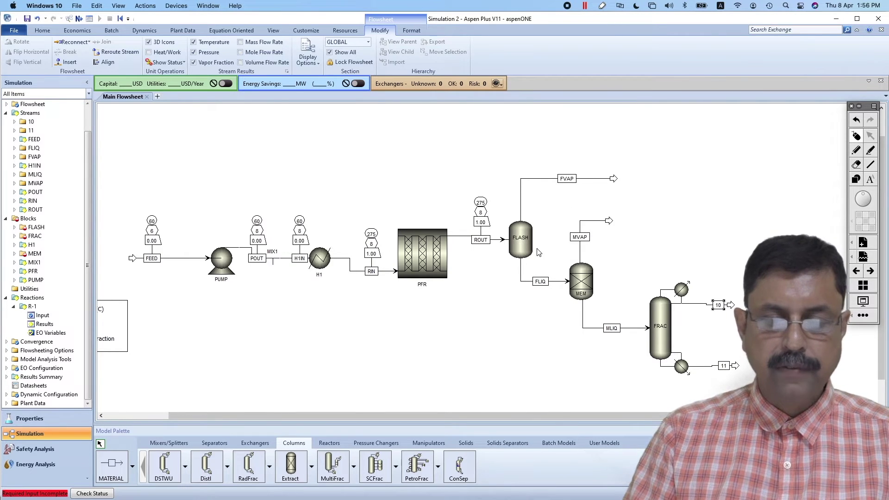
- Rename the FRAC top product stream CVAP and its bottom product stream CLIQ
click(726, 305)
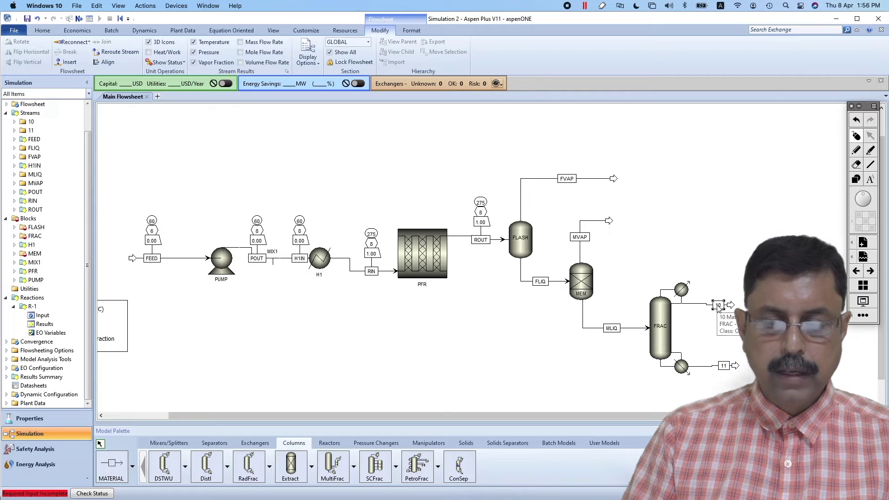
text(CVAP)
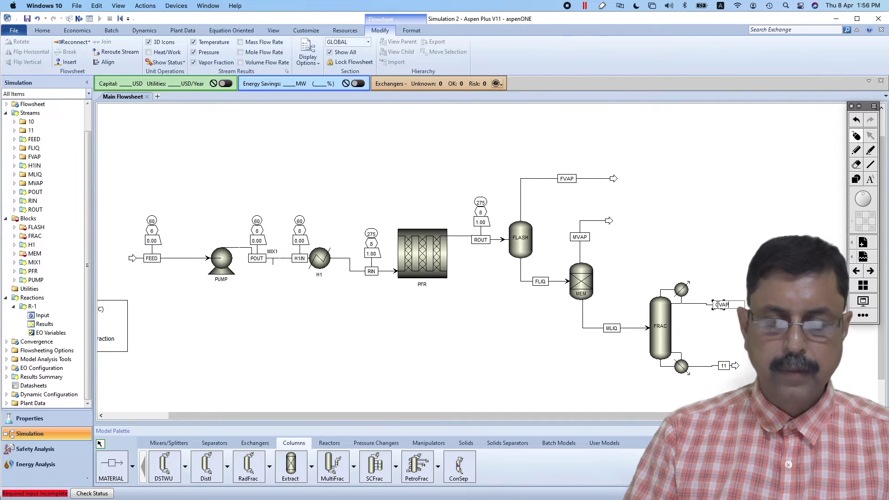
key(Return)
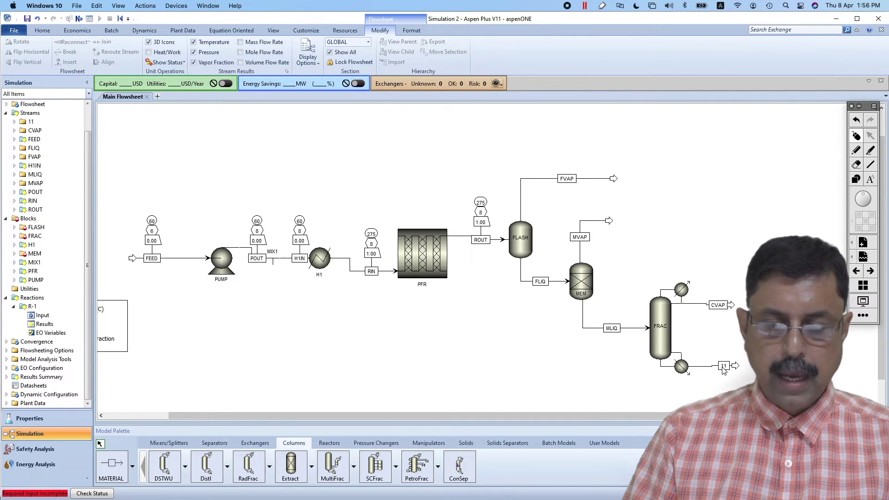
click(724, 367)
text(CLIQ)
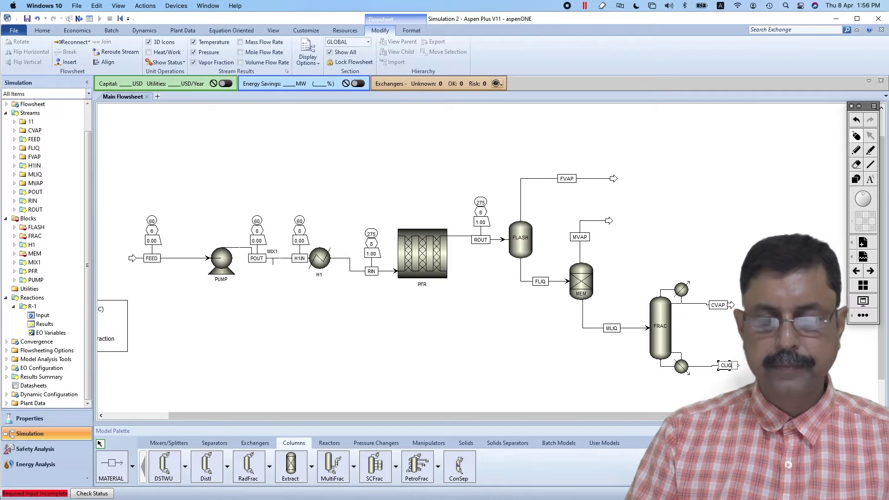
key(Return)
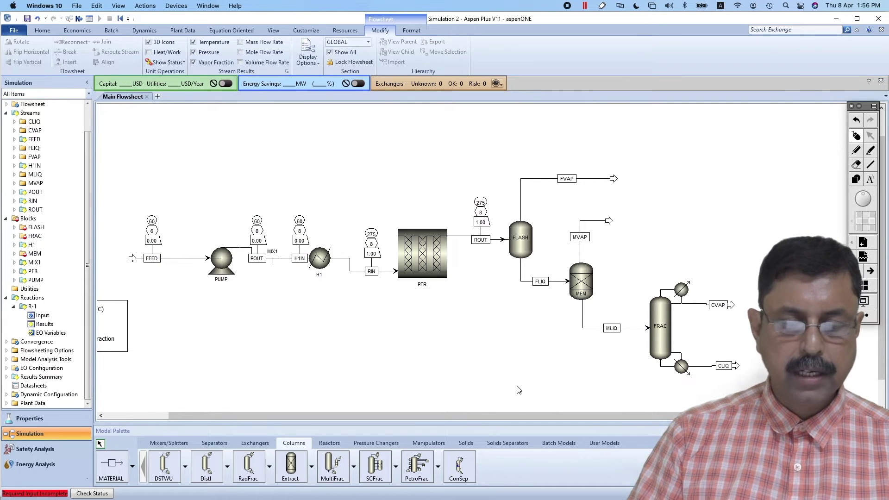
- Switch to Presentation.pdf in Preview, check the reactor-output cooling and separation specifications on page 3, and return to Aspen Plus
key(super+Tab)
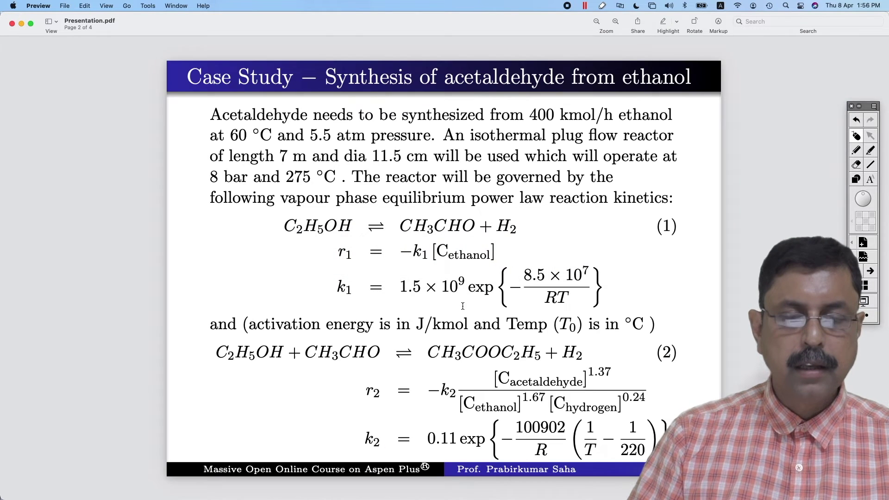
key(Down)
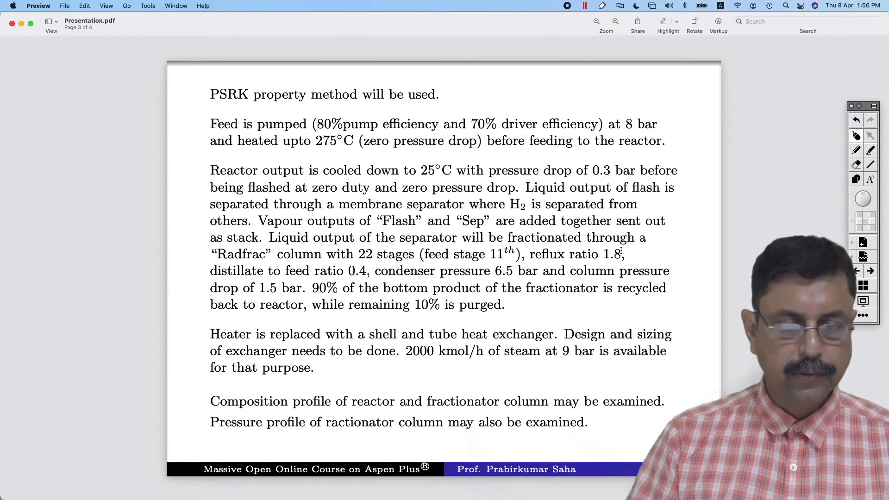
key(super+Tab)
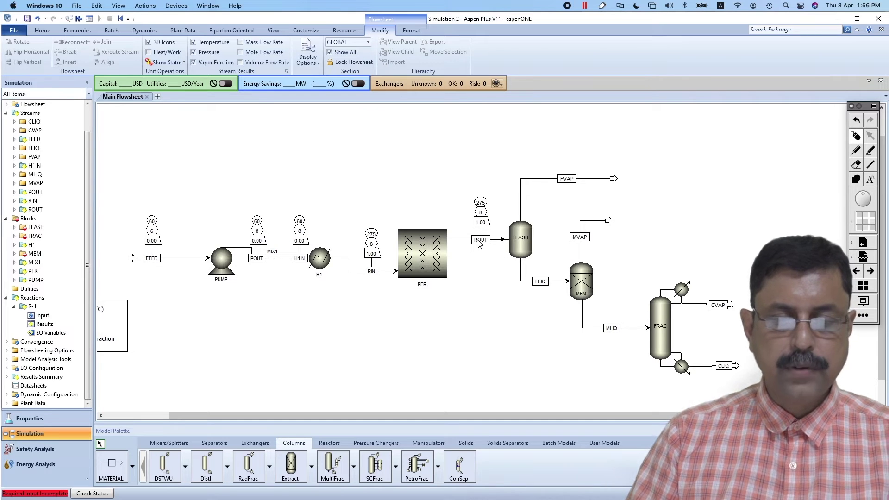
- Shift the FLASH, MEM and FRAC blocks with their streams away from the PFR and reposition the ROUT label to make room
drag(507, 150, 754, 393)
drag(540, 249, 587, 250)
click(528, 278)
drag(520, 246, 488, 245)
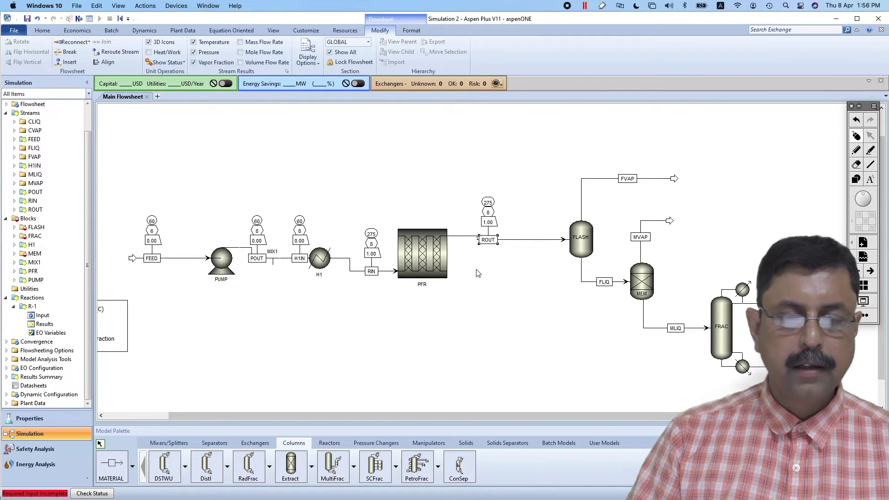
- Start inserting a block into stream ROUT, reconciling the stream by temperature and pressure with component flows on a mole basis
click(507, 241)
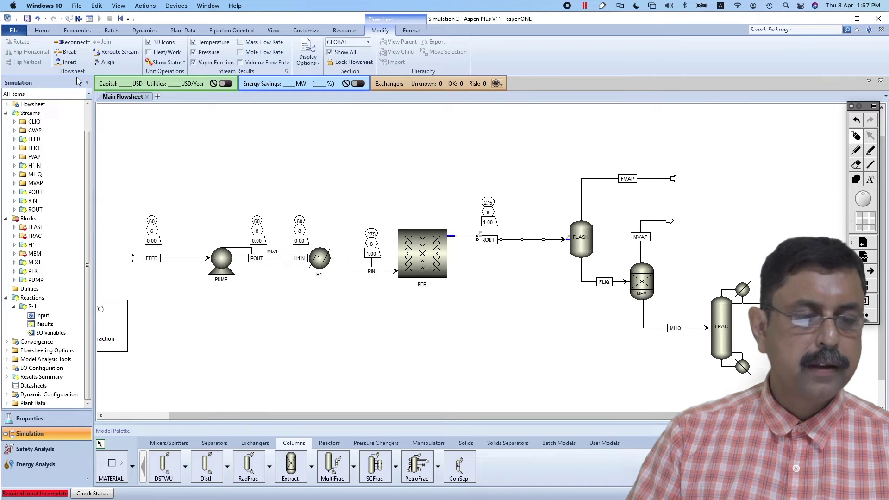
click(68, 63)
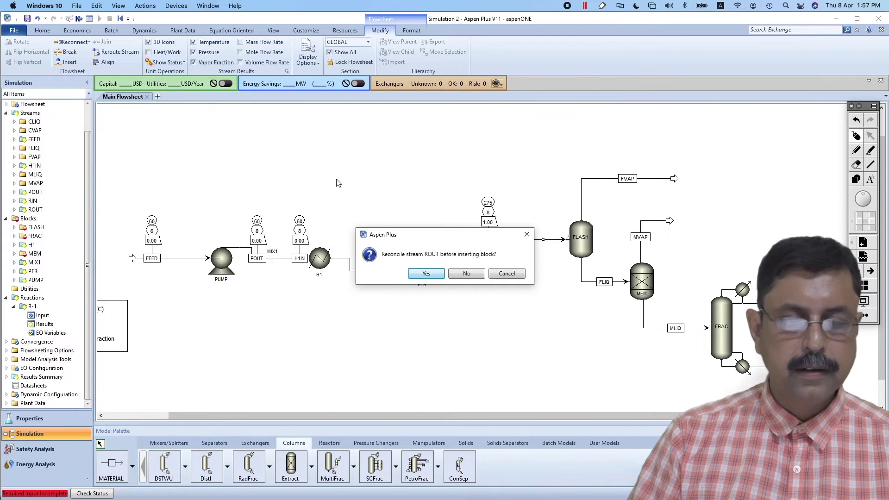
click(432, 274)
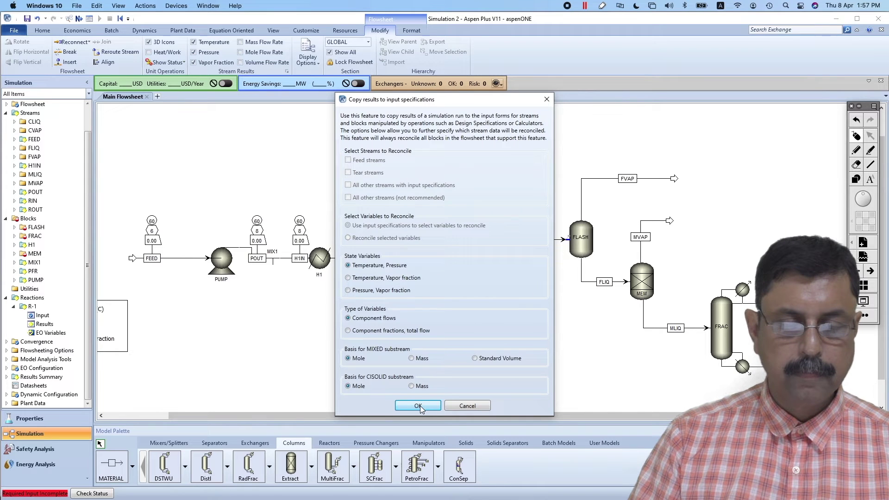
click(418, 405)
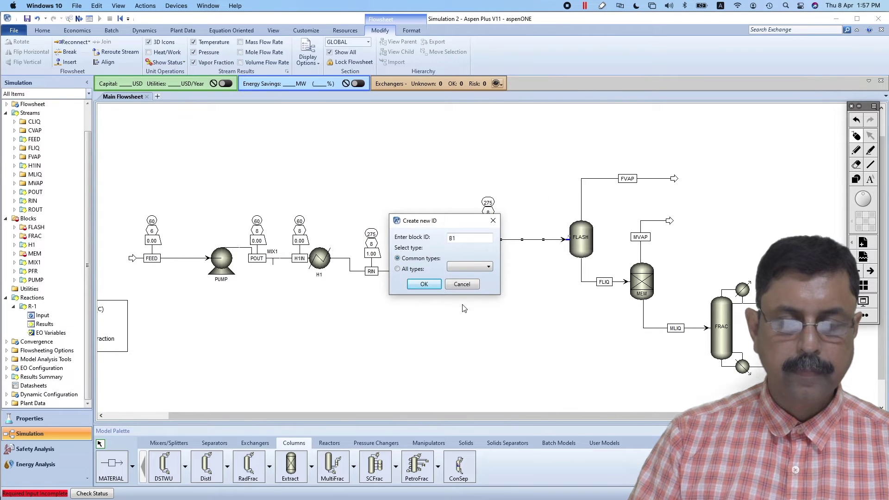
- Create the inserted block with ID C1 and type Heater
double_click(470, 239)
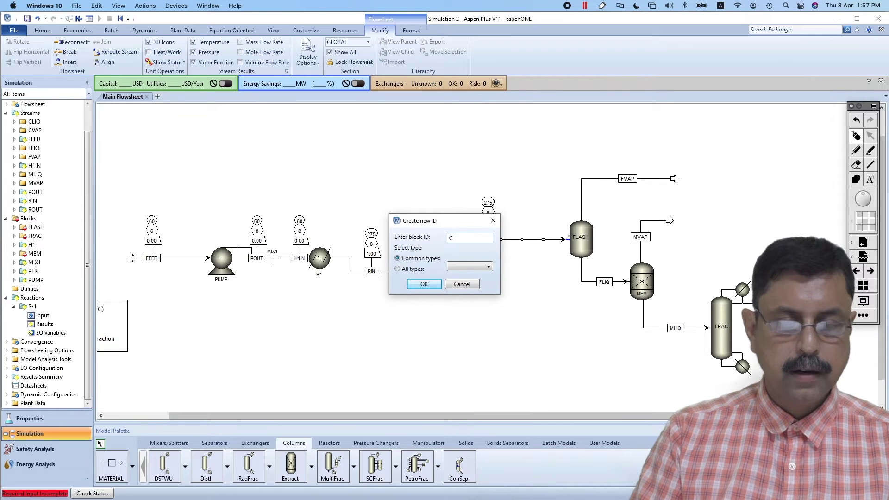
text(C1)
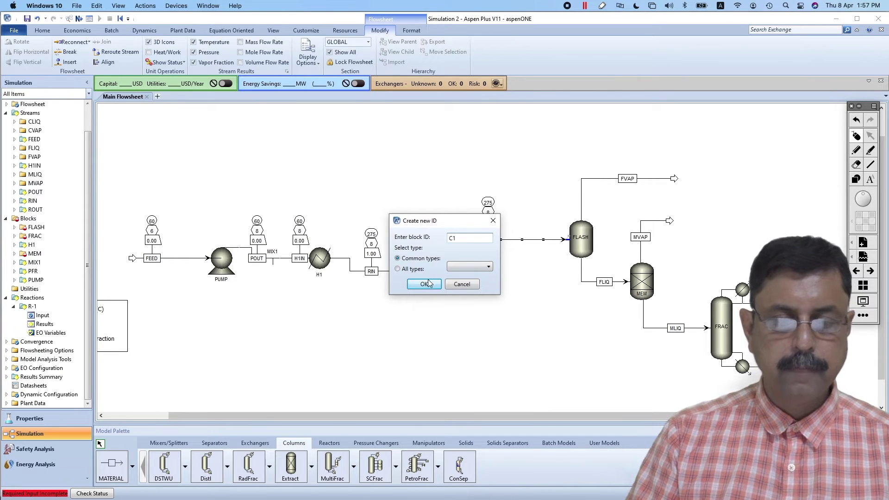
click(480, 269)
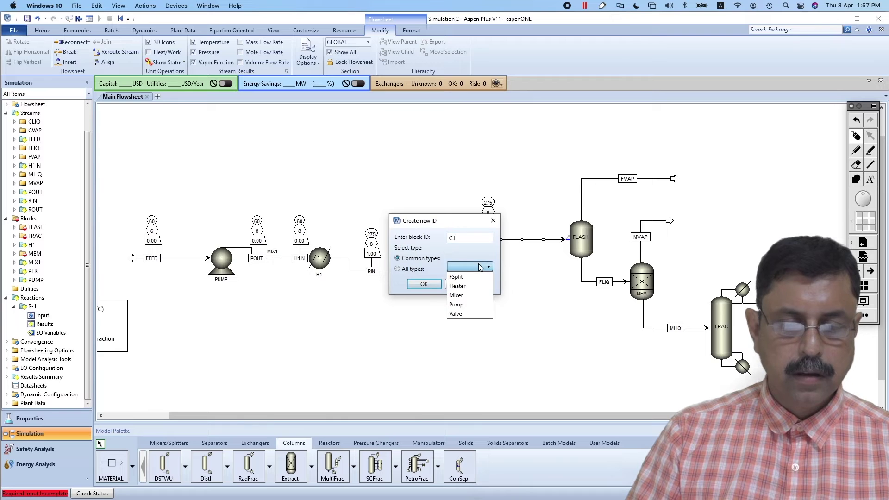
click(463, 286)
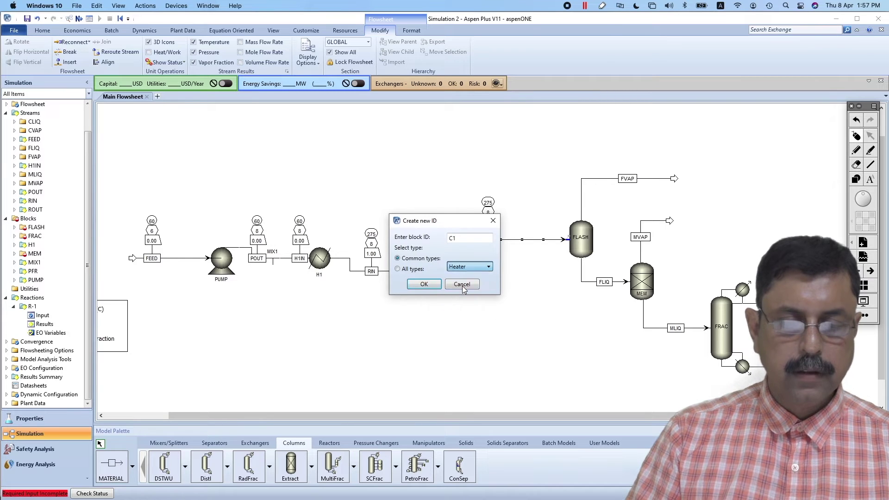
click(424, 285)
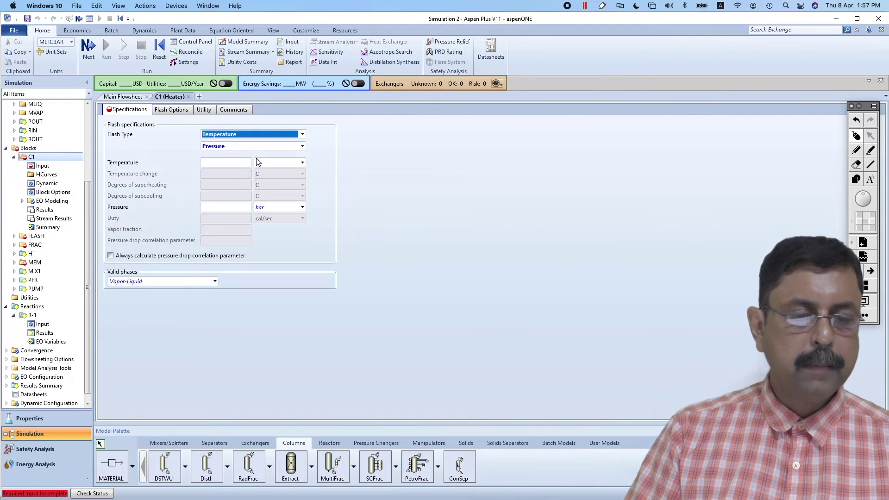
- Set the C1 heater's temperature to 25 °C and start entering its pressure drop as a negative value in bar
click(234, 163)
text(25)
click(245, 208)
text(03)
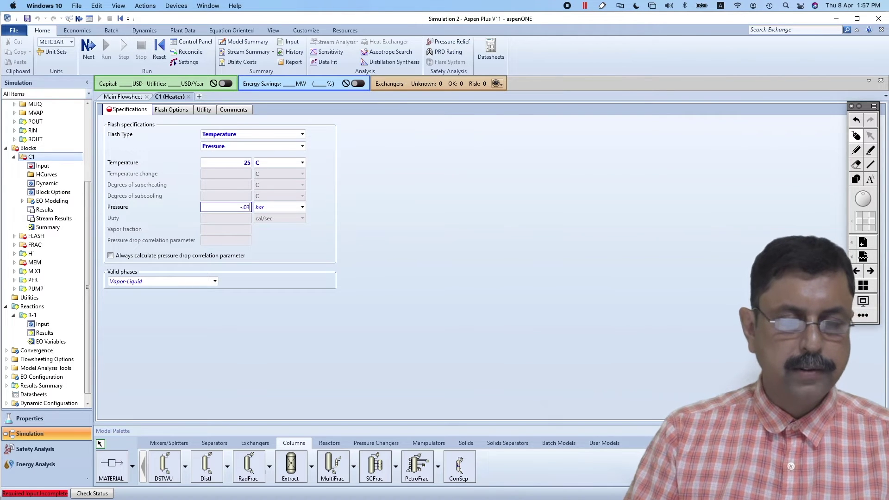
key(BackSpace)
key(BackSpace)
key(BackSpace)
key(BackSpace)
text(-)
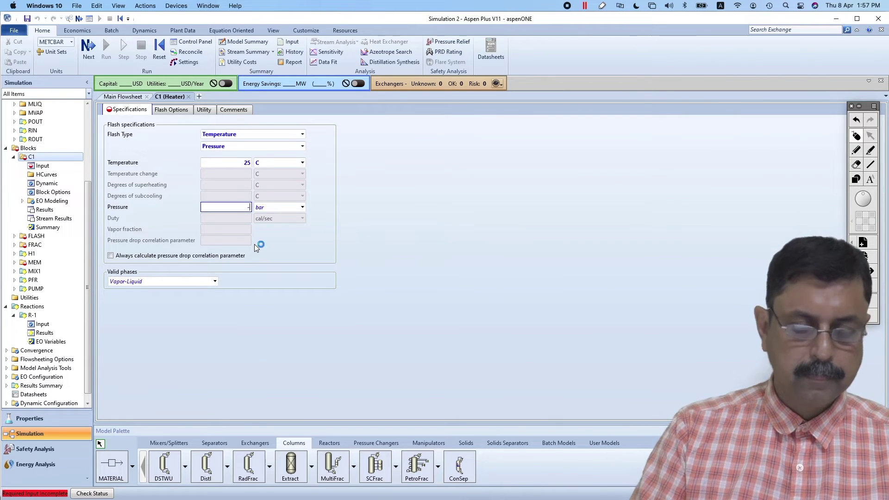
- Set the pressure of cooler C1 to -0.3 bar and check it against the process description in the presentation
text(0.3)
key(Return)
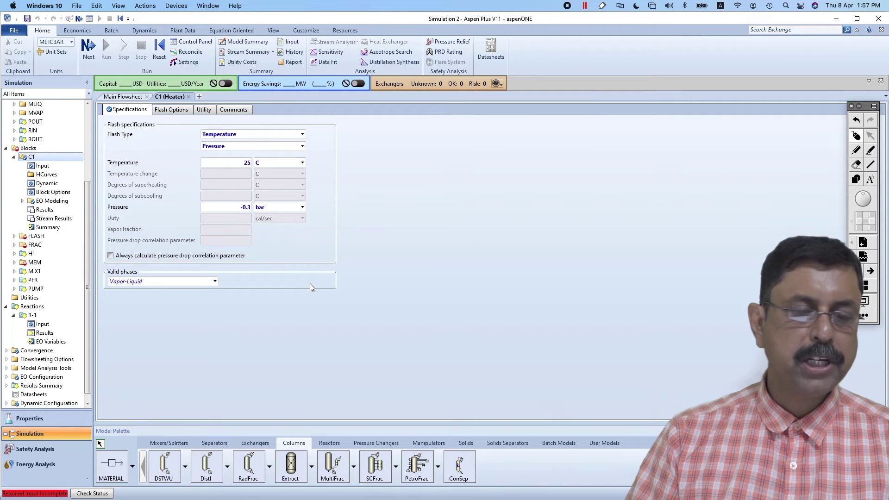
key(super+Tab)
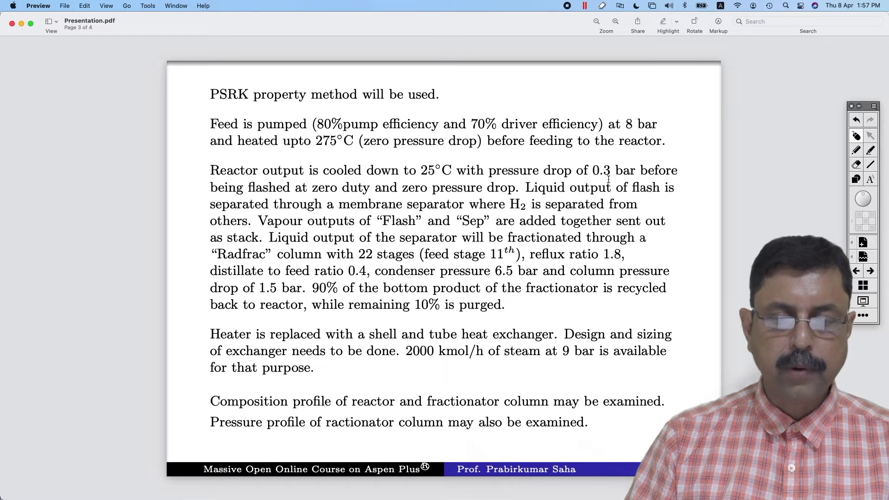
key(super+Tab)
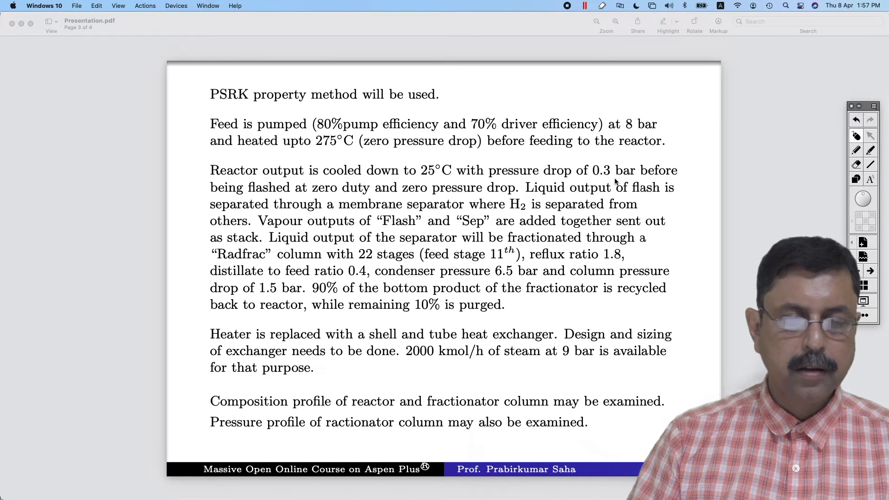
key(super+Tab)
key(super+Tab)
key(super+Tab)
key(super+Tab)
key(super+Tab)
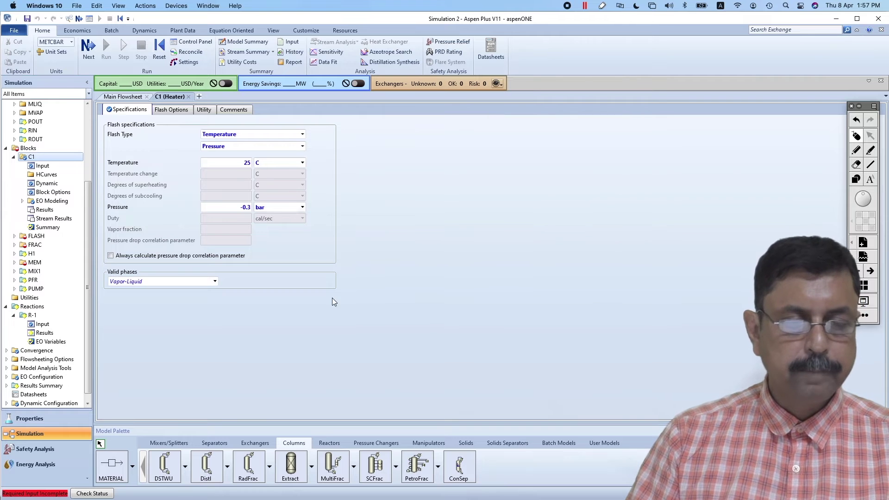
click(188, 96)
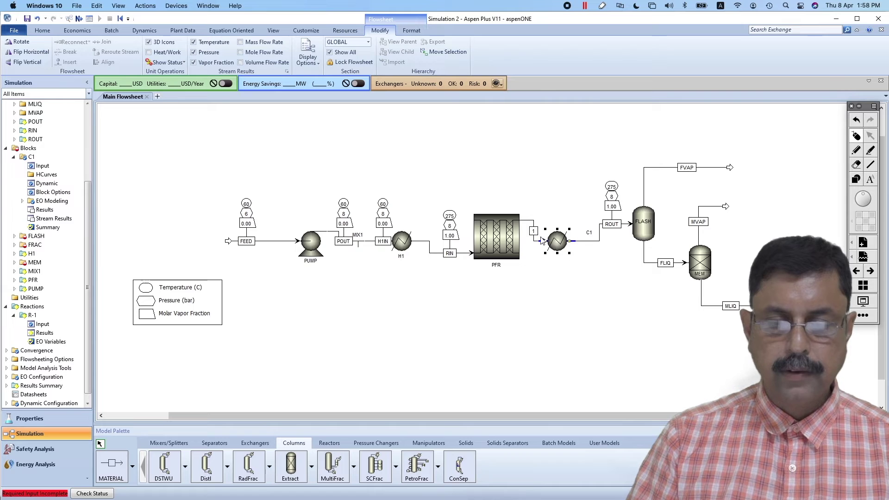
- Rename the stream entering the flash drum as FIN and the reactor outlet stream as ROUT
click(611, 225)
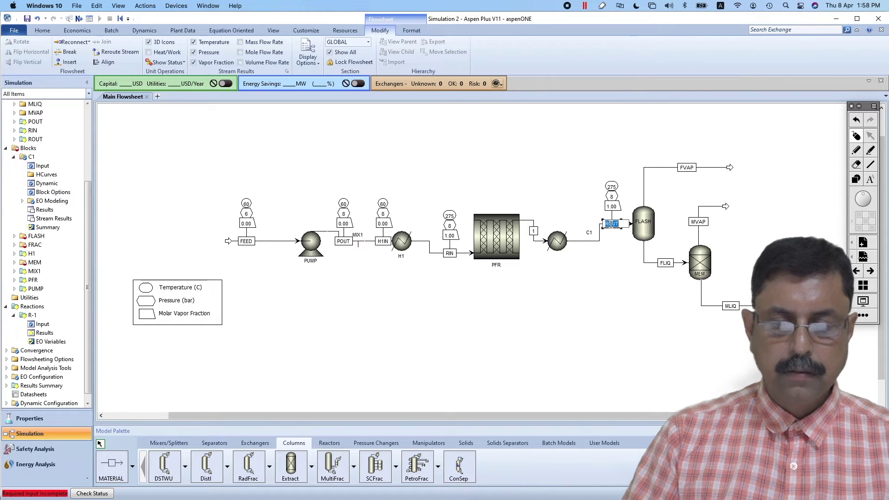
text(FIN)
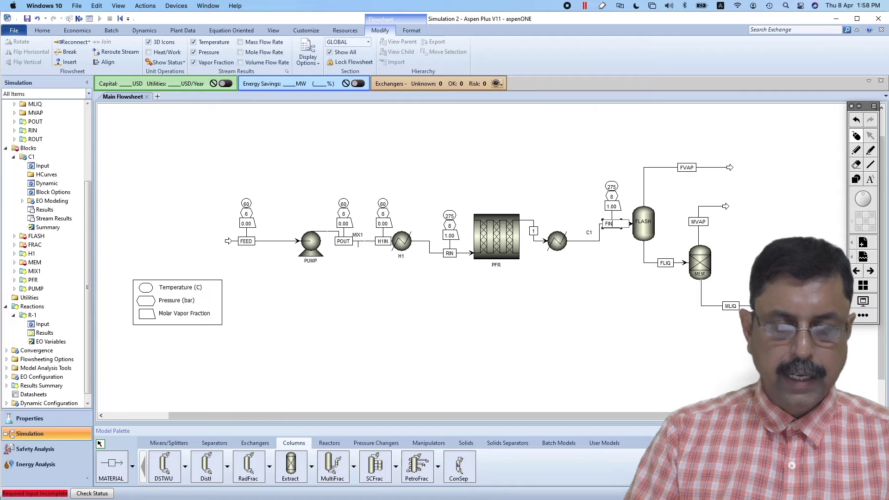
click(616, 275)
click(533, 230)
text(ROUT)
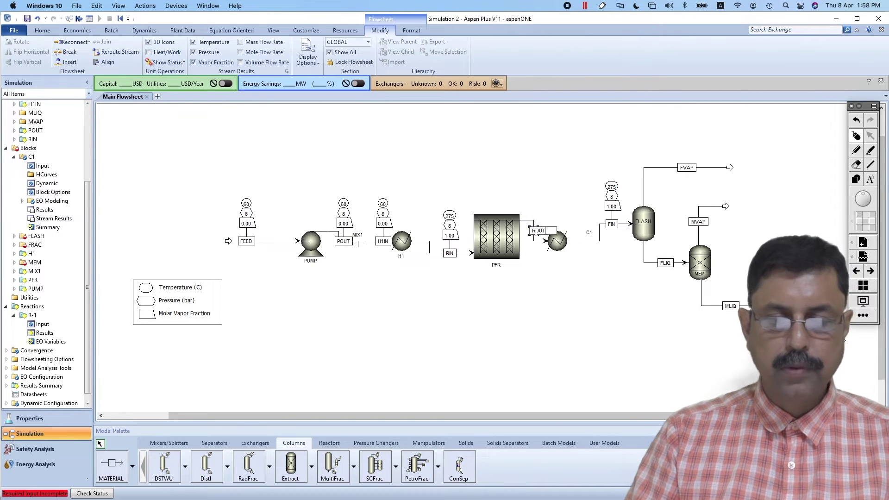
- Place the C1 label on its cooler icon and move the cooler closer to the flash drum
click(568, 240)
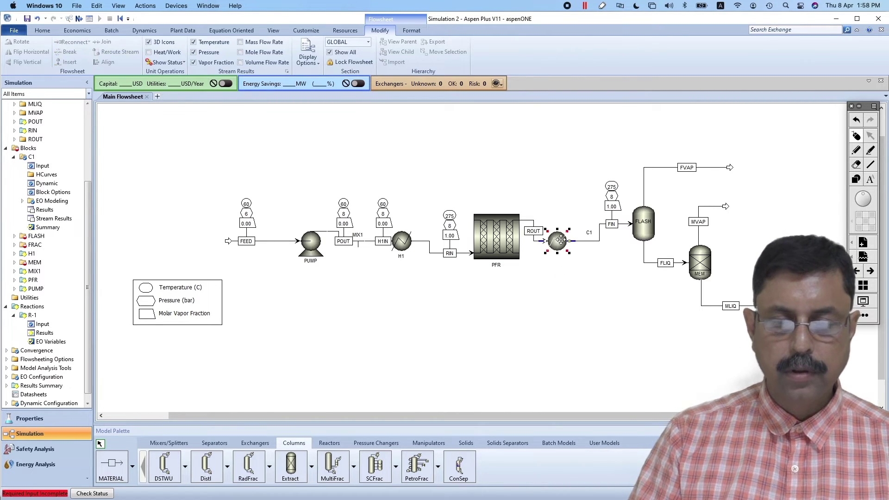
drag(571, 239, 571, 240)
click(602, 235)
drag(603, 238, 574, 245)
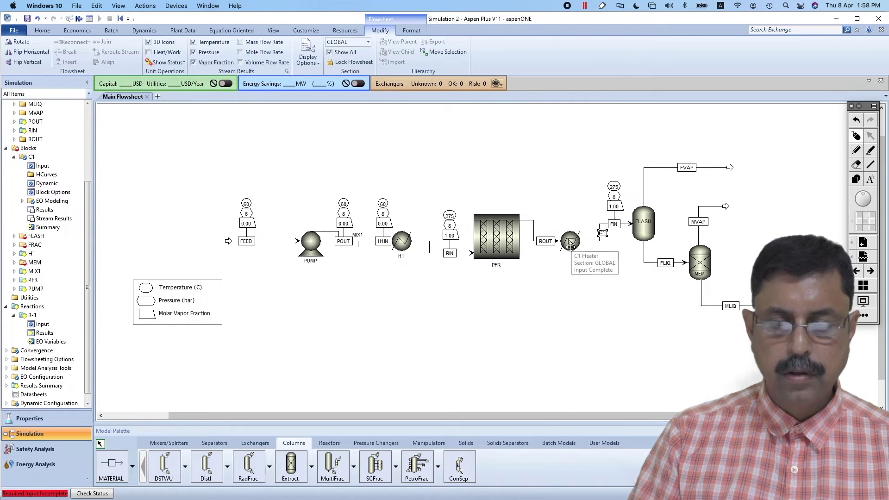
click(572, 278)
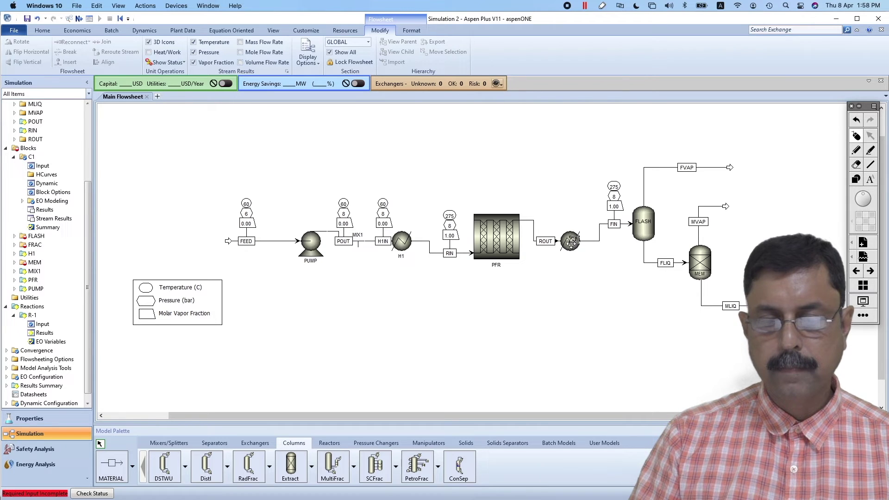
drag(573, 240, 589, 242)
click(588, 274)
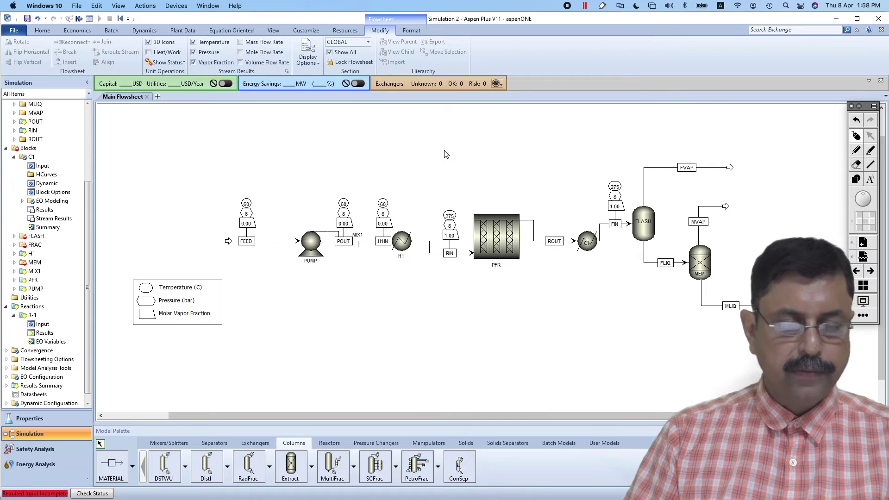
- Look up the flash conditions in the presentation, and specify the FLASH block by duty and pressure with 0 bar and 0 cal/sec
key(super+Tab)
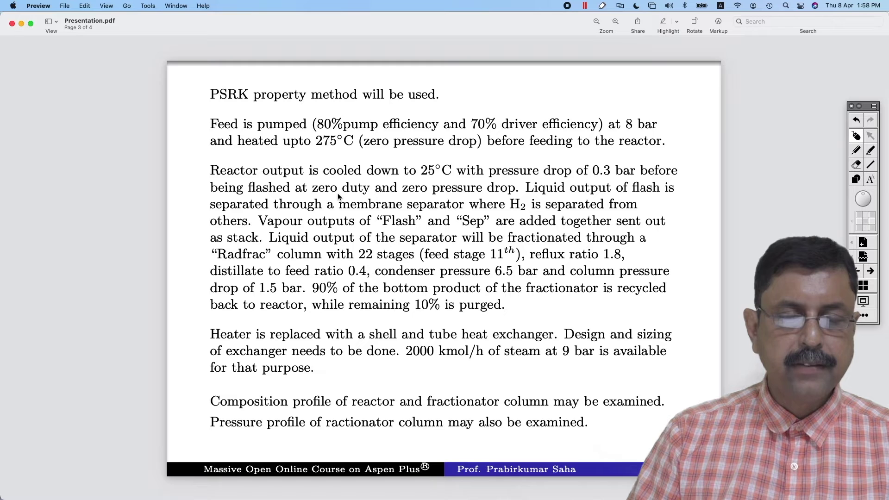
key(super+Tab)
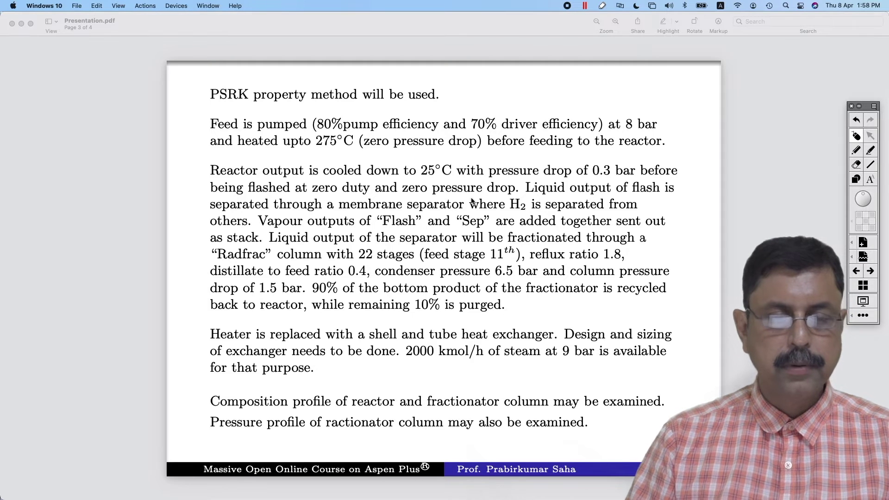
key(super+Tab)
key(super+Tab)
key(super+Tab)
key(super+Tab)
key(super+Tab)
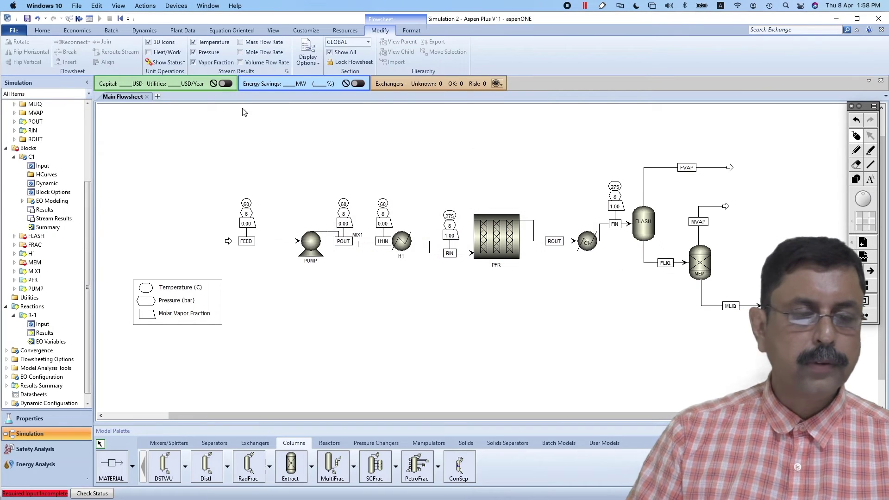
click(79, 18)
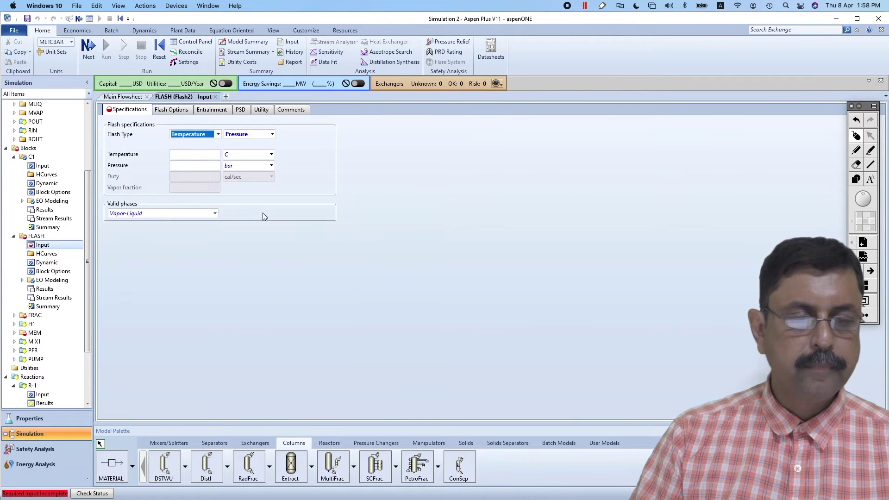
click(217, 134)
click(204, 154)
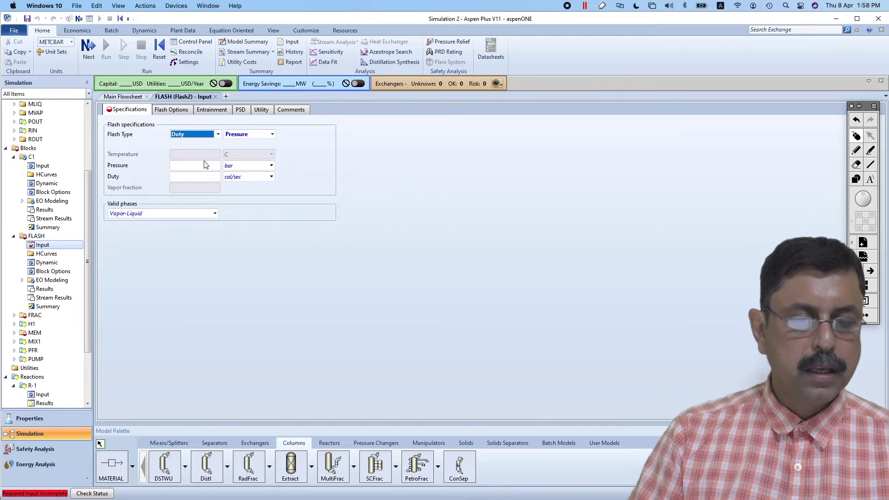
click(205, 164)
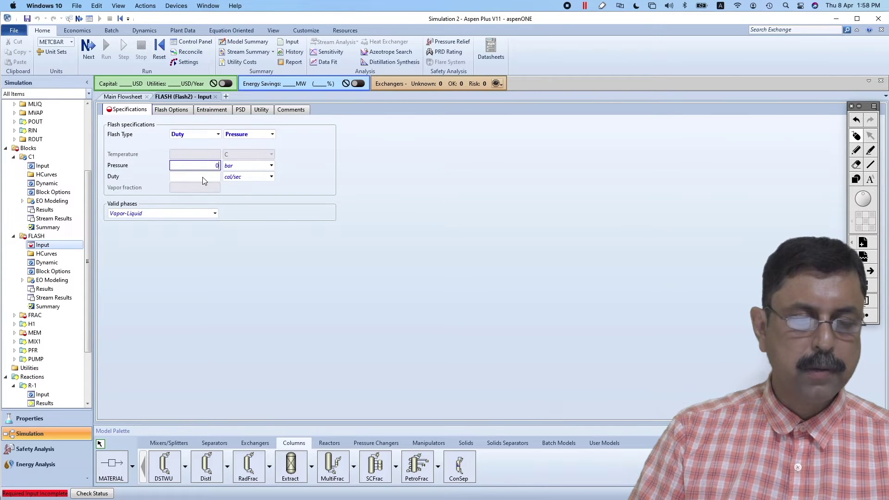
text(0)
click(239, 271)
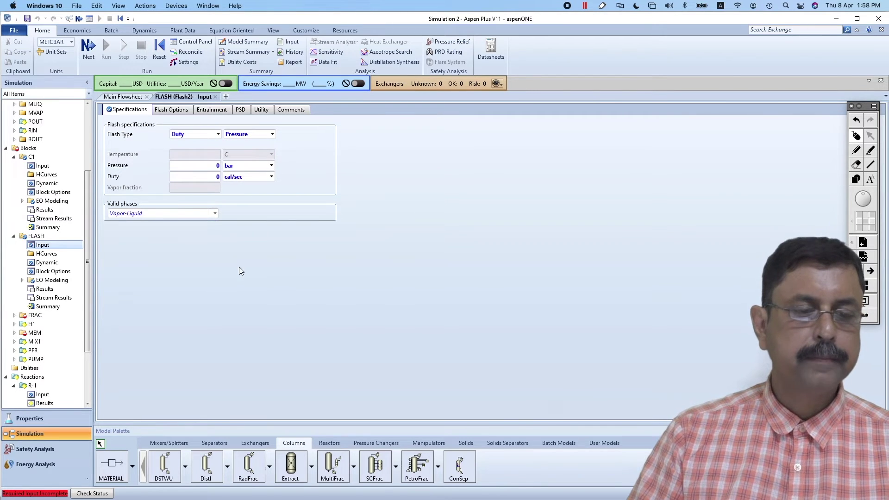
- Open the specifications of the membrane separator MEM and check its outlet streams on the flowsheet
click(89, 51)
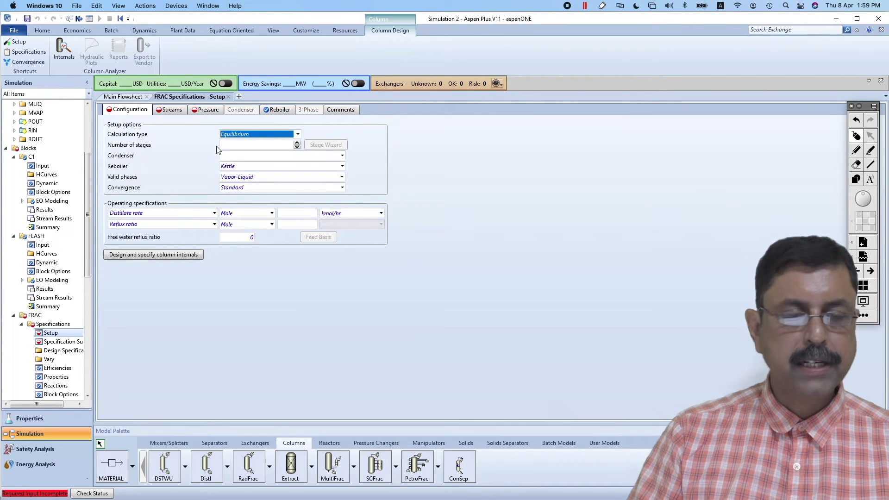
click(123, 97)
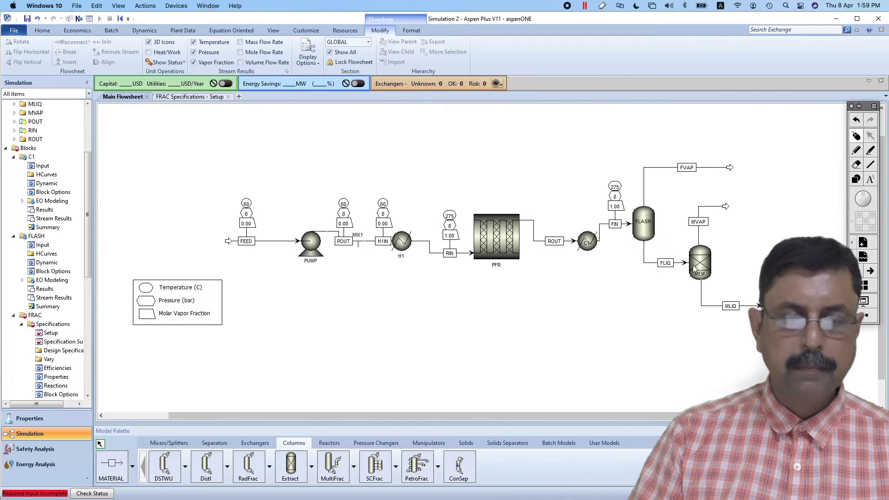
click(704, 272)
double_click(705, 272)
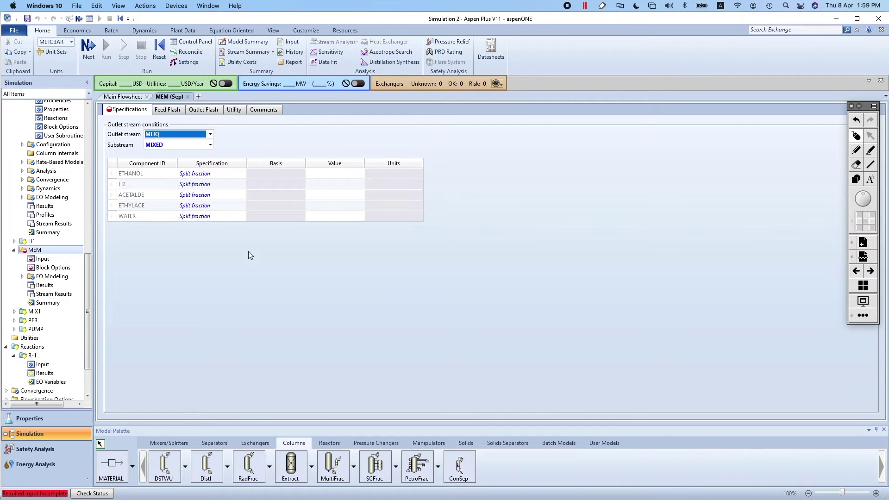
click(123, 96)
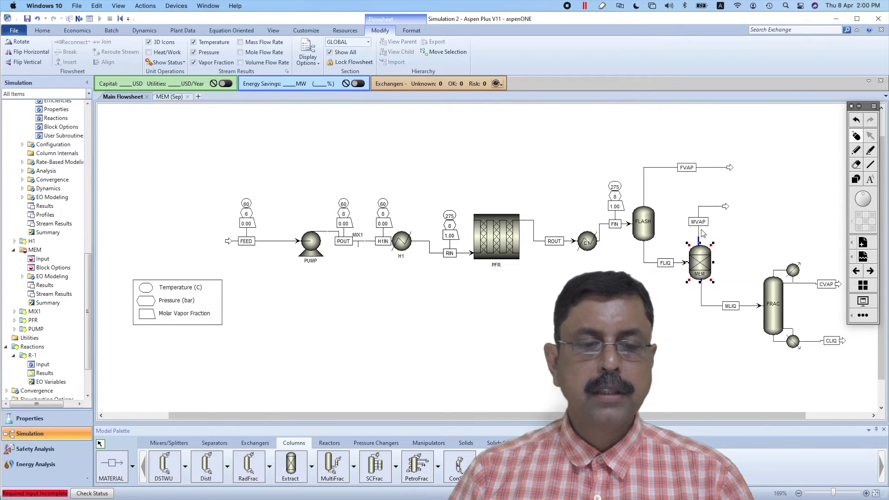
click(176, 97)
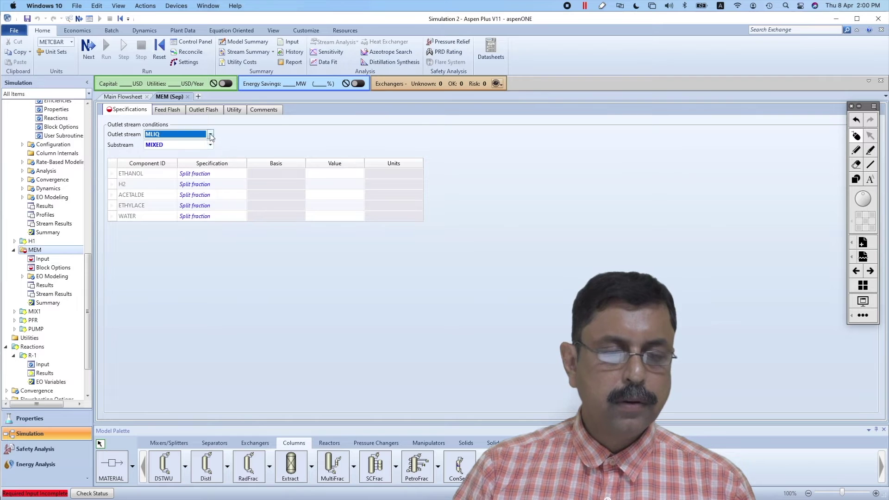
- Choose MVAP as the outlet stream of MEM and set its H2 split fraction to 1
click(210, 134)
click(193, 154)
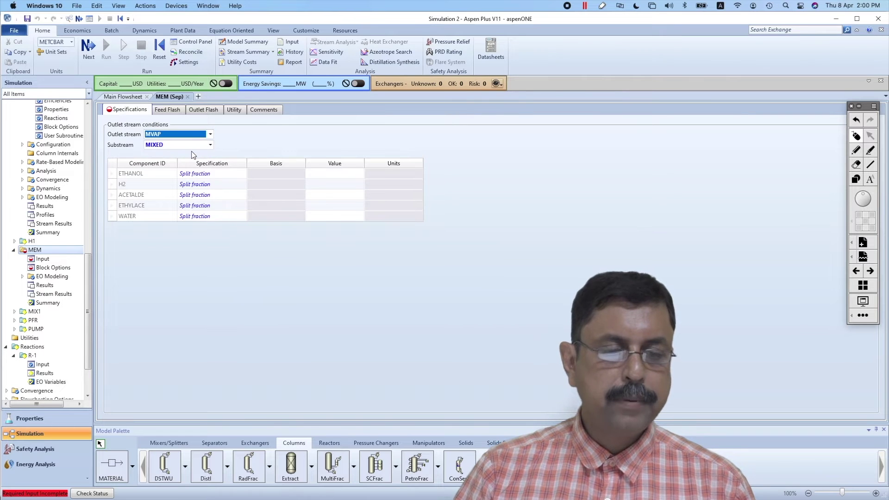
click(338, 188)
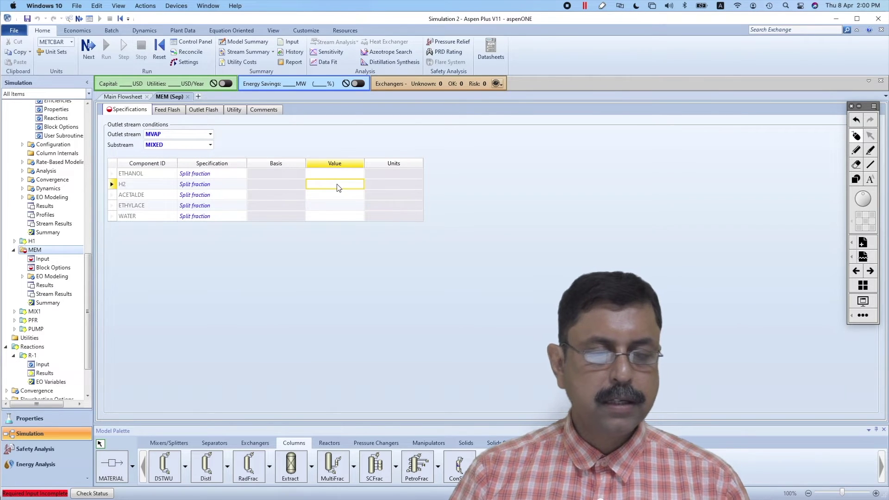
text(1)
key(Return)
- Set the MVAP split fractions of ETHANOL, ACETALDE, ETHYLACE and WATER to 0 and close the MEM form
click(351, 176)
text(0)
click(355, 195)
text(0)
click(353, 206)
text(0)
click(355, 218)
text(0)
click(363, 265)
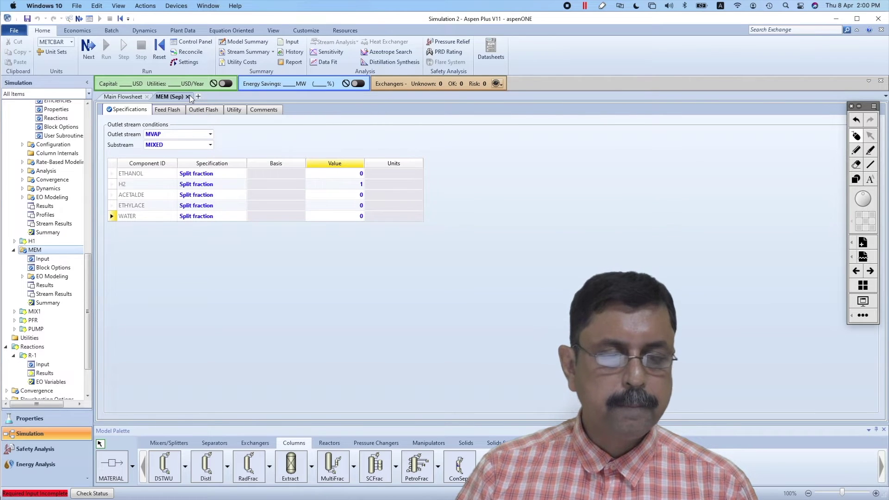
click(188, 97)
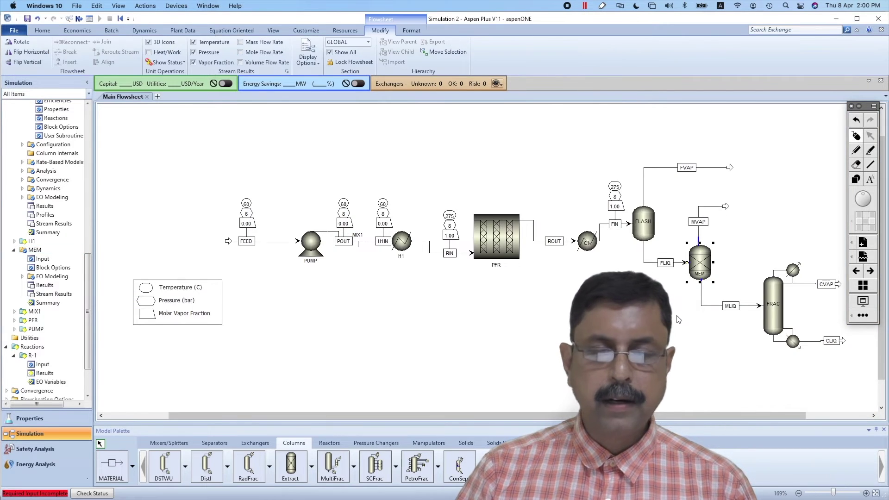
- Look up the column data in the presentation, and configure the FRAC column with 22 stages and a total condenser
click(772, 317)
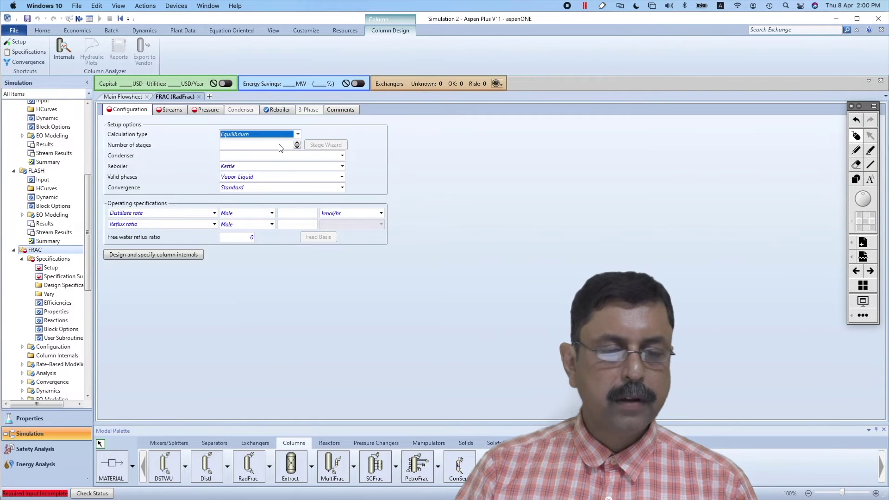
click(280, 145)
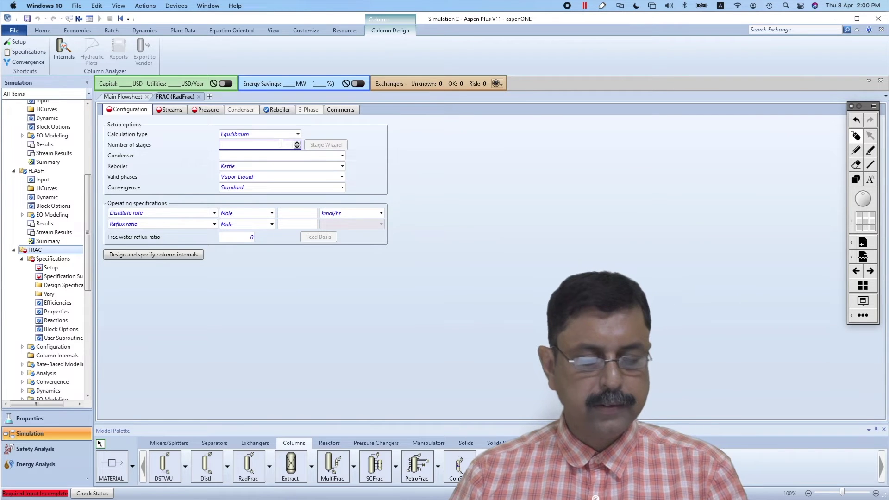
key(super+Tab)
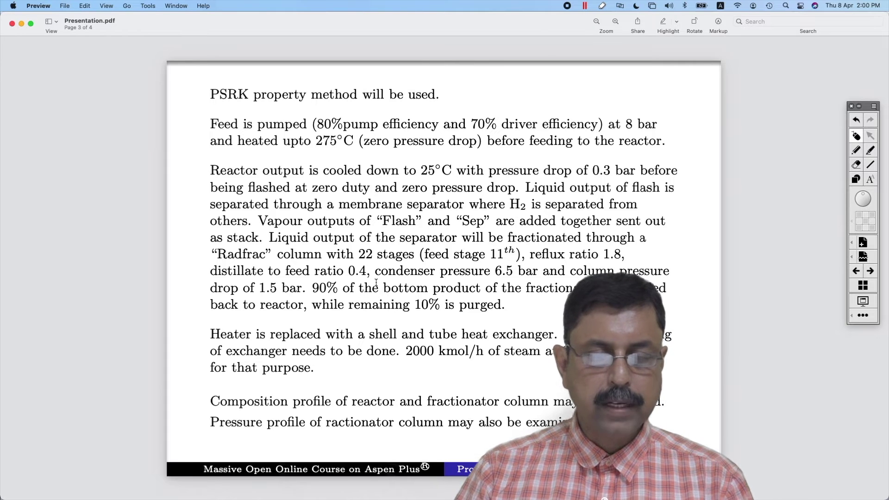
key(super+Tab)
key(super+Tab)
key(super+Tab)
key(super+Tab)
key(super+Tab)
key(super+Tab)
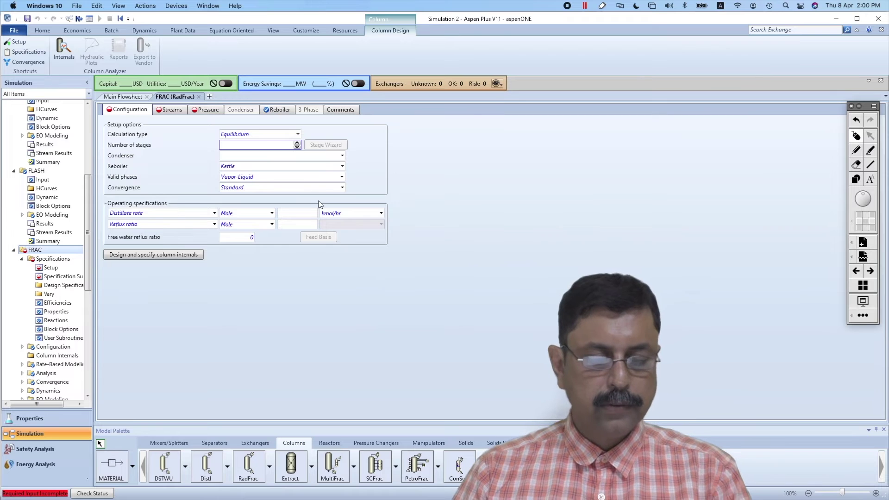
text(22)
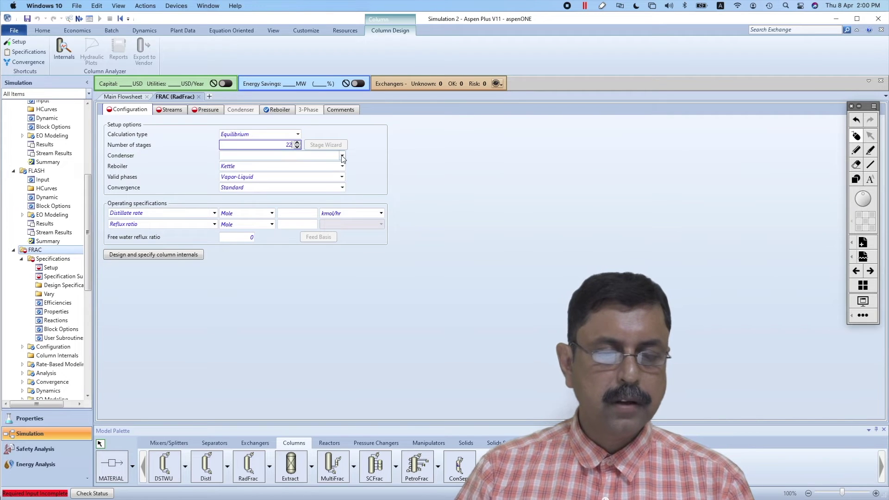
click(342, 156)
click(315, 165)
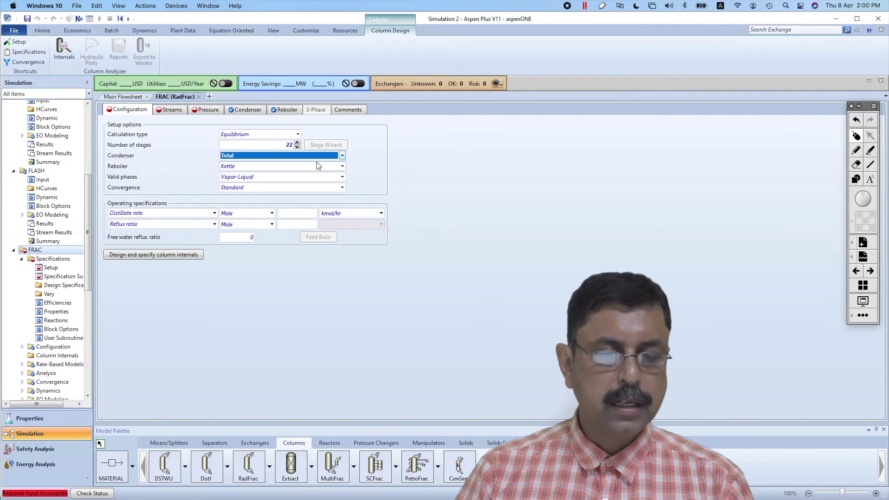
- Look up the distillate to feed ratio in the presentation and specify it as 0.4 on a mole basis for the FRAC column
click(214, 214)
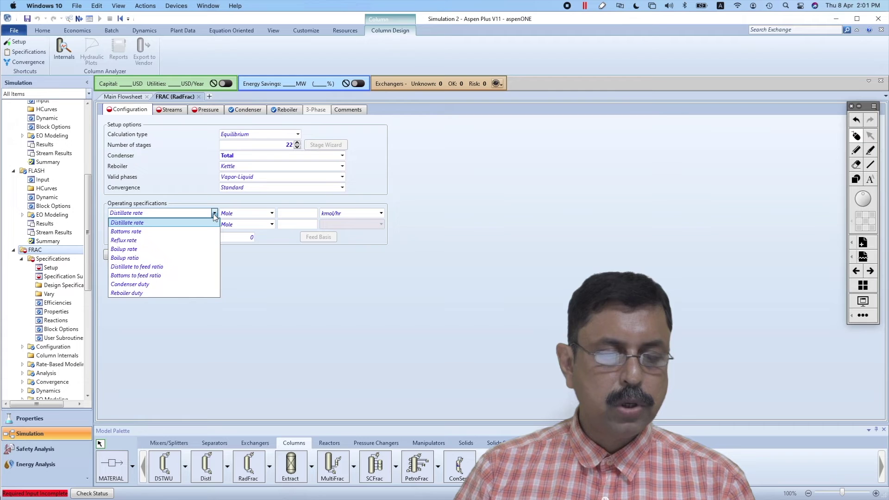
click(167, 271)
click(297, 214)
key(super+Tab)
key(super+Tab)
key(super+Tab)
key(super+Tab)
key(super+Tab)
key(super+Tab)
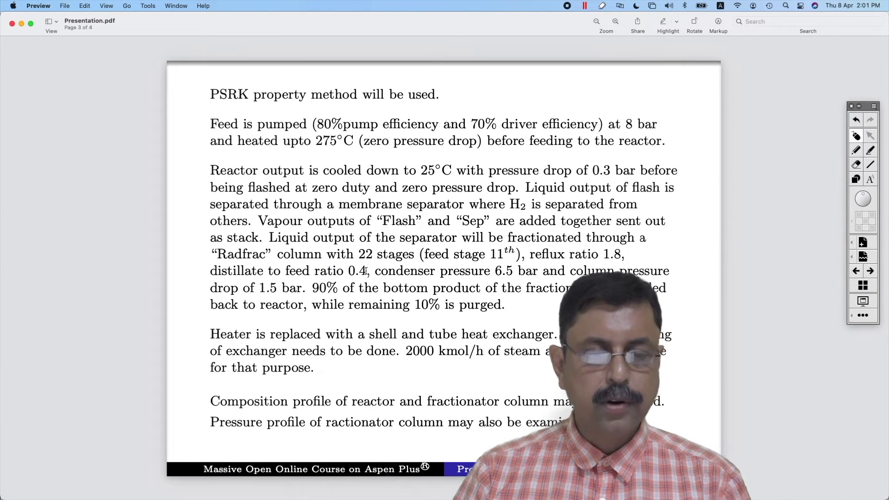
key(super+Tab)
key(super+Tab)
key(super+Tab)
key(super+Tab)
key(super+Tab)
key(super+Tab)
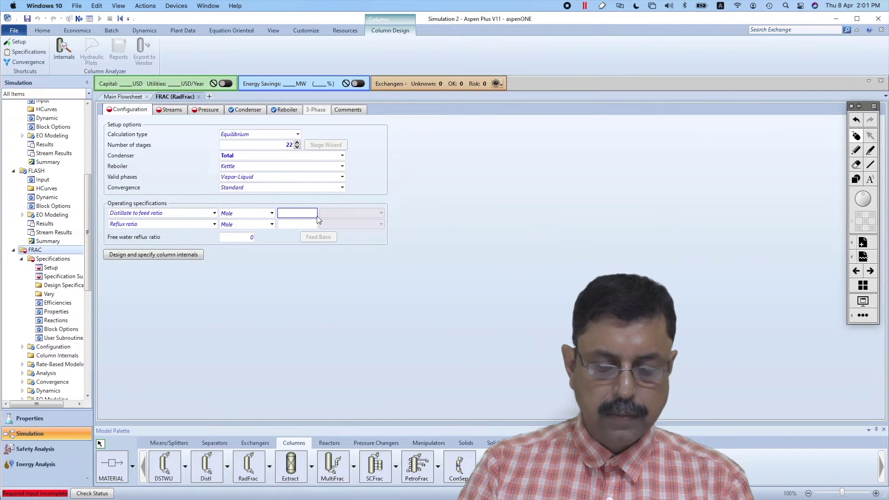
text(0.4)
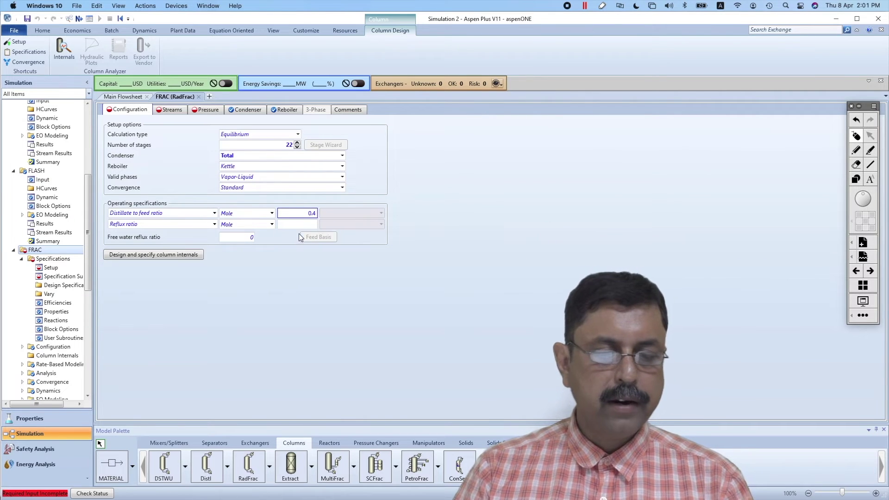
- Set the FRAC column's mole reflux ratio to 1.8
click(304, 225)
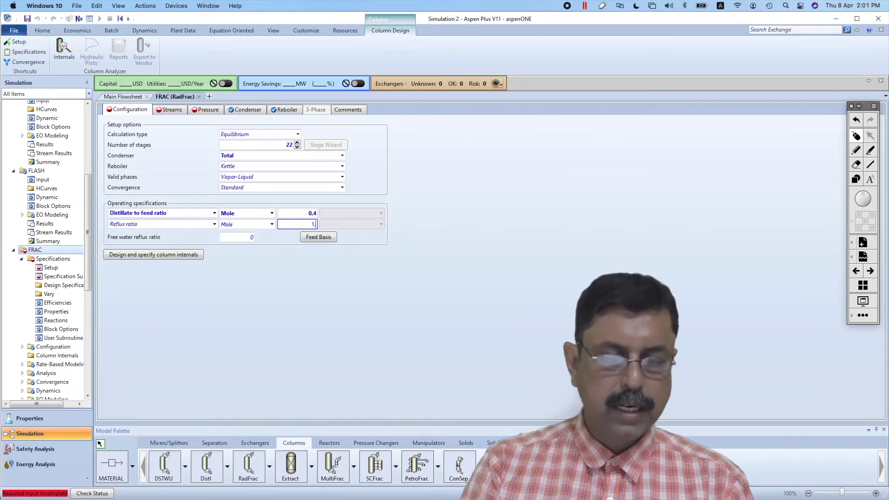
text(1.8)
key(Return)
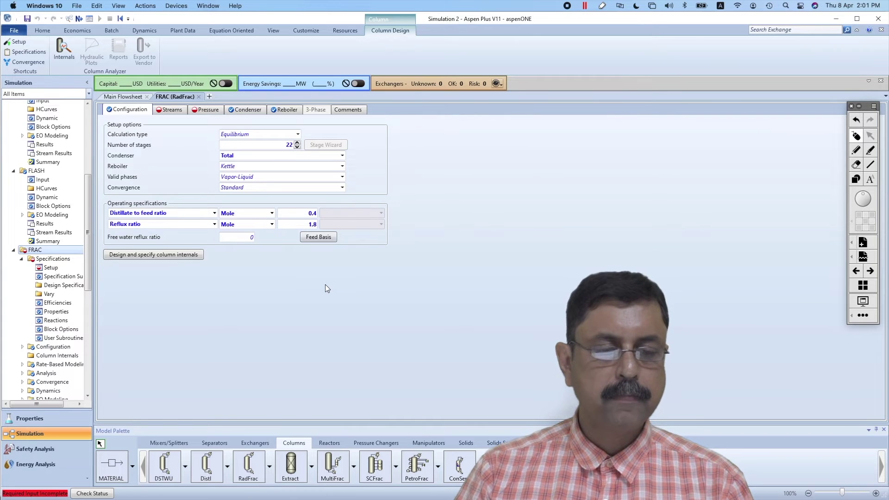
- Set the feed stage of stream MLIQ to 11 in the FRAC column
click(172, 110)
click(185, 148)
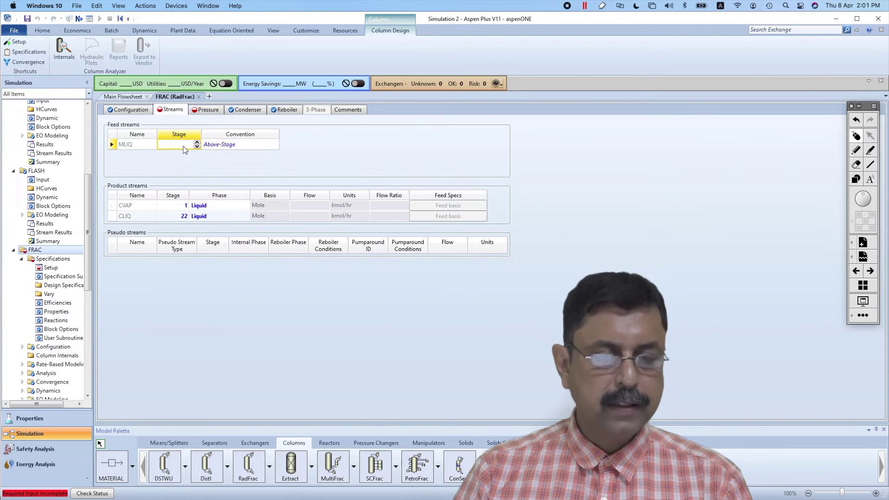
text(11)
key(Return)
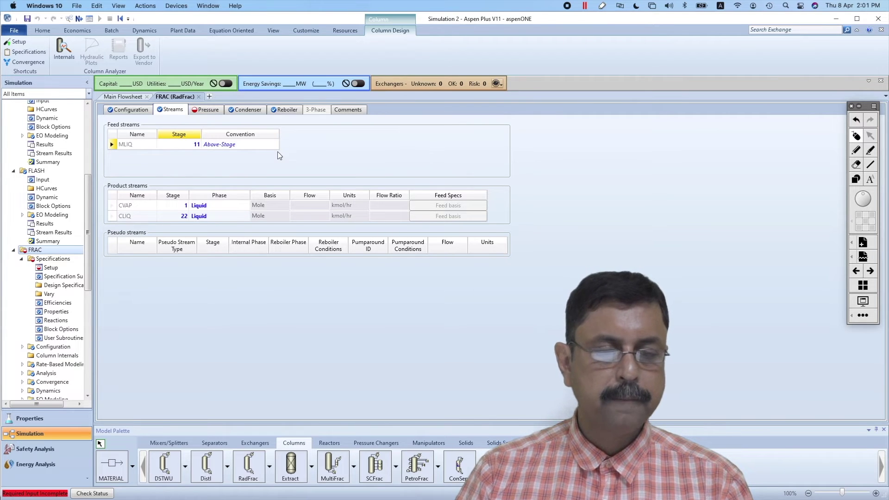
- Look up the column pressures in the presentation, and set the condenser pressure to 6.5 bar and the column pressure drop to 1.5 bar
click(211, 111)
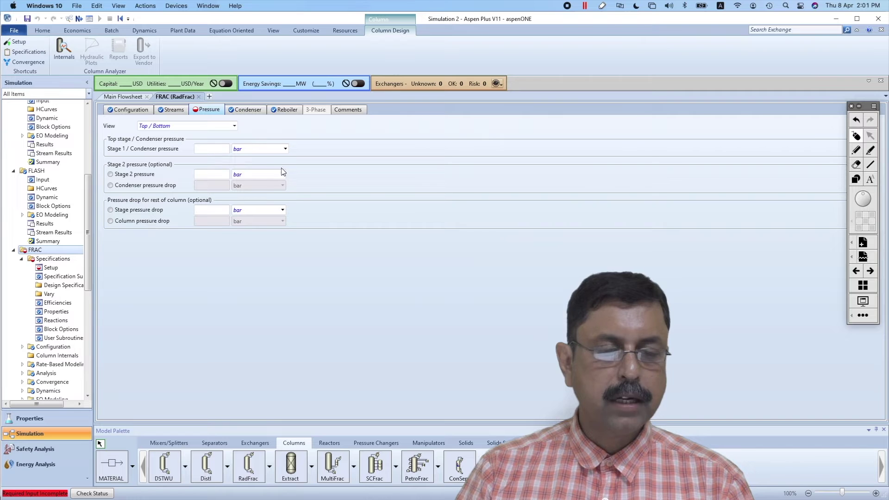
click(217, 148)
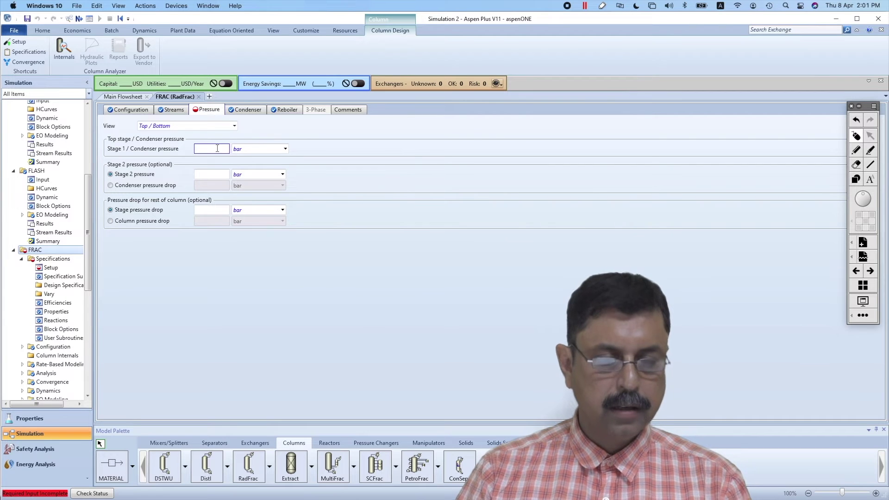
key(super+Tab)
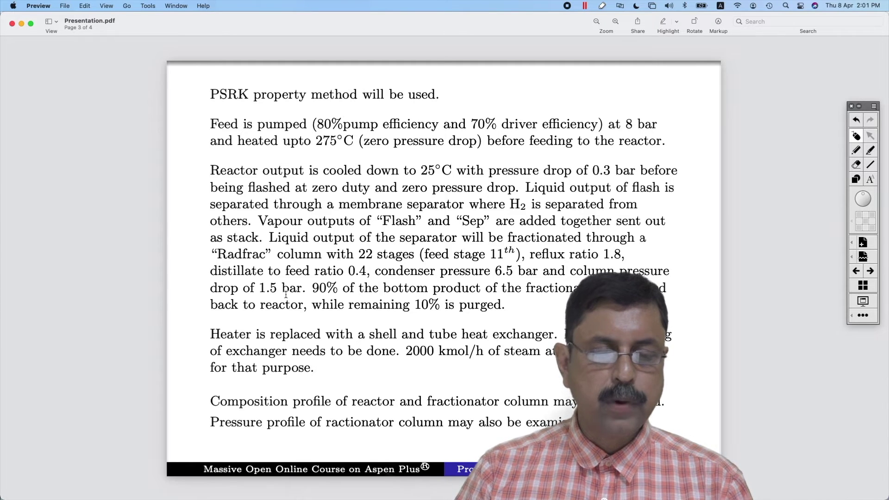
key(super+Tab)
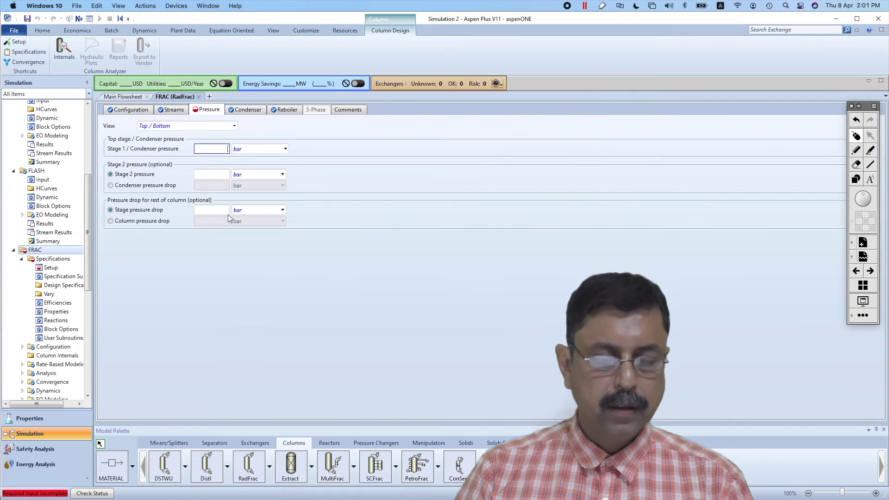
text(6.5)
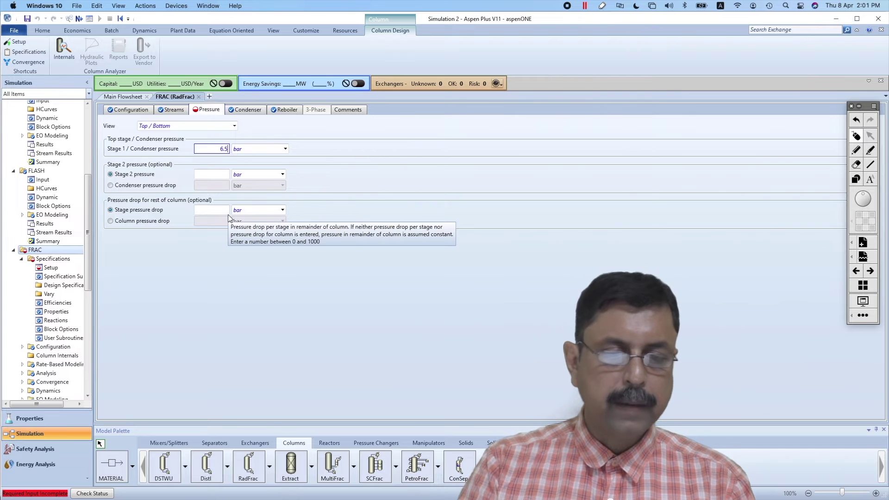
click(140, 221)
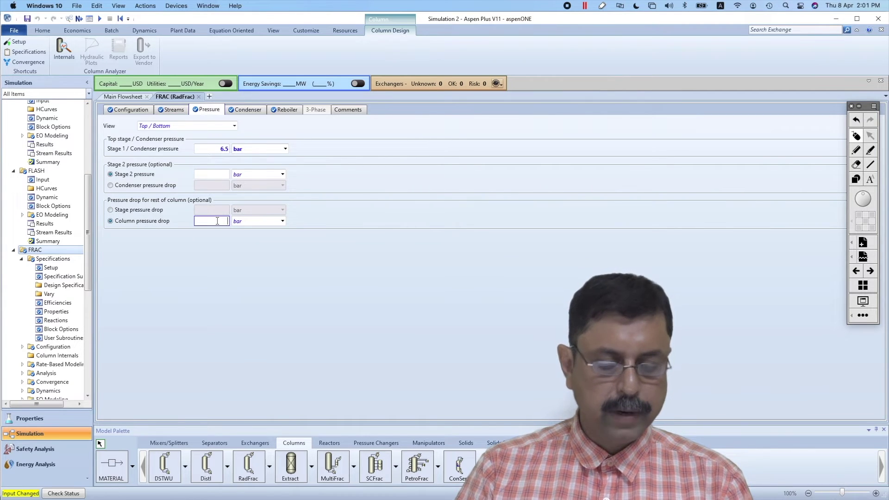
click(247, 259)
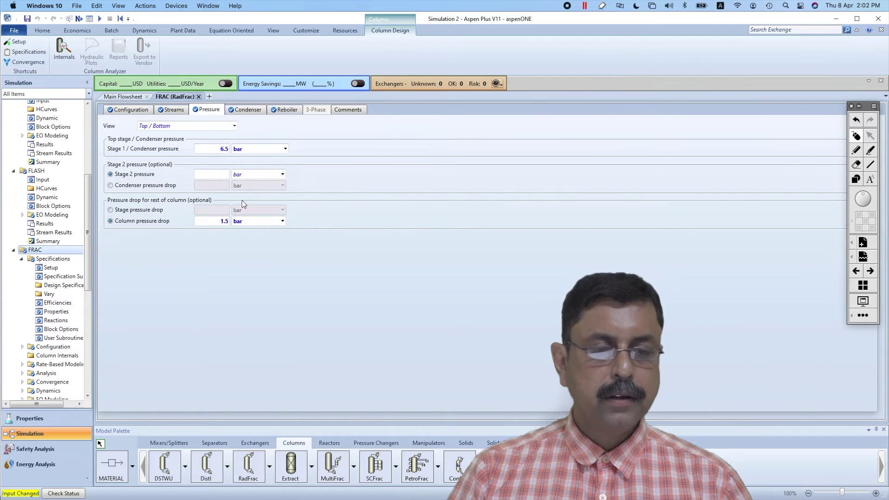
- Close the FRAC form and run the simulation from the main flowsheet
click(199, 97)
click(277, 280)
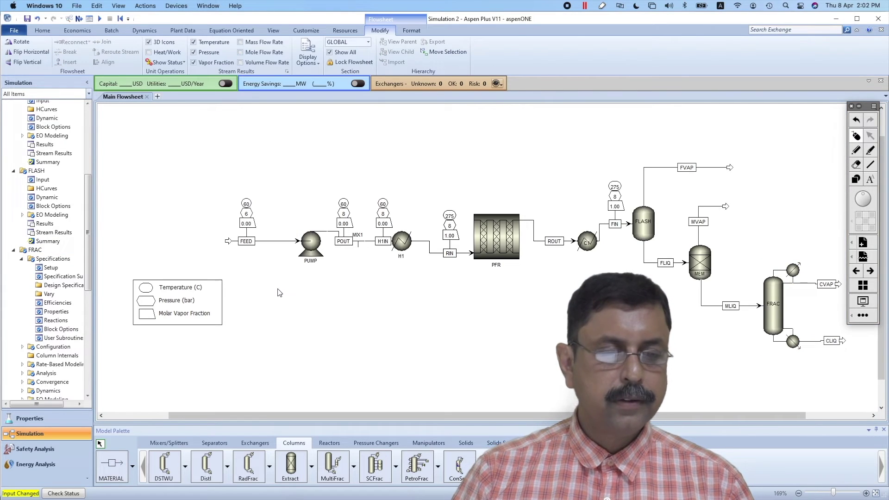
click(99, 18)
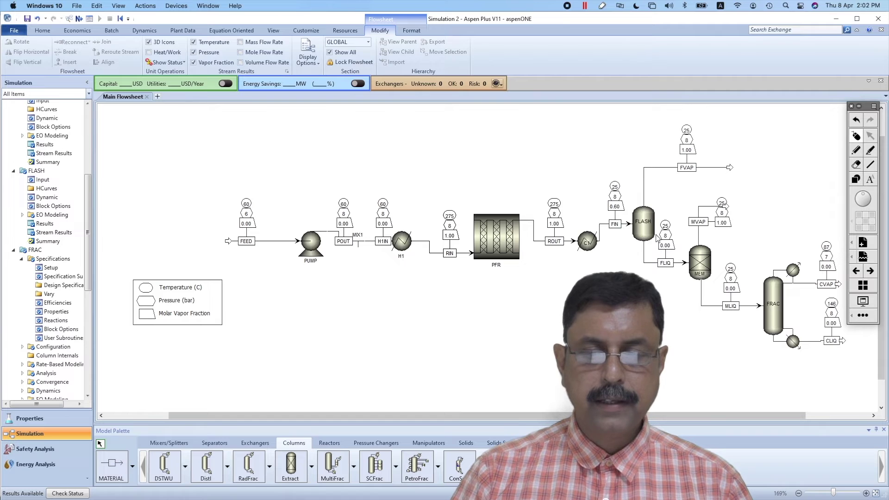
- Examine the mole flows, mass flows and mole fractions in the FVAP stream results and close them
double_click(701, 169)
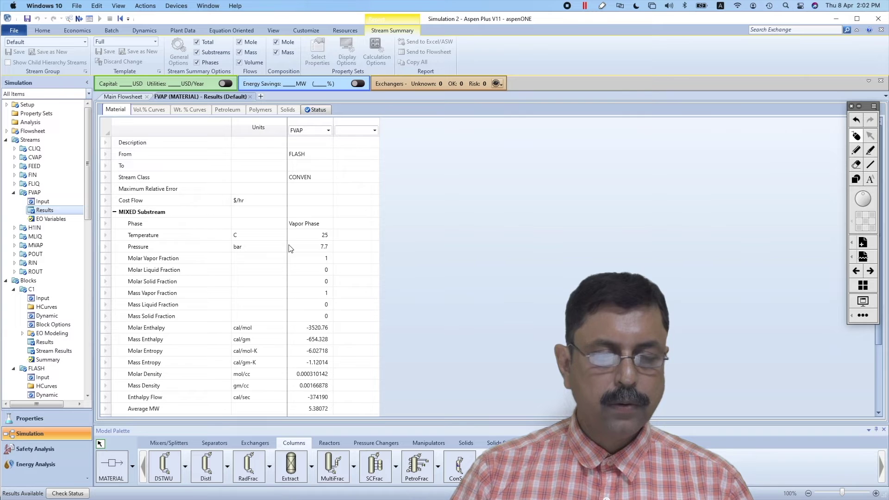
scroll(345, 259, down, 2)
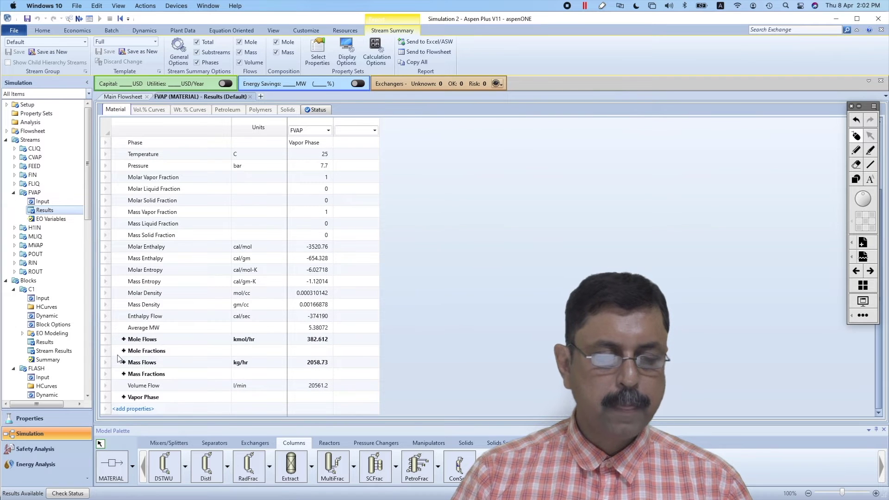
click(123, 340)
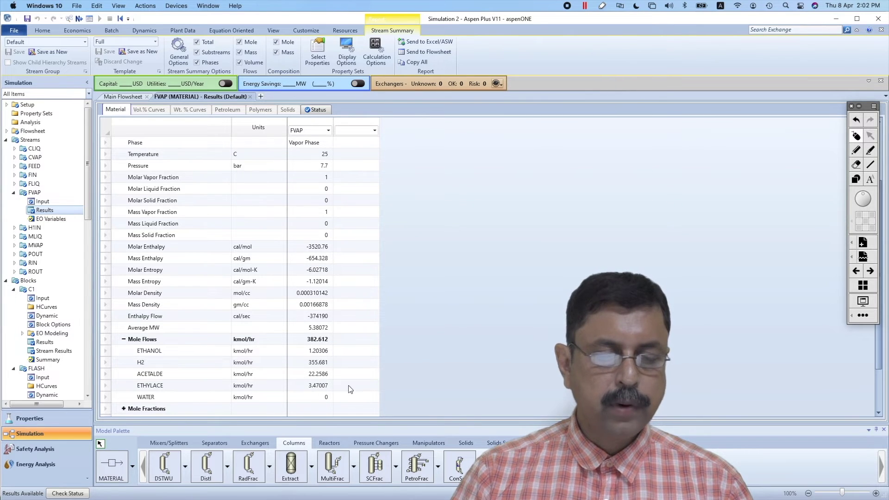
scroll(429, 376, down, 2)
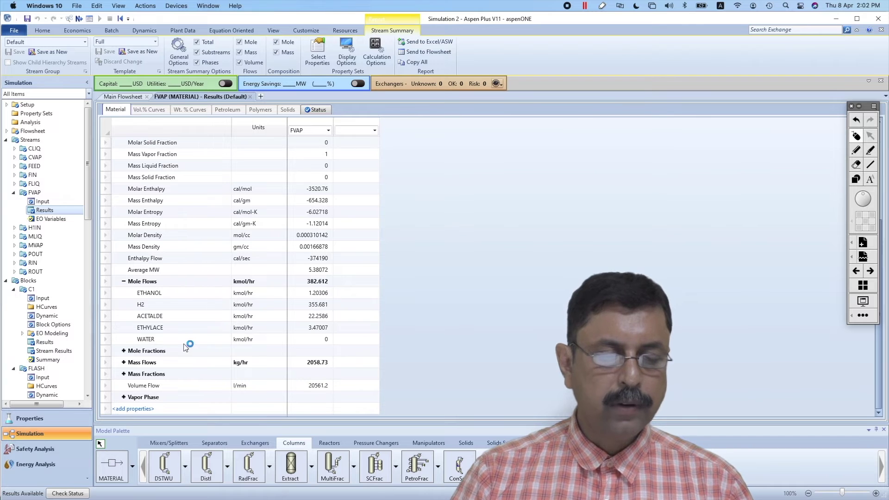
click(123, 363)
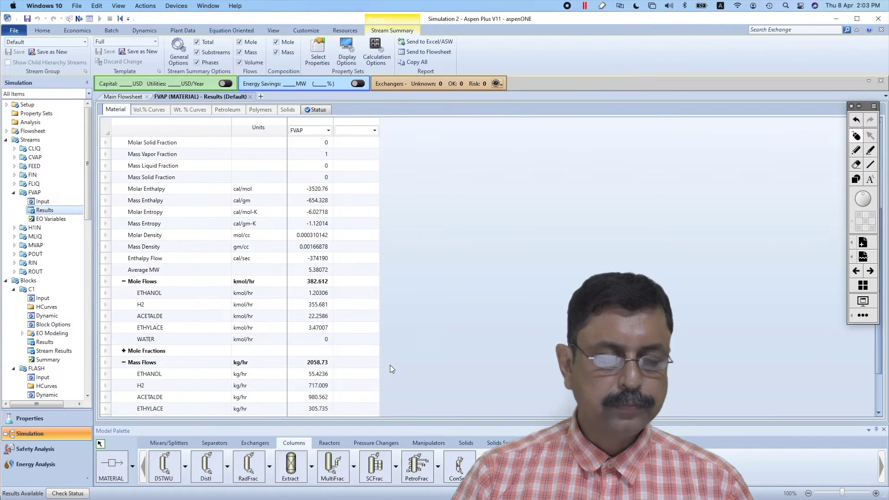
scroll(390, 365, down, 2)
scroll(390, 365, down, 1)
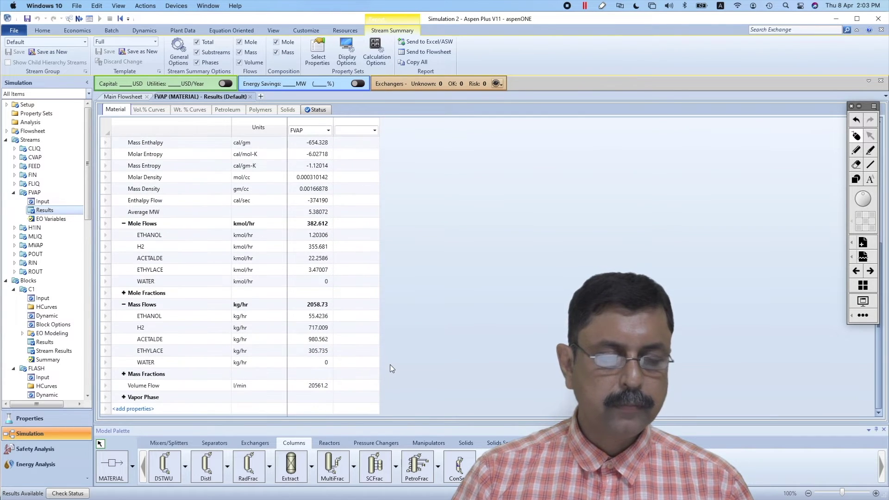
click(127, 293)
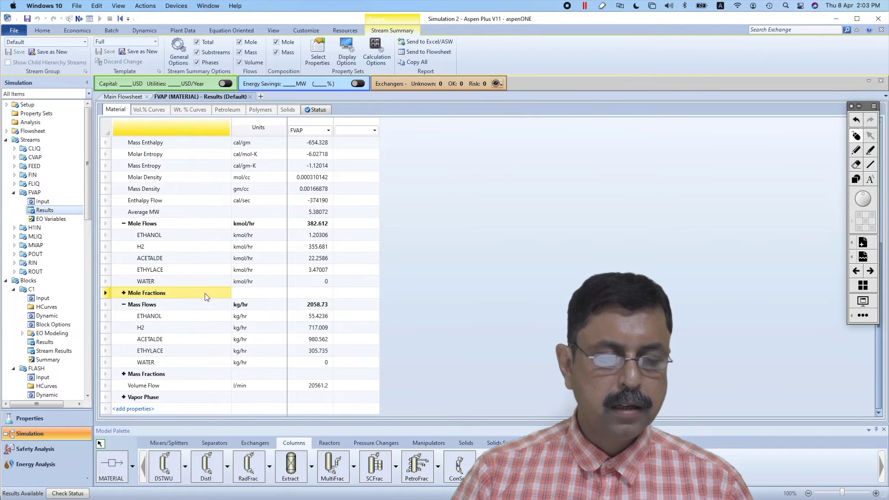
click(123, 293)
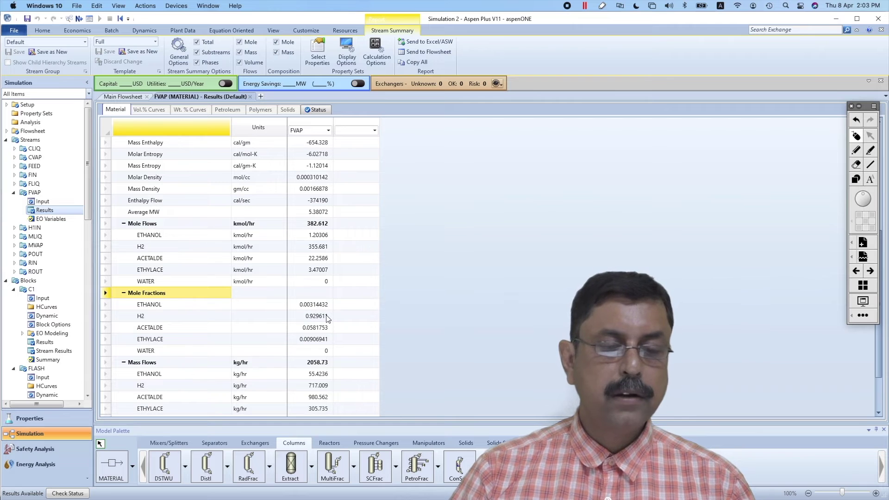
click(250, 97)
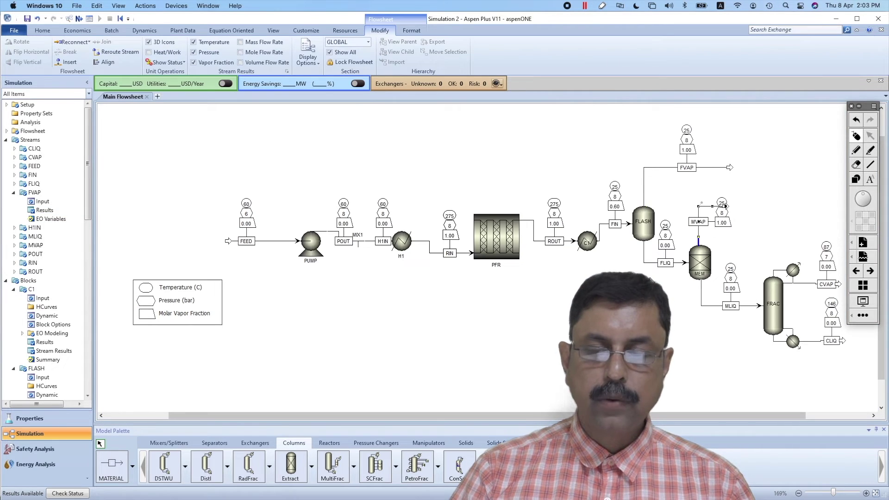
- Check the component mole flows in the MVAP stream results and close them
double_click(698, 222)
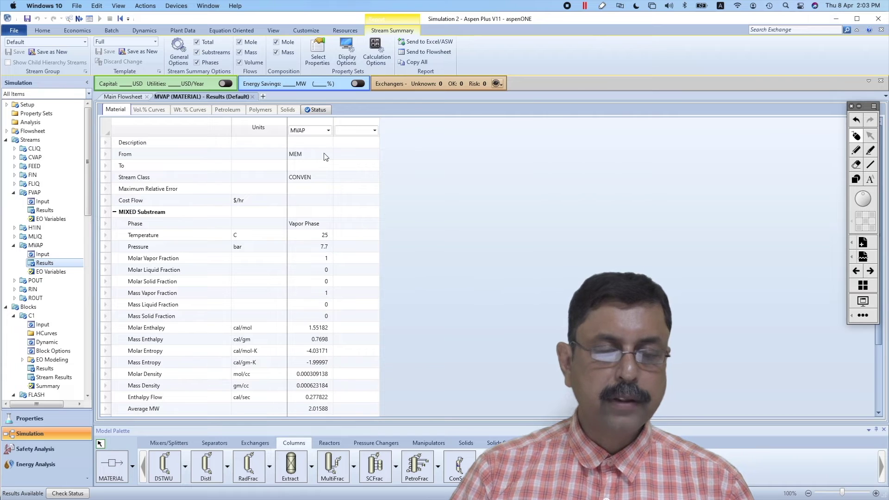
scroll(316, 309, down, 3)
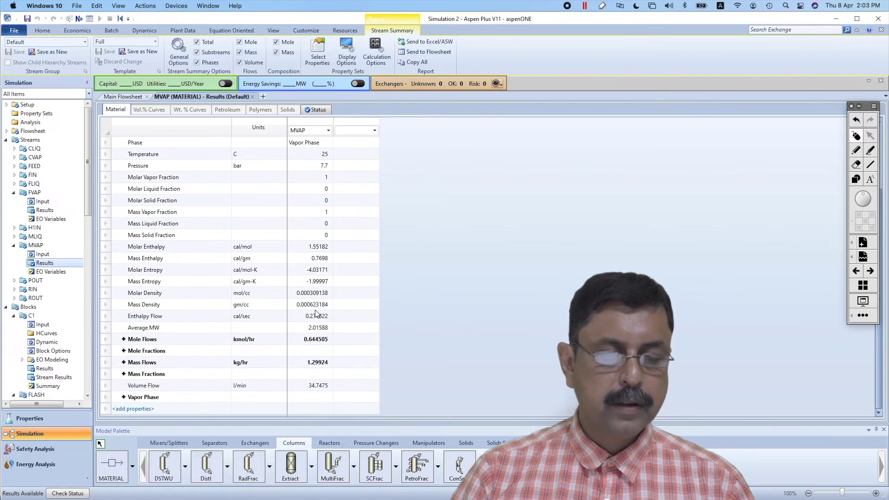
click(128, 341)
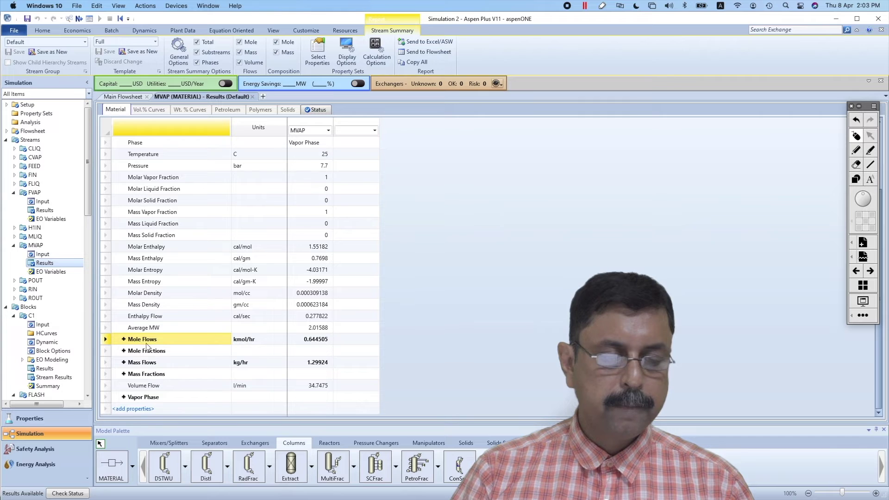
click(124, 340)
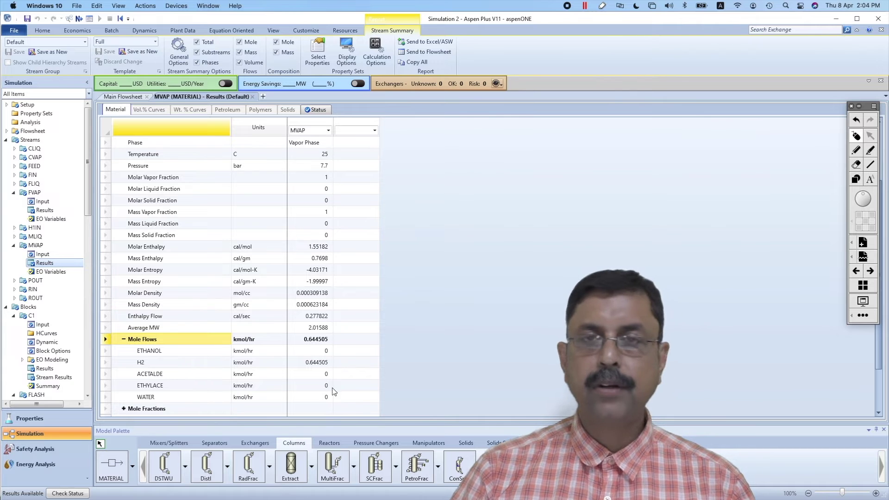
click(253, 97)
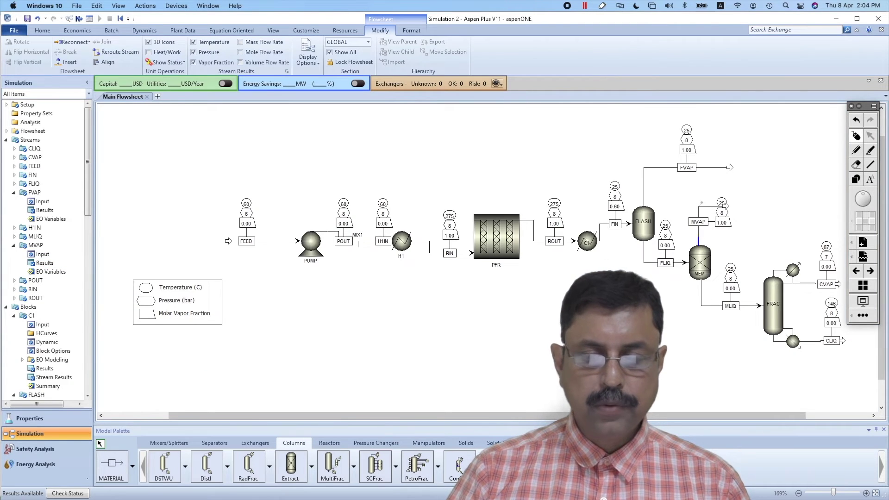
- Add a Mixer block just past the end of the FVAP stream and rotate its icon clockwise (Rotate Right)
click(176, 443)
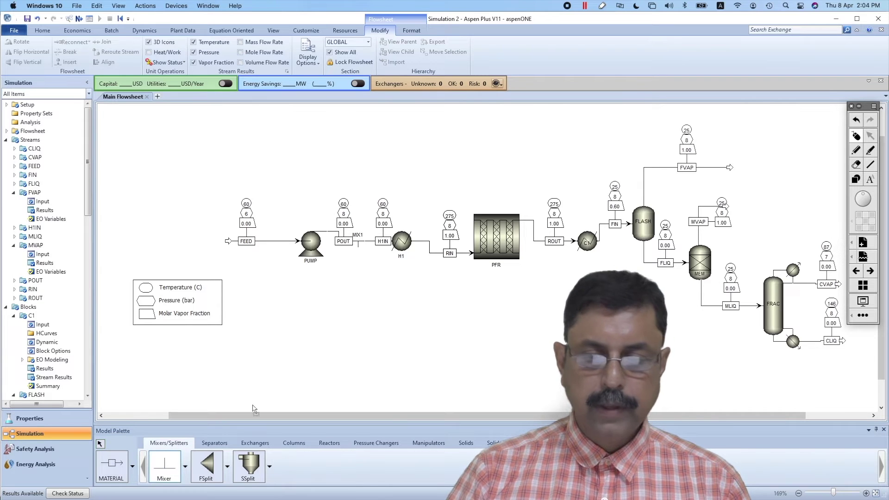
click(756, 178)
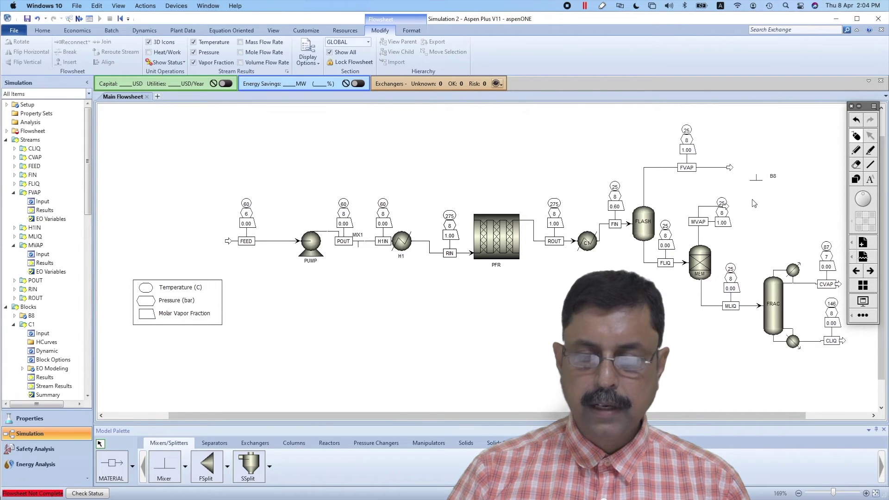
click(755, 183)
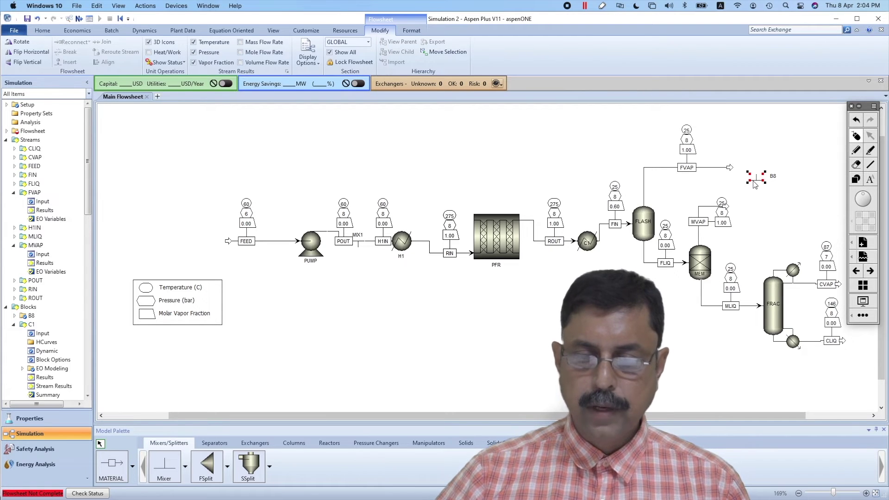
right_click(754, 183)
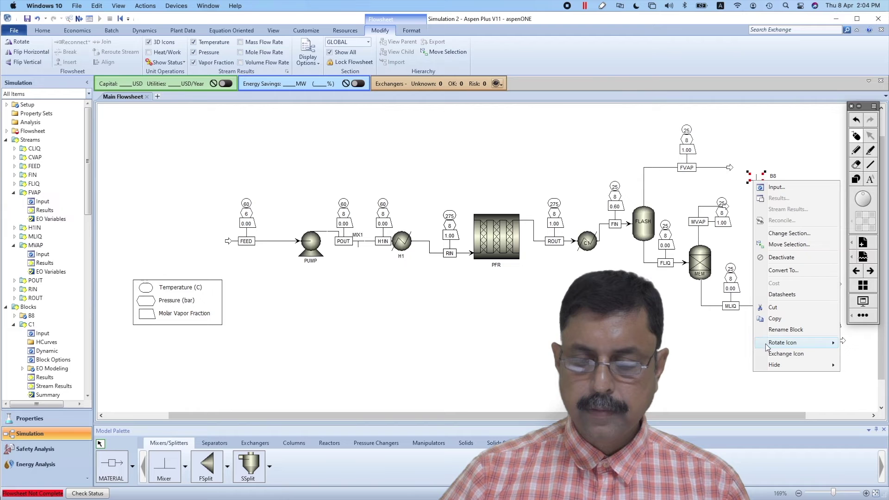
mouse_move(765, 344)
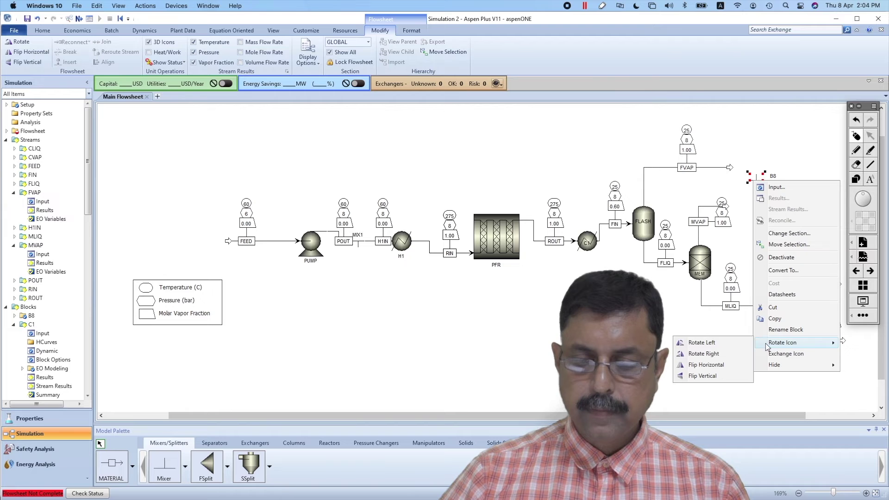
click(706, 354)
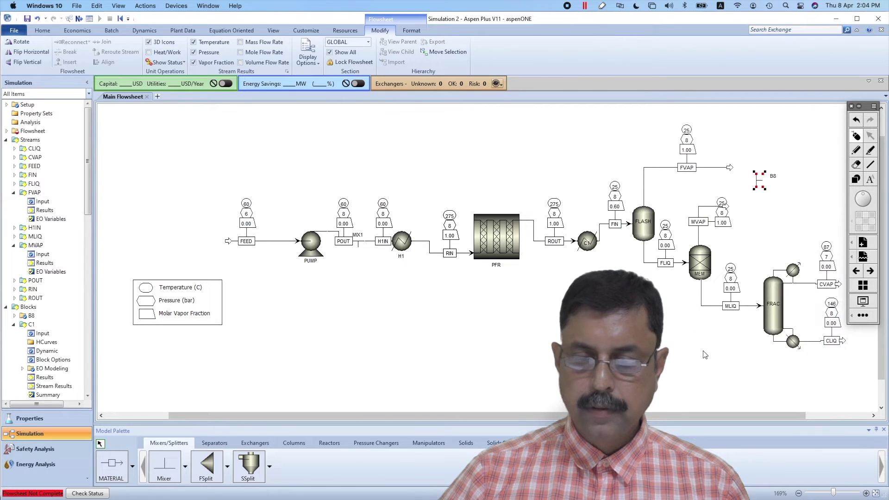
click(700, 362)
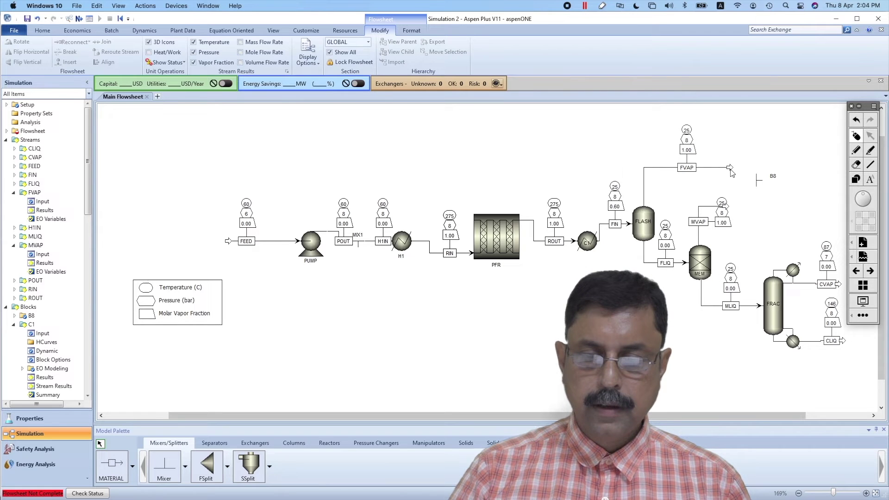
- Connect the FVAP and MVAP streams to the new mixer, with FVAP entering from above and MVAP from below
drag(730, 170, 756, 170)
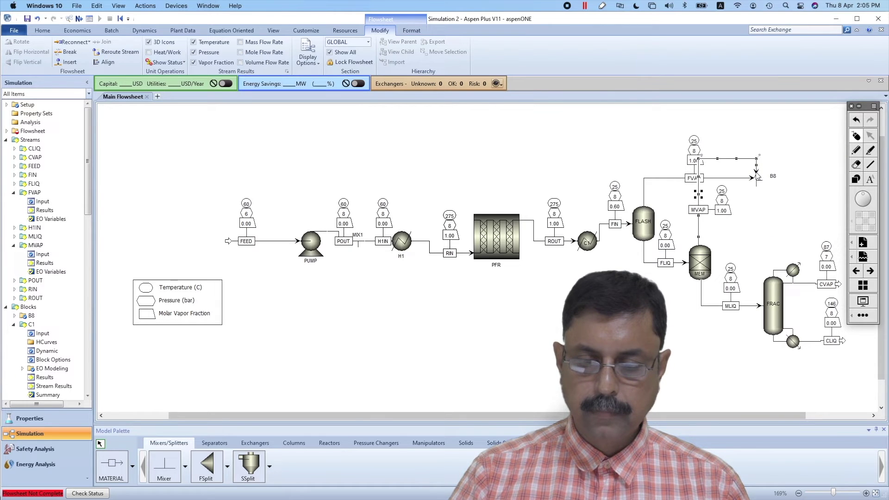
click(757, 175)
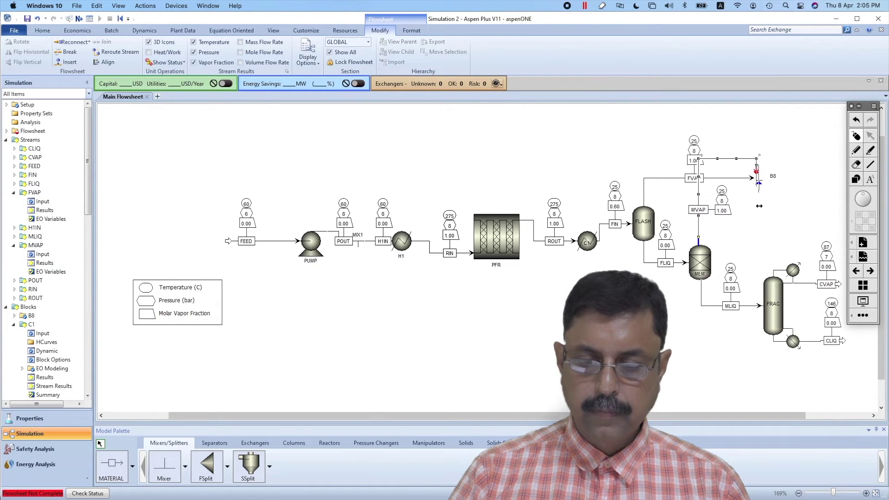
drag(759, 205, 758, 213)
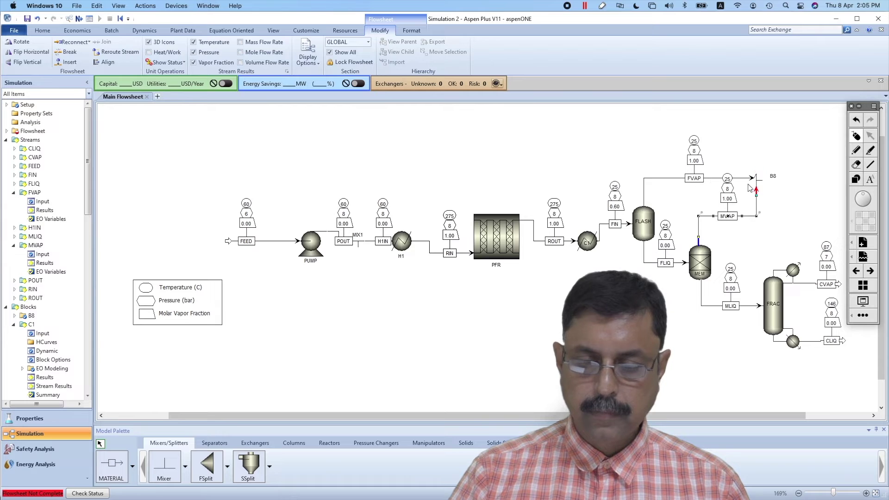
drag(753, 181, 755, 167)
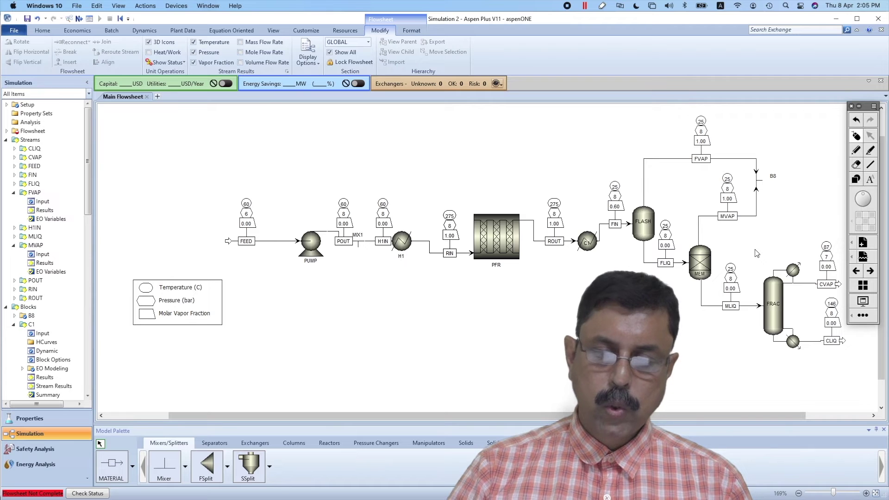
- Rename the new mixer MIX2, move its label clear of the outlet, and add an outlet material stream named M2OUT
click(772, 178)
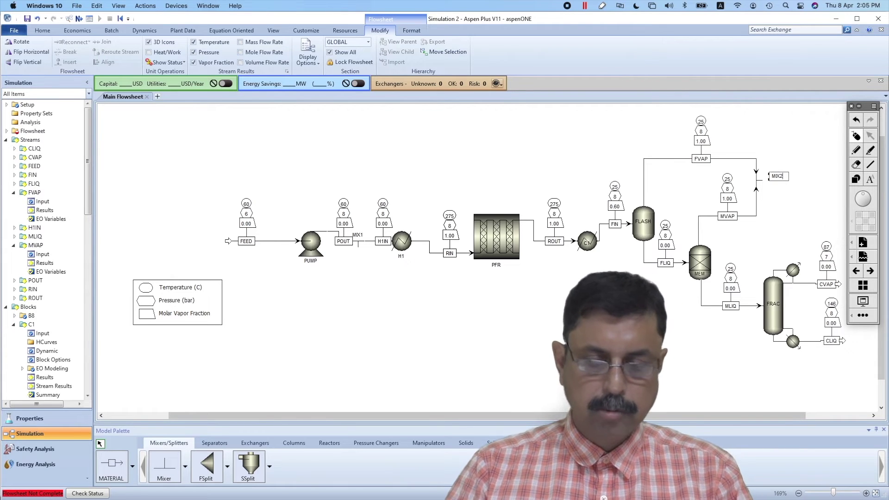
text(MIX2)
click(810, 194)
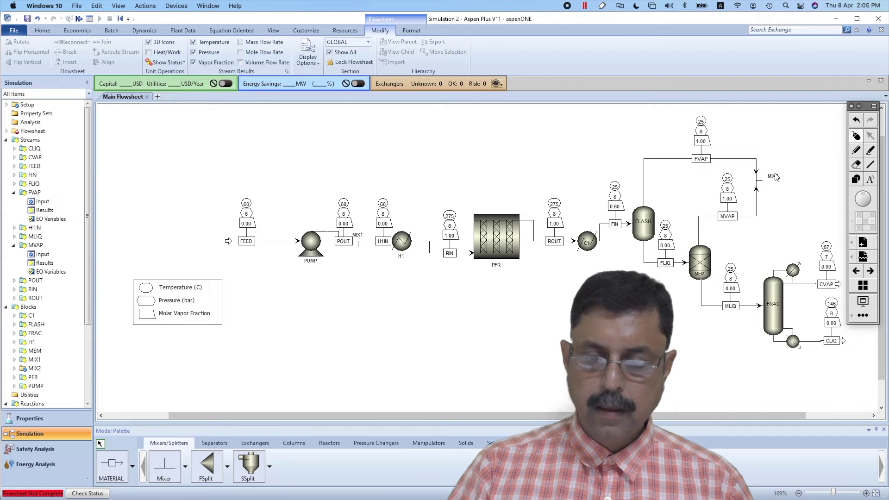
drag(772, 174, 767, 167)
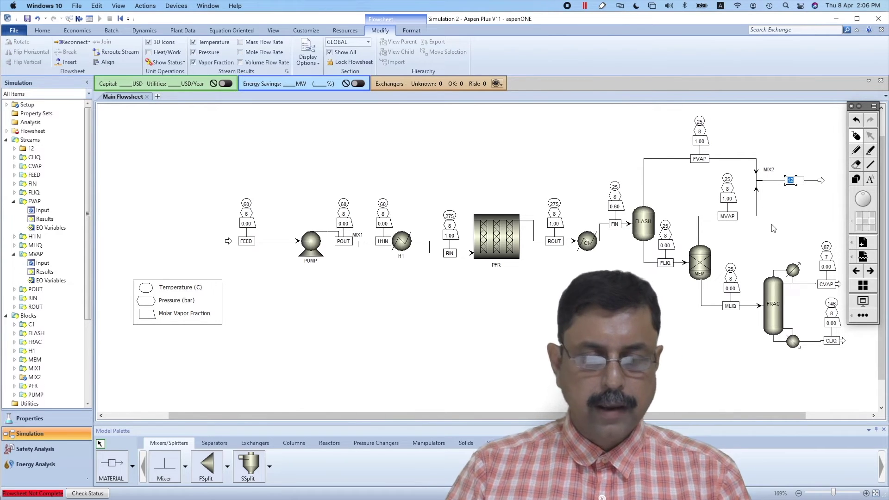
text(M2OUT)
key(Return)
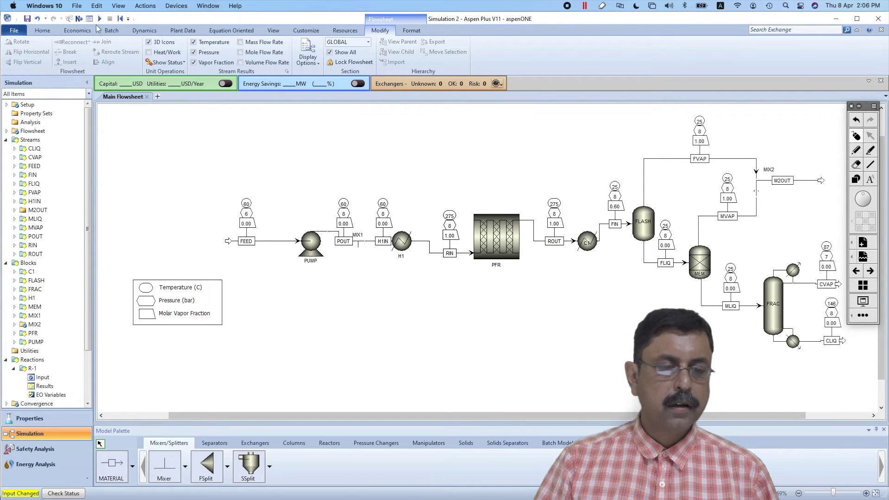
- Run the simulation and check the component mole flows in the M2OUT stream results
click(99, 20)
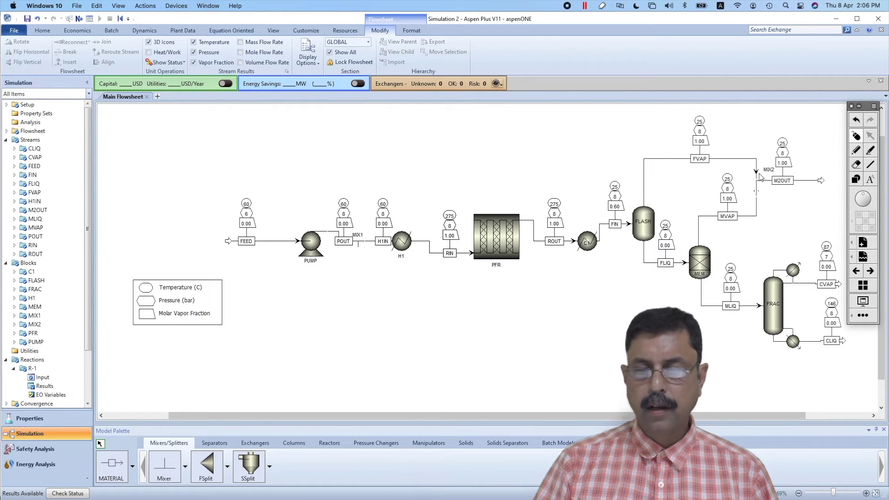
click(802, 181)
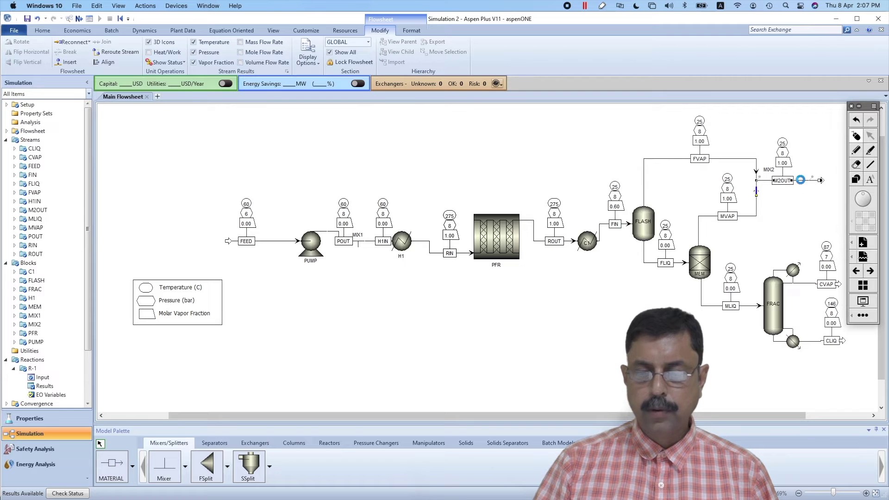
double_click(784, 176)
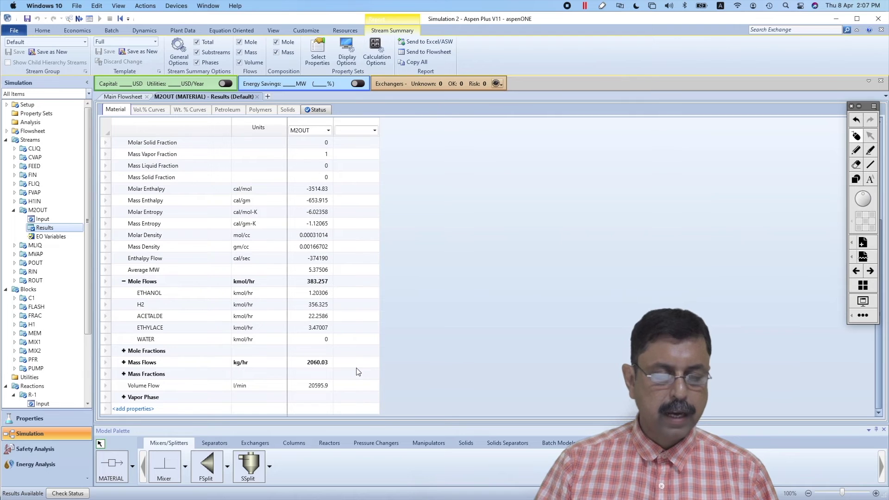
click(123, 351)
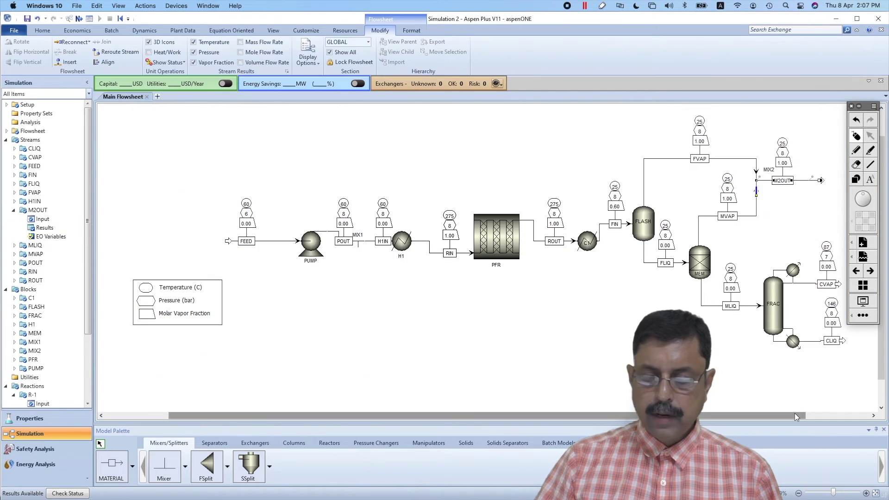
- Open the stream results of the FRAC column and examine the component mole flows of MLIQ, CLIQ and CVAP
drag(794, 413, 846, 414)
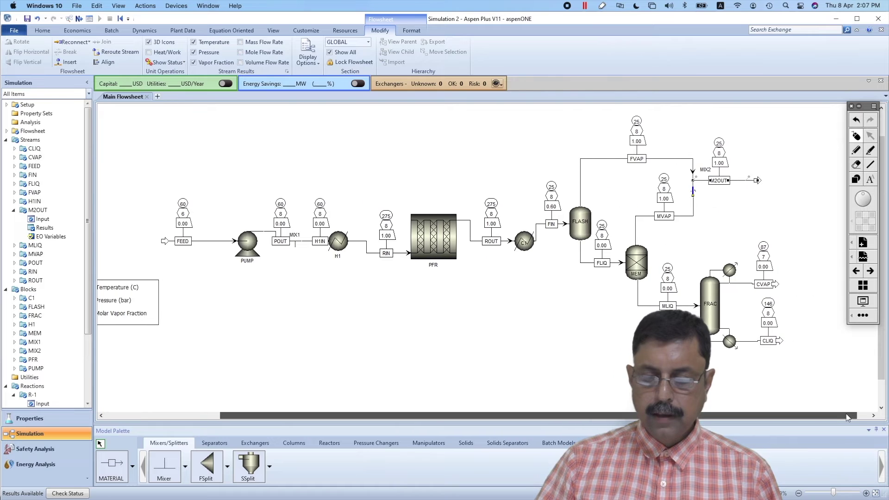
click(716, 317)
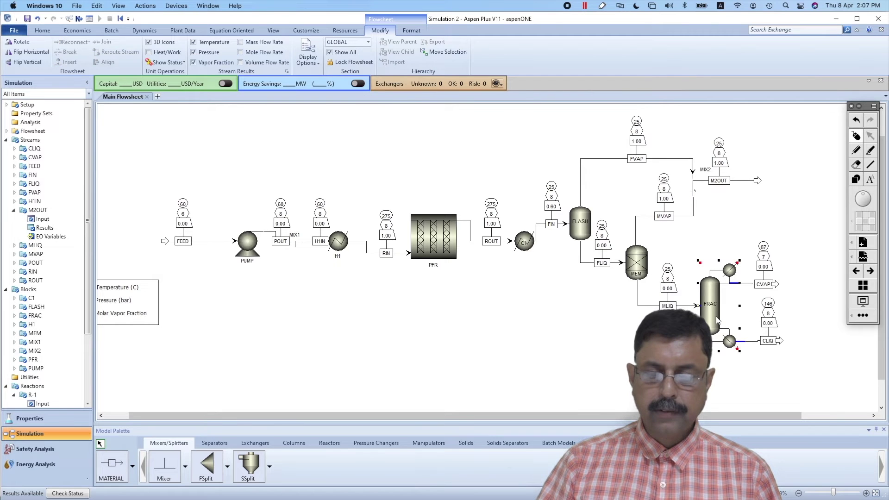
double_click(716, 319)
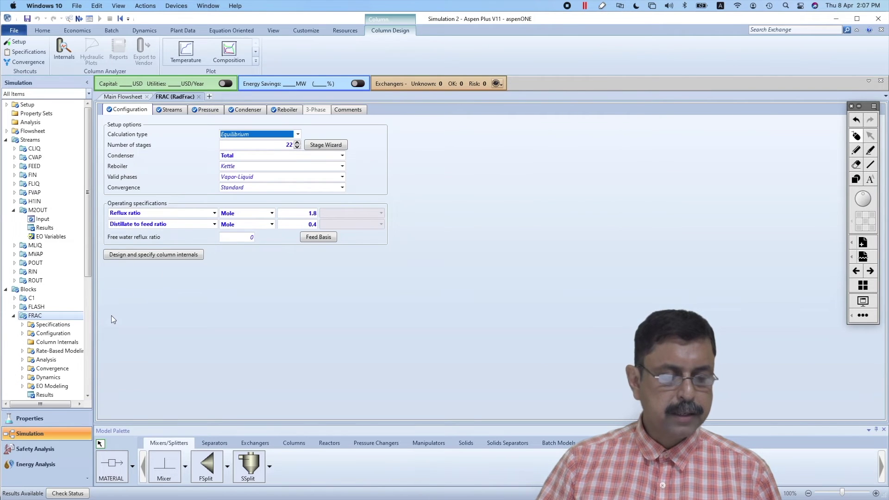
scroll(90, 340, down, 8)
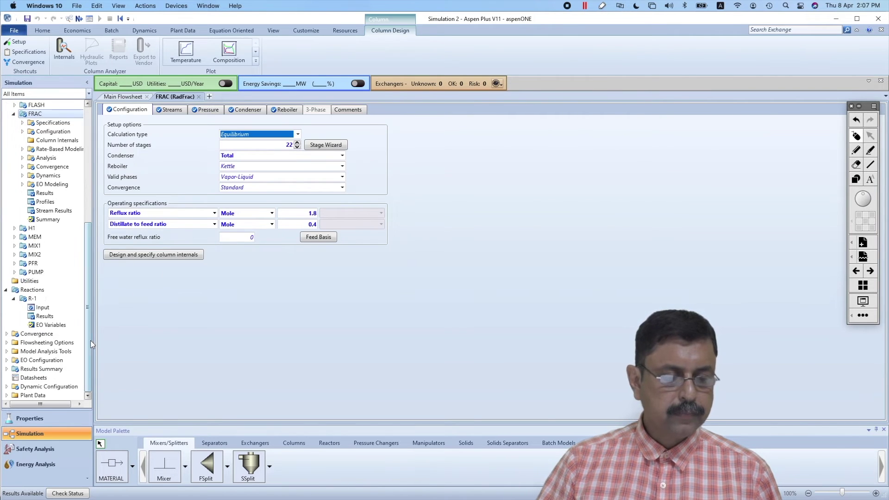
click(54, 211)
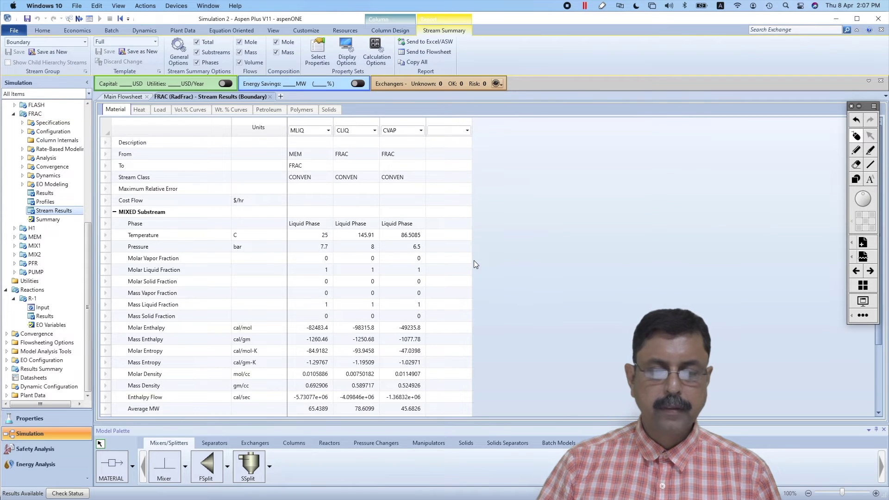
scroll(546, 274, down, 3)
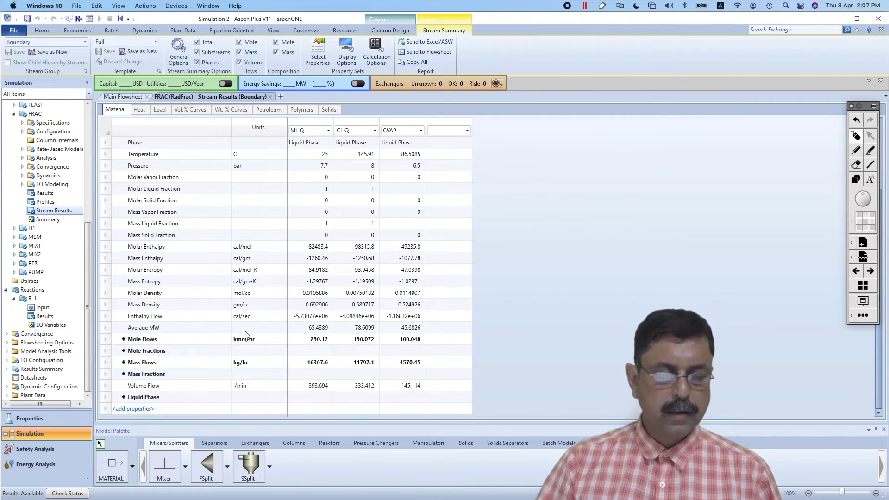
click(133, 341)
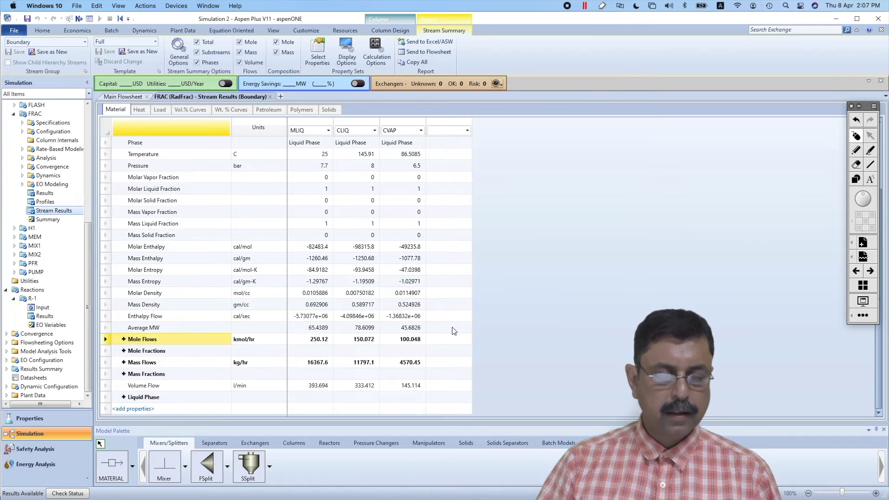
click(124, 339)
scroll(404, 377, down, 2)
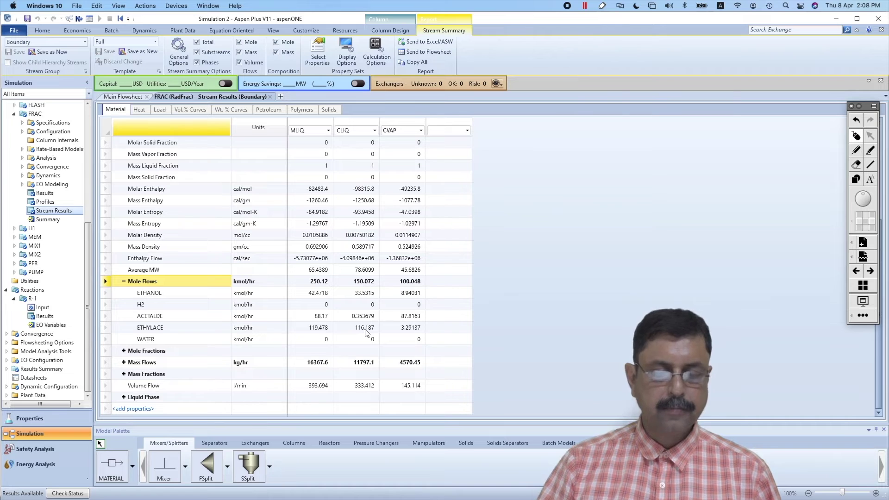
click(856, 151)
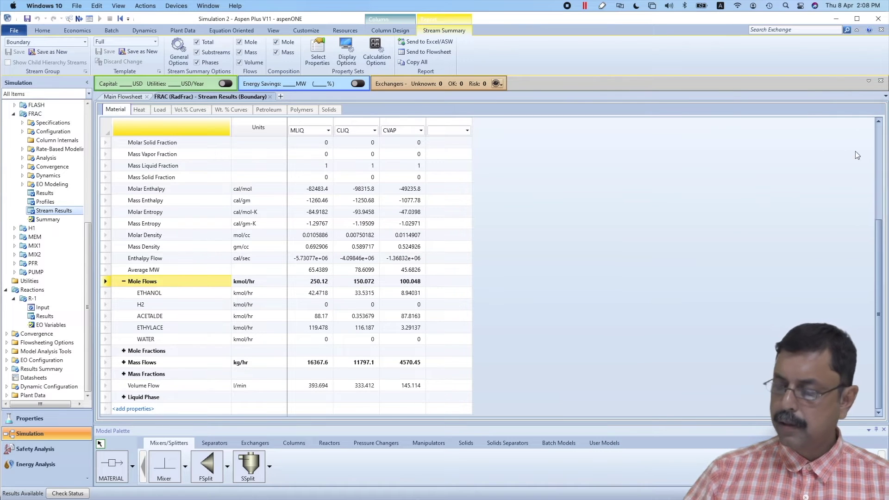
mouse_move(296, 123)
mouse_down()
mouse_move(298, 368)
mouse_move(463, 298)
mouse_move(377, 112)
mouse_move(301, 123)
mouse_up()
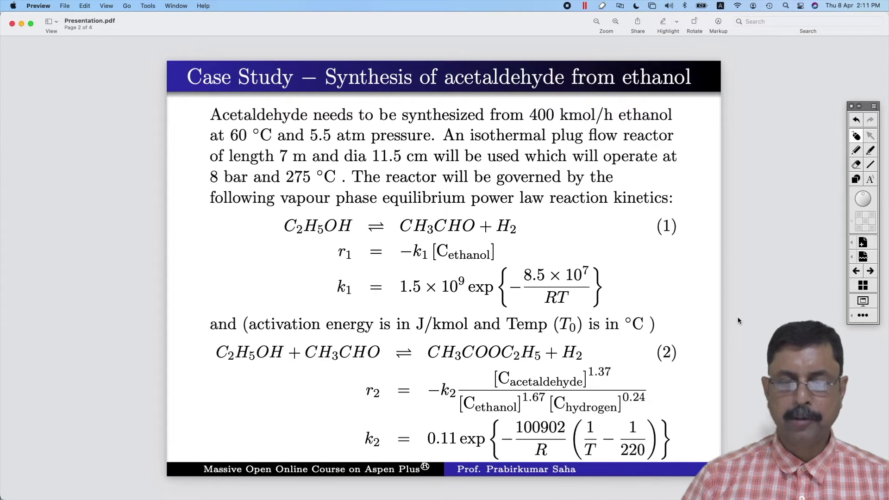
- On the case study slide, tick both reactions and the first rate equation, and underline ethanol in the second rate equation's denominator
click(855, 151)
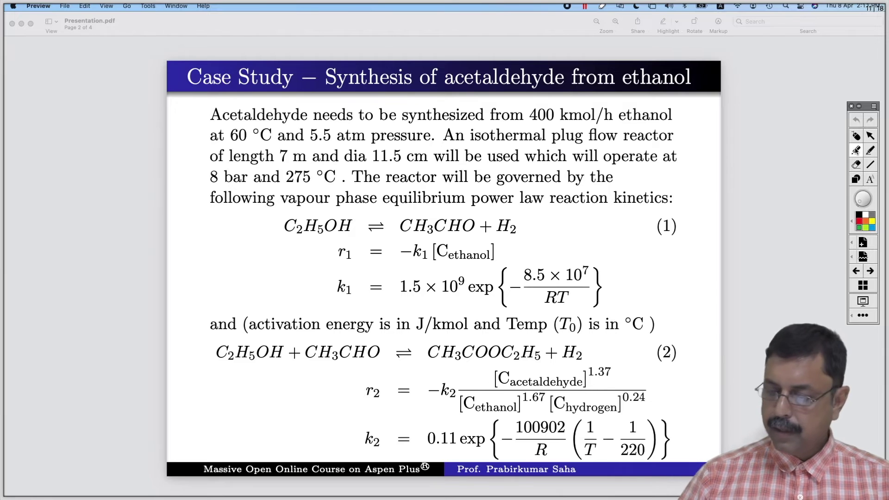
mouse_move(248, 227)
mouse_down()
mouse_move(264, 233)
mouse_move(291, 213)
mouse_up()
drag(191, 359, 212, 356)
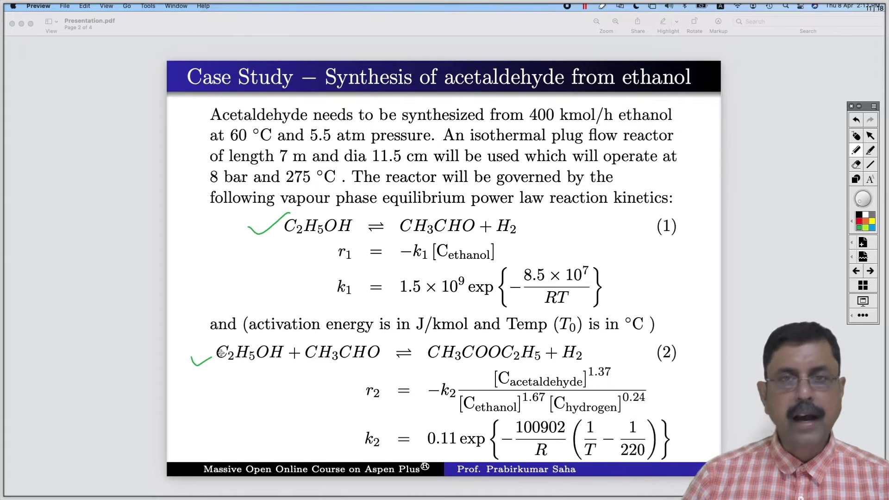
drag(476, 415, 518, 415)
drag(499, 246, 514, 240)
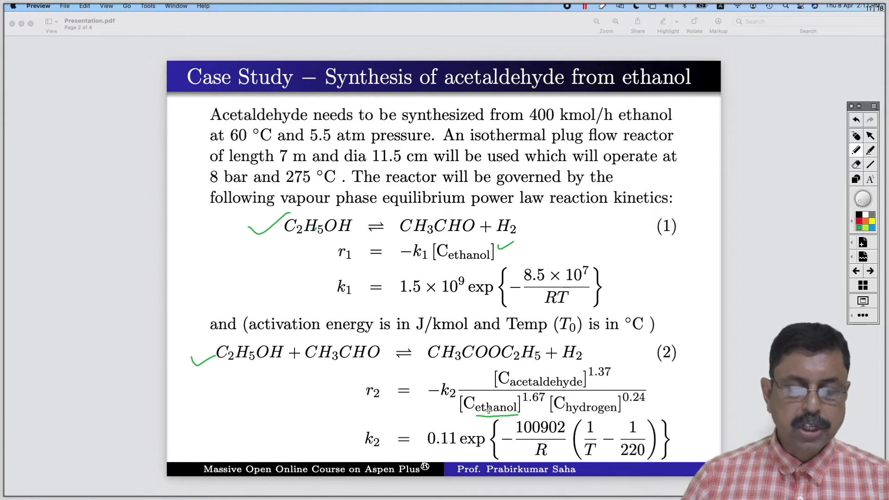
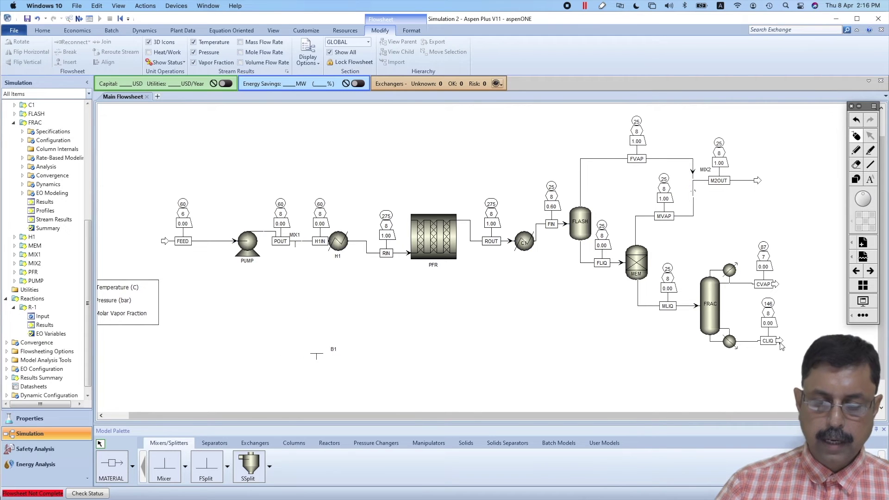
- Connect the CLIQ stream to the inlet of splitter B1 and add a material stream from B1 to MIX1
drag(781, 342, 326, 353)
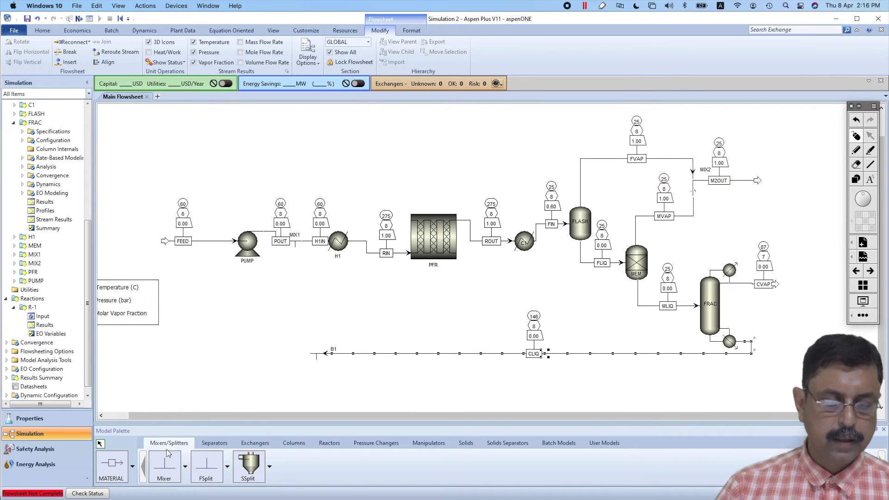
click(112, 464)
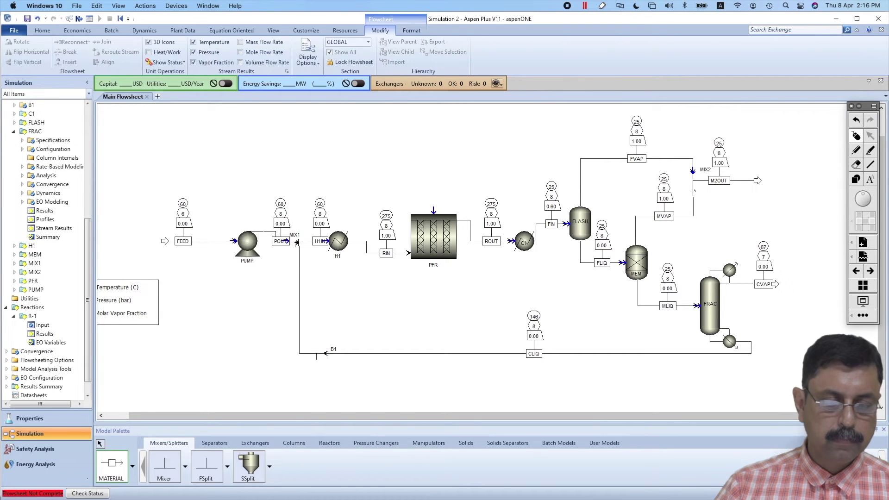
click(299, 231)
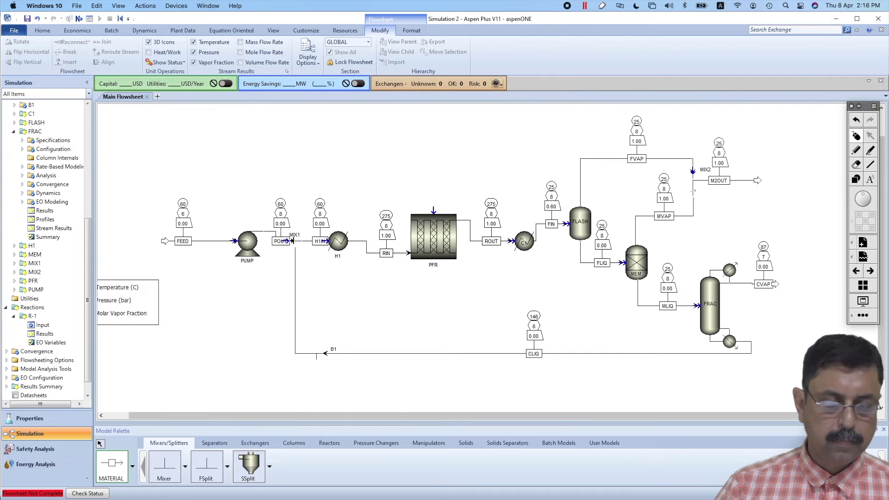
click(288, 241)
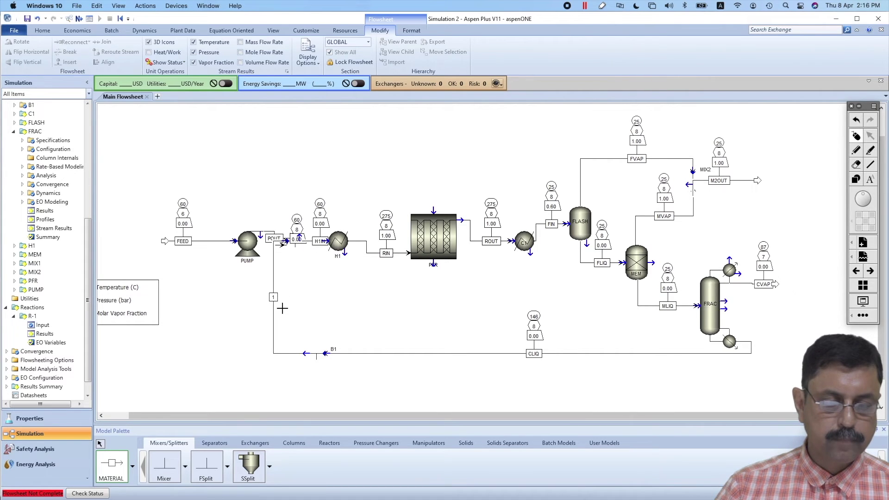
- Add a second material outlet stream to splitter B1 and extend its free end to below the FRAC column
click(305, 355)
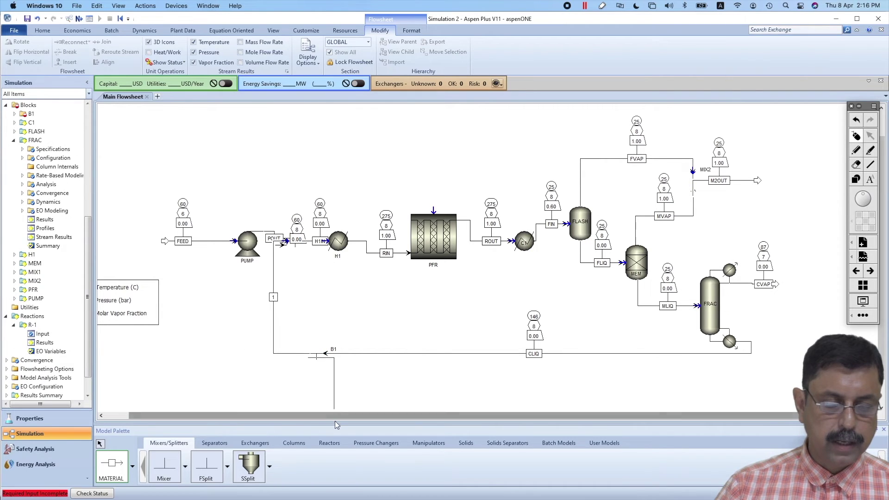
click(338, 389)
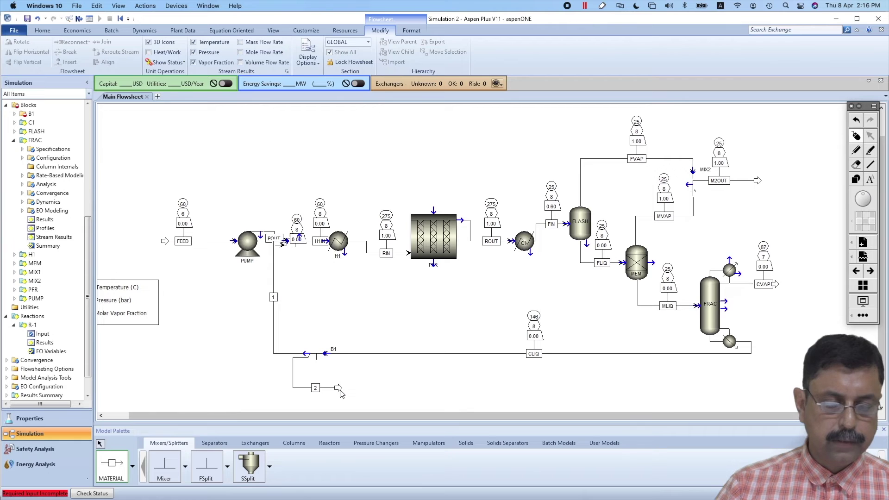
key(Escape)
drag(339, 389, 739, 388)
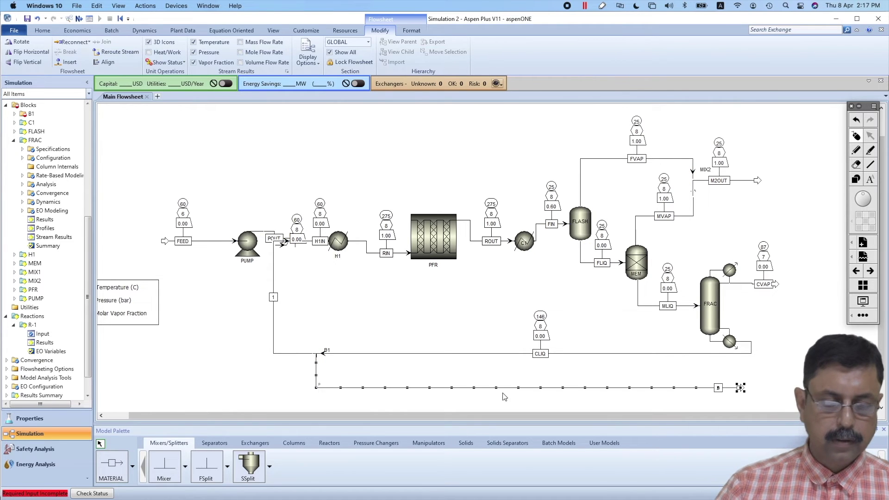
click(396, 316)
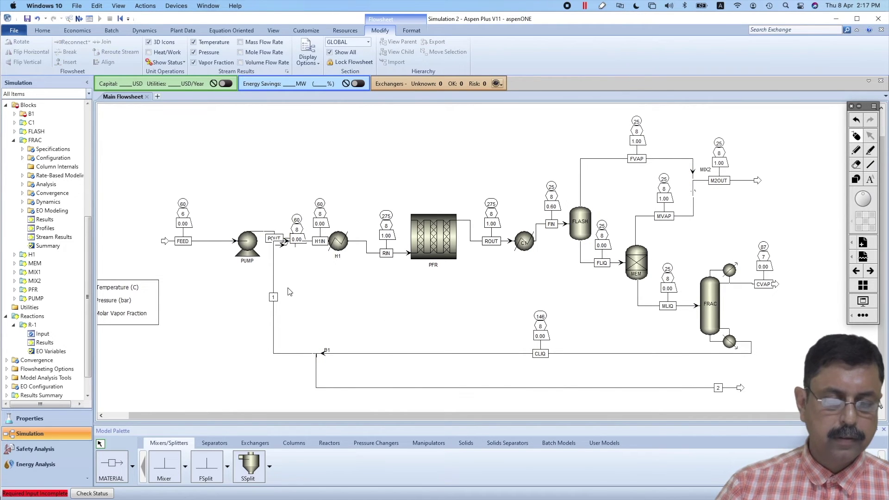
- Move the PUMP block farther from MIX1 and tidy the routing of the POUT and recycle streams into MIX1
click(284, 247)
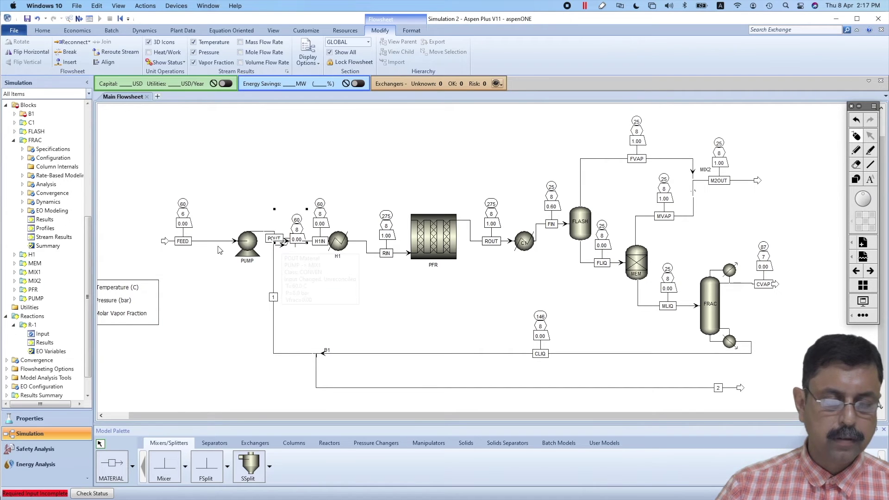
drag(256, 245, 225, 245)
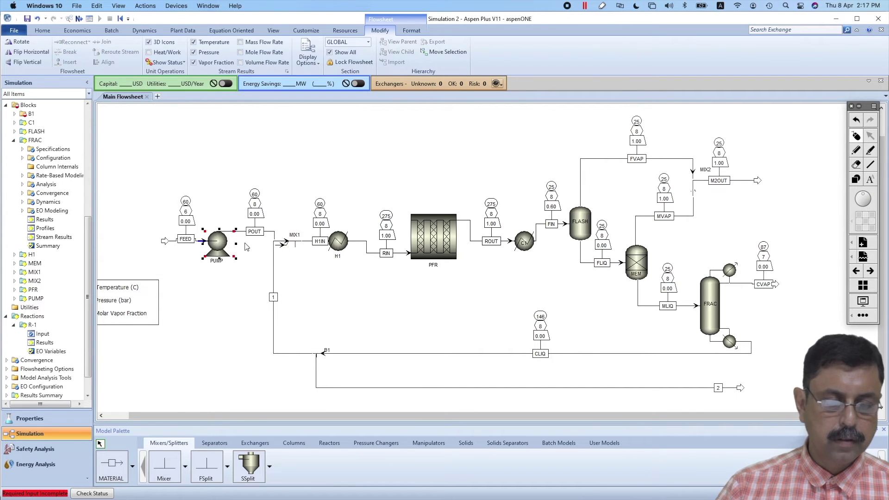
click(258, 265)
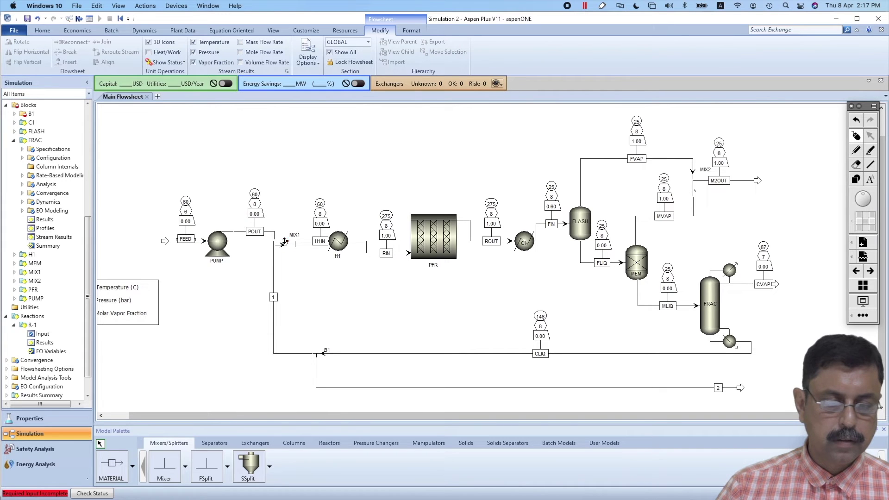
drag(284, 241, 296, 255)
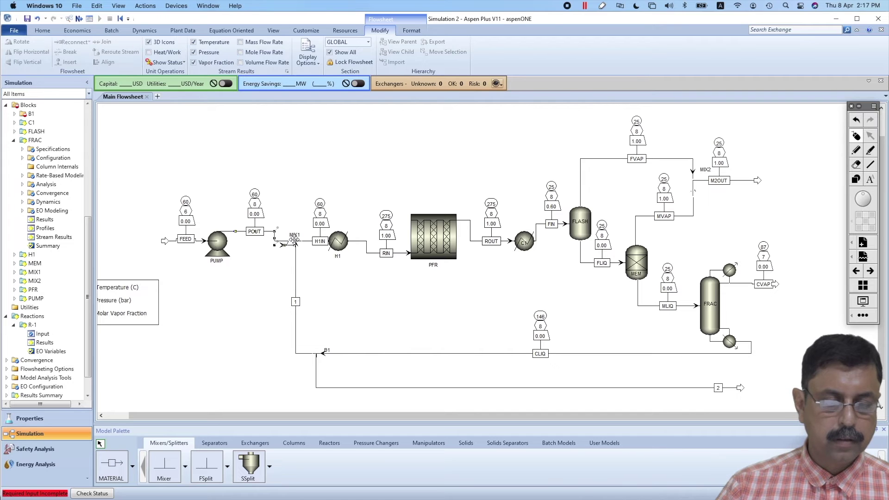
click(291, 244)
click(288, 261)
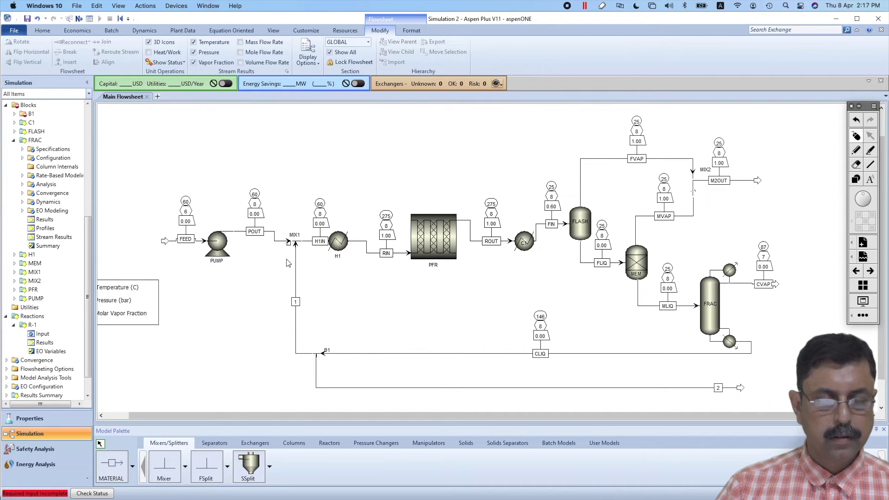
click(290, 242)
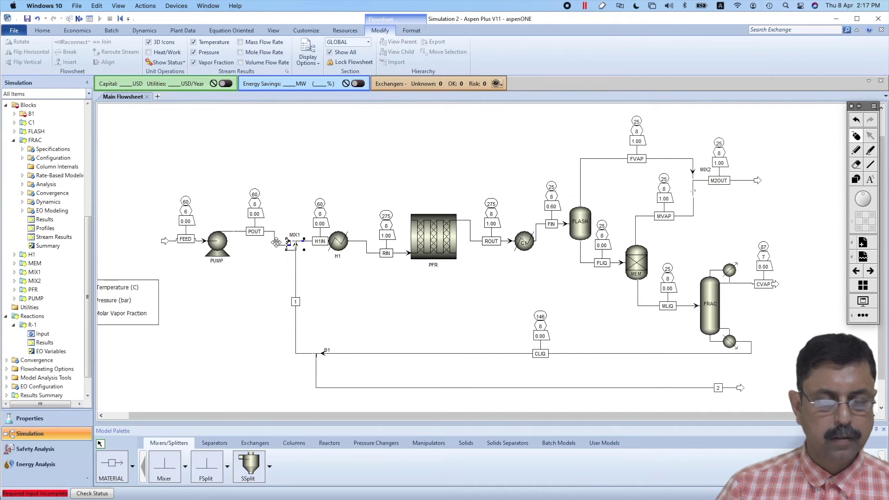
click(314, 262)
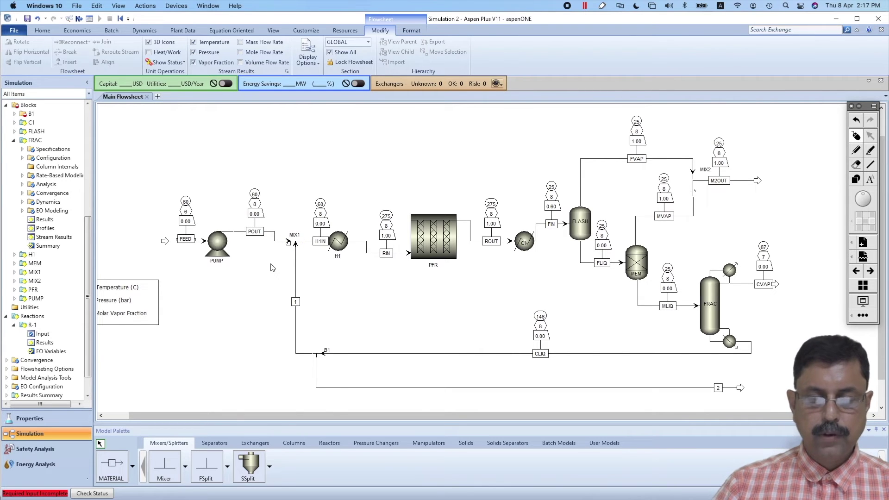
- Rename the stream from B1 to MIX1 as RECYLE and the other B1 outlet as PURGE
click(297, 303)
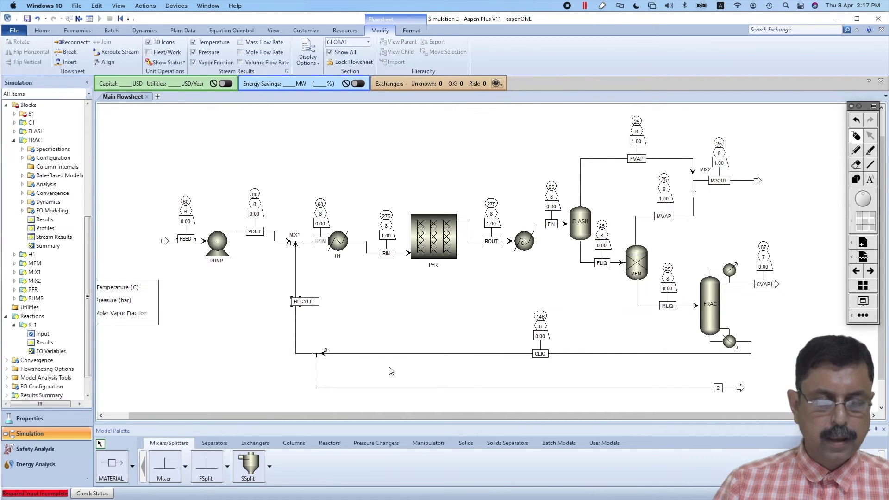
text(RECYCLE)
click(717, 388)
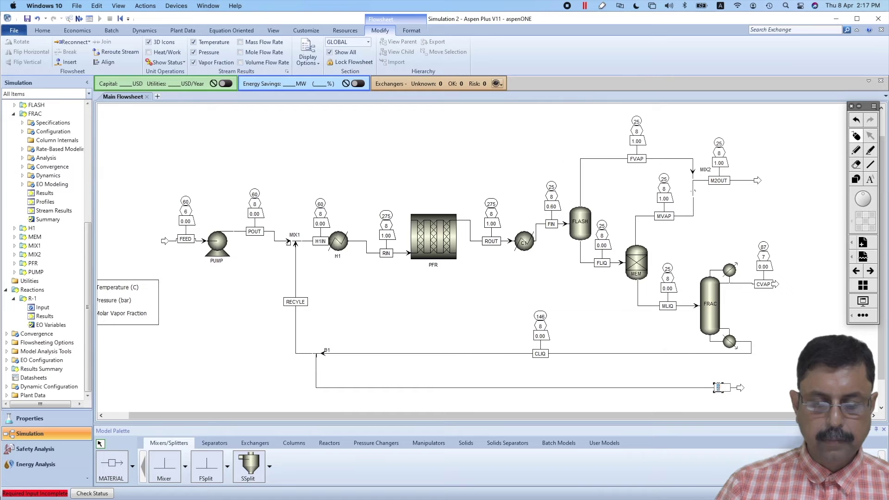
text(PURGE)
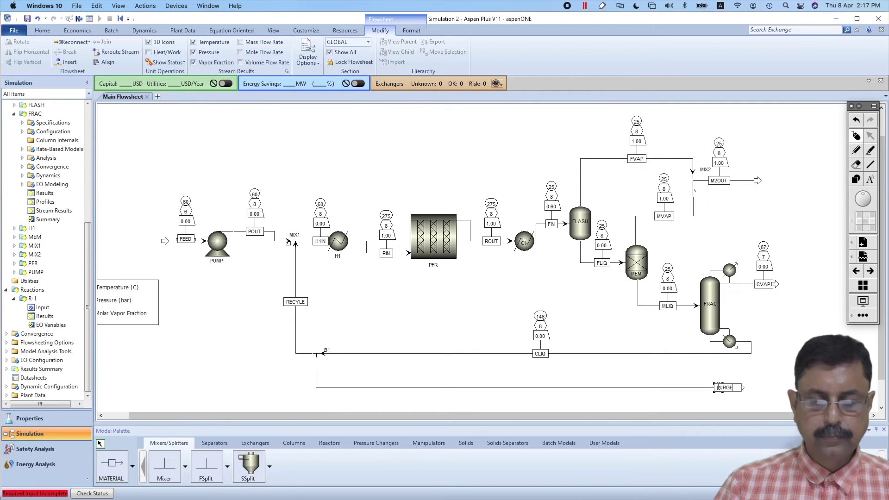
key(Return)
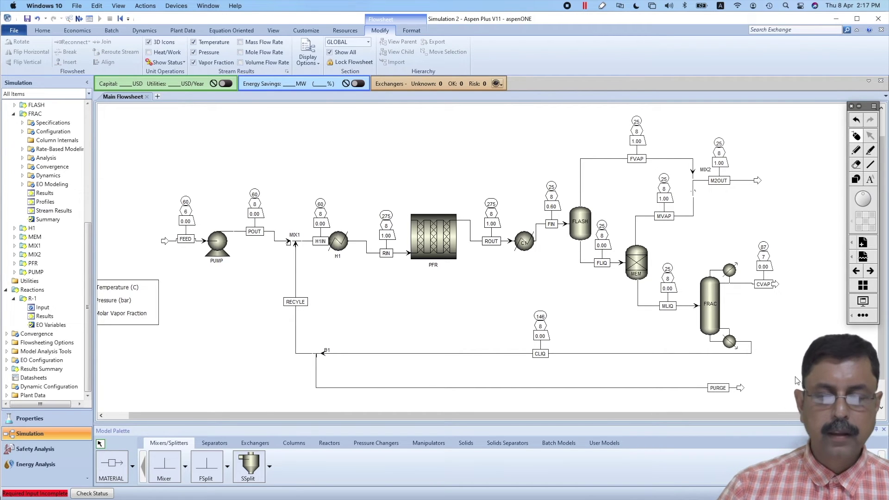
- Set the PURGE split fraction of splitter B1 to 0.1 and return to the main flowsheet
click(79, 19)
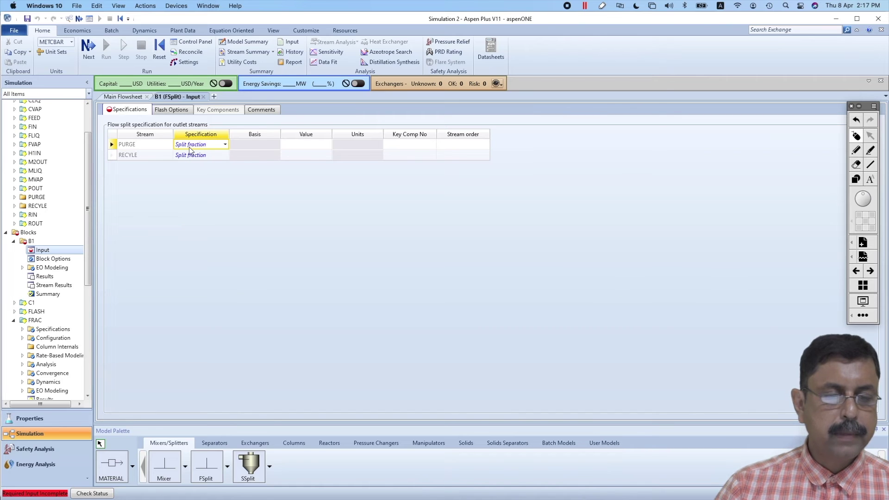
click(323, 145)
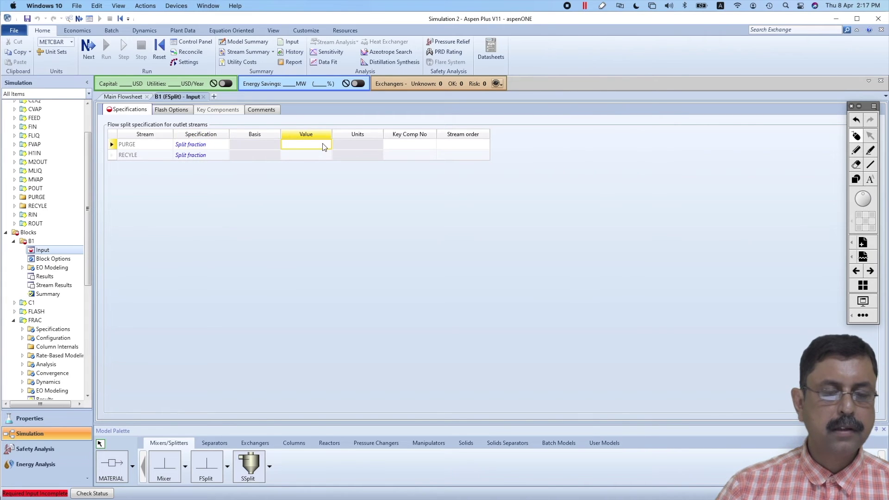
text(0.1)
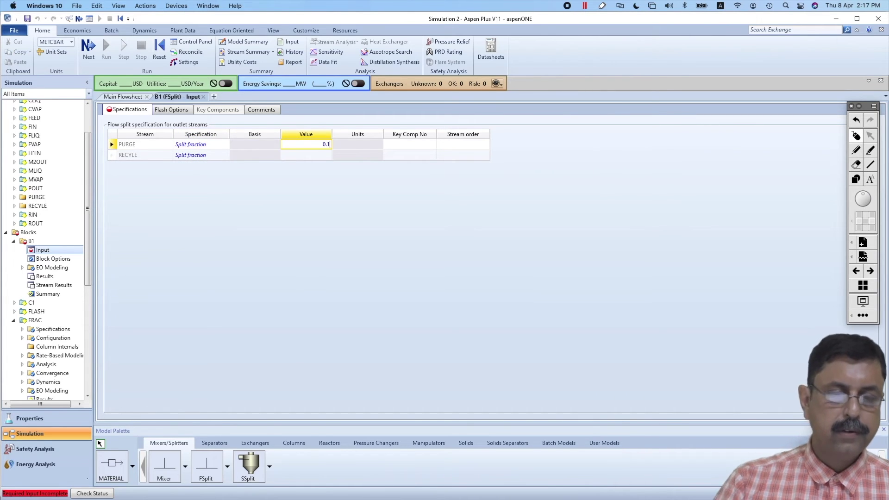
click(357, 183)
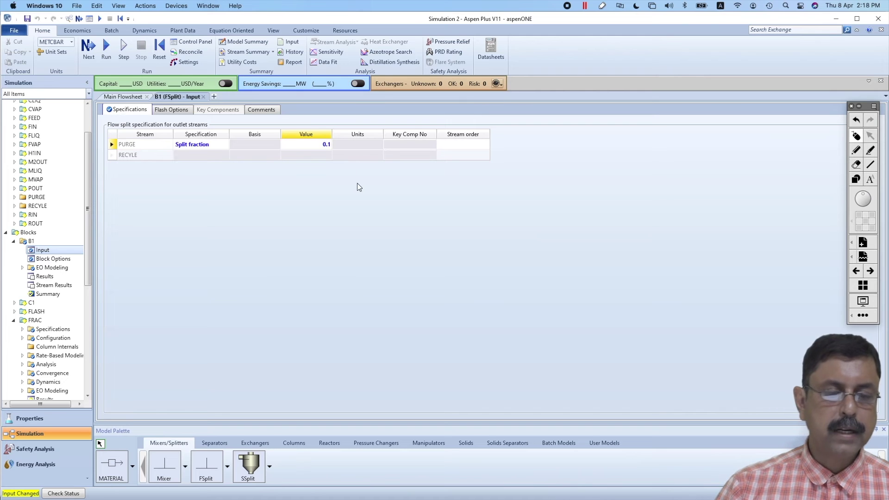
click(203, 96)
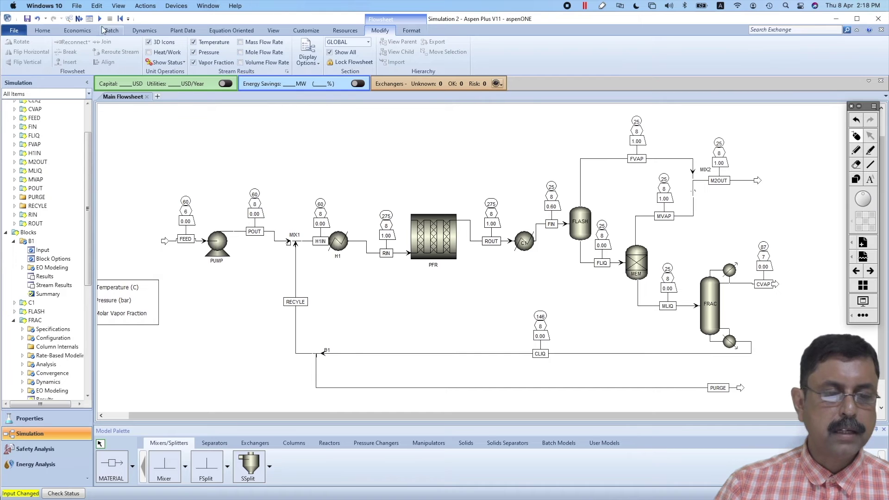
- Run the simulation with the recycle and examine the component mole flows in the CVAP stream results
click(98, 19)
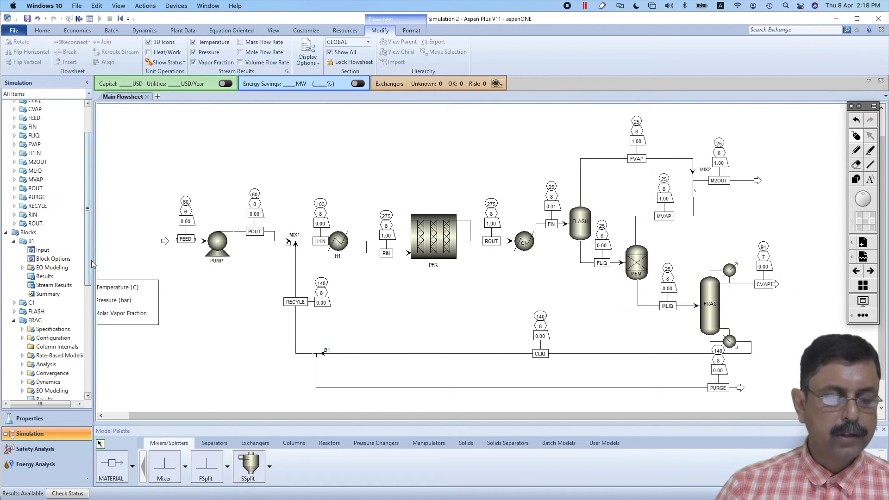
scroll(86, 322, down, 2)
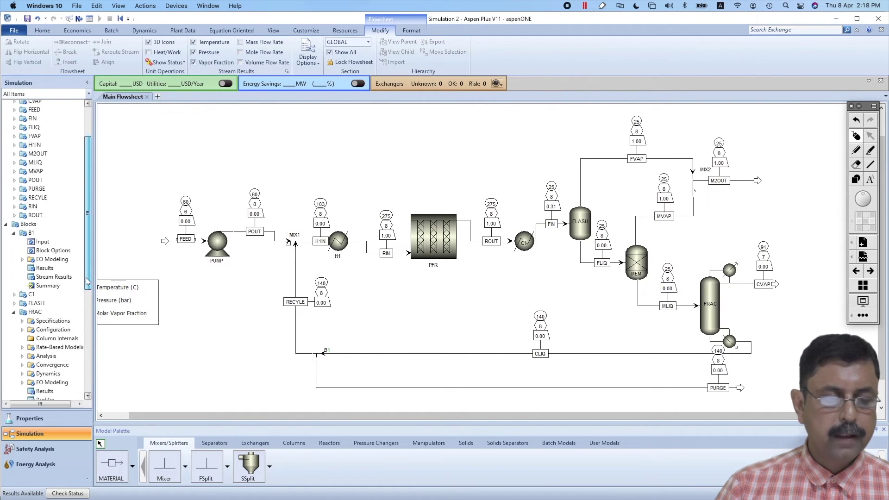
scroll(86, 322, down, 4)
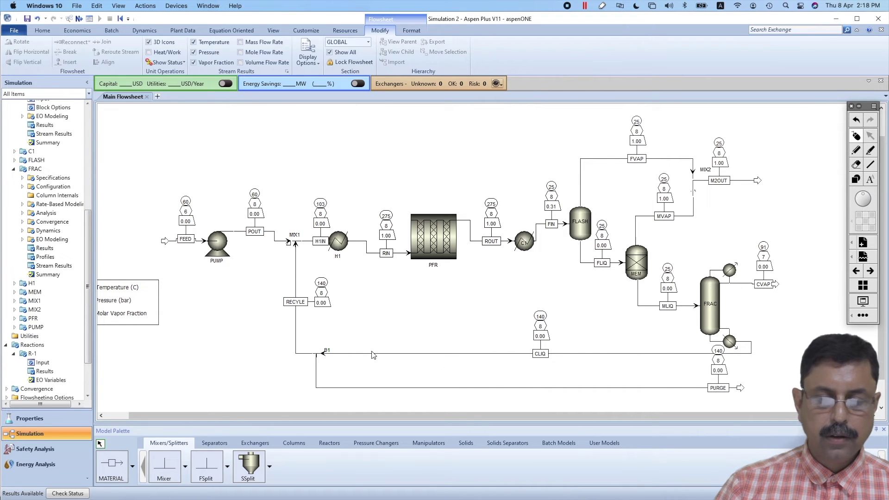
click(753, 284)
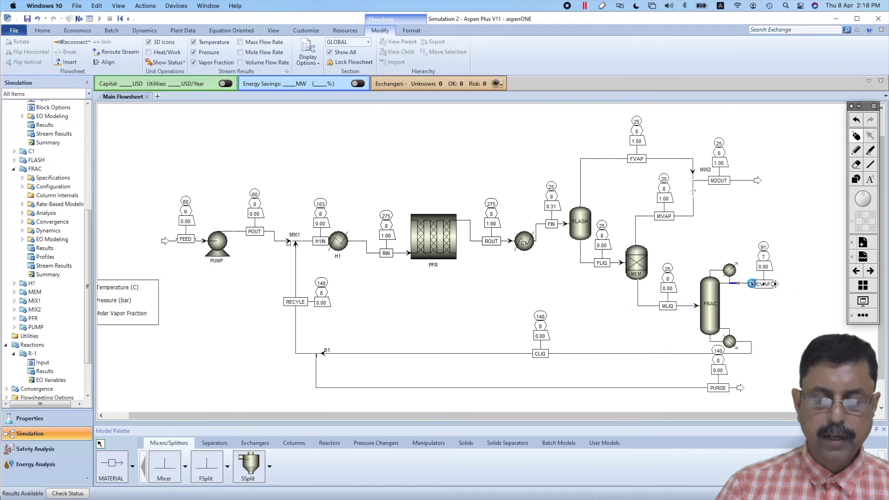
double_click(753, 285)
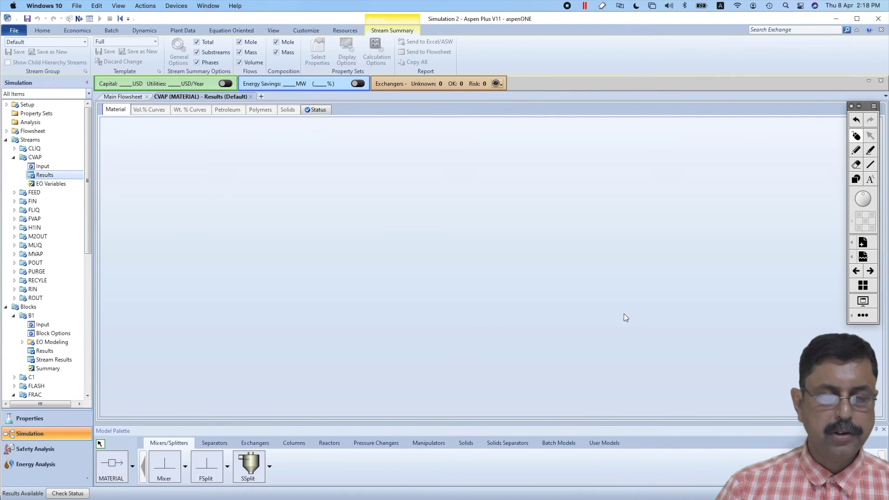
scroll(370, 210, down, 3)
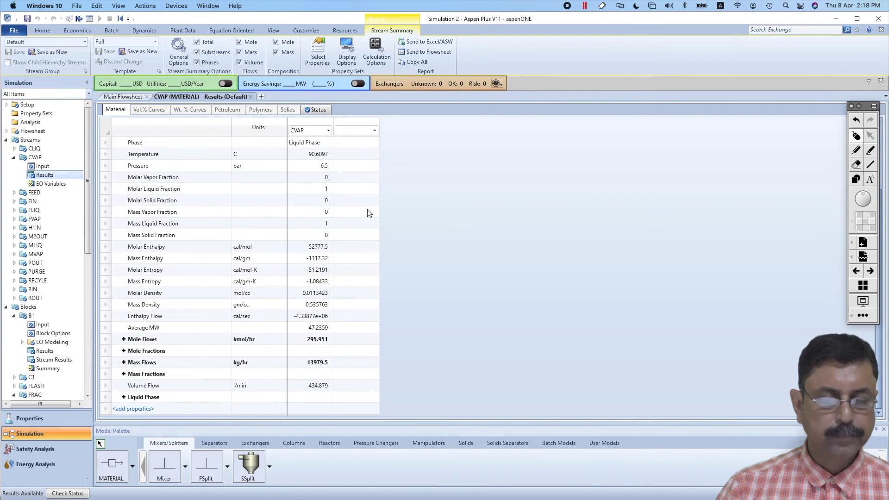
click(123, 339)
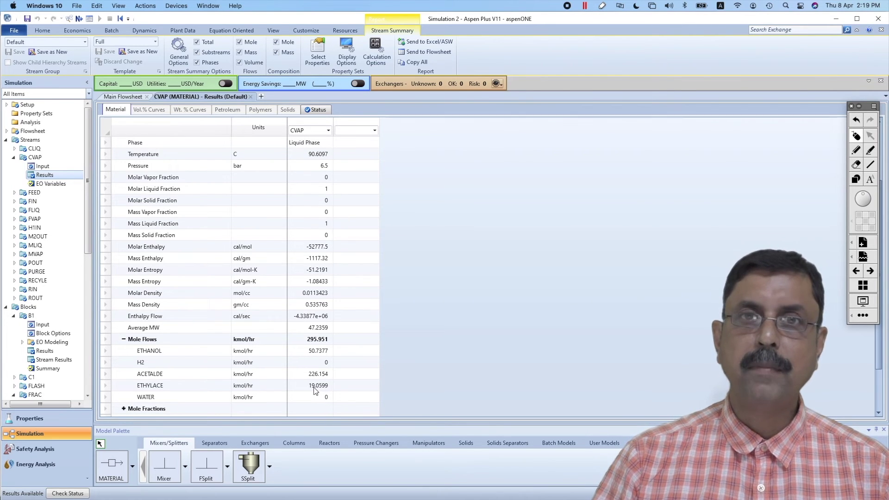
- Switch to the case study PDF in Preview, review the heat exchanger task, and return to the Aspen Plus flowsheet
click(862, 243)
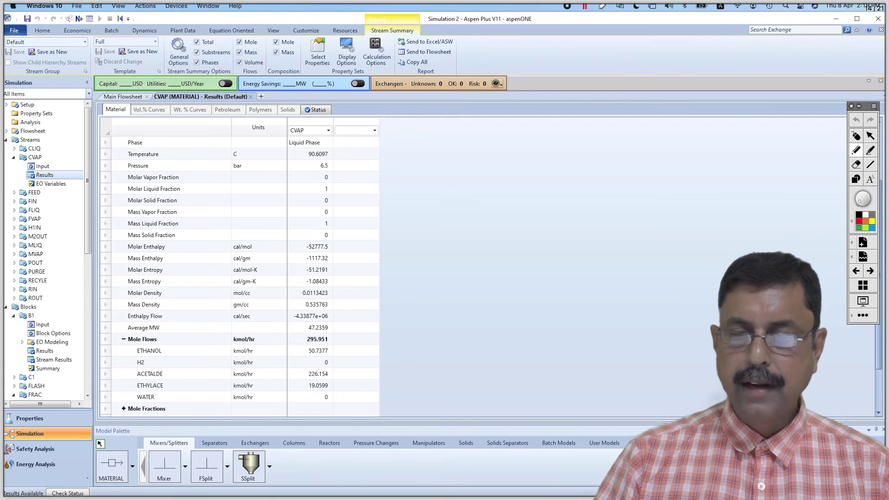
click(856, 272)
click(857, 272)
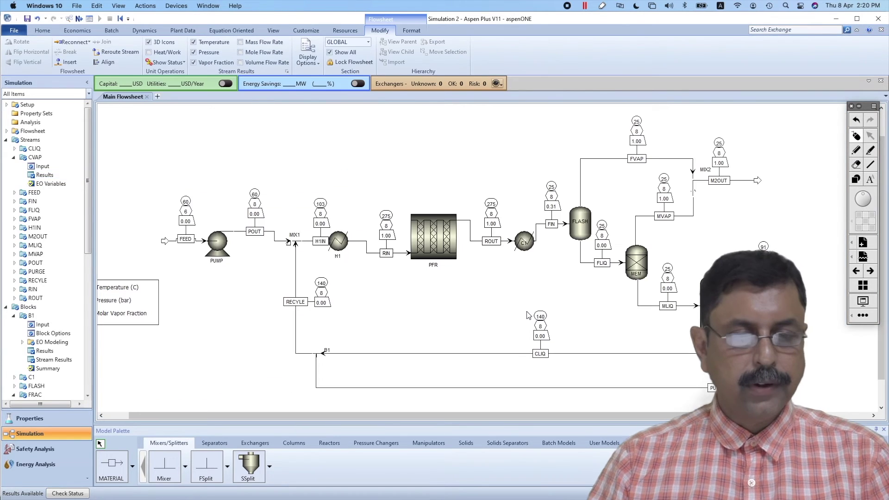
key(super+Tab)
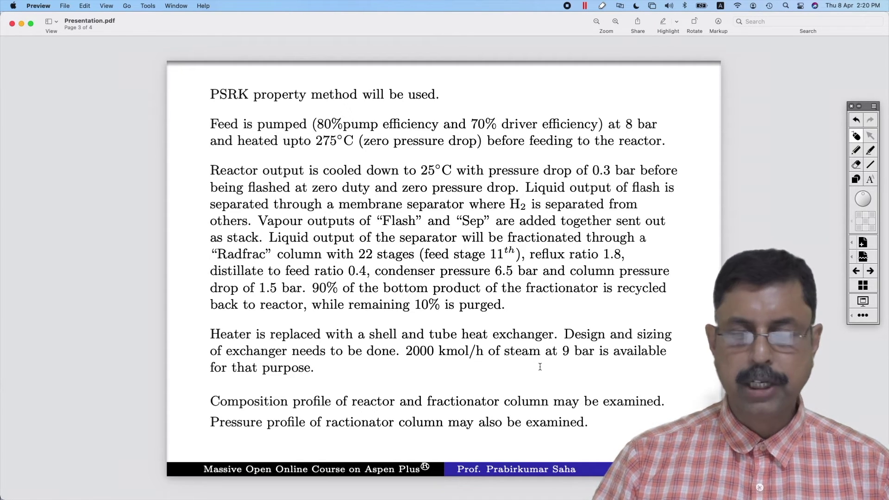
key(super+Tab)
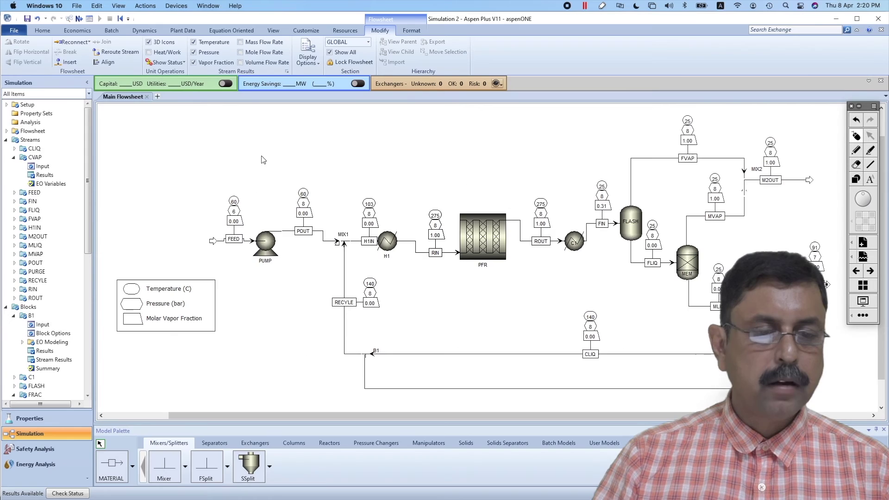
- Display heat and work values for the blocks on the flowsheet and check the duty of heater H1
click(149, 53)
click(397, 260)
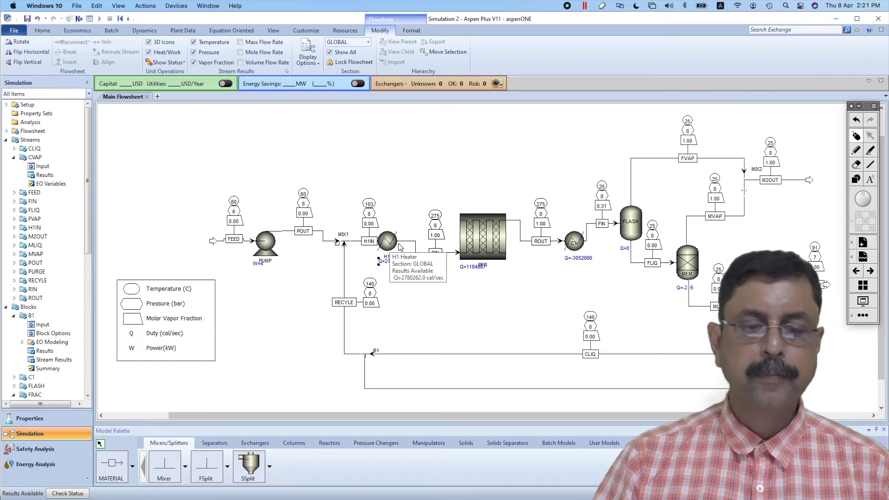
click(396, 276)
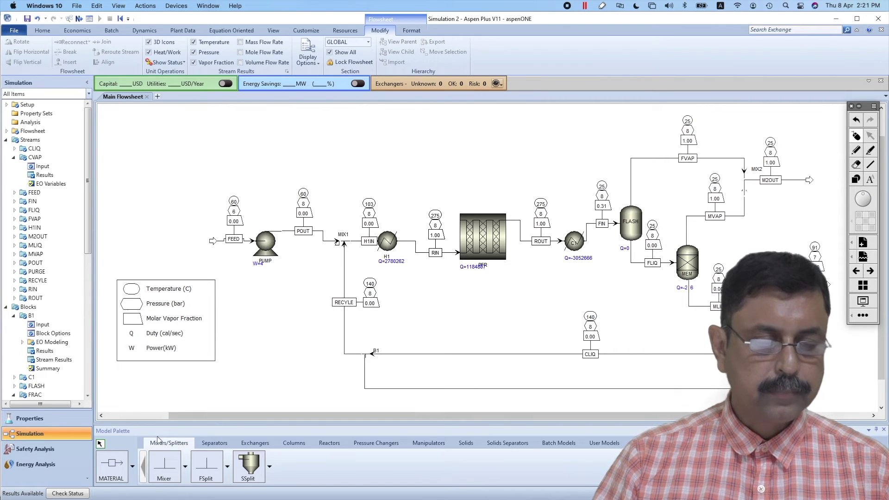
- Place a new Heater block in the empty area below the flowsheet legend
click(255, 443)
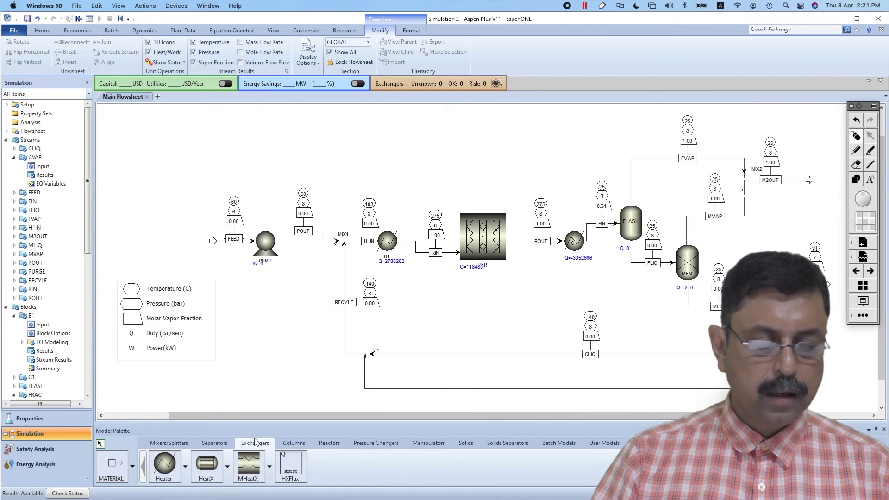
click(164, 463)
click(253, 388)
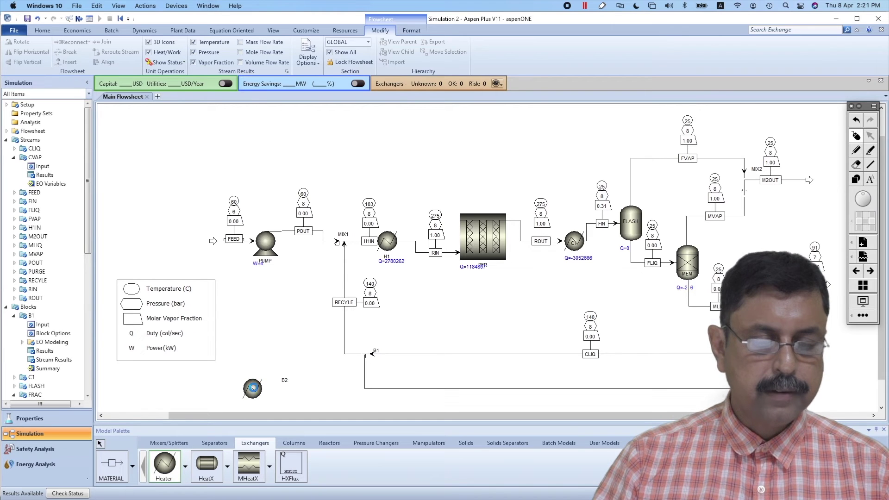
- Connect a material feed stream to the inlet of heater B2 and a product stream to its outlet
click(112, 468)
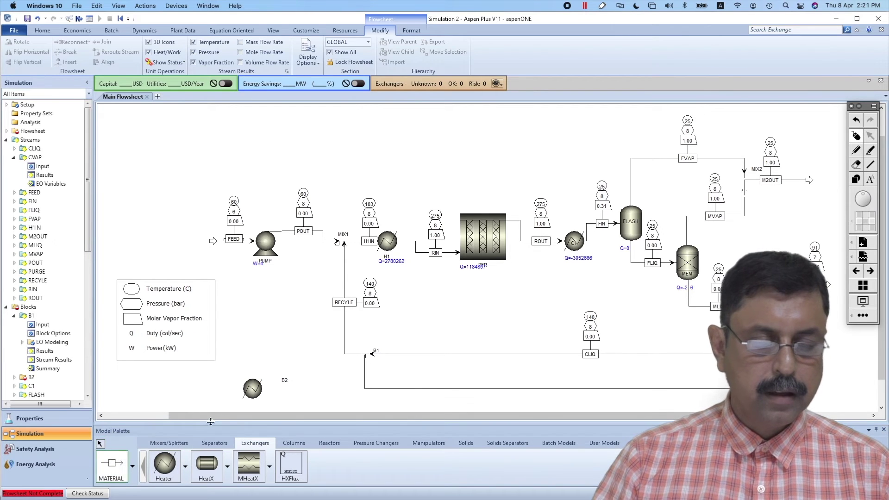
click(240, 388)
click(144, 394)
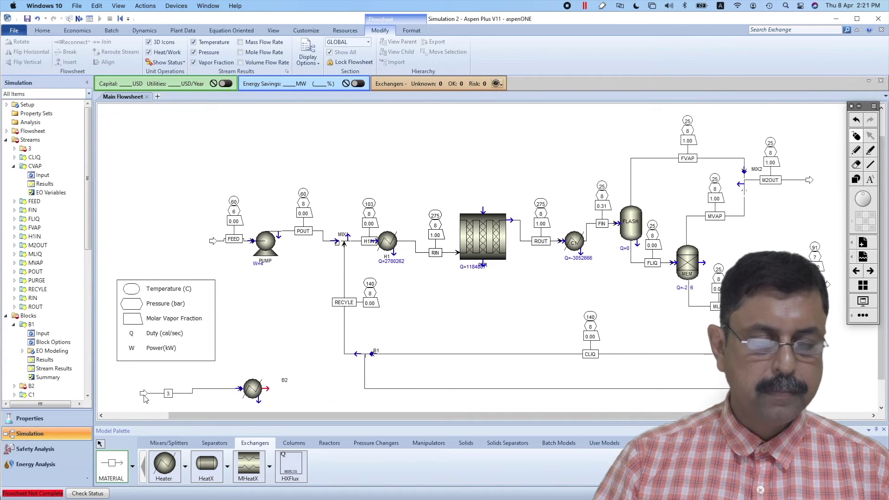
click(267, 388)
click(329, 390)
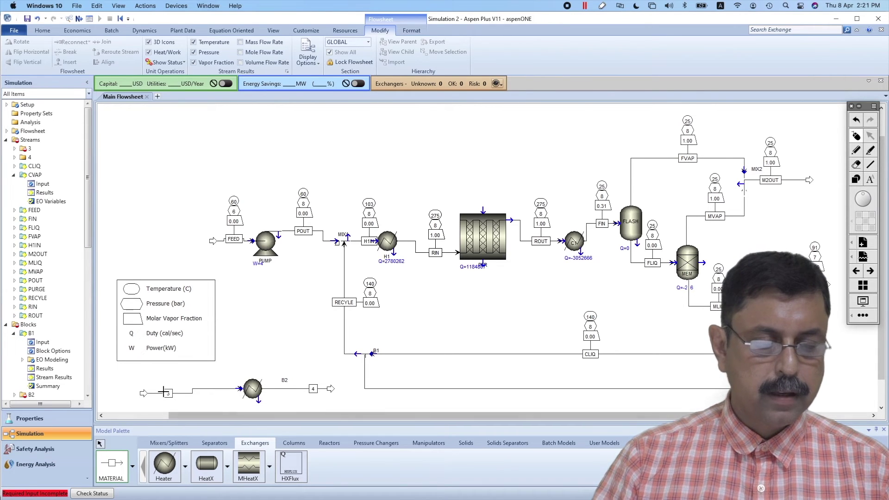
click(100, 443)
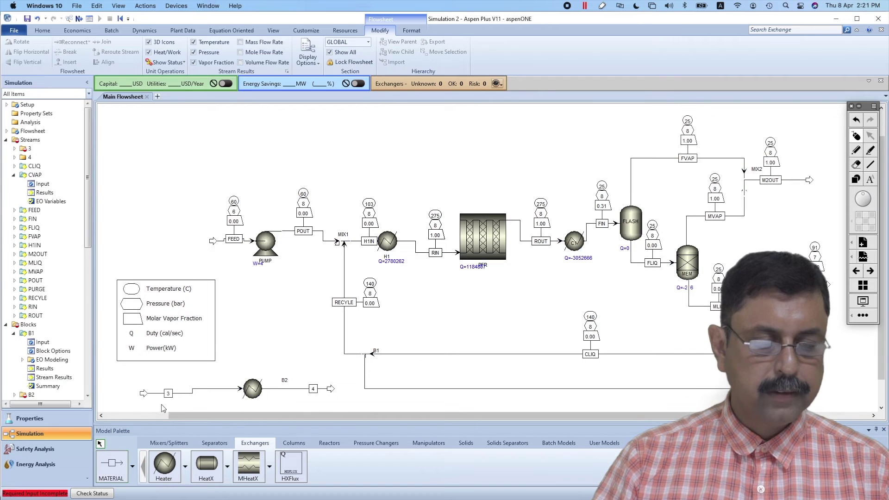
- Rename the inlet stream of heater B2 as SIN and its outlet stream as SOUT
click(168, 394)
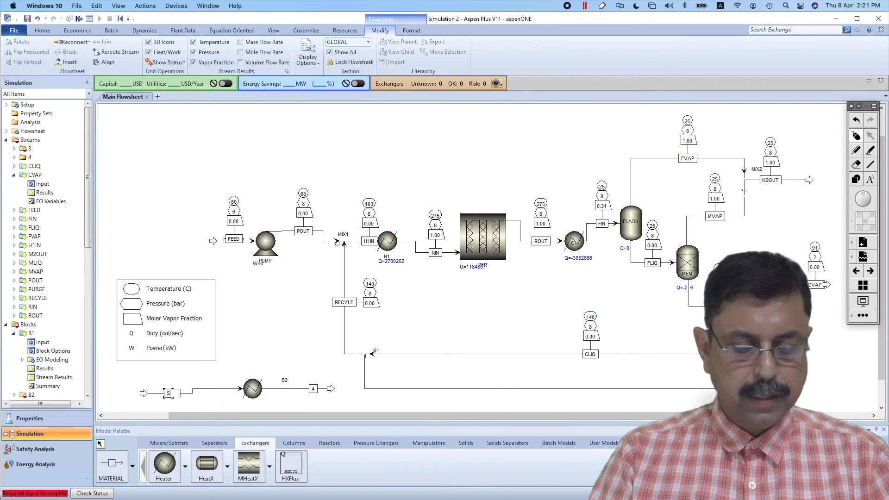
click(168, 393)
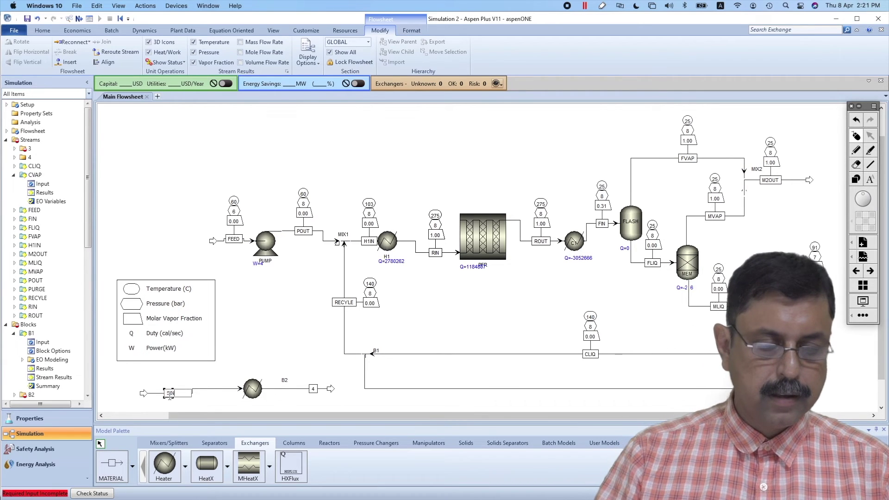
click(313, 389)
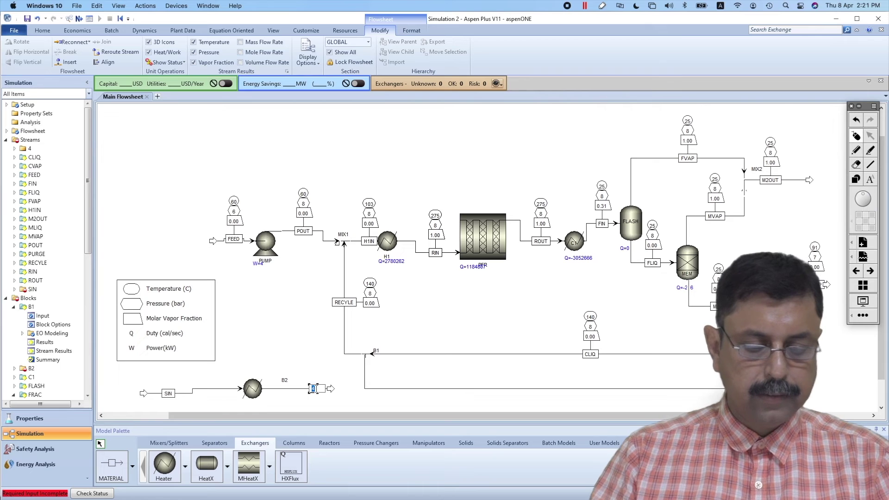
text(SOUT)
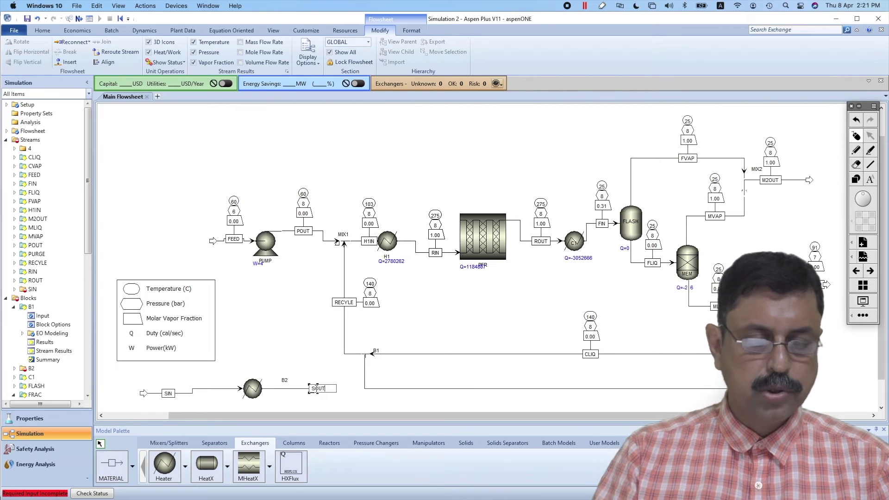
key(Return)
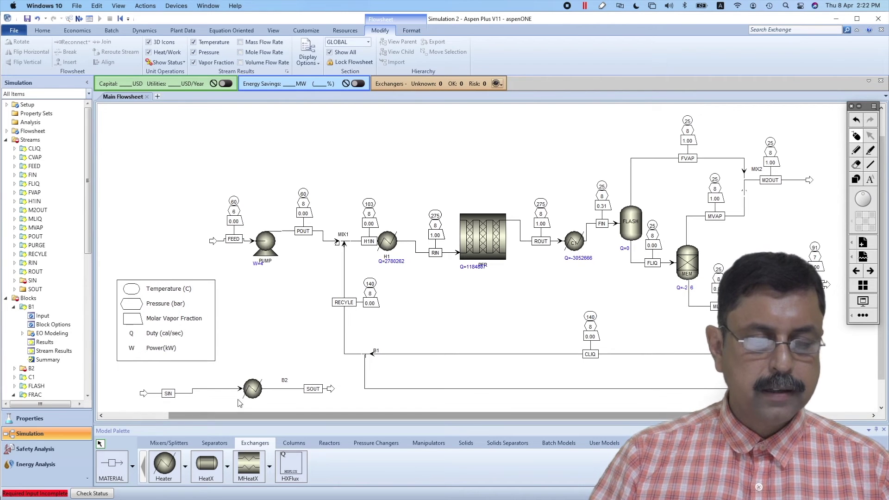
- Specify heater B2 by pressure and duty, with 0 bar and -2780262 cal/sec, and return to the main flowsheet
click(252, 391)
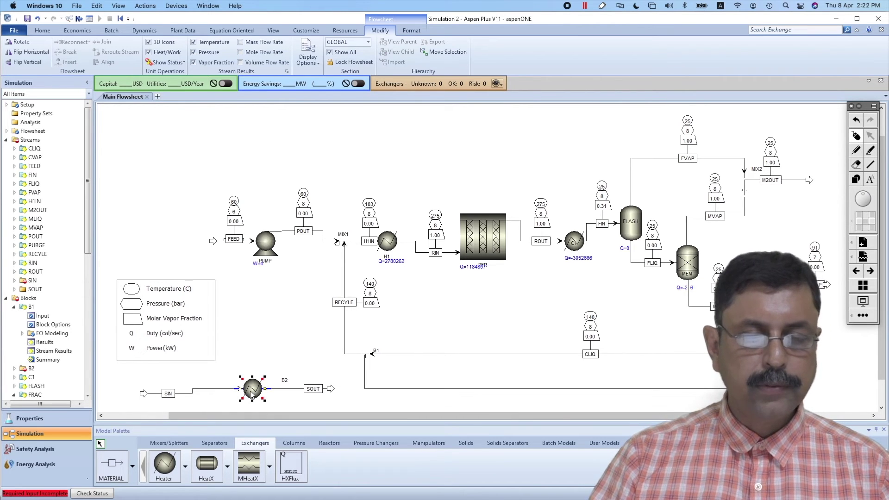
double_click(253, 391)
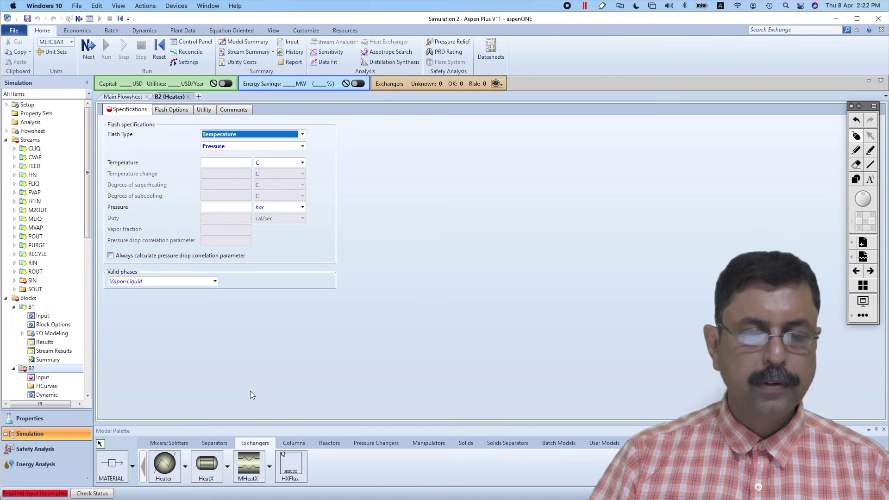
click(301, 134)
click(279, 161)
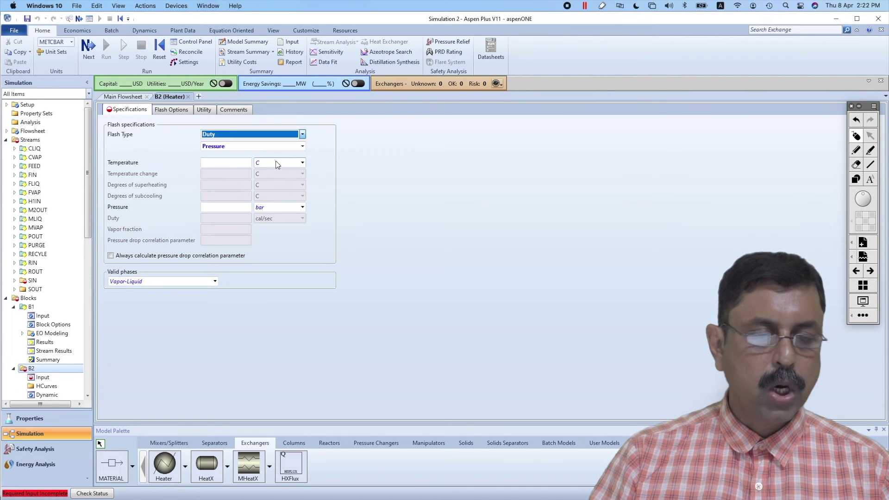
click(230, 218)
text(2)
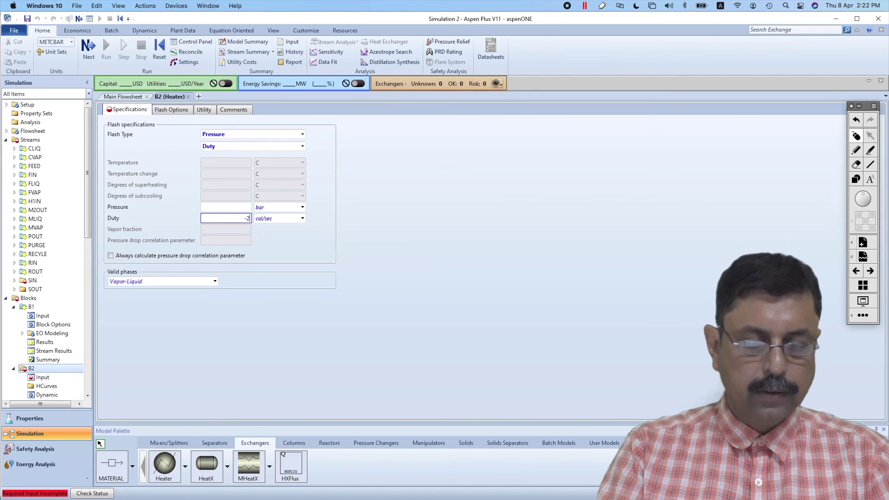
text(780262)
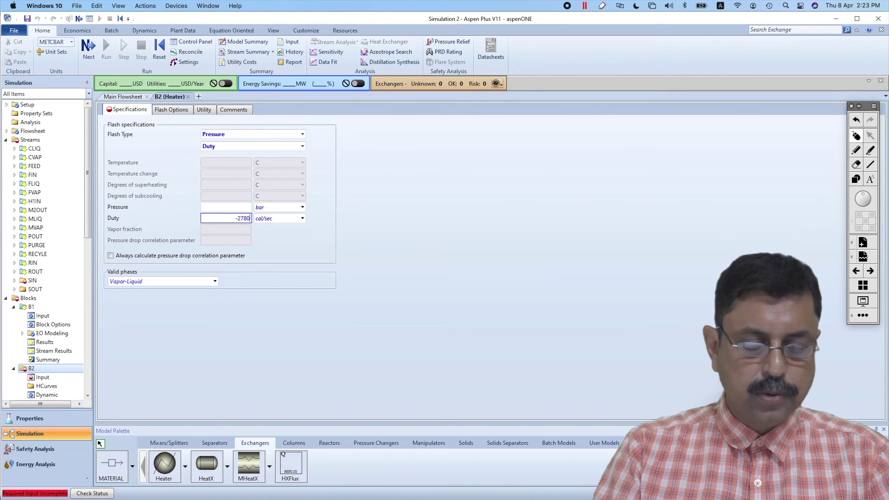
click(245, 207)
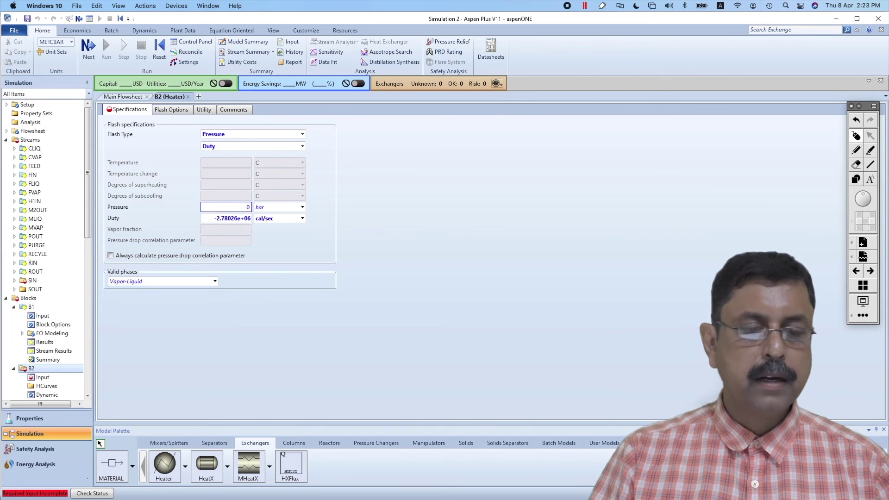
click(363, 235)
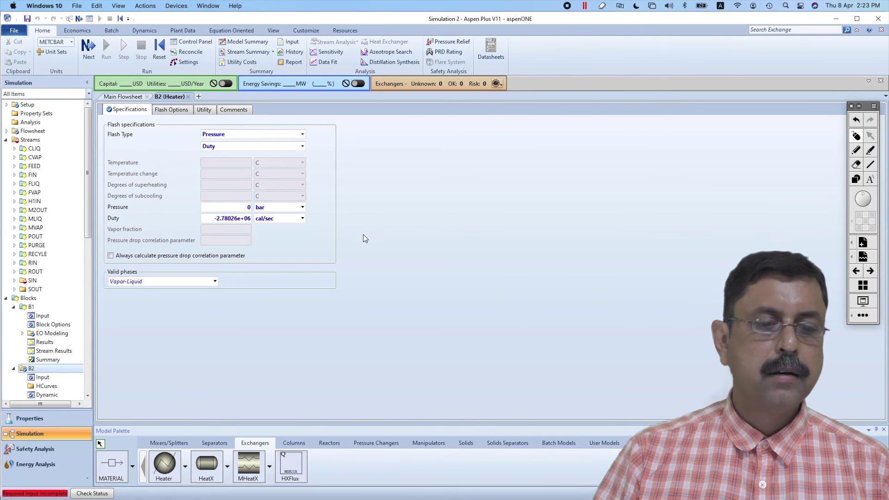
click(188, 97)
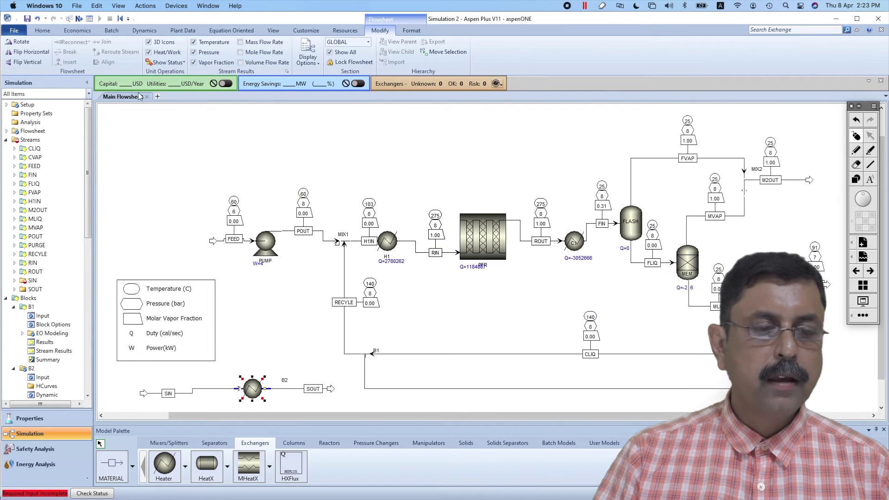
- Specify stream SIN at 300 C and 9 bar with a WATER mole flow of 2000 kmol/hr
click(79, 19)
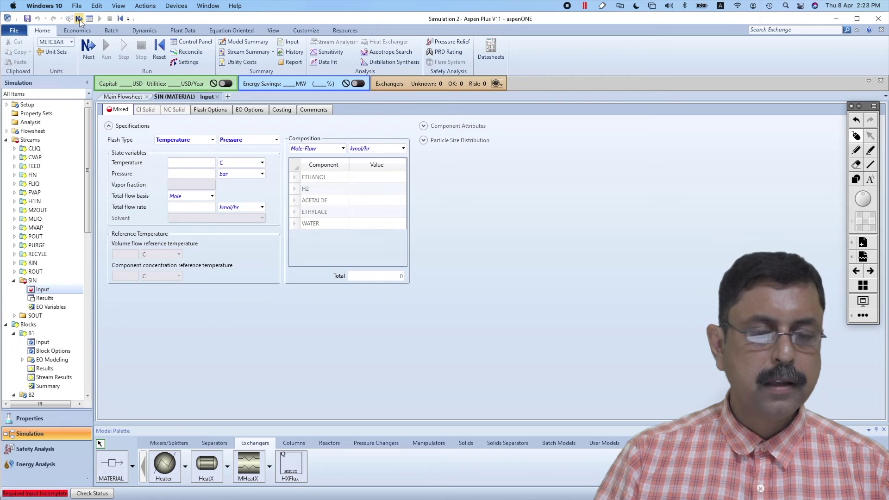
click(207, 163)
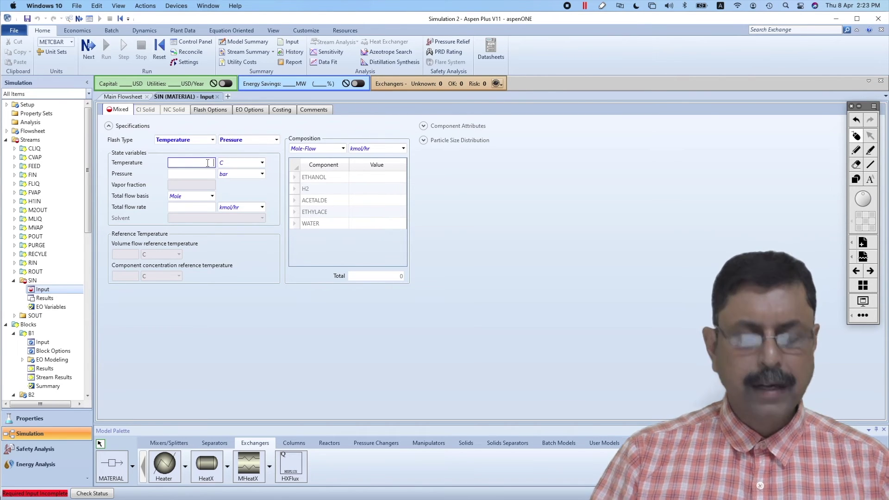
click(210, 176)
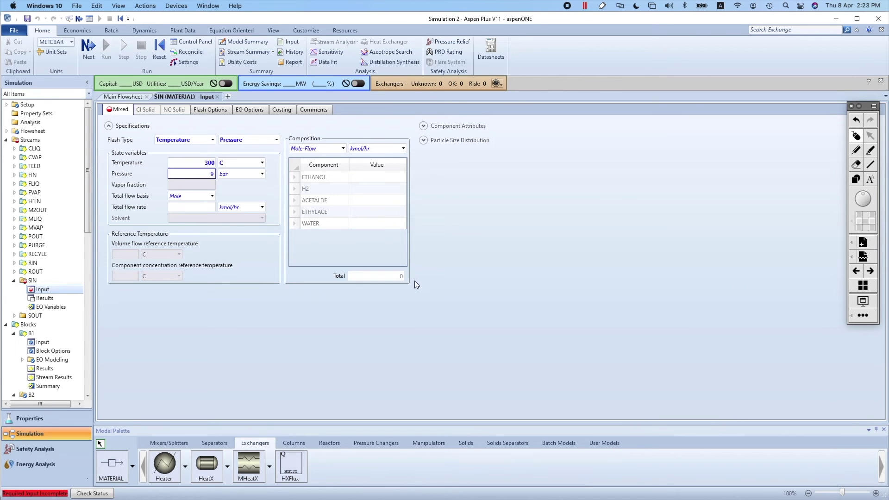
key(Return)
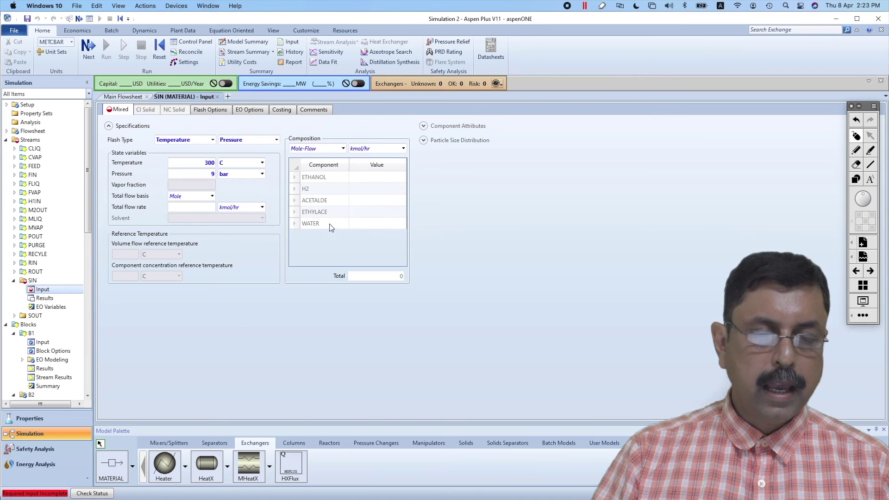
click(358, 225)
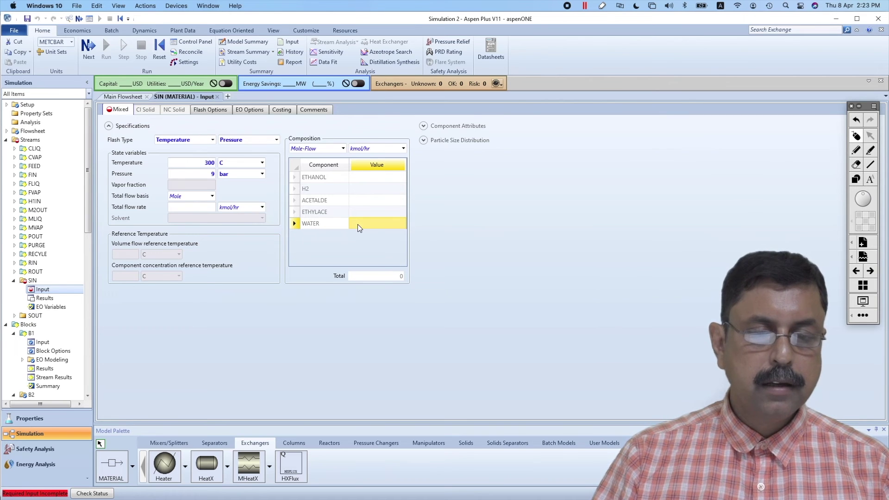
text(2000)
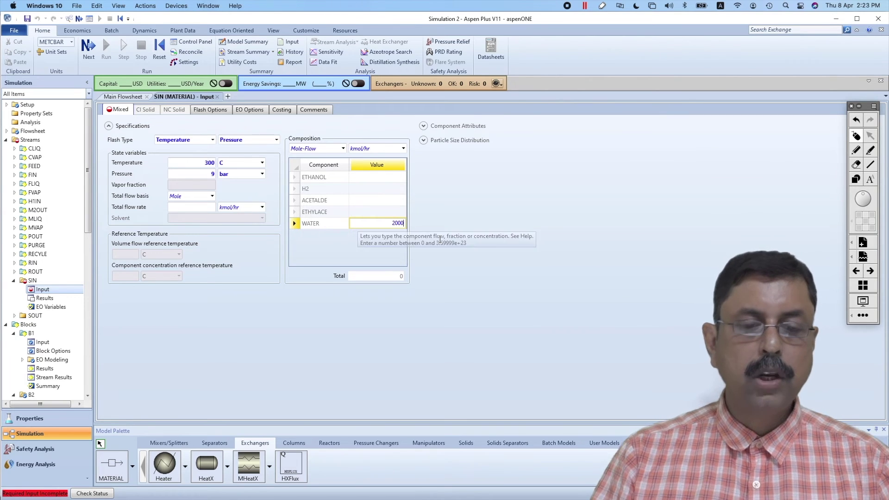
key(Return)
- Switch to the case study PDF in Preview, check the available steam conditions, and return to Aspen Plus
key(super+Tab)
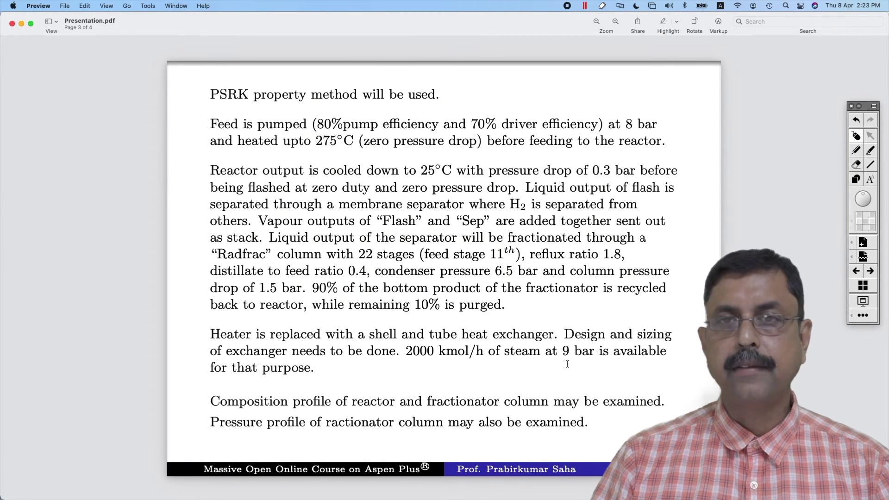
key(super+Tab)
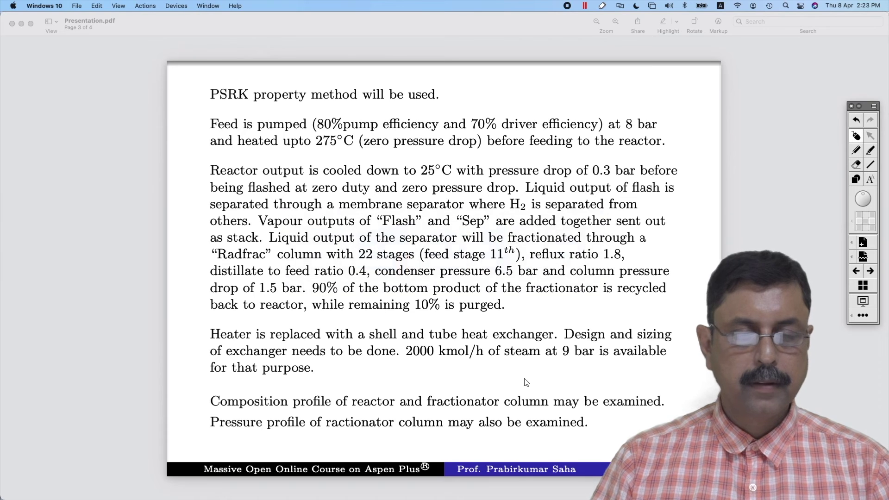
key(super+Tab)
key(super+Tab)
key(super+Tab)
key(super+Tab)
key(super+Tab)
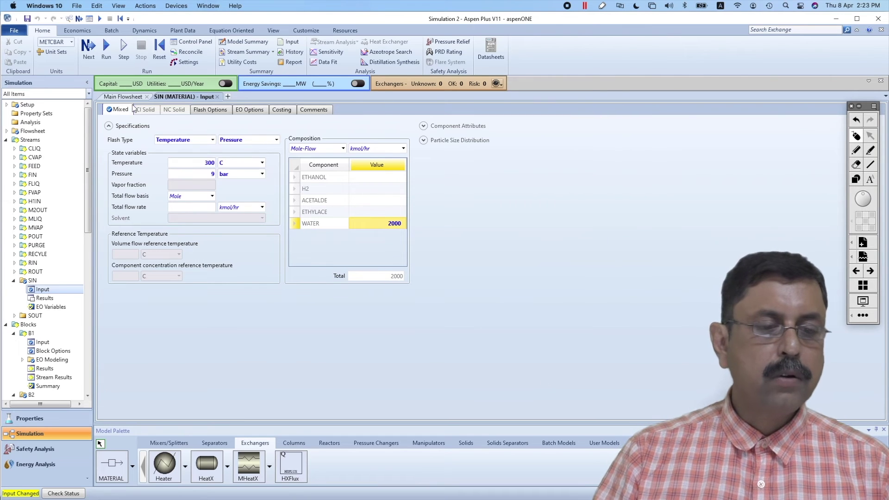
- Run the simulation with the added steam heater and return to the main flowsheet
click(105, 45)
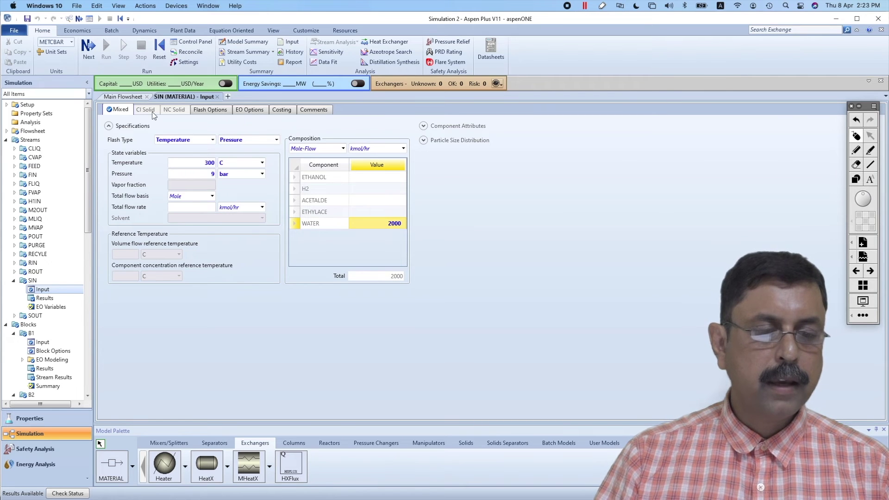
click(216, 97)
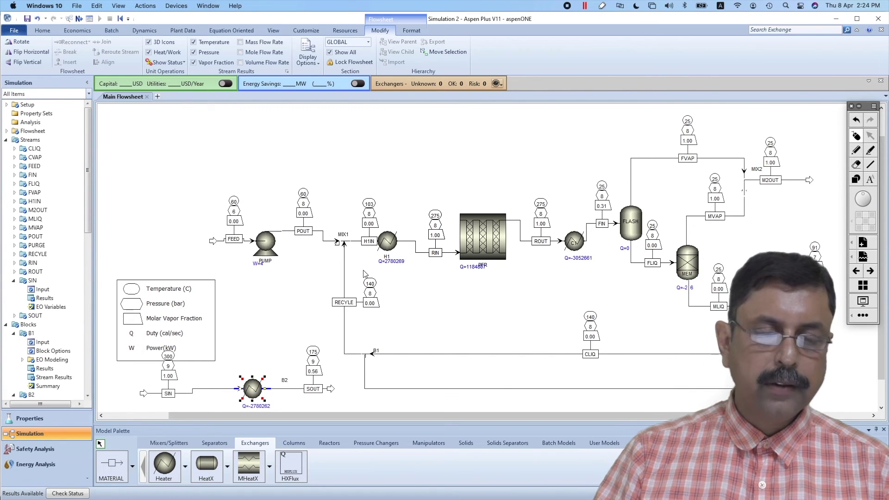
- Remove heater H1 from the flowsheet between streams H1IN and RIN
click(387, 241)
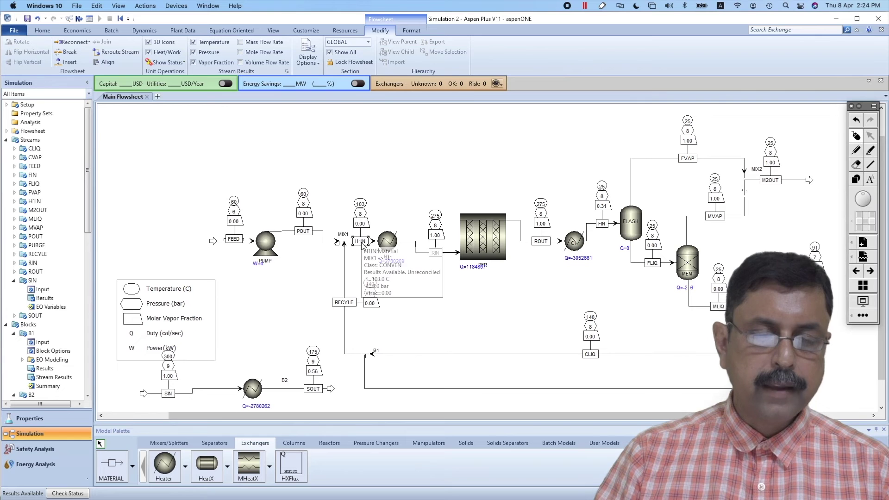
mouse_move(386, 241)
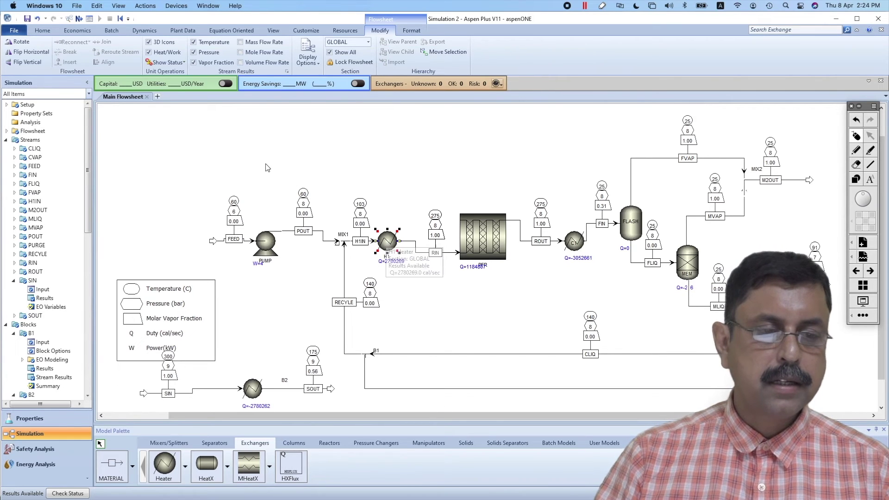
click(42, 31)
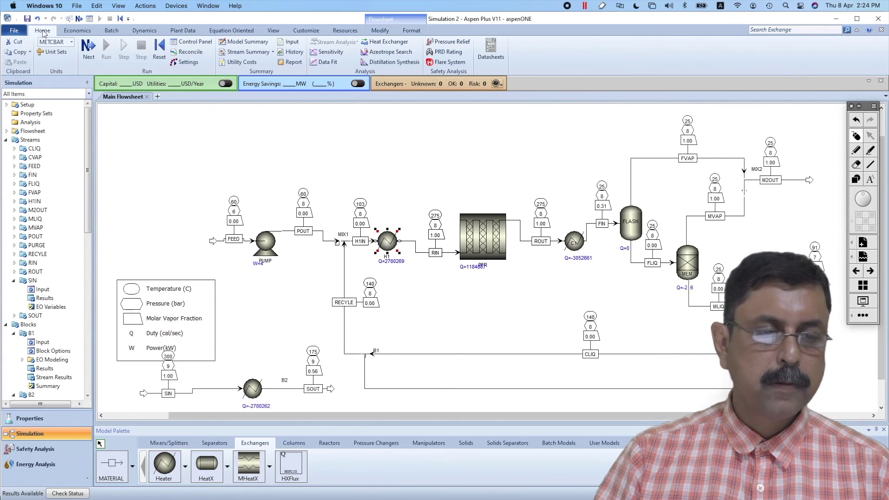
click(18, 41)
key(Return)
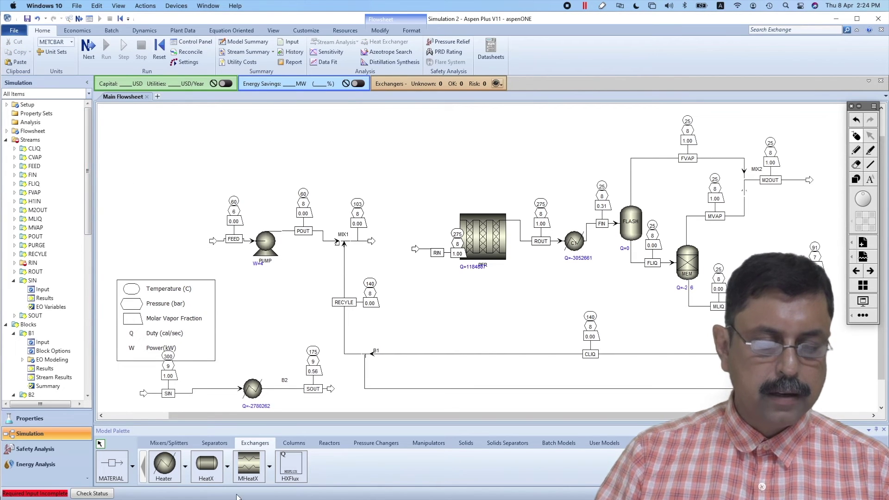
- Place a HeatX exchanger in the gap and connect H1IN as its cold inlet and RIN as its cold outlet
click(206, 464)
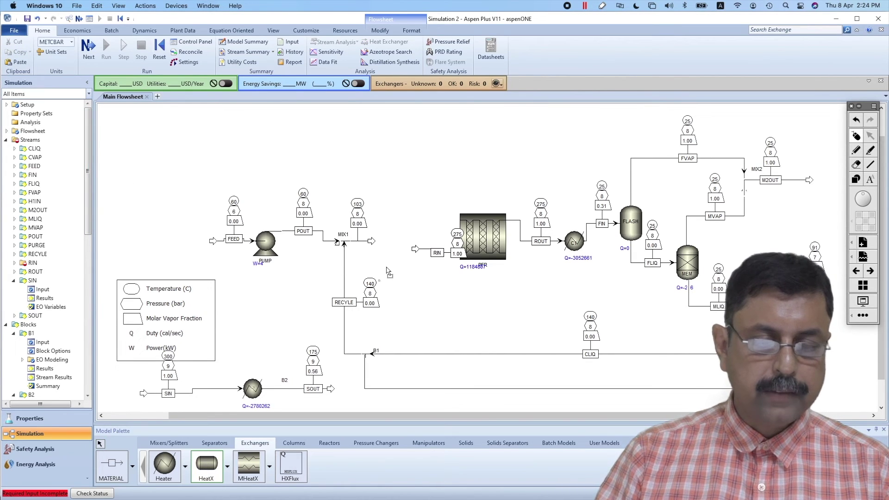
click(389, 249)
click(389, 248)
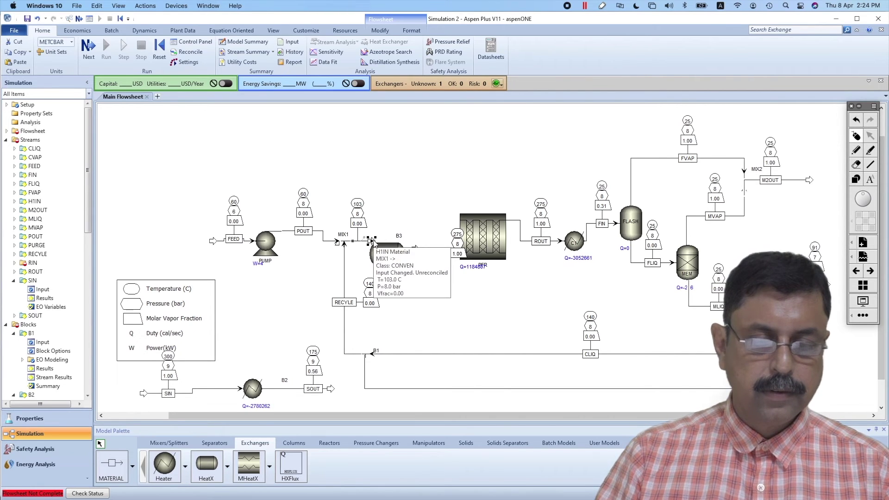
drag(372, 242, 362, 256)
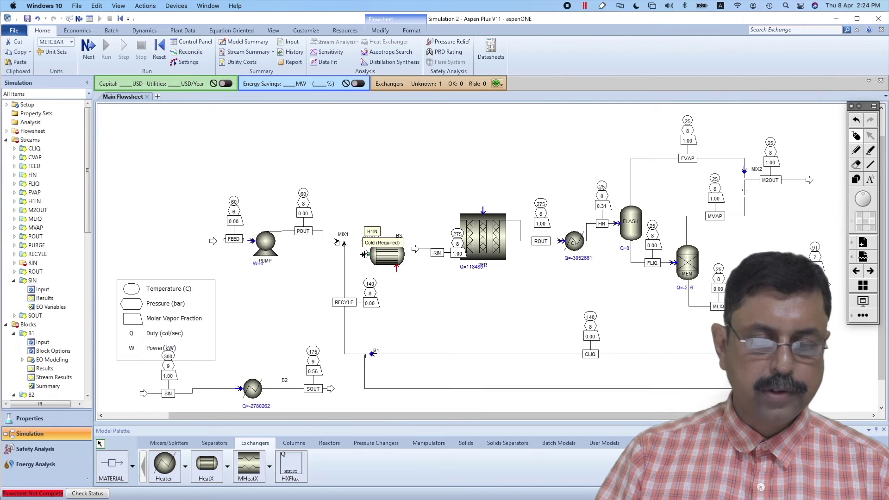
click(363, 254)
drag(415, 251, 412, 236)
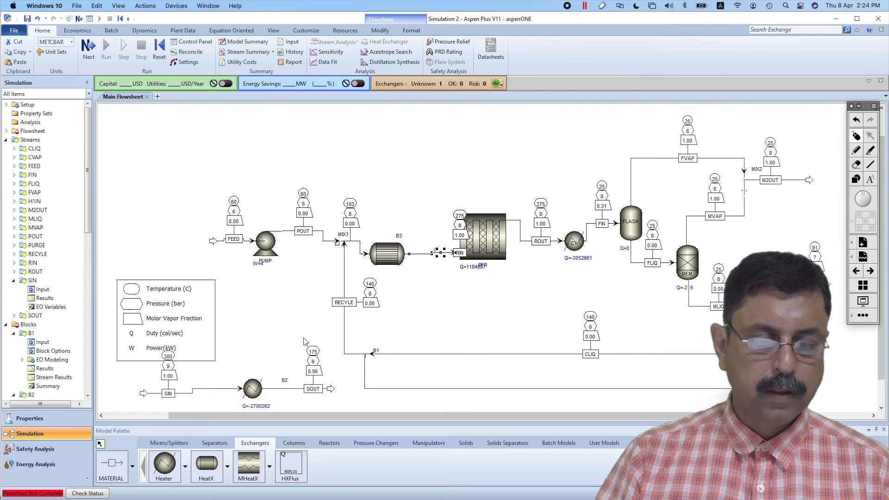
- Reconnect the destination of steam stream SIN from heater B2 to the hot inlet of exchanger B3
click(236, 390)
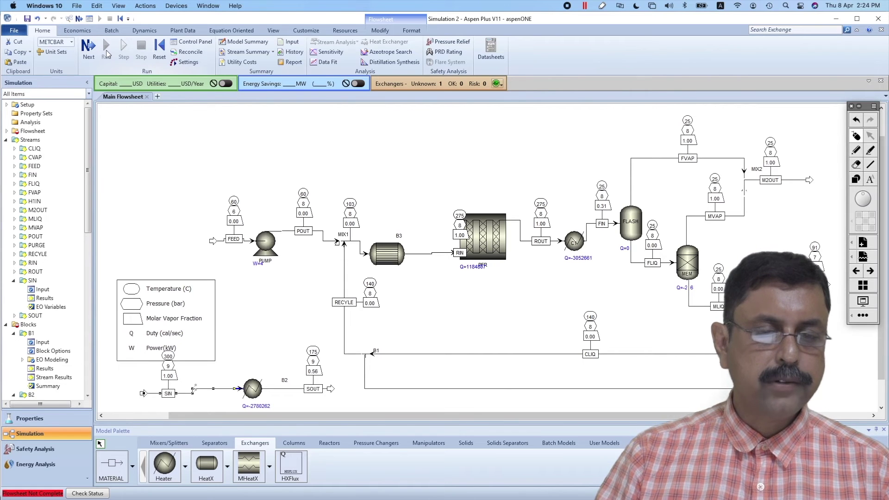
click(19, 33)
click(70, 32)
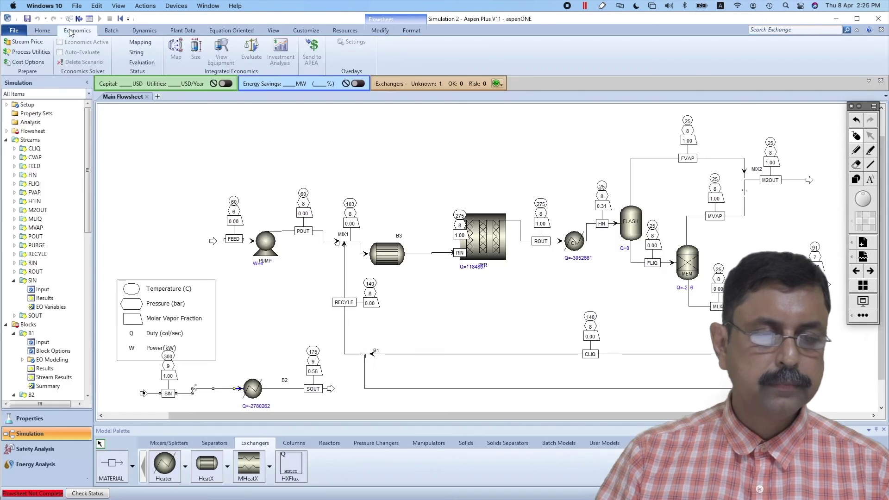
click(43, 30)
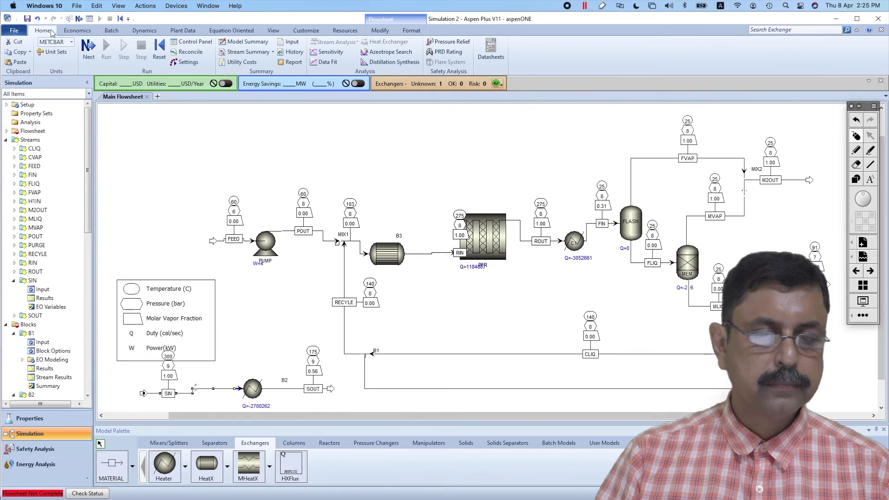
click(386, 31)
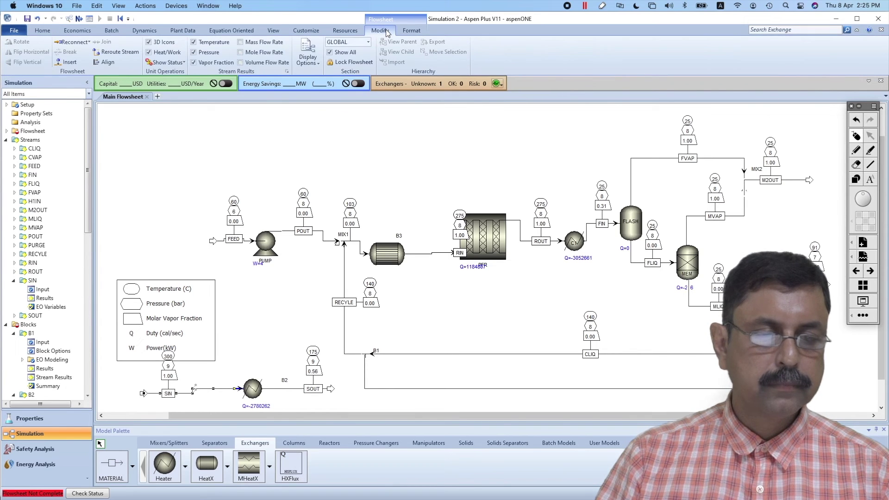
click(89, 43)
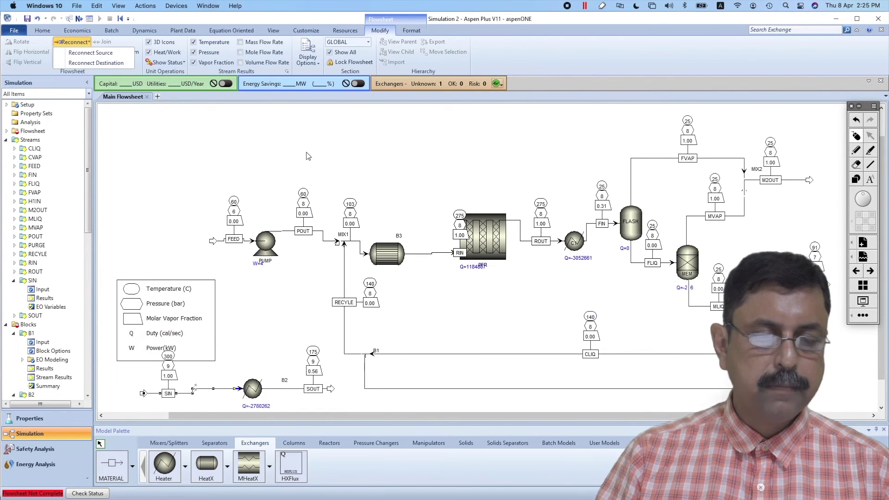
click(105, 64)
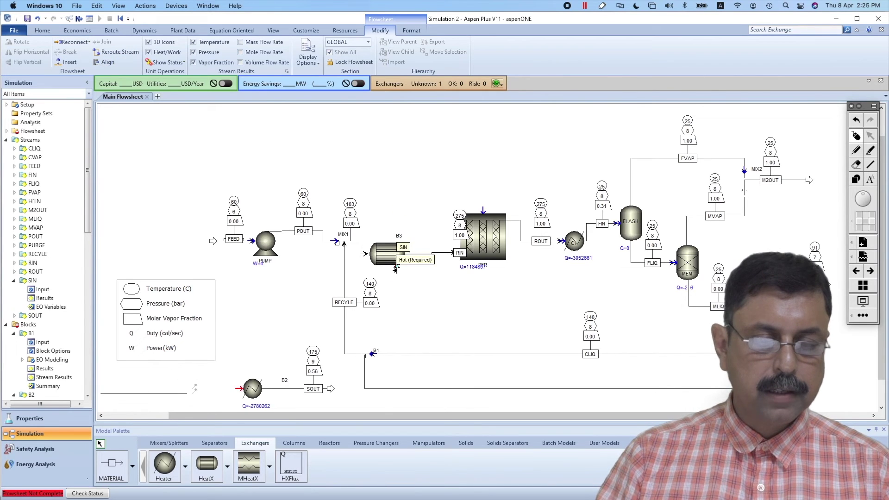
click(396, 268)
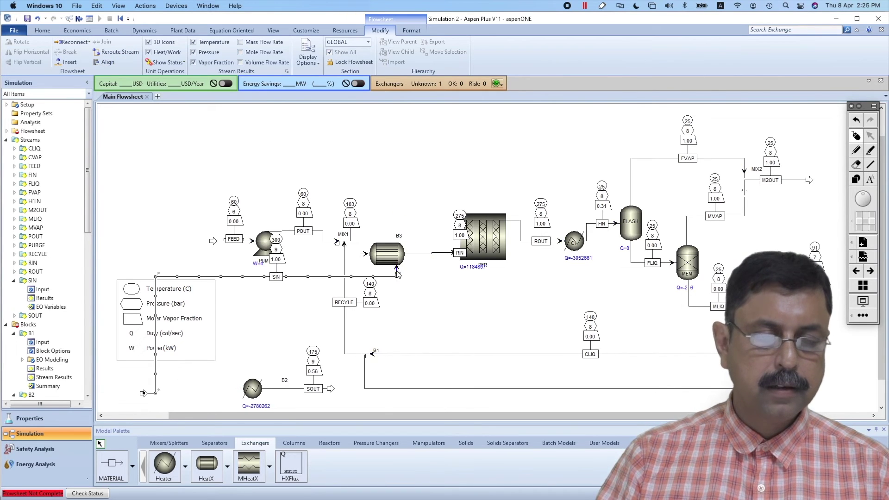
- Reconnect the source of stream SOUT from heater B2 to the hot outlet of exchanger B3
click(284, 389)
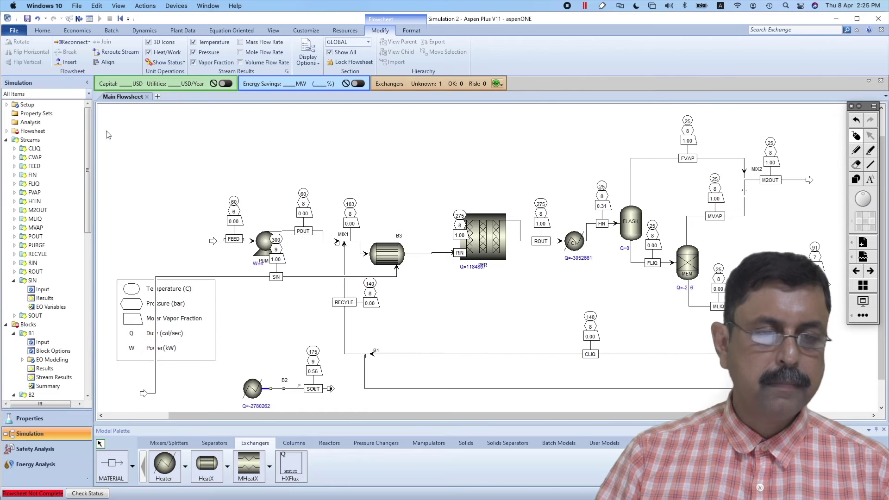
click(85, 44)
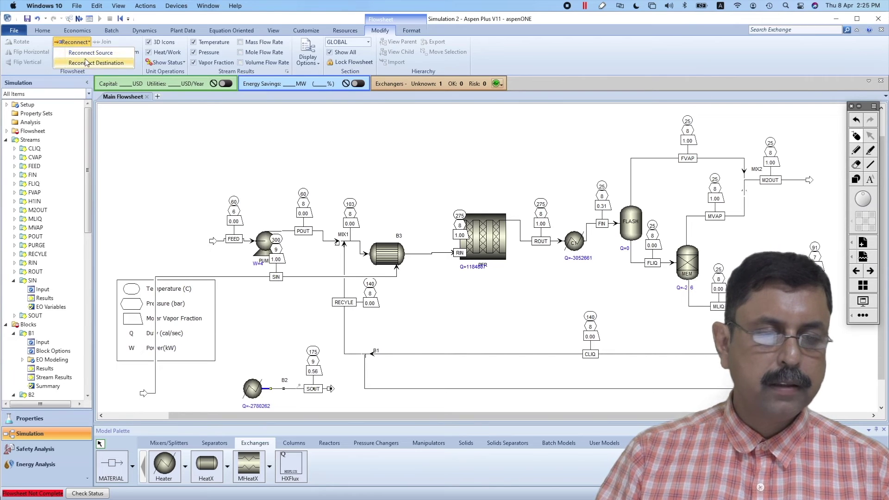
click(85, 56)
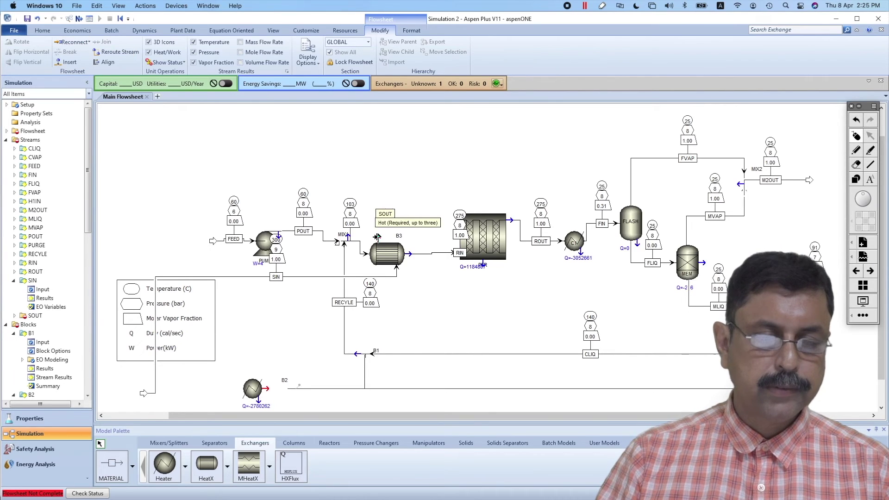
click(378, 238)
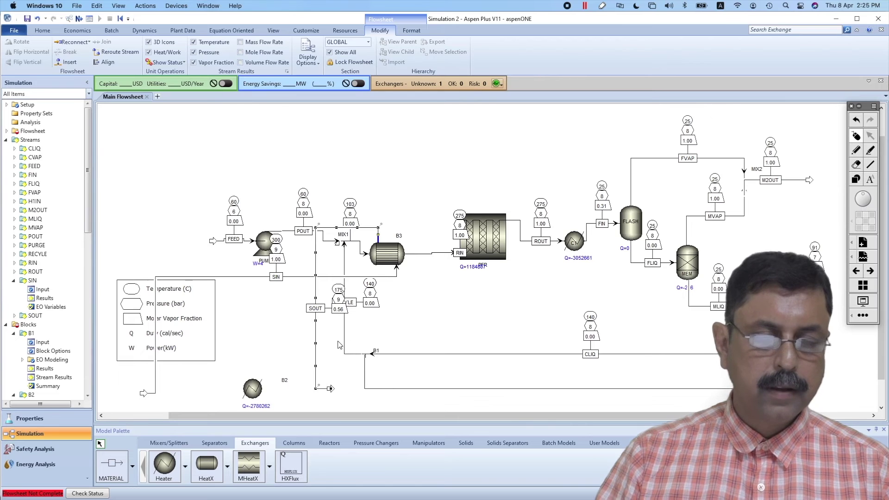
- Rearrange the steam streams so SOUT leaves straight above exchanger B3 and SIN enters from just below it
drag(331, 391, 379, 192)
click(332, 290)
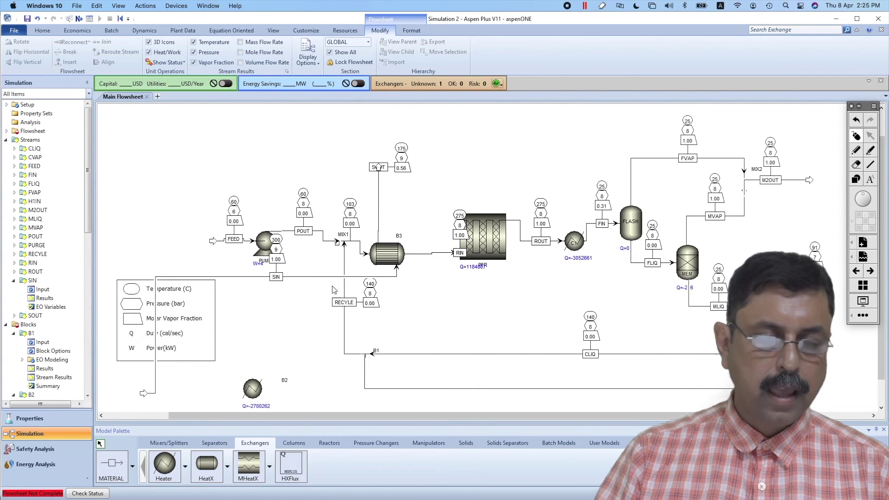
drag(378, 167, 378, 132)
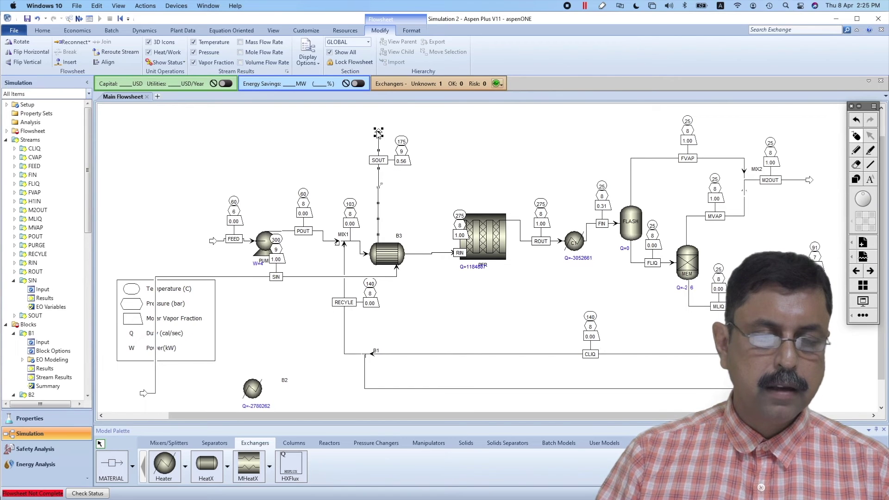
click(144, 393)
drag(435, 270, 397, 306)
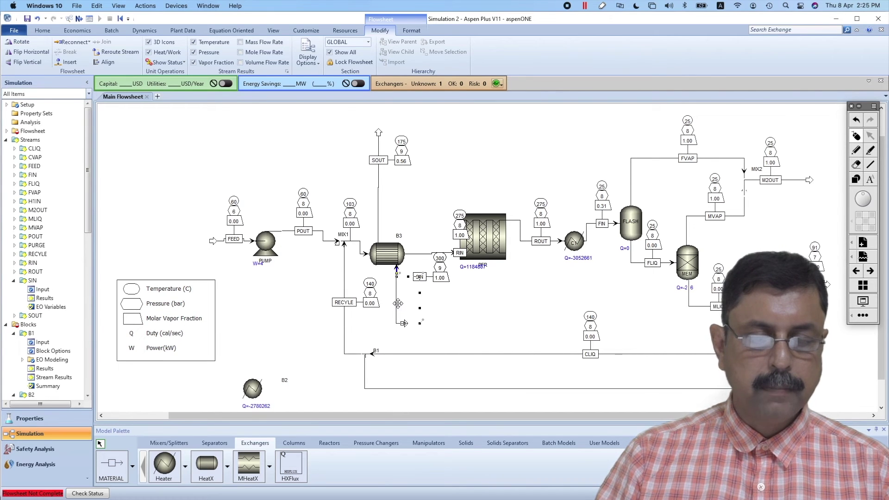
click(423, 330)
drag(396, 277, 396, 294)
- Remove the disconnected heater B2 from the flowsheet
click(253, 388)
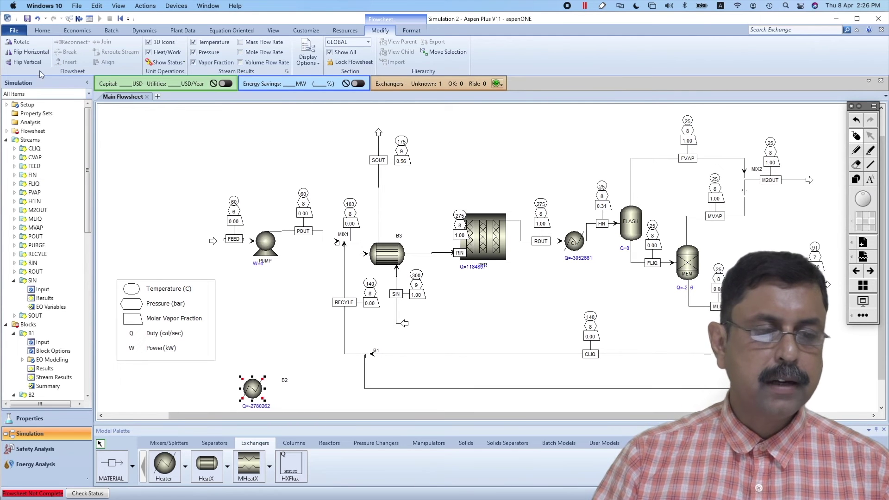
click(43, 30)
click(16, 41)
key(Return)
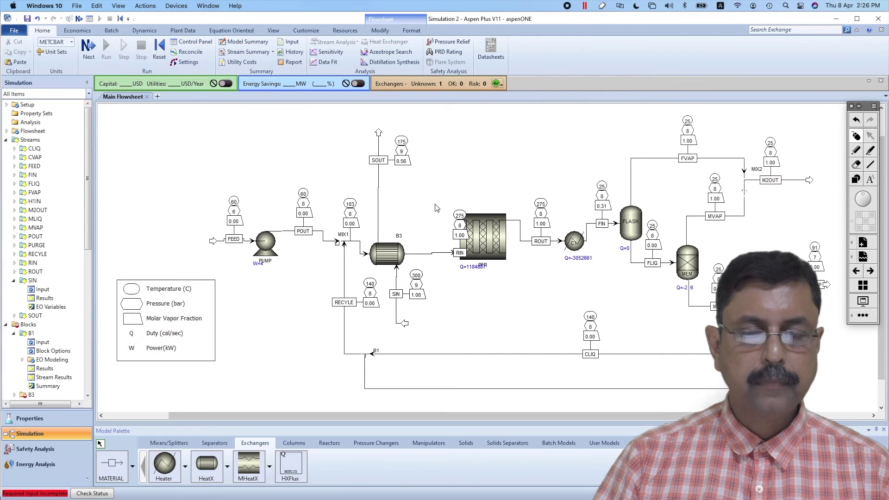
- Rename exchanger B3 as HEATX
click(400, 236)
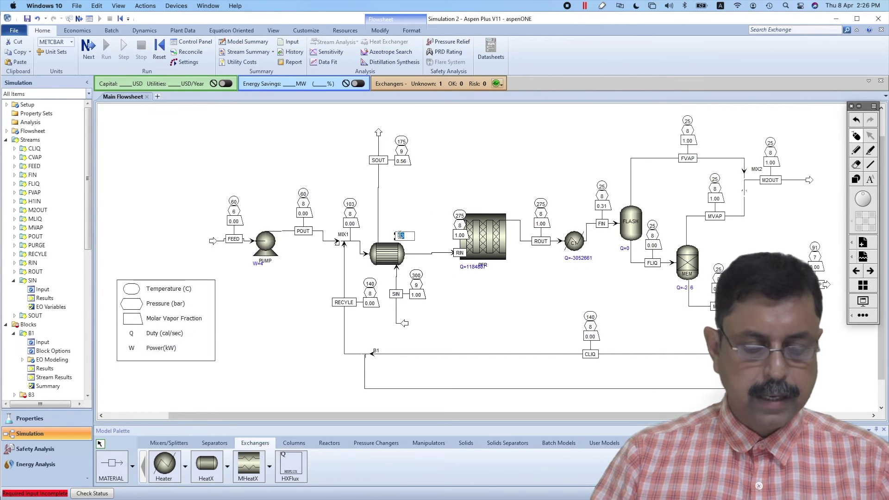
text(HEATX)
key(Return)
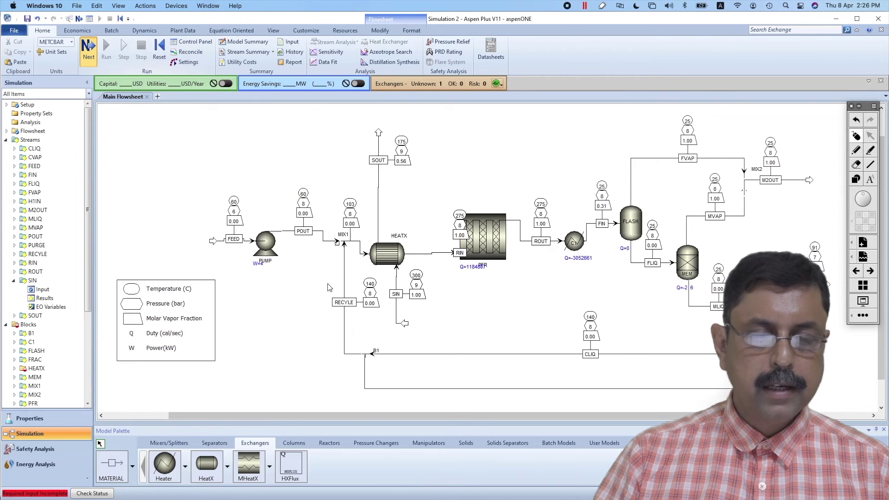
- Specify the HEATX block by exchanger duty with a value of 2780262 cal/sec
double_click(393, 255)
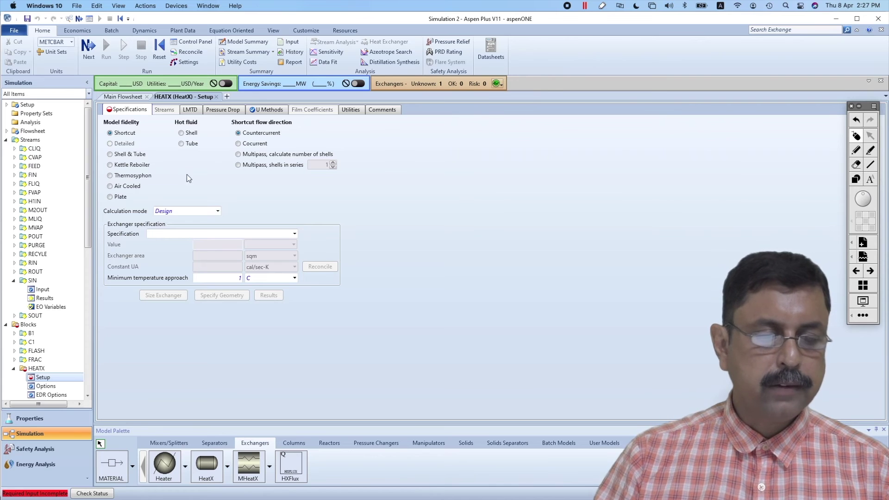
click(293, 235)
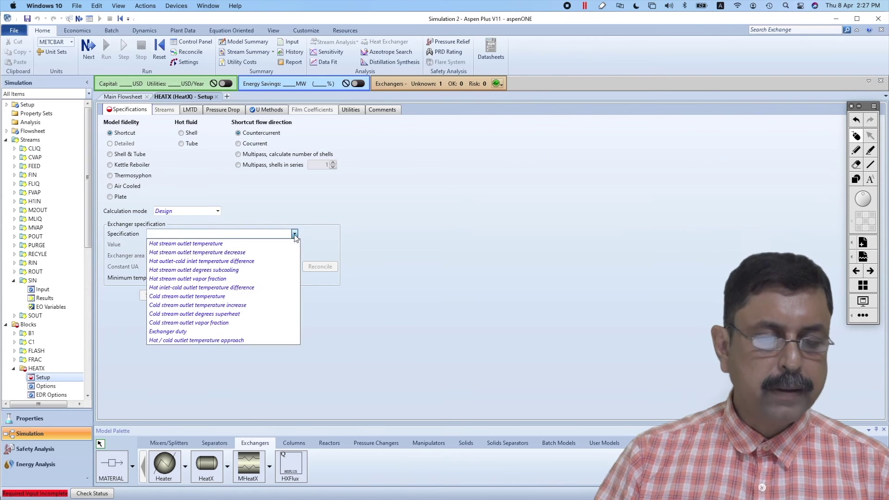
click(180, 332)
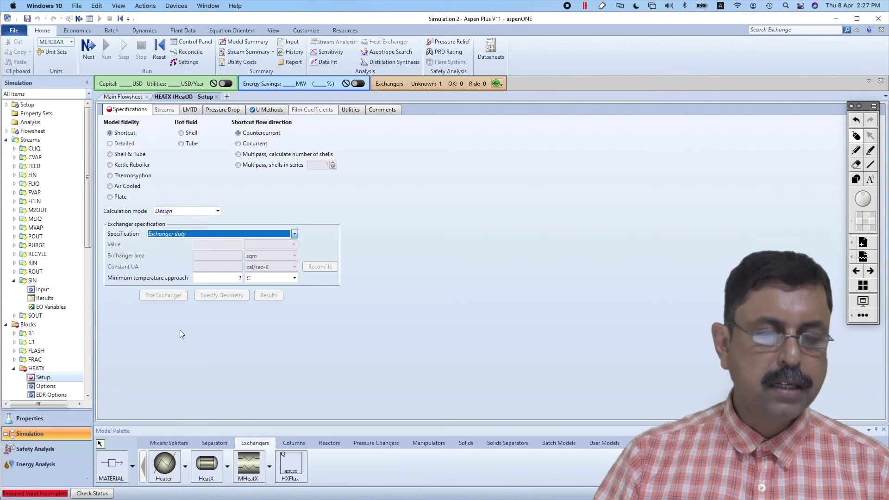
click(222, 246)
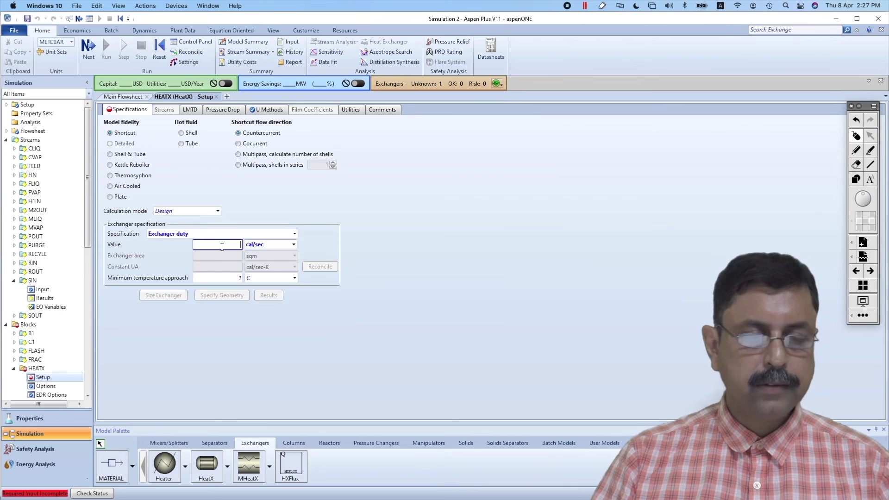
text(2780262)
key(Return)
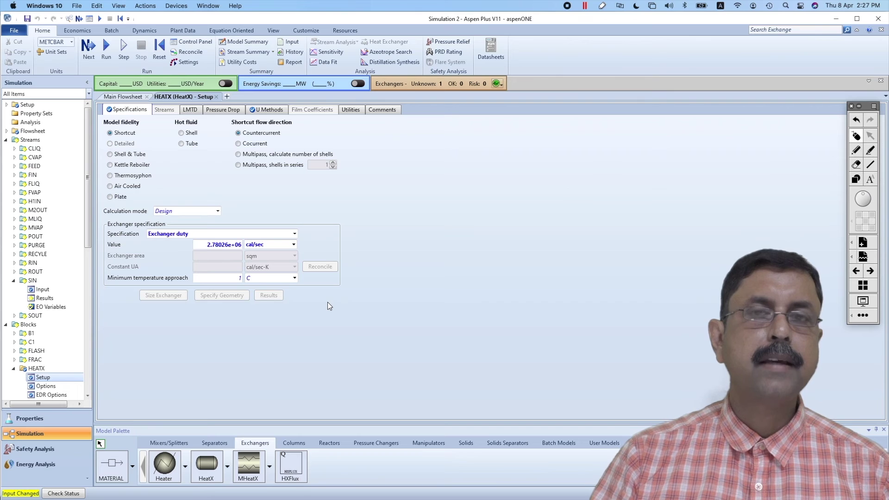
- Run the simulation and plot the TQ curves of the HEATX block, keeping the plot legend unobstructed
click(106, 46)
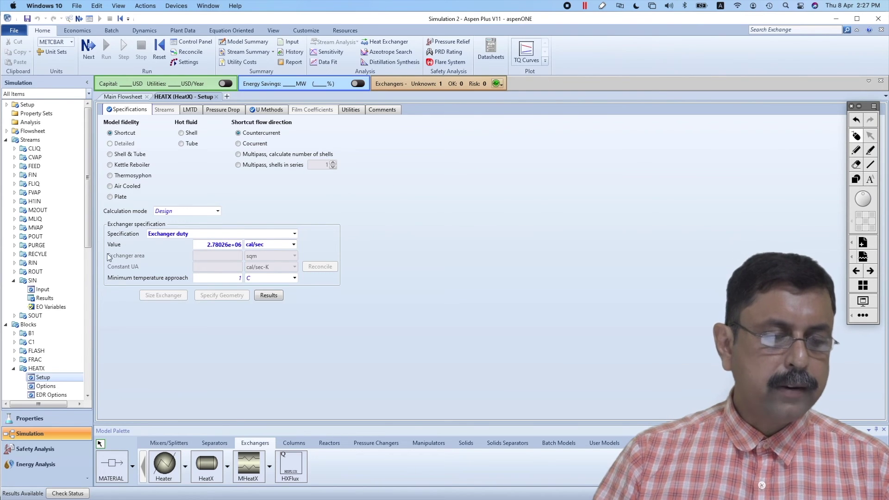
drag(89, 224, 87, 204)
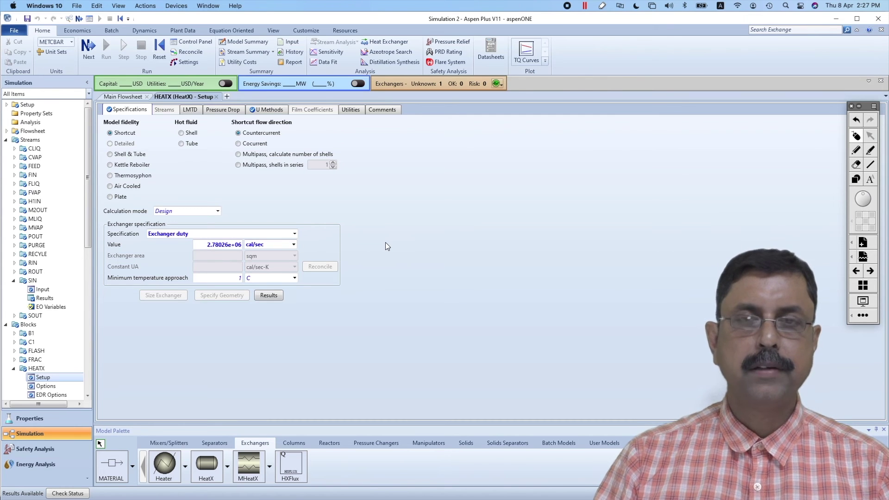
click(530, 54)
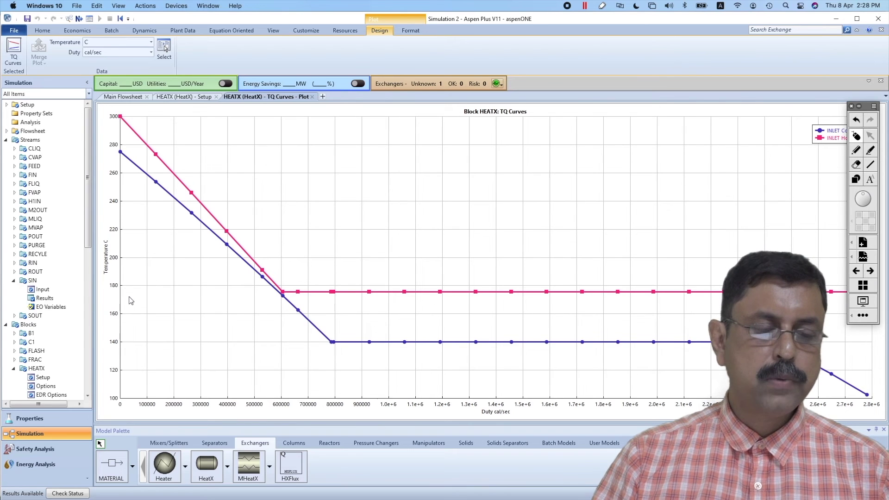
drag(862, 106, 862, 154)
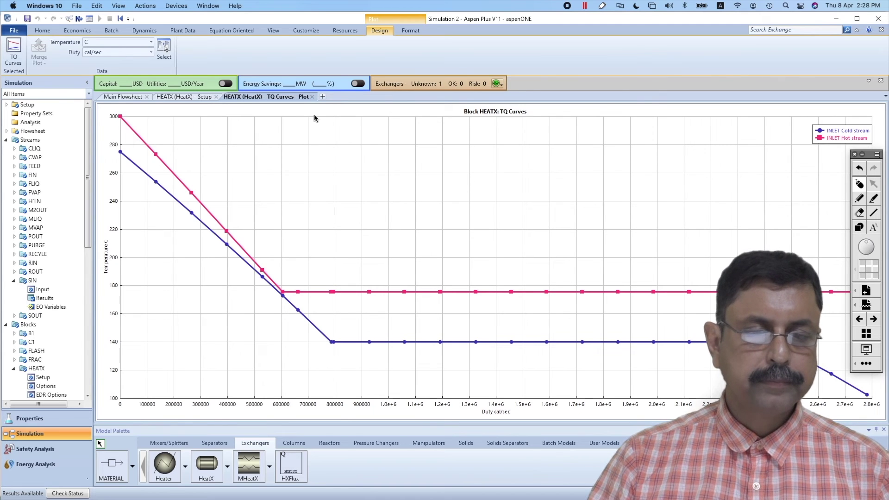
- Close the HEATX plot and setup form, and set the temperature of steam inlet stream SIN to 350 C
click(312, 97)
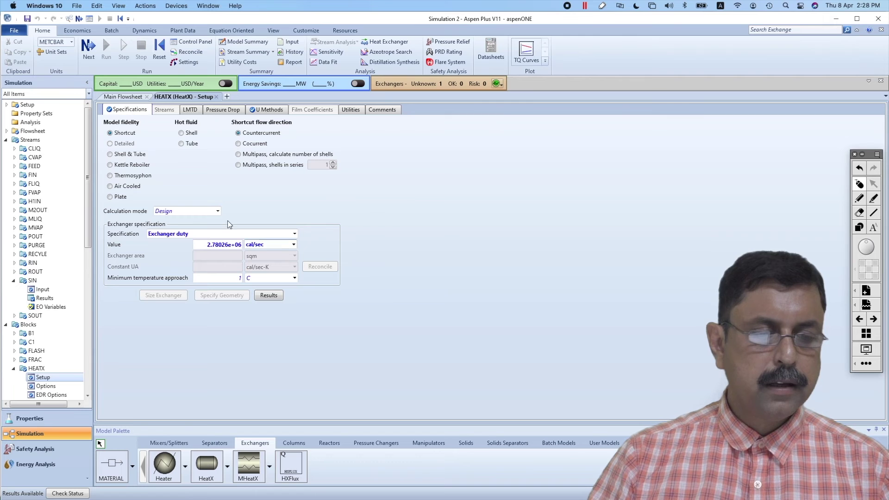
click(217, 97)
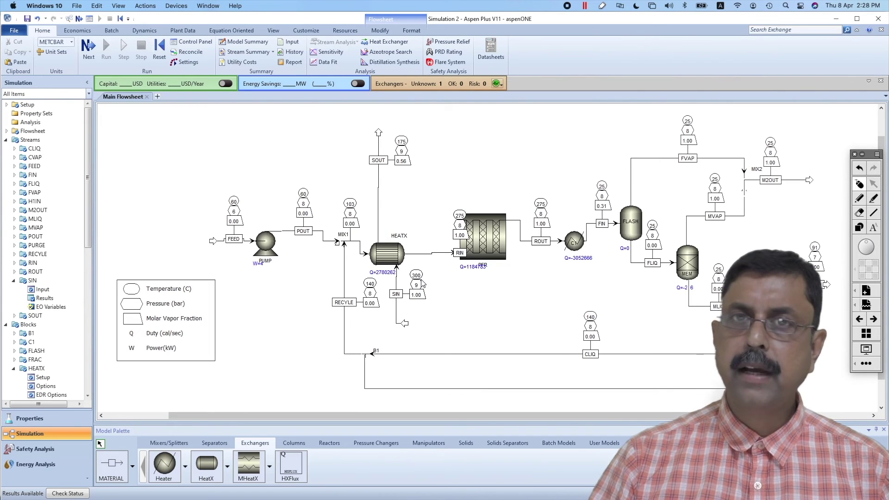
click(398, 294)
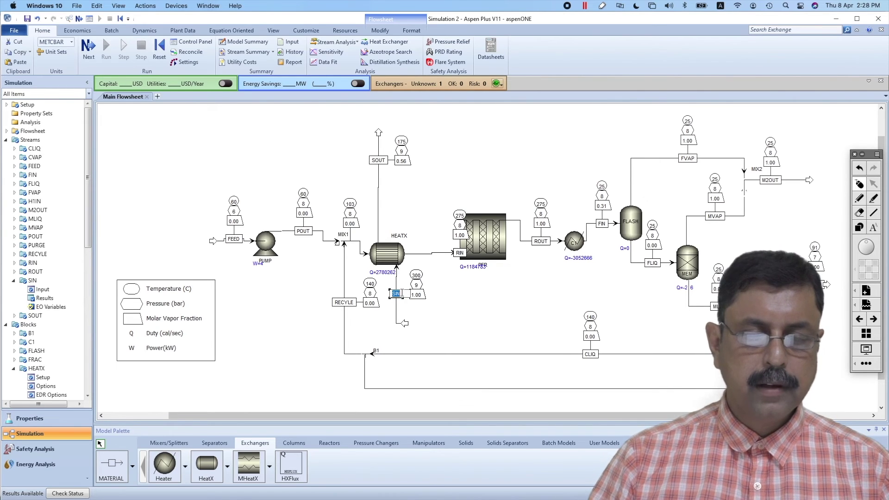
click(408, 321)
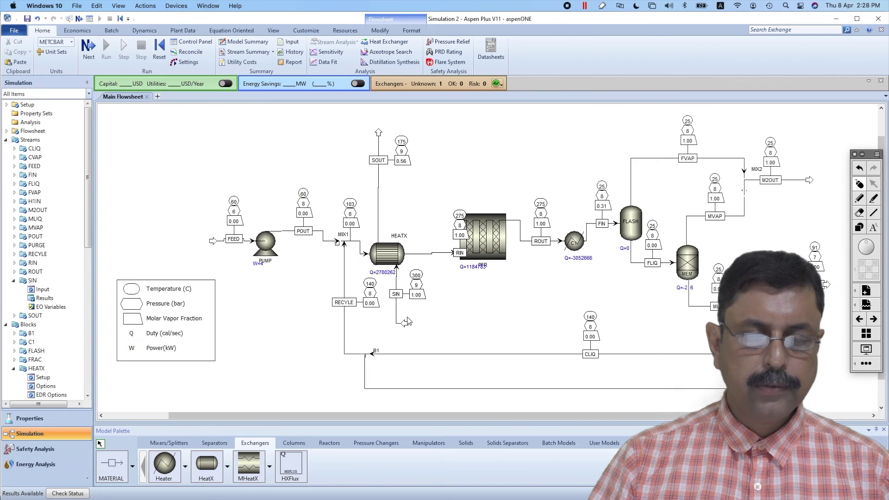
click(417, 276)
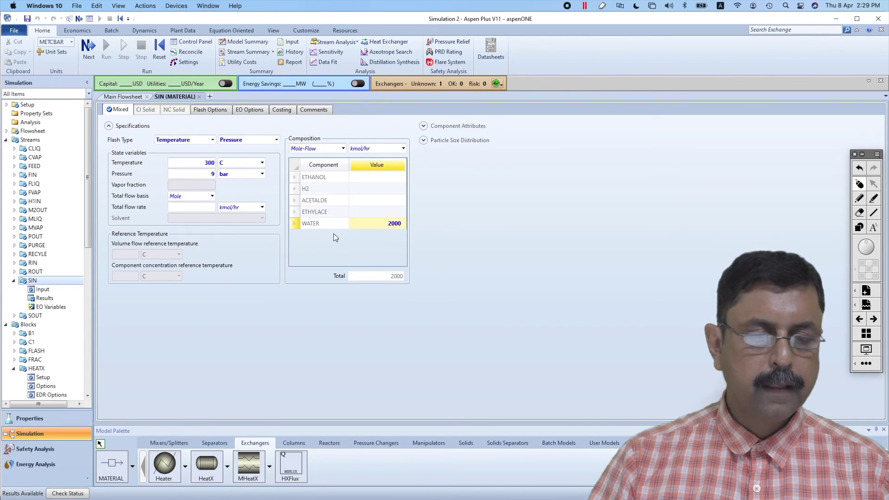
click(212, 164)
text(3560)
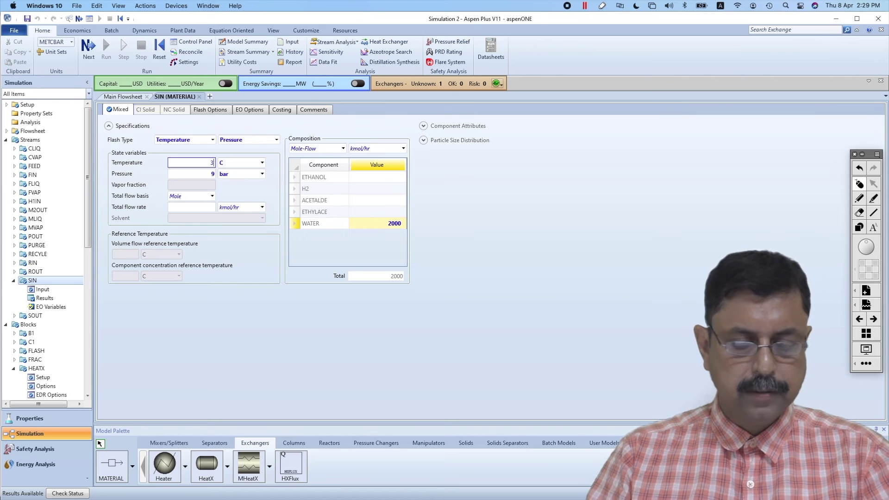
key(BackSpace)
key(BackSpace)
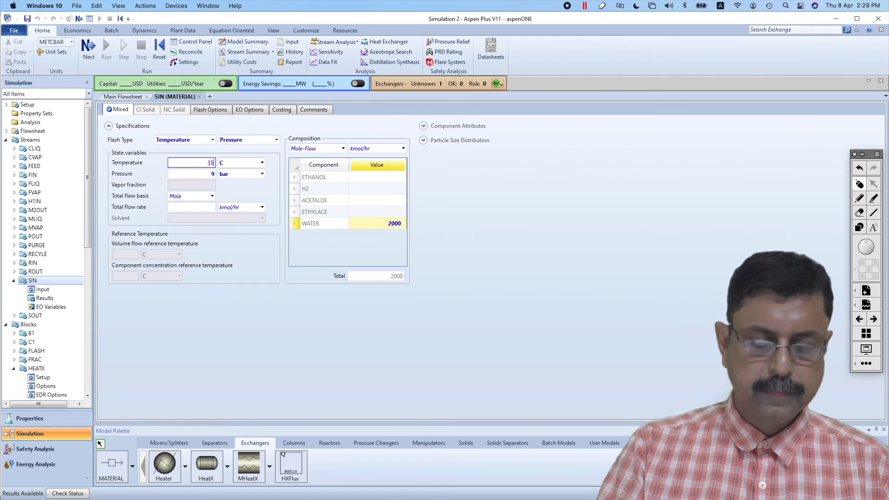
text(0)
key(Return)
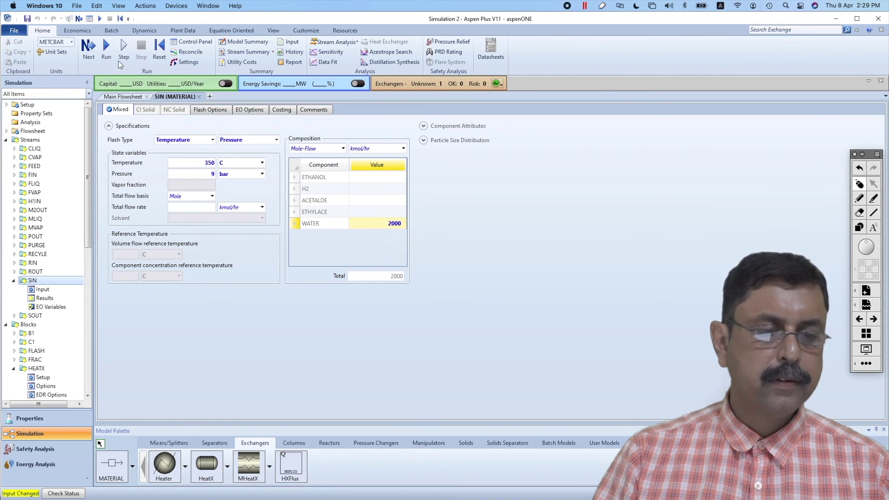
- Rerun the simulation with the hotter steam and plot the TQ curves of the HEATX block again
click(106, 46)
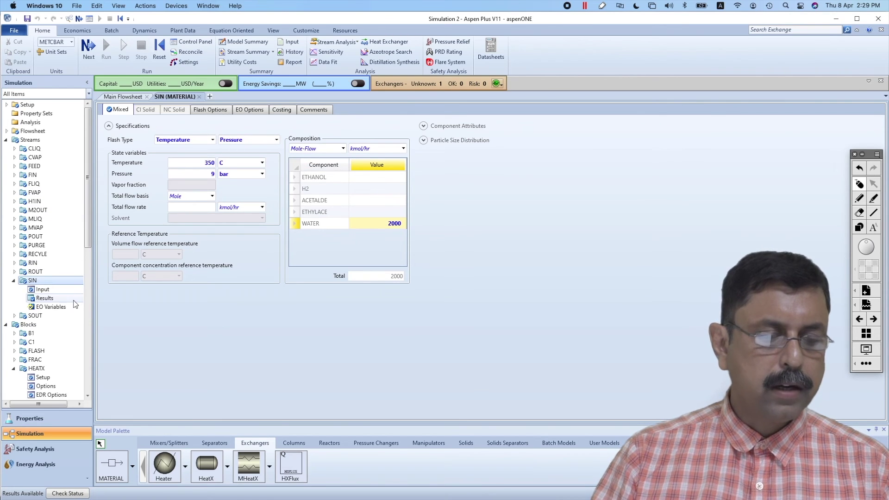
click(37, 369)
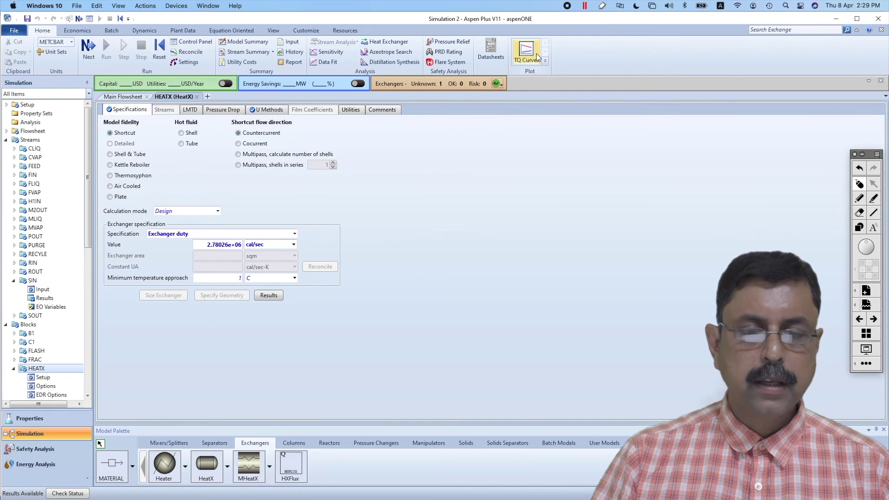
click(529, 50)
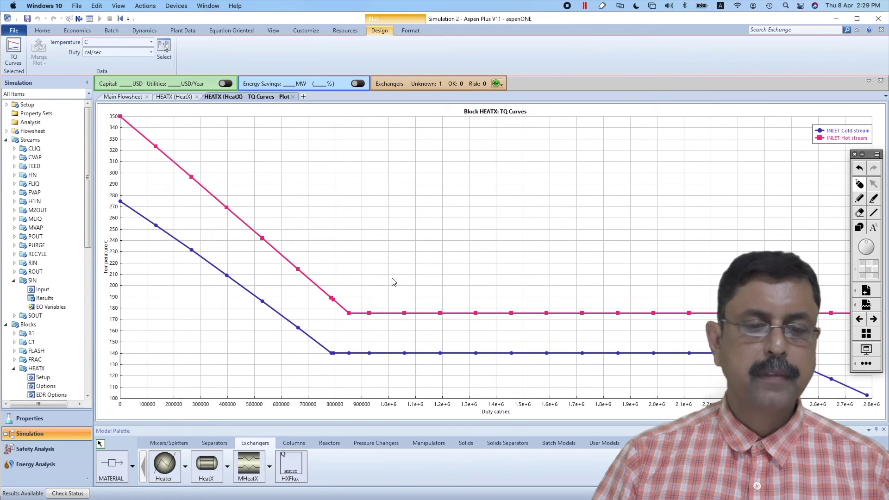
- Close the TQ curves plot and convert HEATX to a rigorous Shell & Tube exchanger, using the interactive sizing method
click(293, 96)
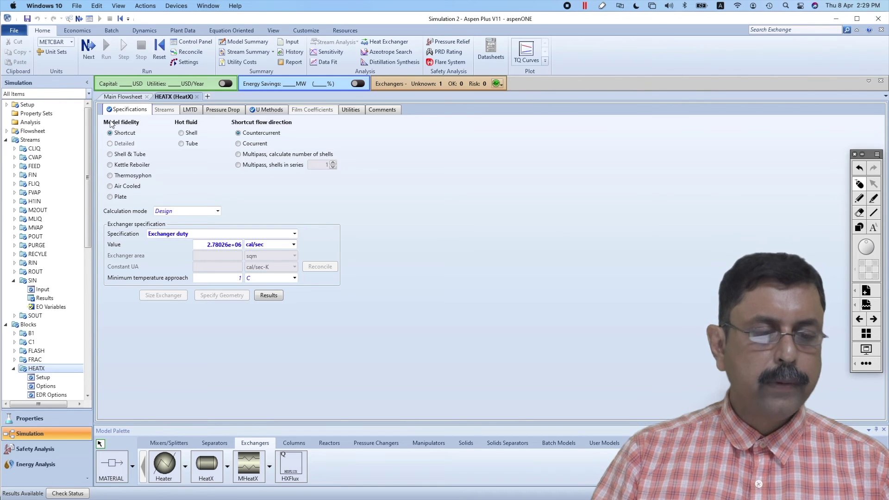
click(110, 155)
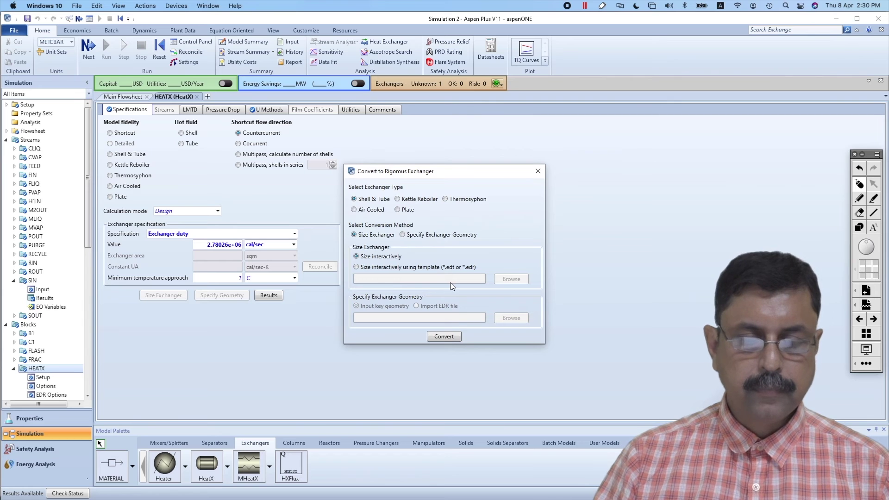
click(451, 335)
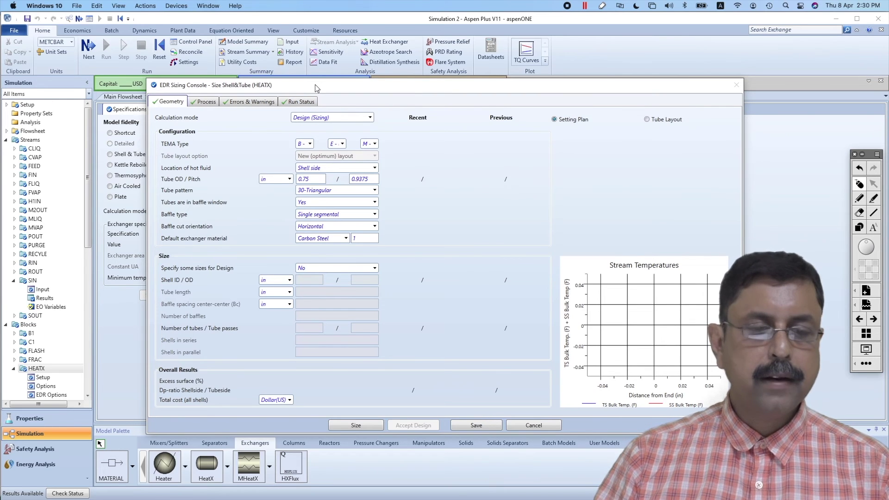
- Set the sizing console's process condition units to kg/h for mass flow, bar for pressure, °C for temperature and MW for heat exchanged
click(207, 102)
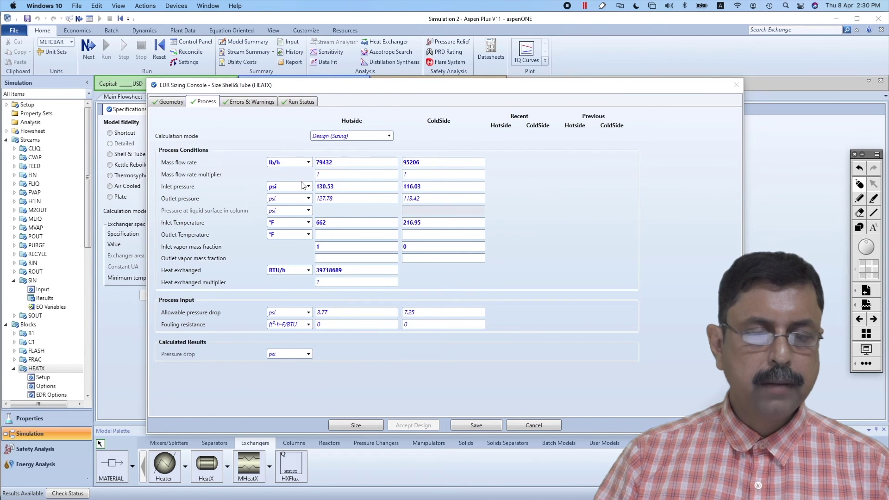
click(309, 163)
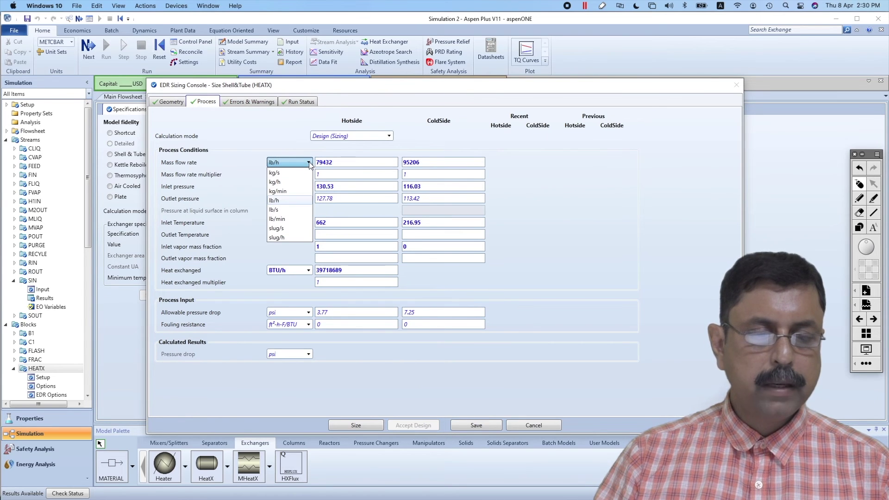
click(288, 185)
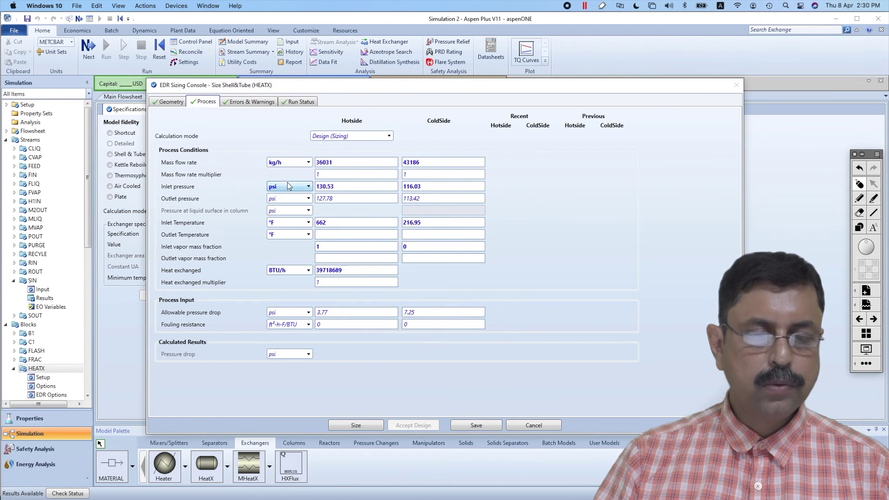
click(309, 187)
click(280, 204)
click(309, 223)
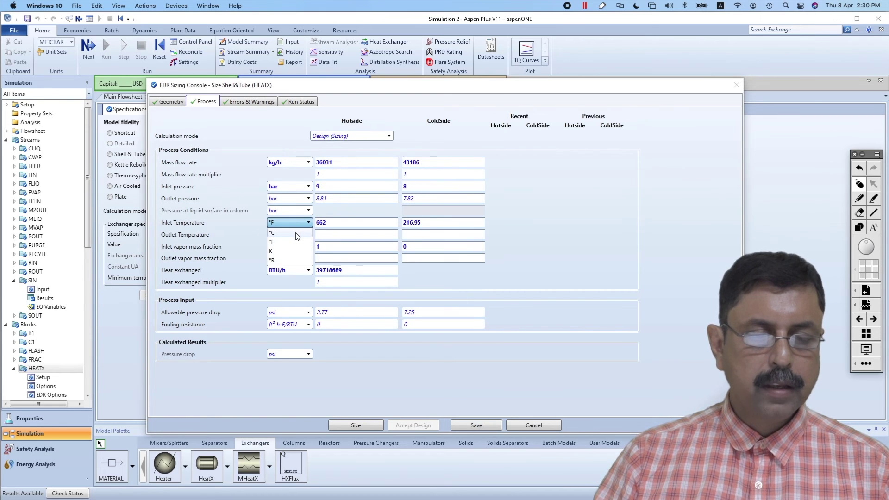
click(296, 233)
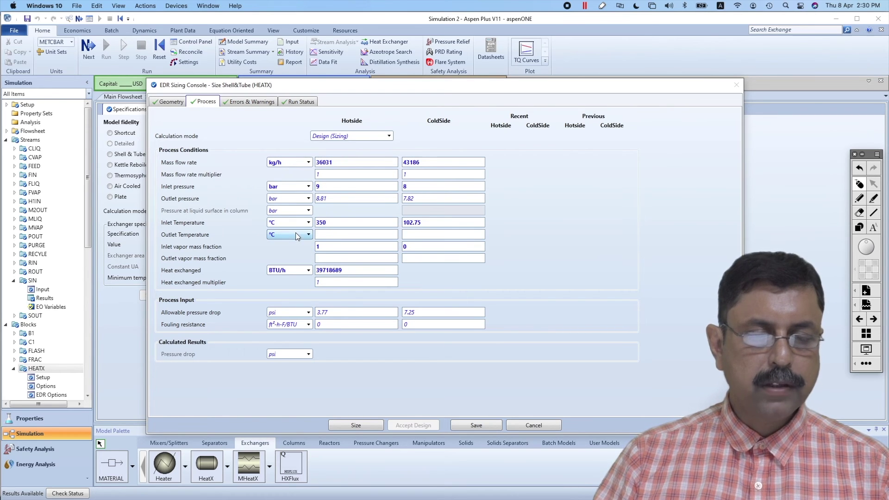
click(304, 270)
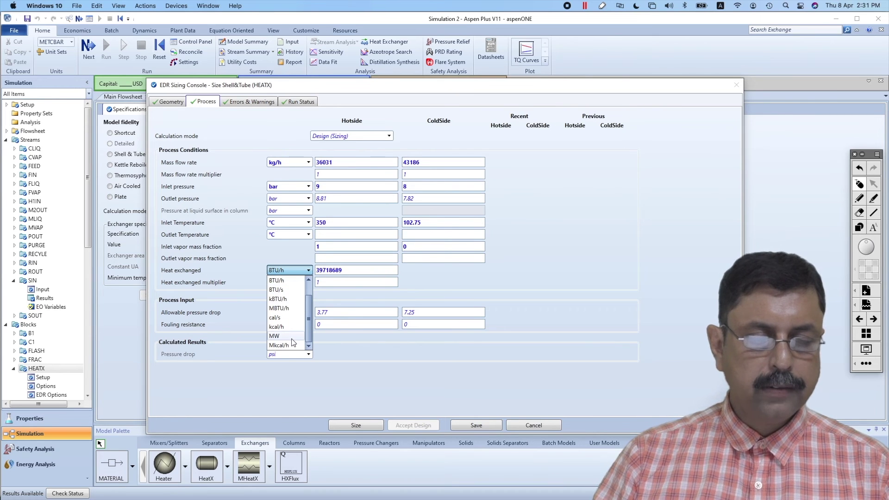
click(286, 337)
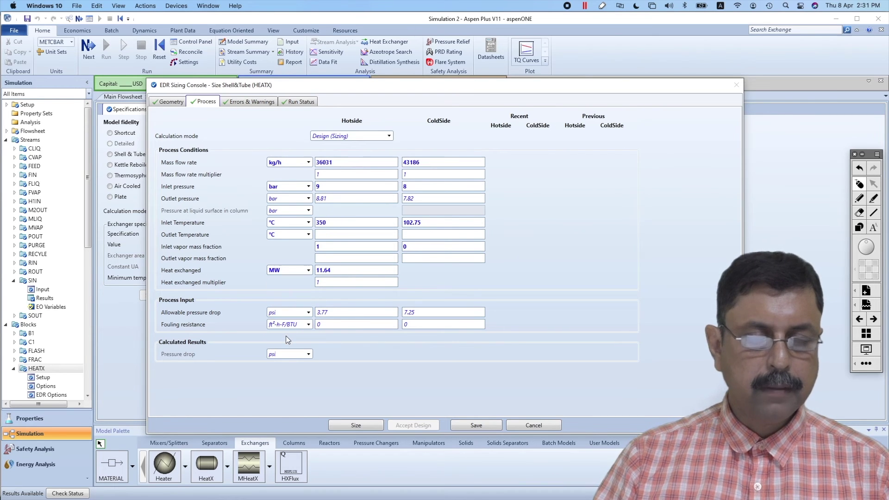
- Set the units to bar for the allowable and calculated pressure drops, and m²-K/W for fouling resistance
click(294, 313)
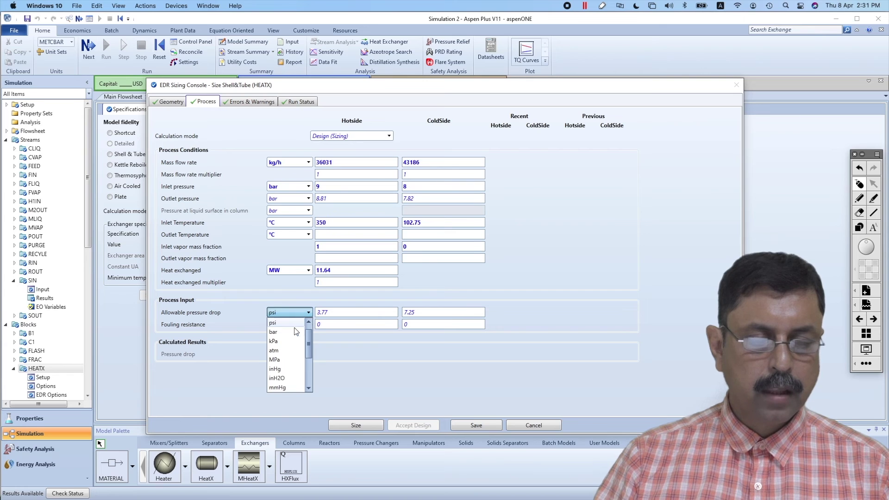
click(288, 333)
click(308, 324)
click(291, 335)
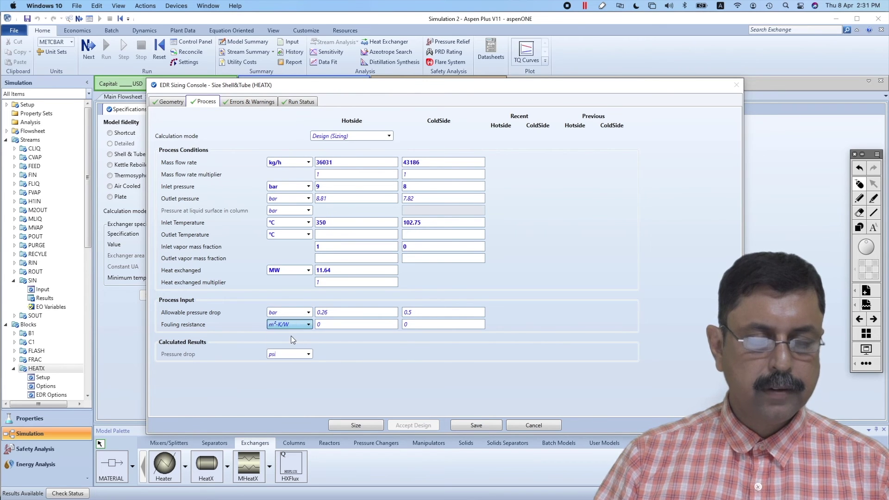
click(310, 355)
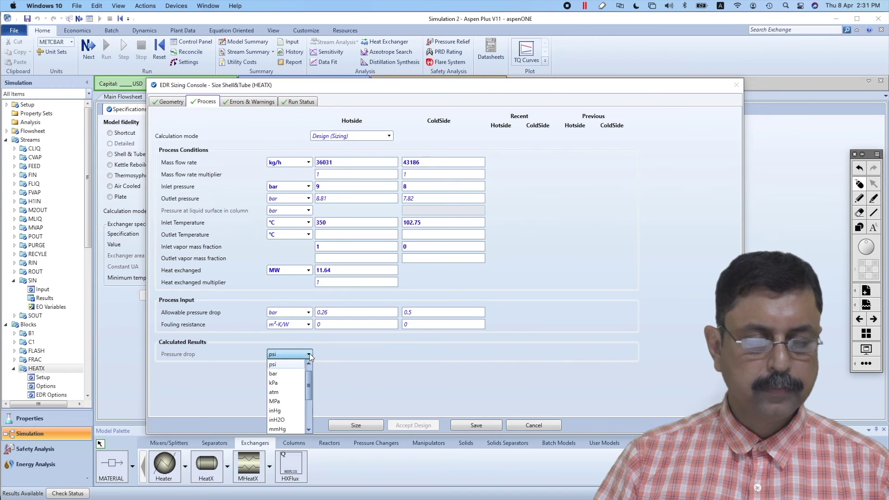
click(286, 375)
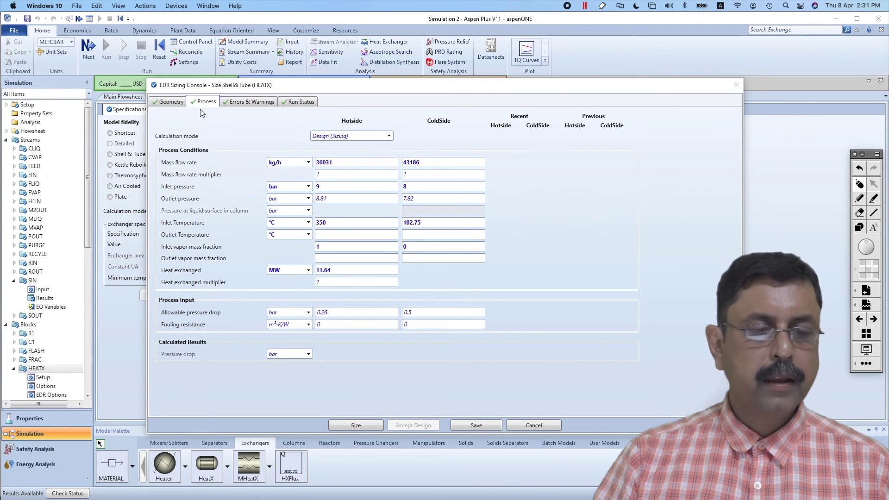
- Examine the TEMA front head, shell and rear head types available in the exchanger's geometry configuration
click(170, 102)
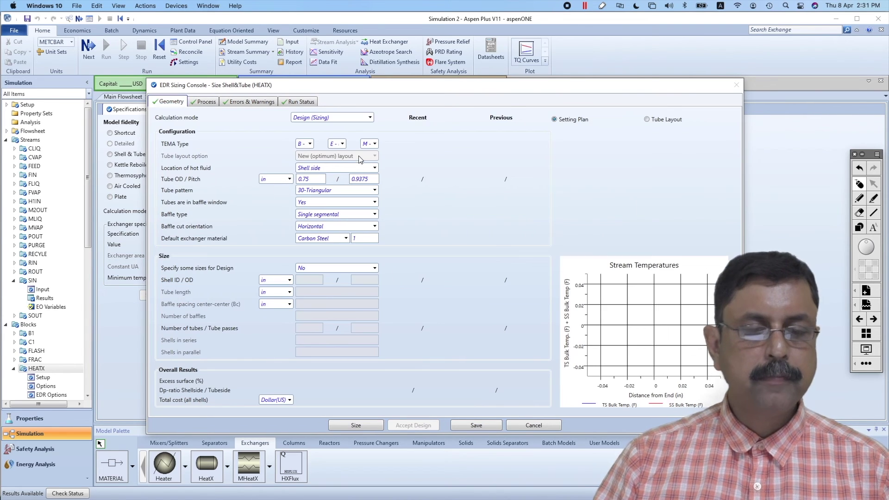
click(309, 144)
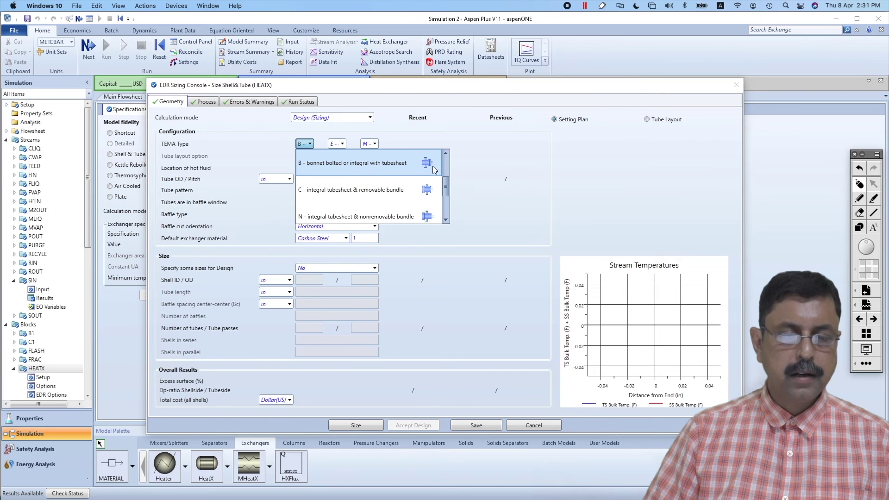
drag(445, 183, 444, 215)
click(475, 192)
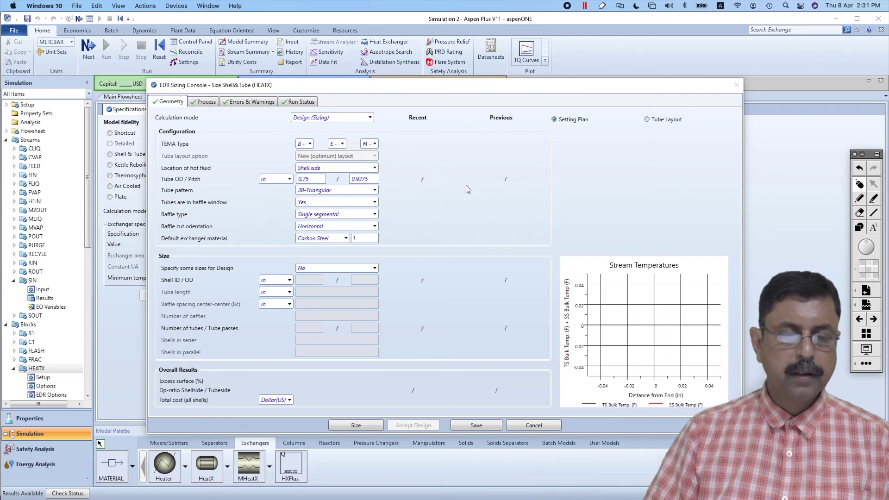
click(342, 144)
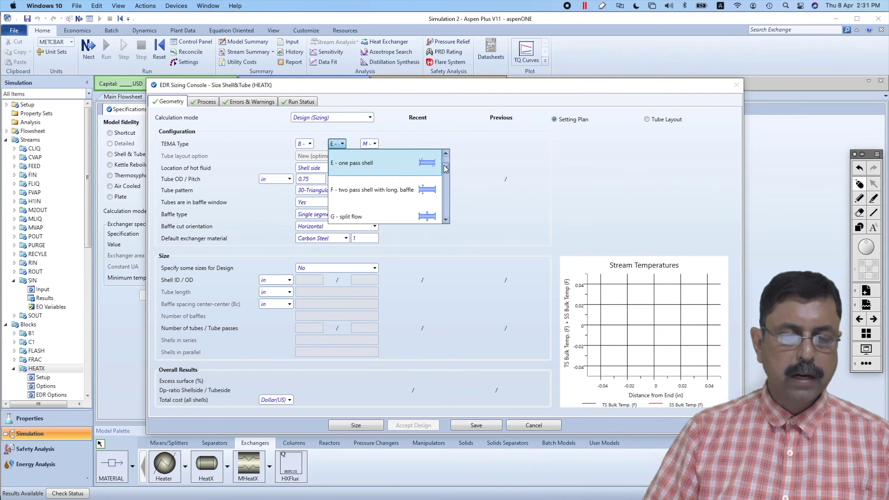
scroll(445, 165, up, 1)
drag(445, 164, 446, 184)
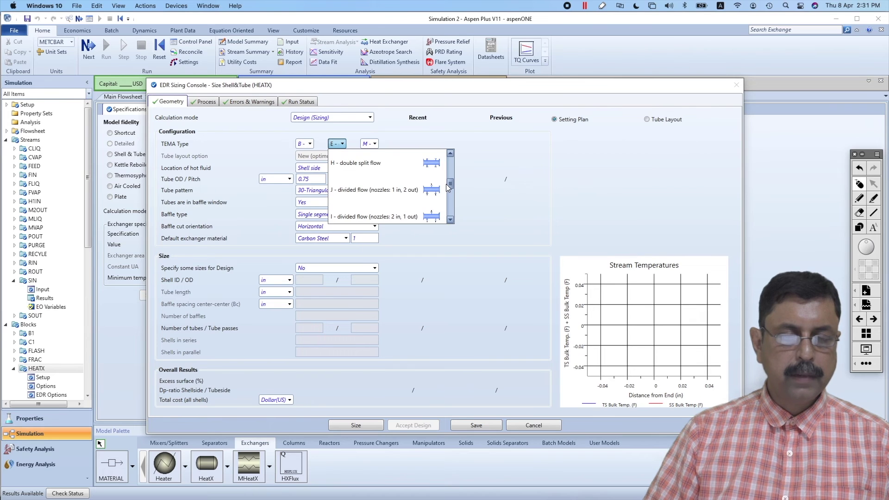
click(478, 178)
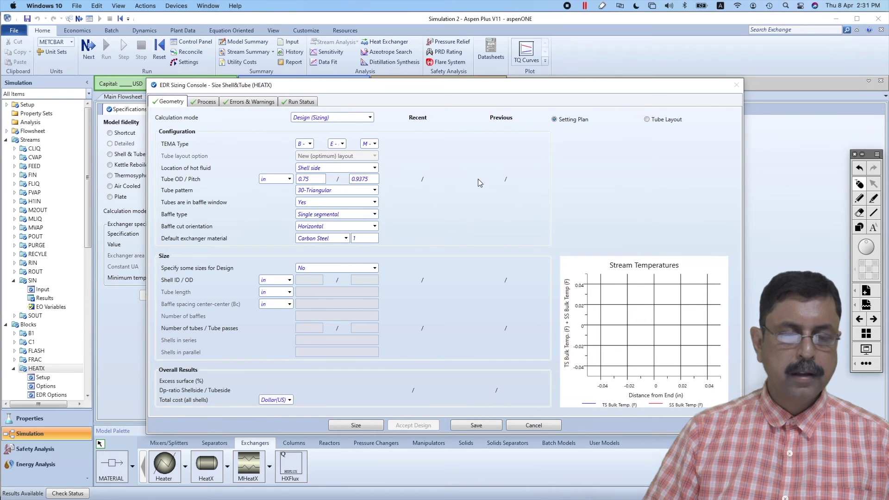
click(375, 144)
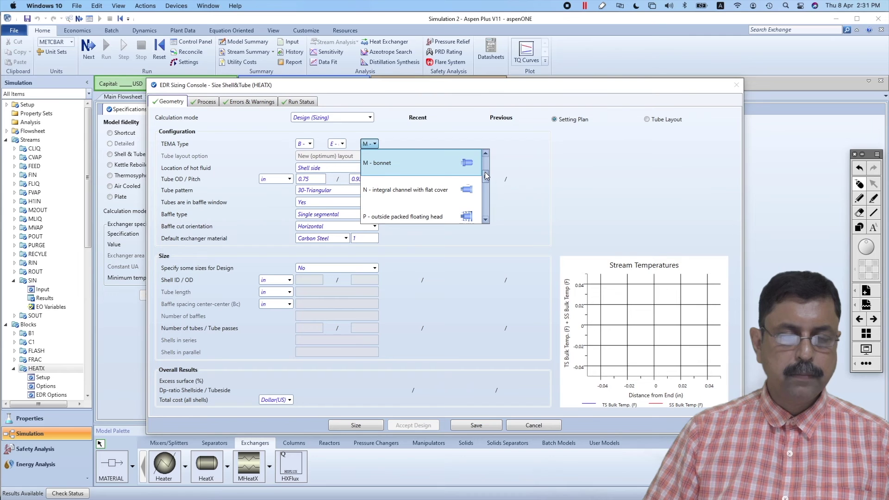
drag(486, 173, 487, 212)
click(515, 190)
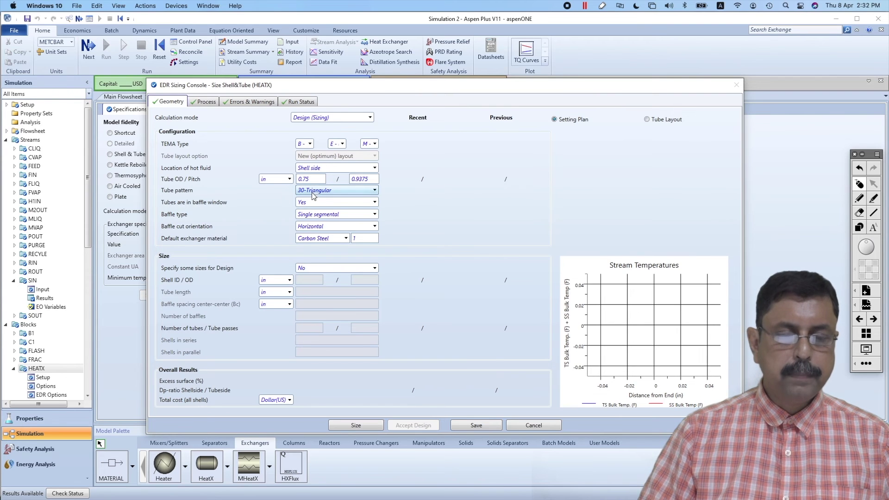
- Examine the options for tube pattern, tubes in baffle window, baffle type and baffle cut orientation in the exchanger's geometry configuration
mouse_move(312, 179)
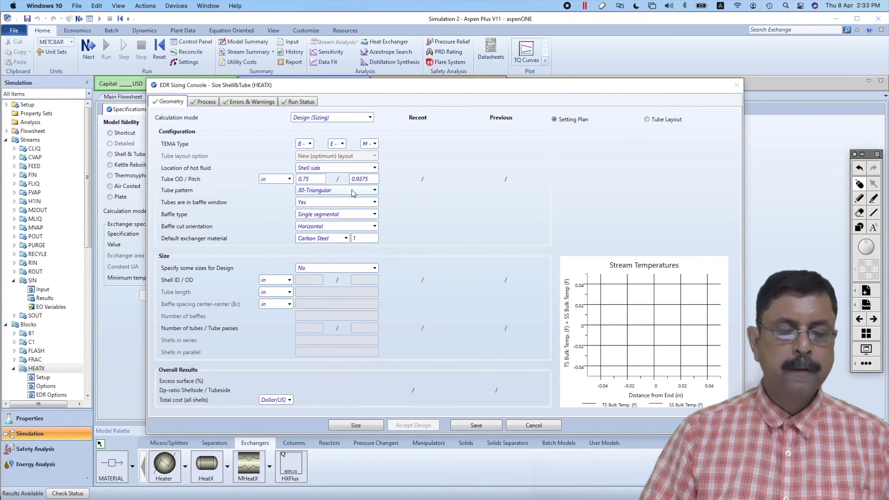
click(375, 193)
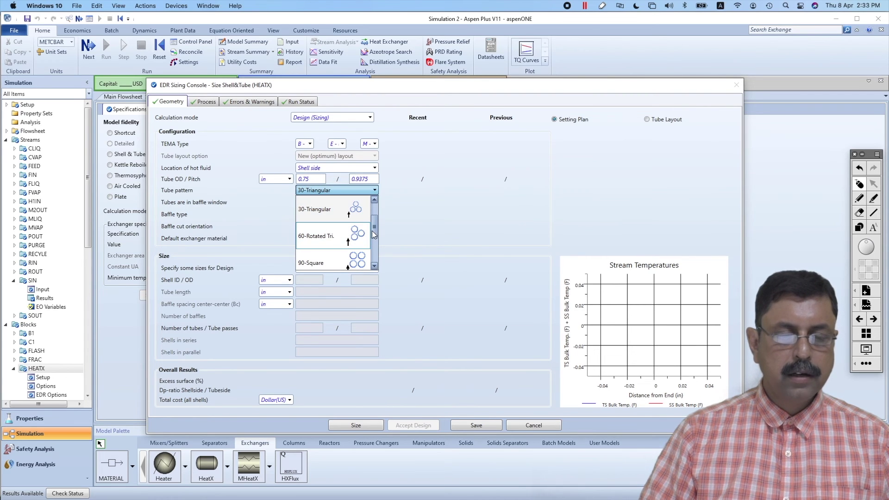
scroll(373, 234, down, 1)
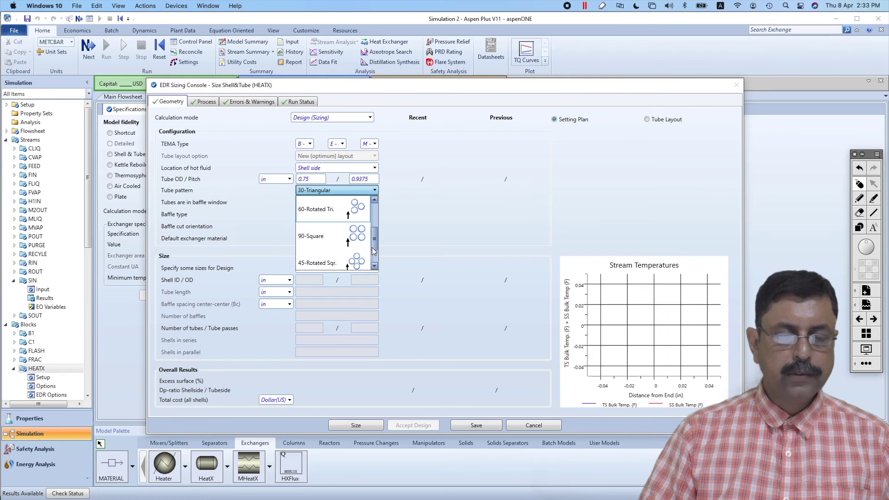
click(408, 241)
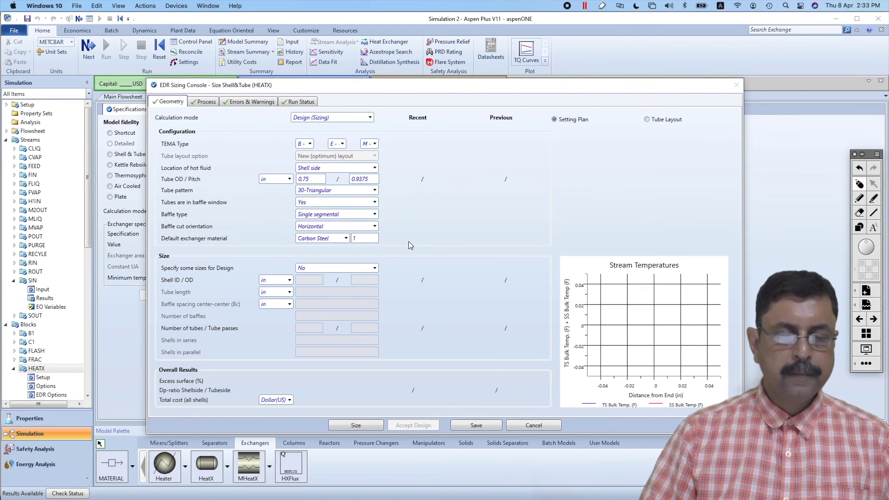
click(374, 204)
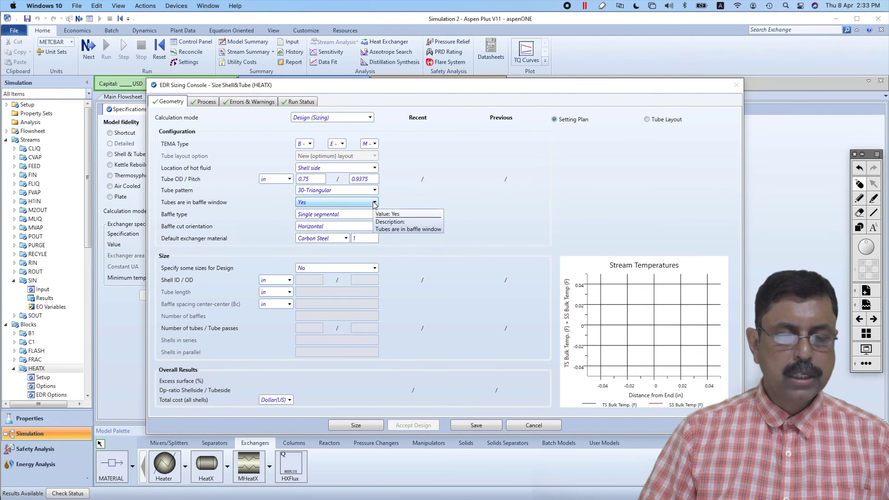
click(410, 207)
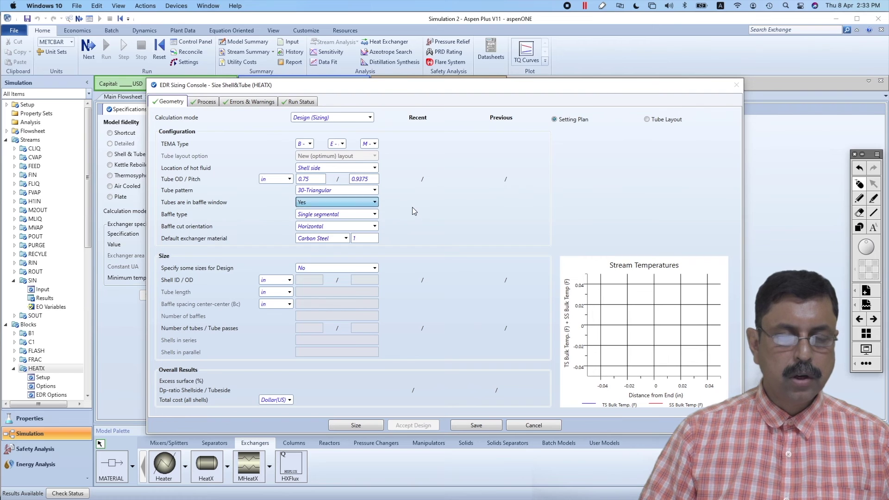
click(375, 214)
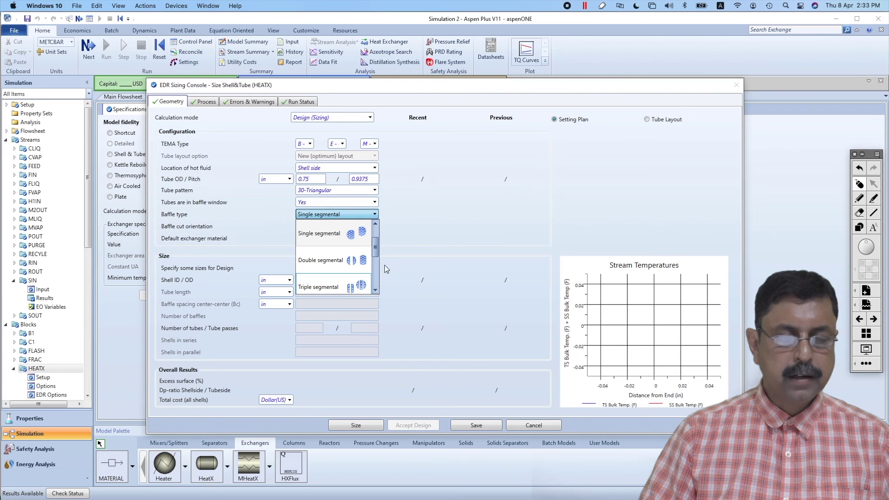
click(408, 244)
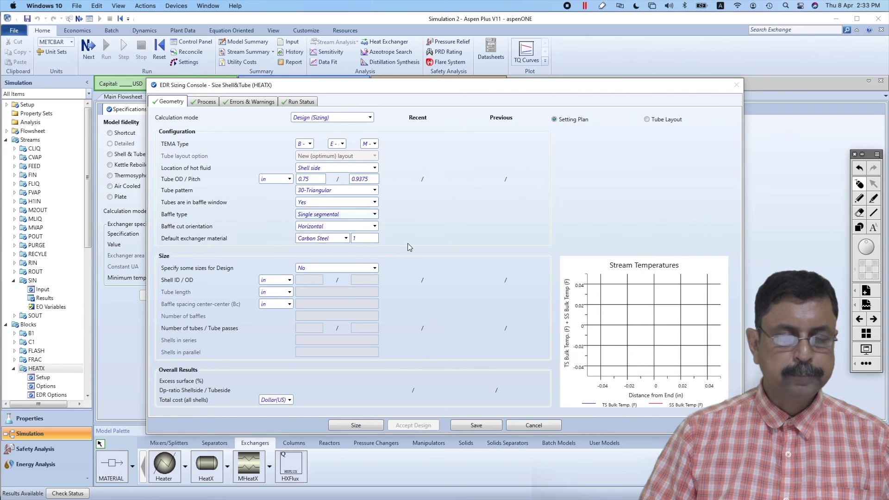
click(374, 226)
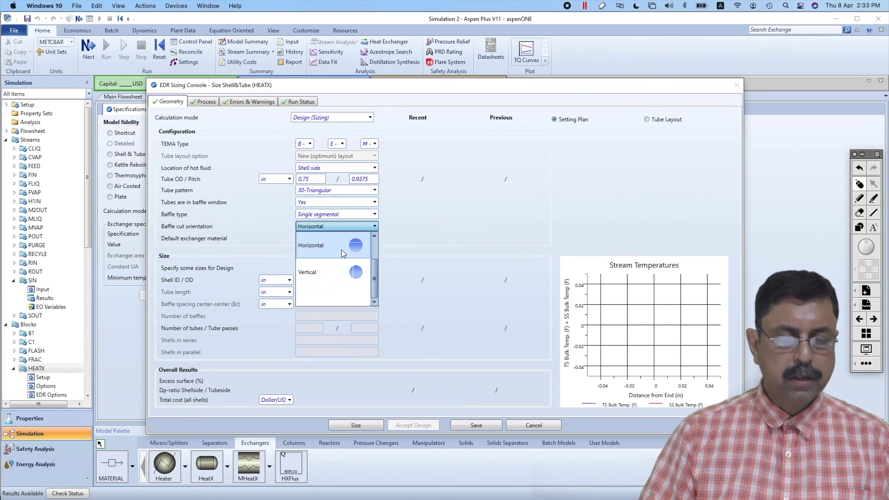
click(407, 239)
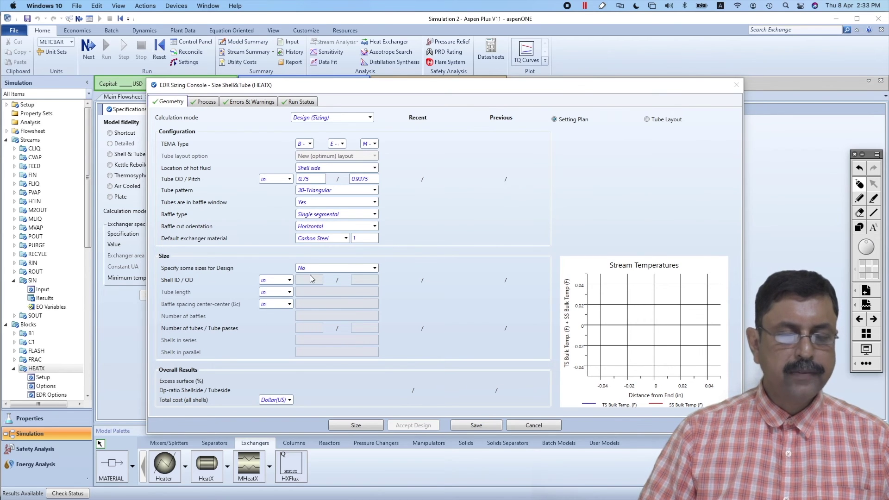
click(375, 270)
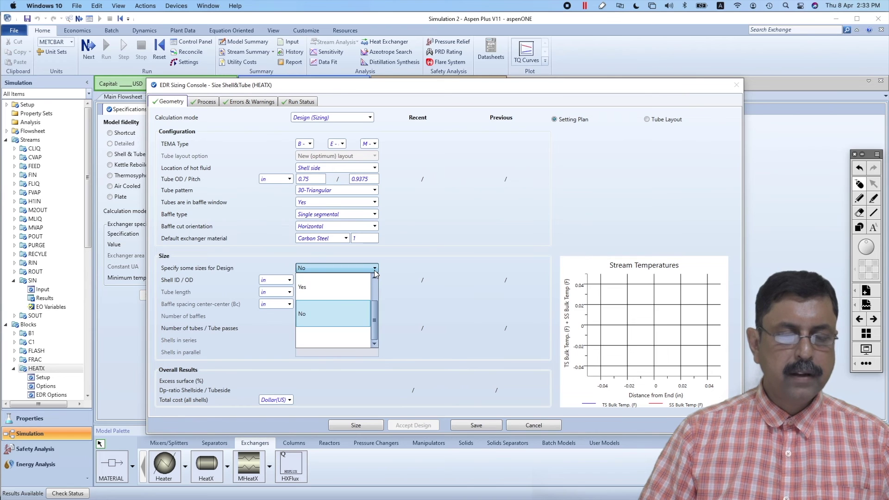
click(341, 288)
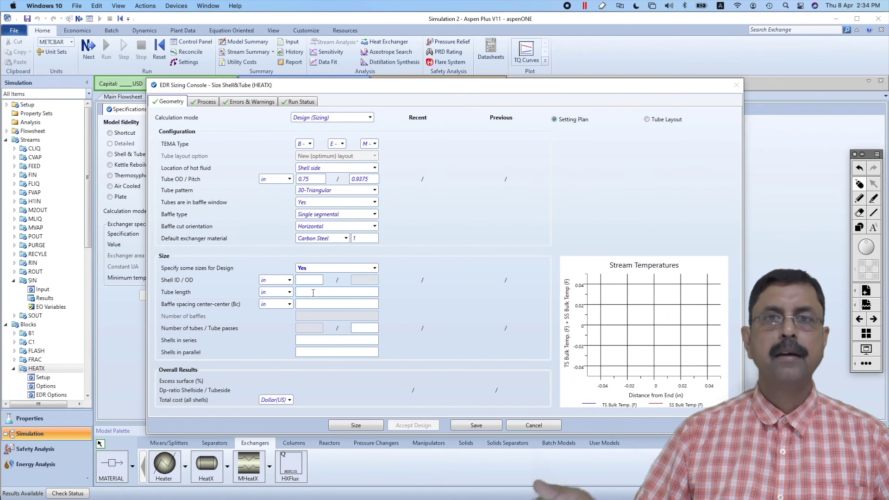
click(375, 269)
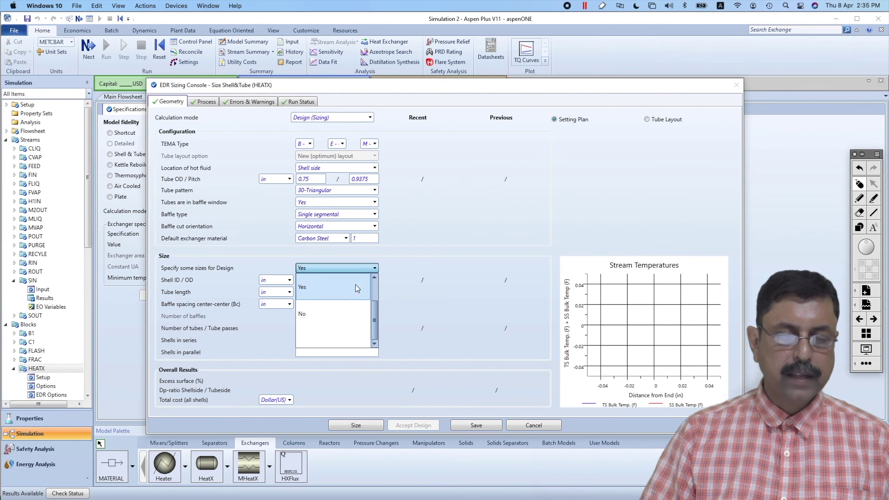
click(335, 313)
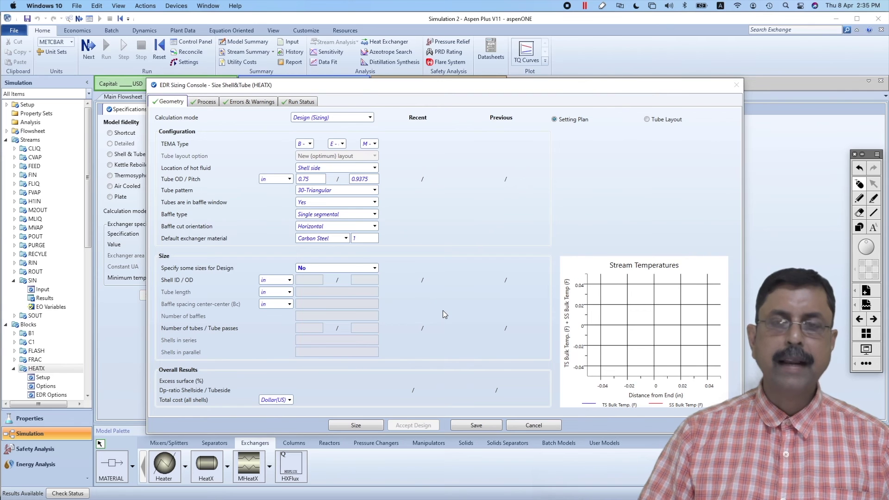
- Run the exchanger sizing and inspect the tube layout diagram of the sized design up close
click(359, 425)
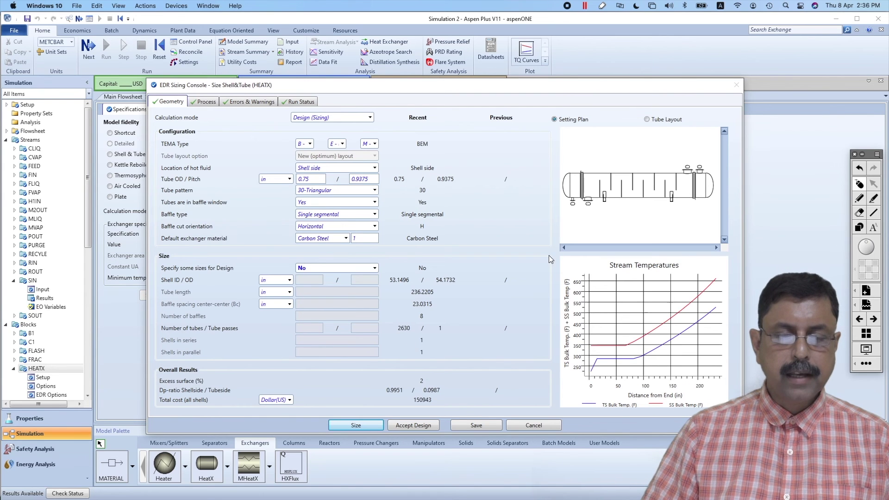
click(648, 120)
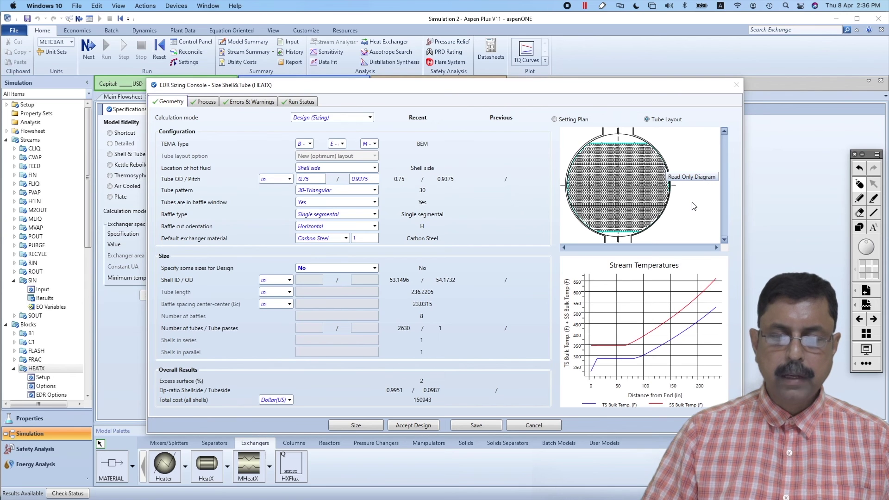
scroll(675, 187, down, 3)
scroll(674, 188, up, 6)
scroll(675, 188, up, 3)
scroll(650, 190, down, 3)
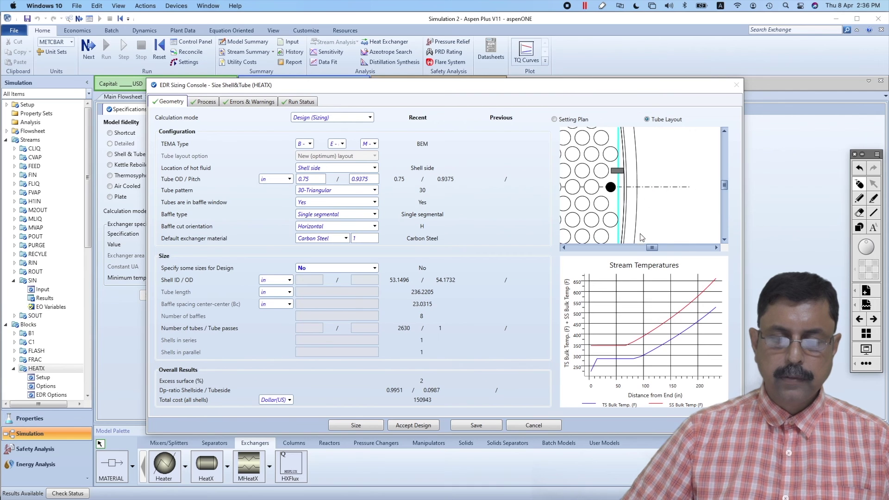
scroll(624, 222, down, 5)
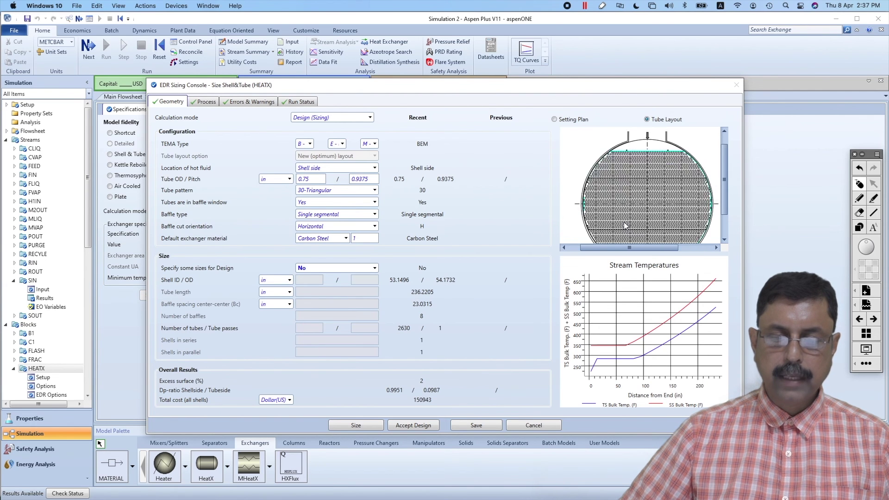
scroll(624, 225, up, 3)
scroll(625, 225, down, 2)
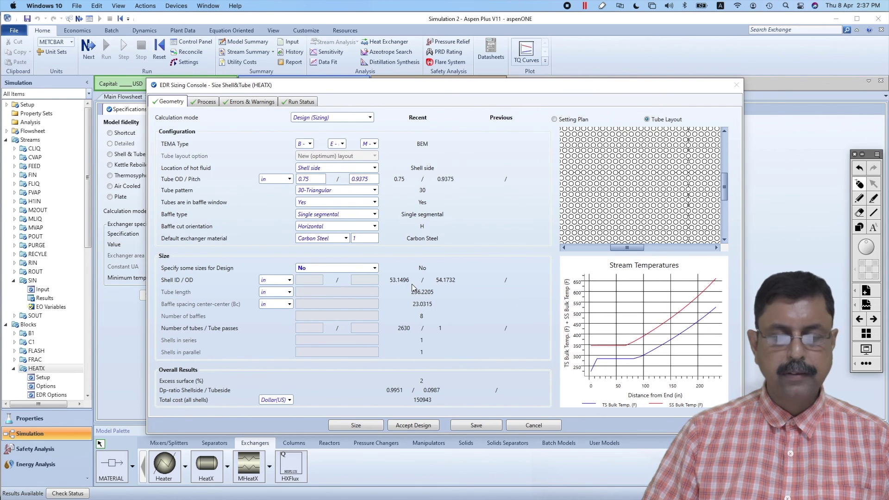
- Specify design sizes of 55 in shell ID, 240 in tube length and 24 in baffle spacing, and accept the design
click(373, 269)
click(353, 286)
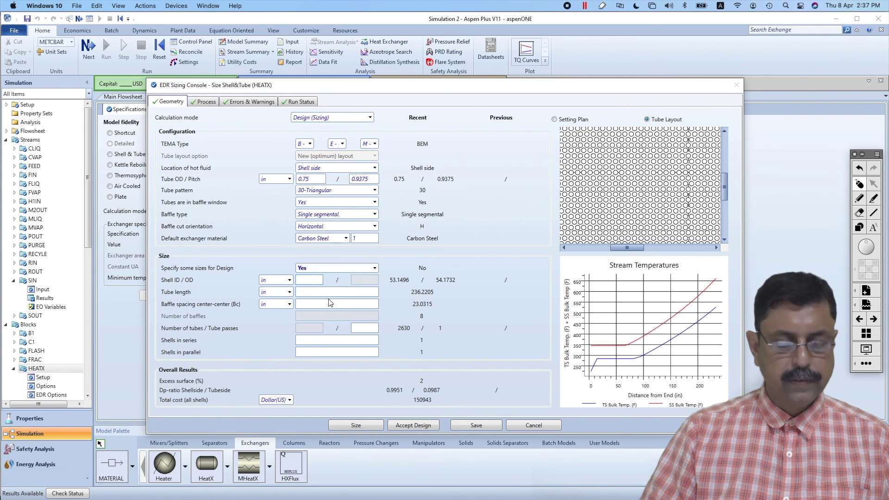
text(55)
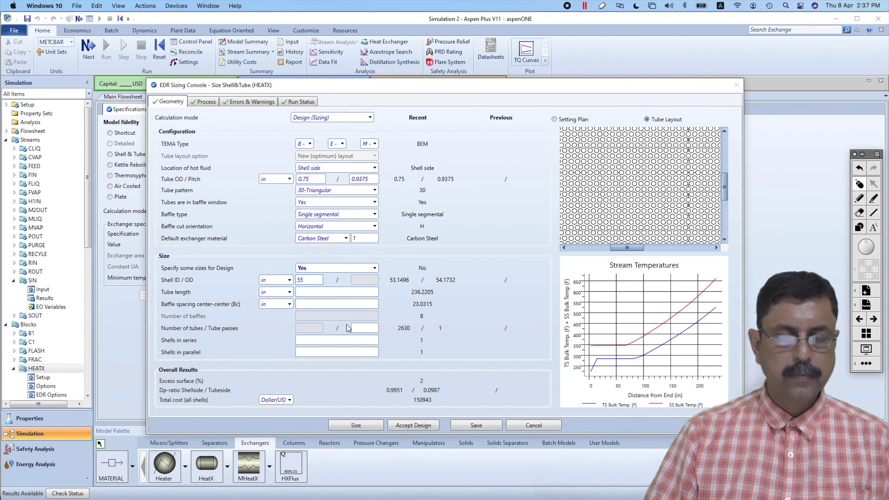
click(326, 294)
text(240)
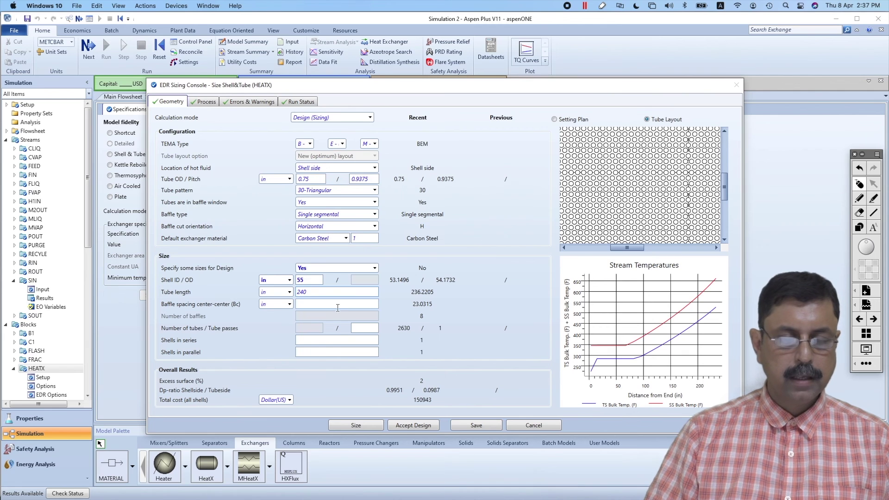
click(330, 305)
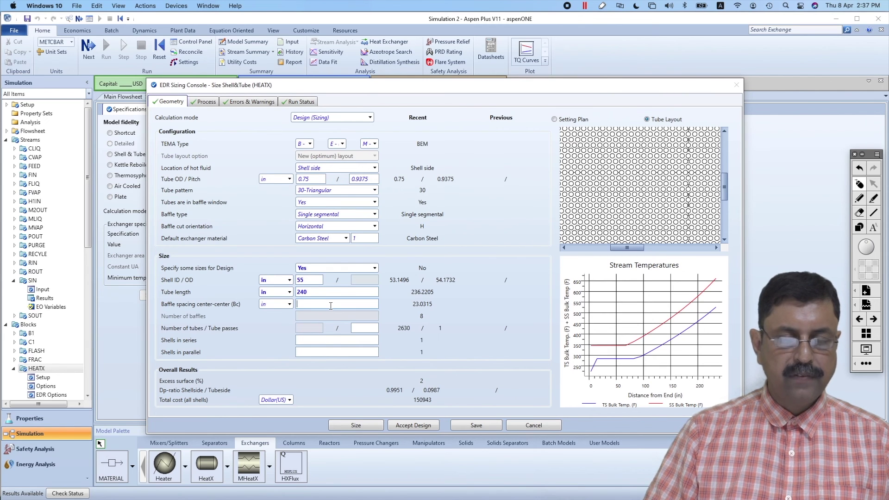
text(24)
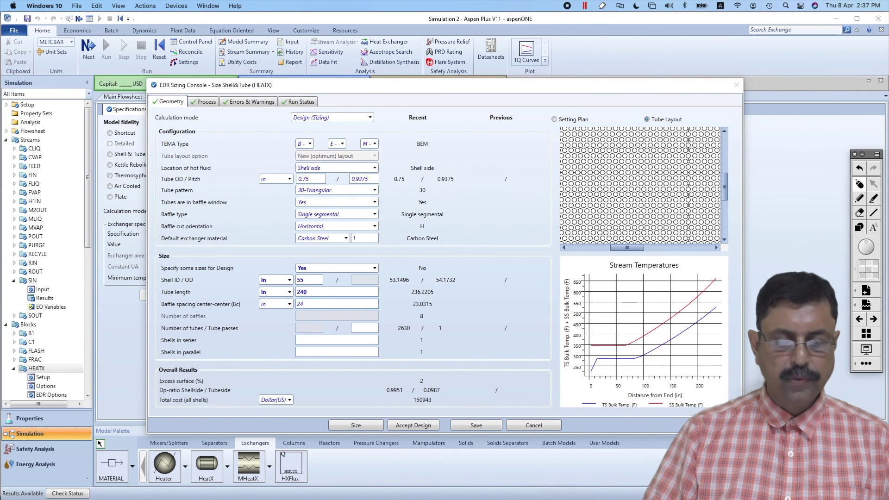
click(471, 318)
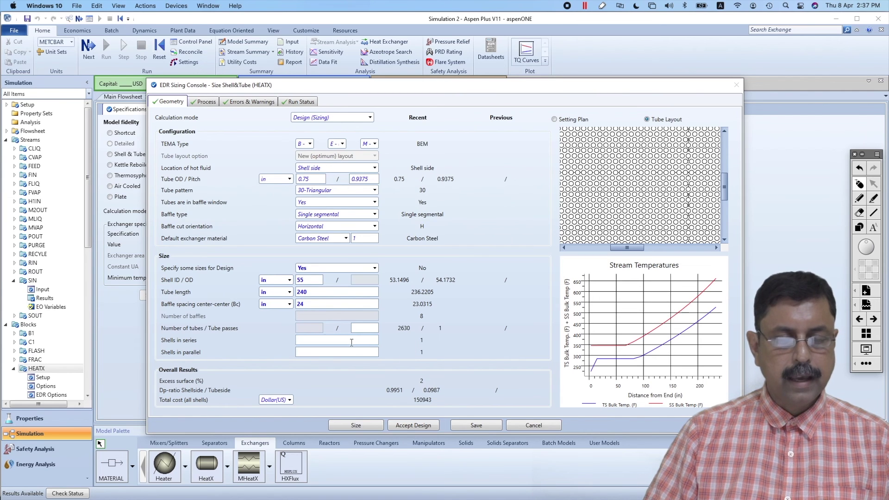
click(421, 426)
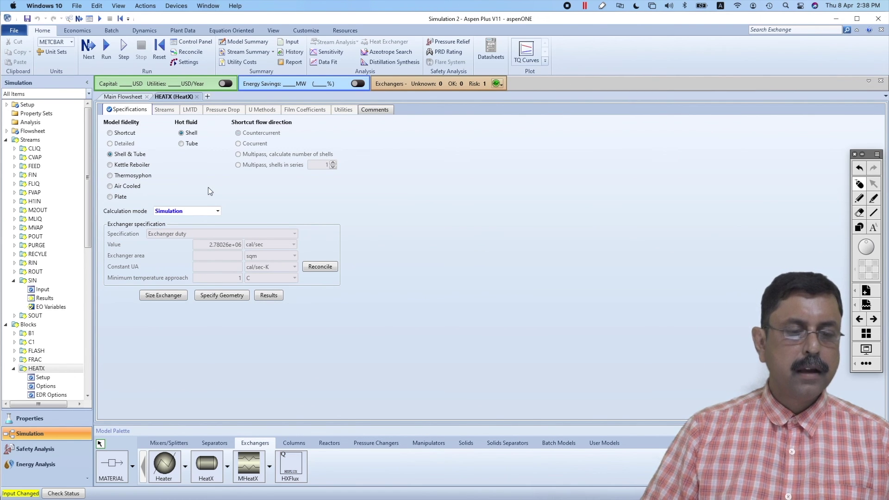
- Run the simulation with the accepted design and review HEATX's thermal results, status messages and stream results
click(106, 50)
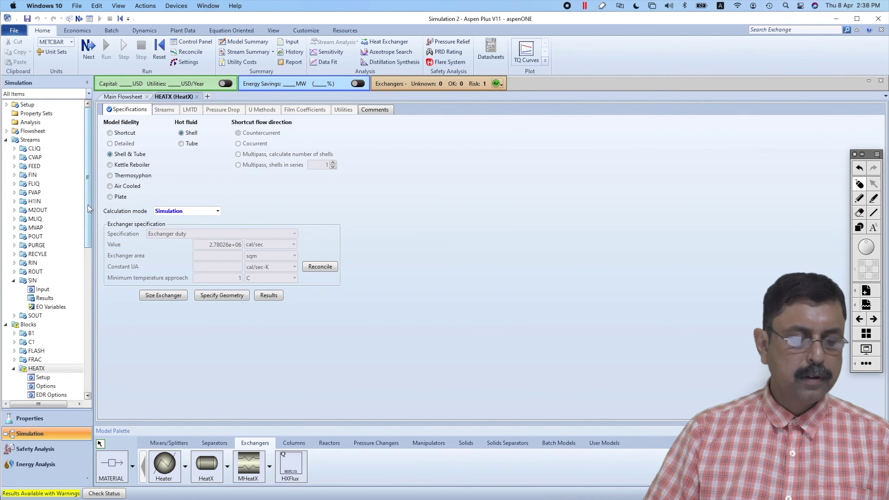
drag(88, 205, 90, 300)
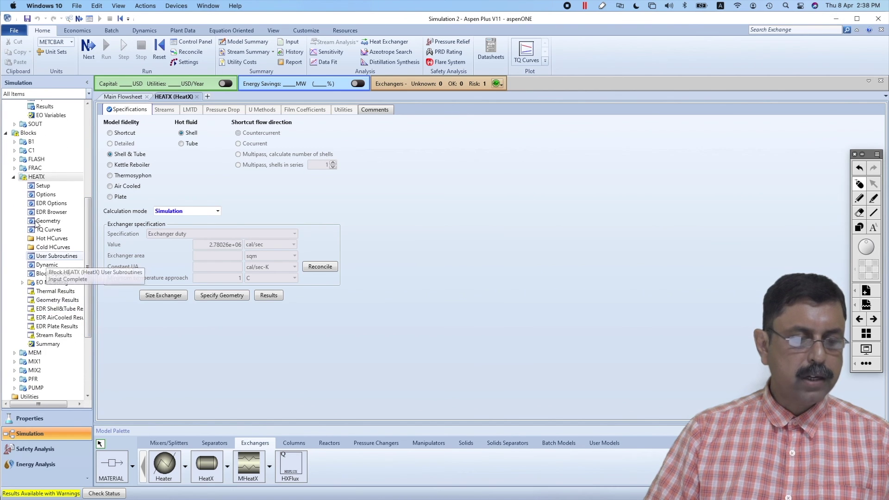
click(57, 293)
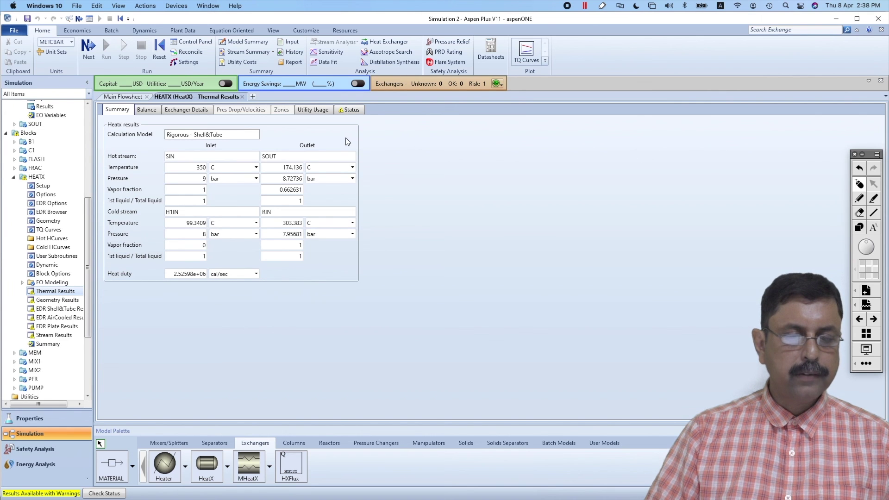
click(348, 111)
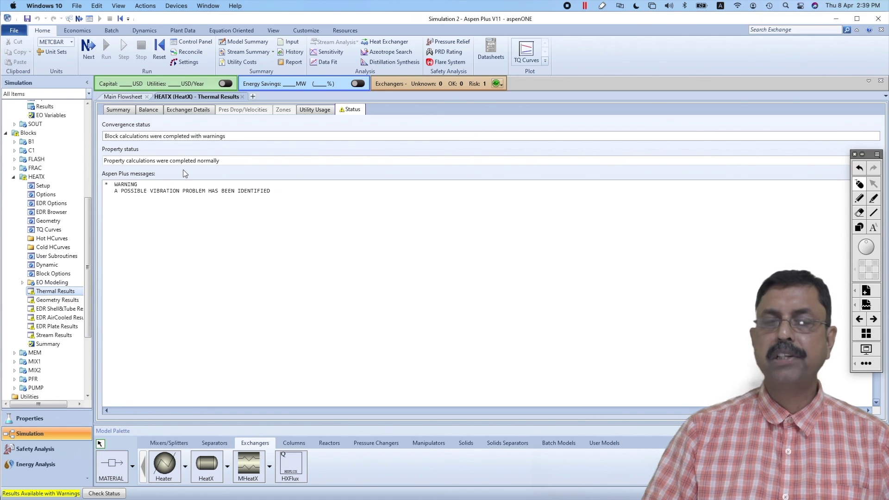
click(57, 334)
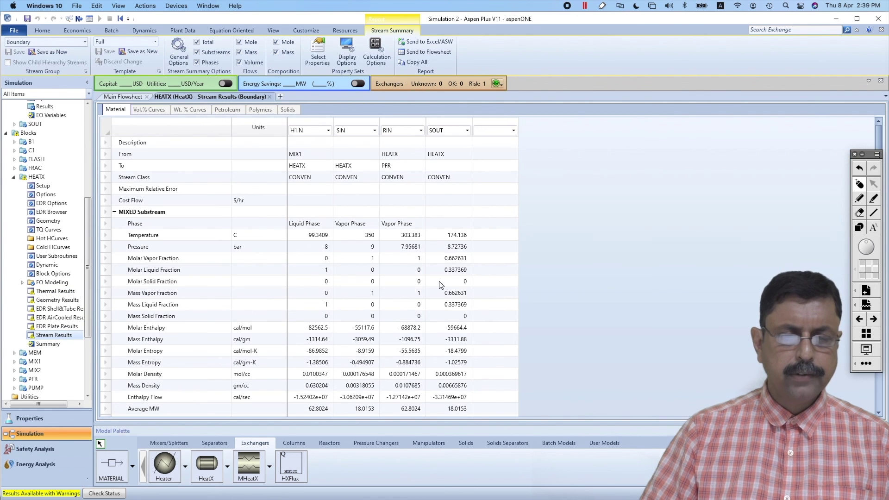
scroll(439, 283, down, 3)
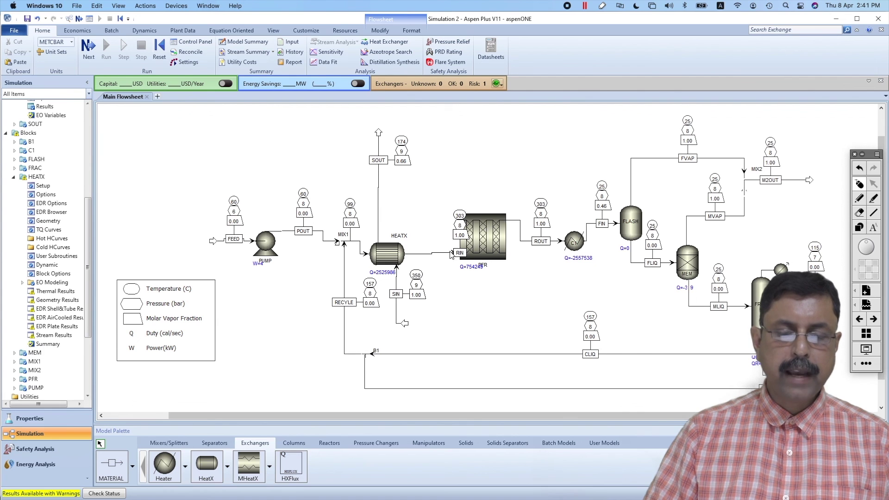
- Move the RIN stream label on the main flowsheet into the gap between HEATX and the PFR reactor
drag(458, 255, 438, 254)
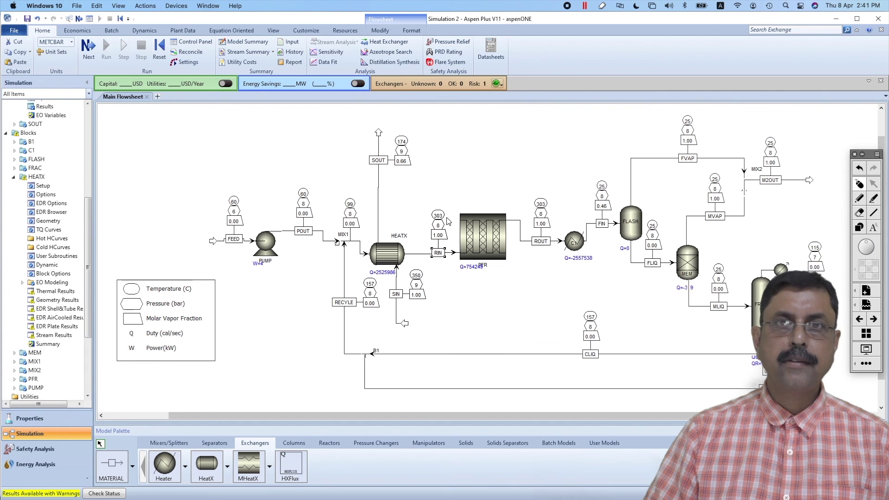
click(473, 324)
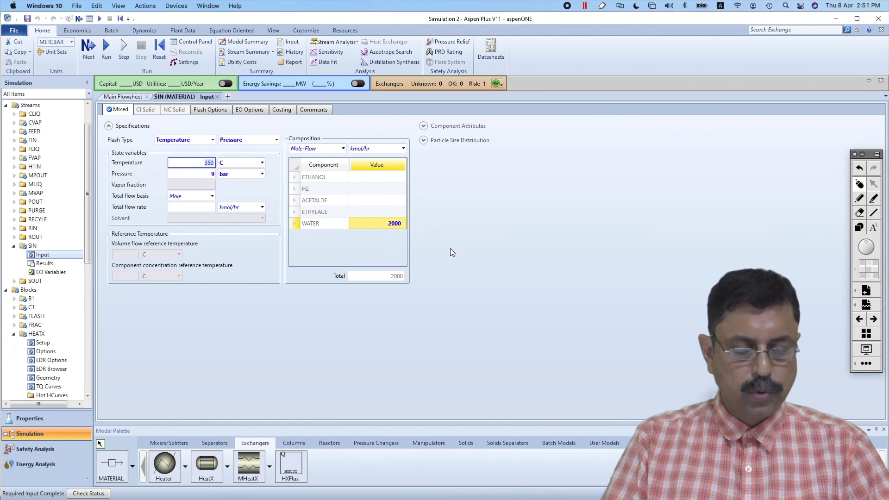
- Set the temperature of the SIN steam stream to 340 °C
text(340)
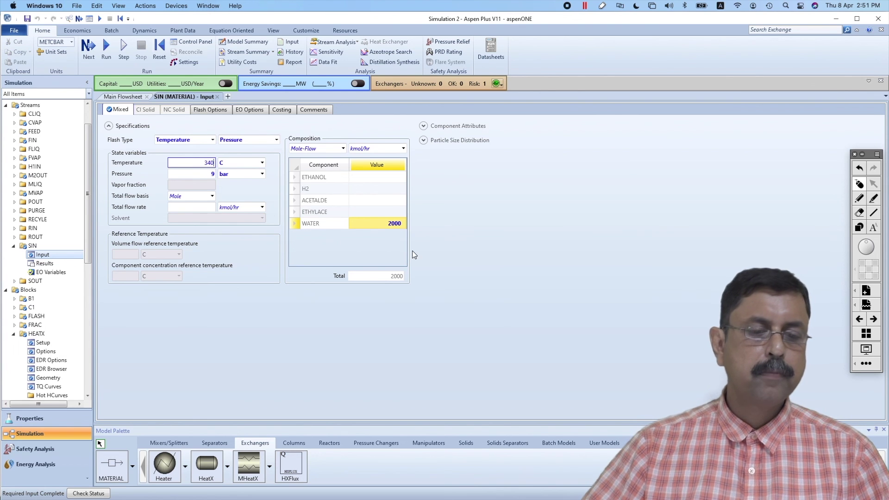
- Run the simulation with the new SIN steam temperature and review the stream conditions on the main flowsheet
key(Return)
click(106, 46)
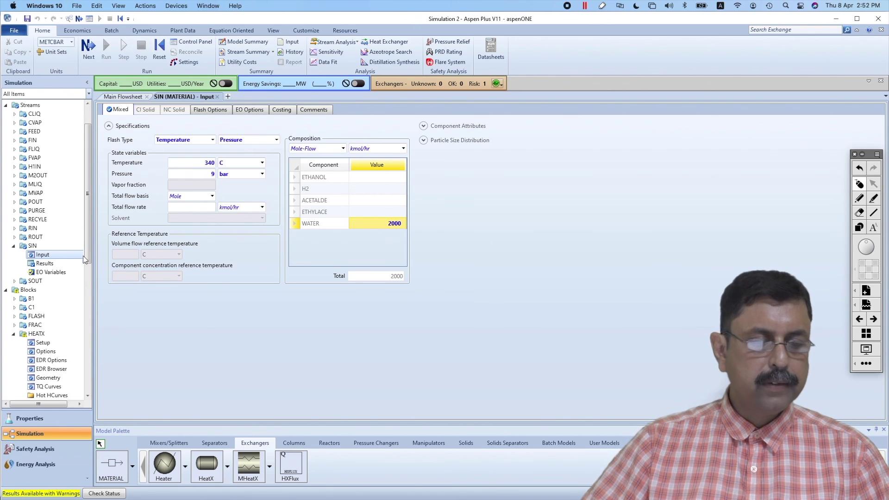
drag(85, 260, 85, 288)
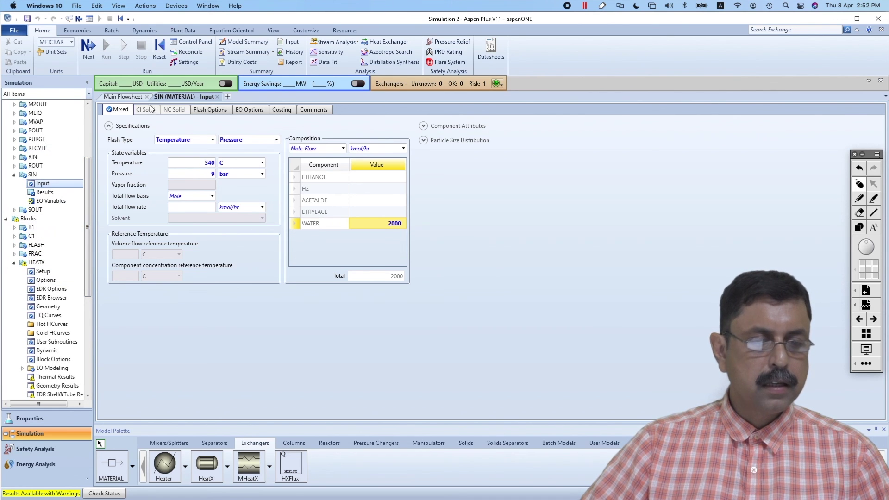
click(127, 96)
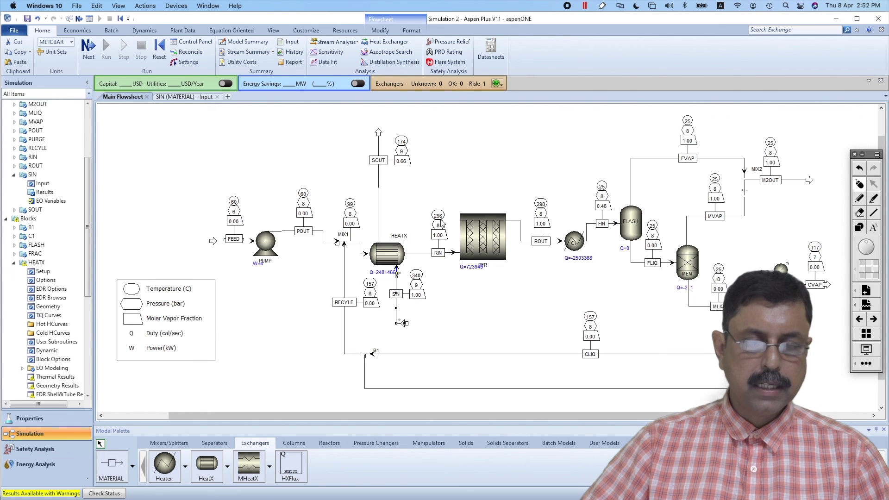
click(489, 313)
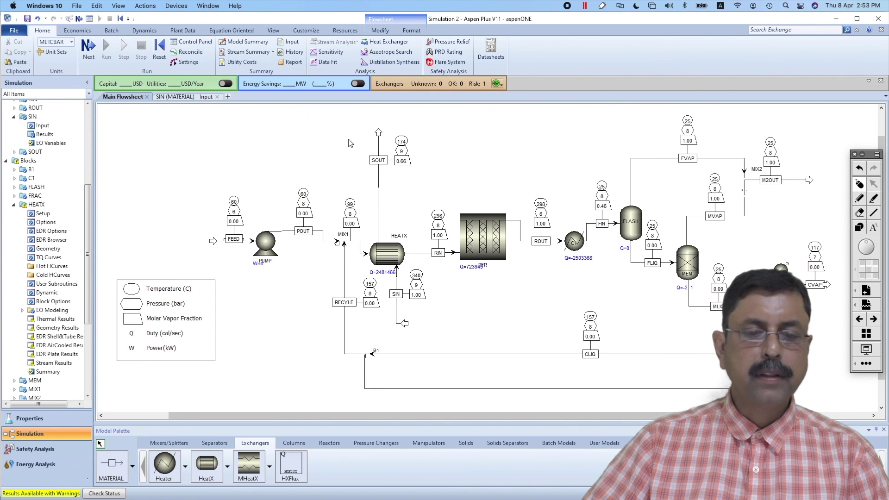
- Plot the PFR reactor's molar composition along its length for all components and clear the annotation toolbar off the plot
double_click(487, 241)
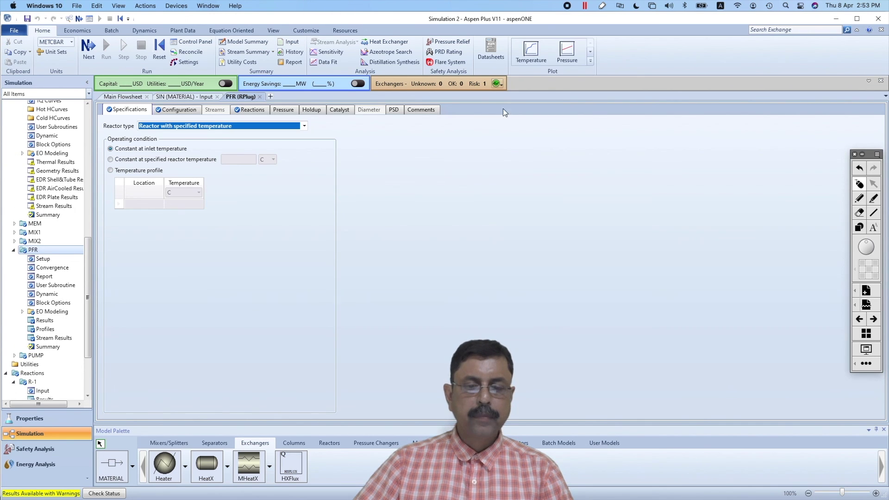
click(568, 55)
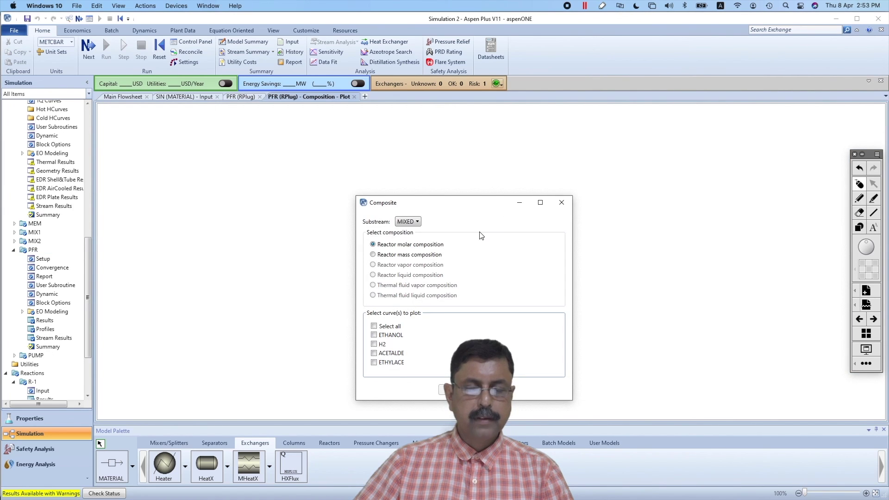
click(375, 327)
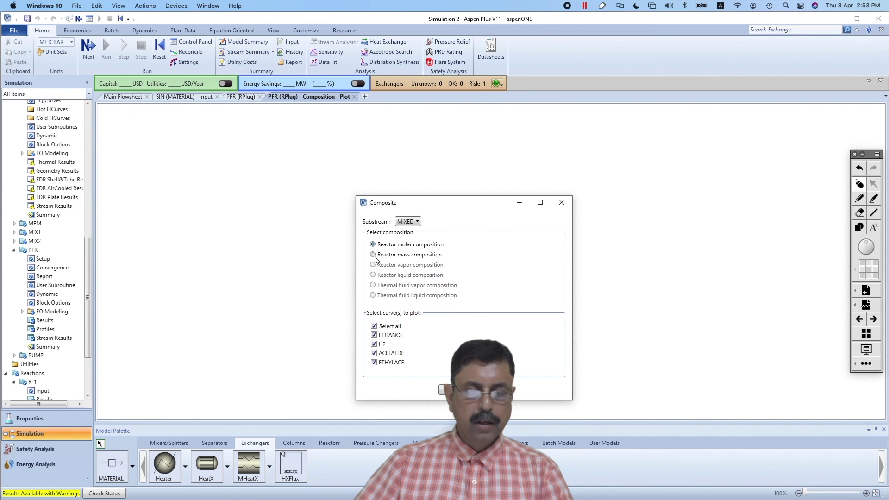
key(Return)
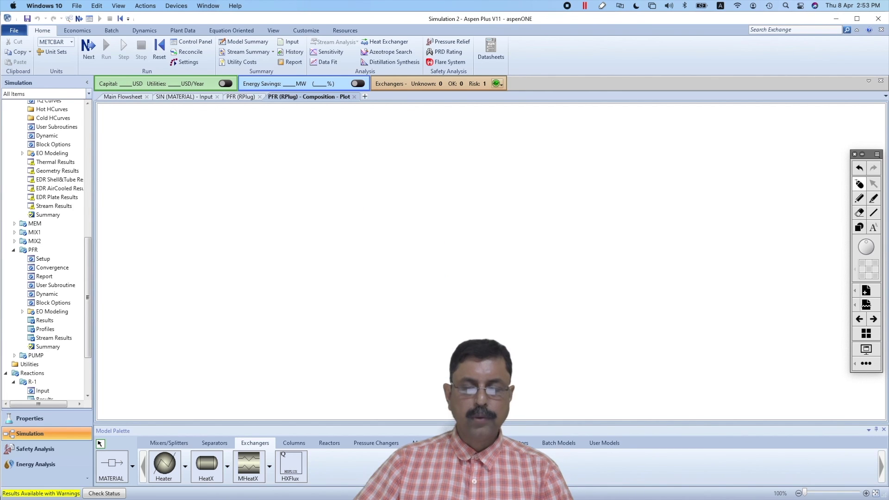
click(862, 155)
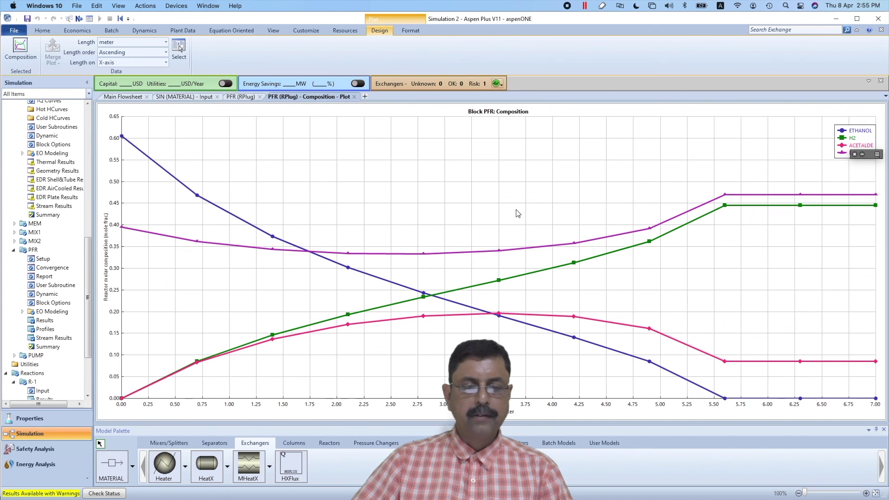
- Plot the FRAC column's vapor and liquid composition profiles on a mole basis for acetaldehyde and ethyl acetate
click(133, 96)
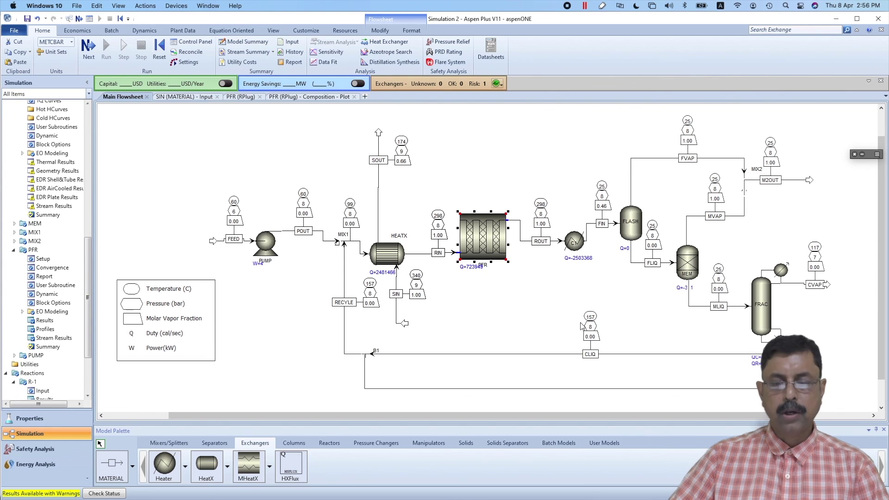
click(764, 318)
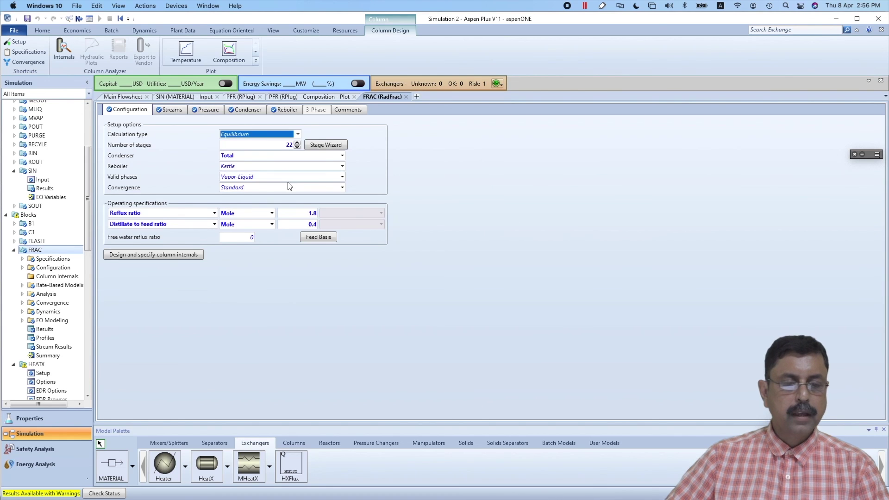
click(225, 52)
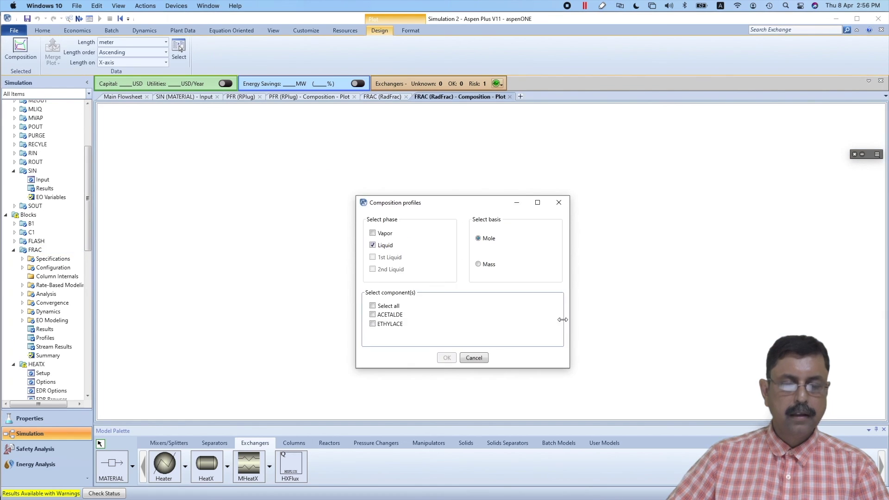
click(373, 234)
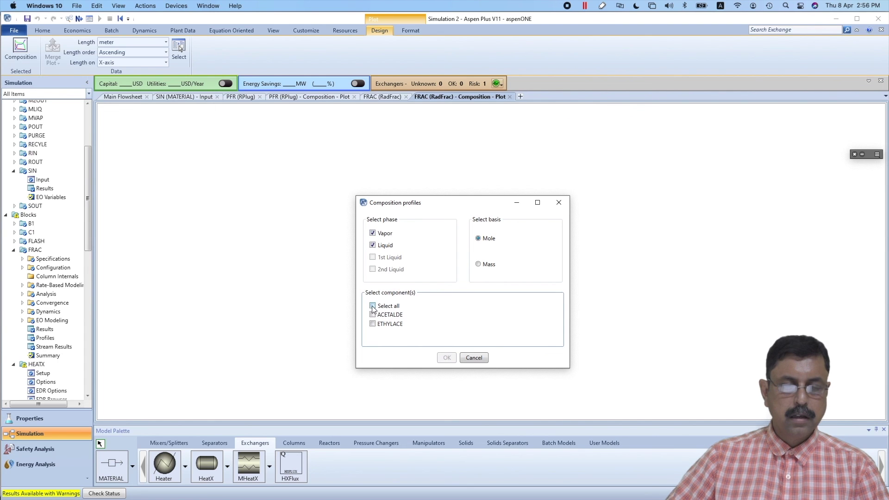
click(447, 358)
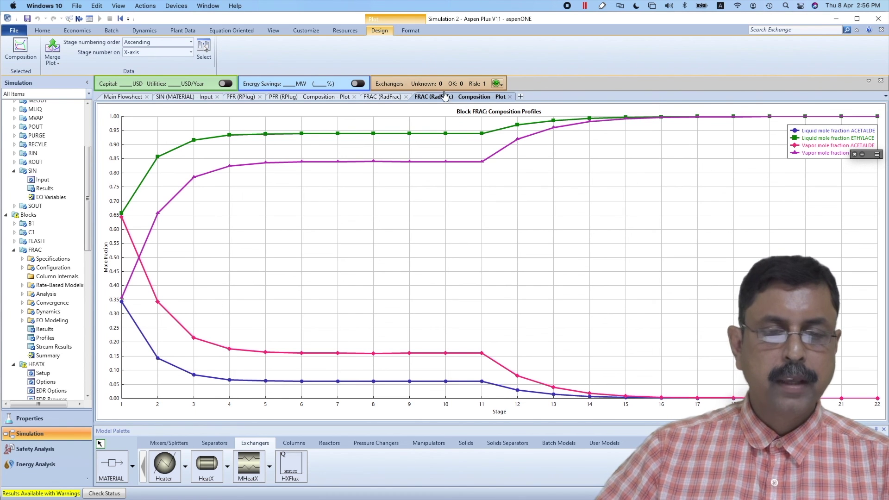
- Close the FRAC composition plot and plot the column's pressure profile by stage
click(509, 97)
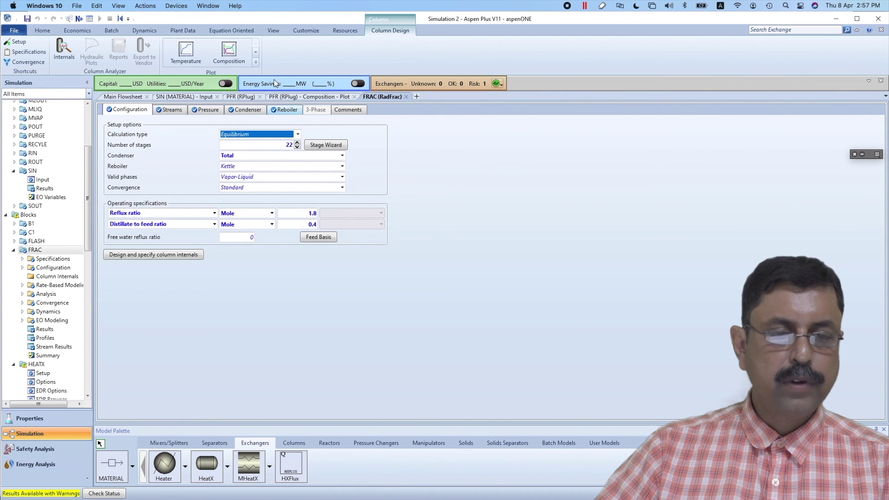
click(256, 62)
click(225, 80)
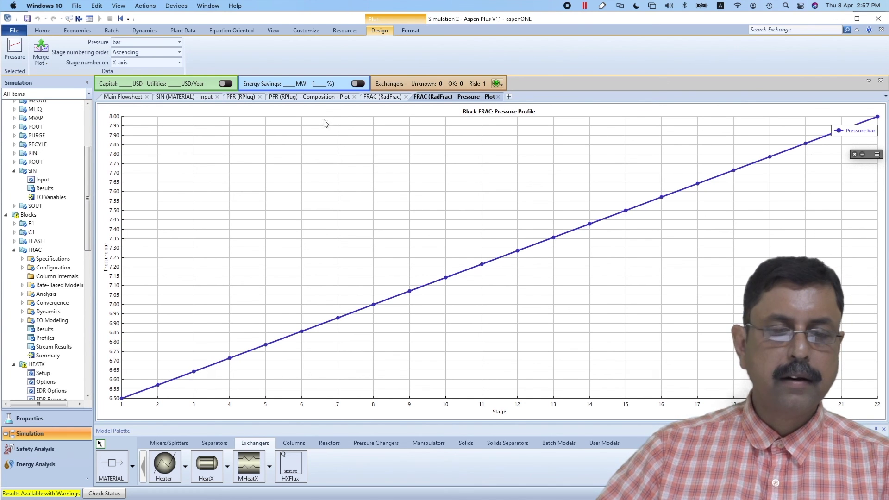
click(382, 97)
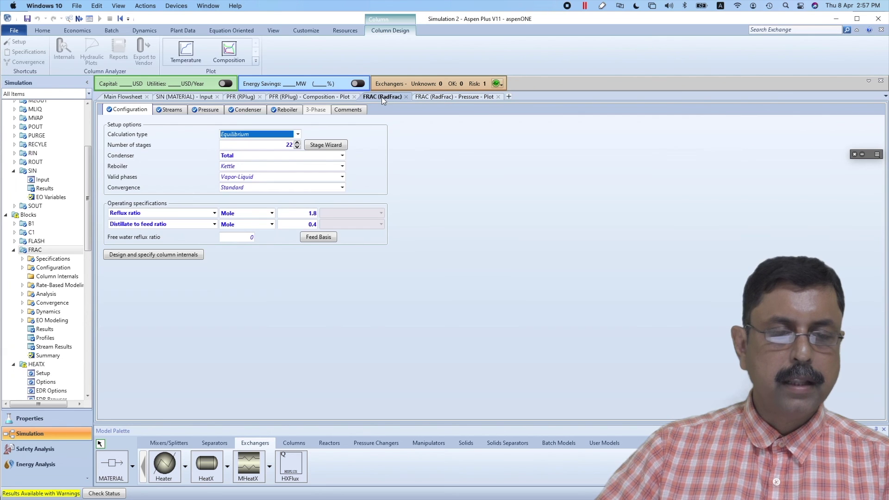
click(255, 61)
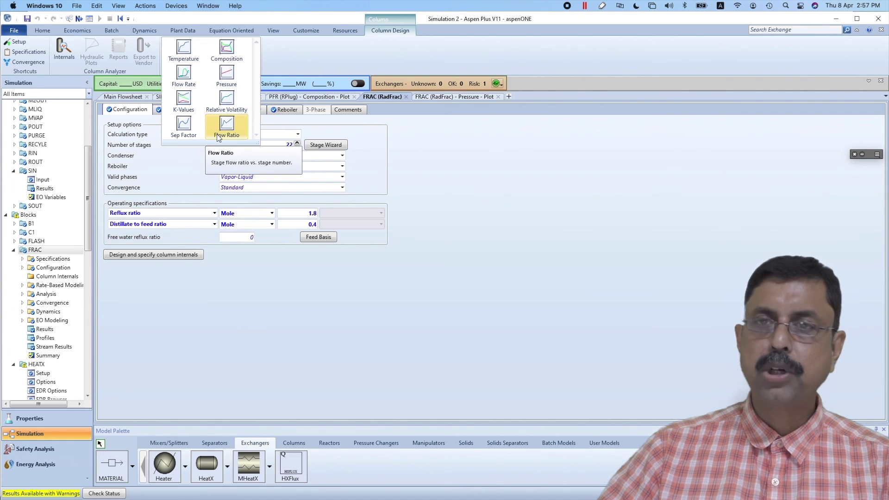
click(491, 194)
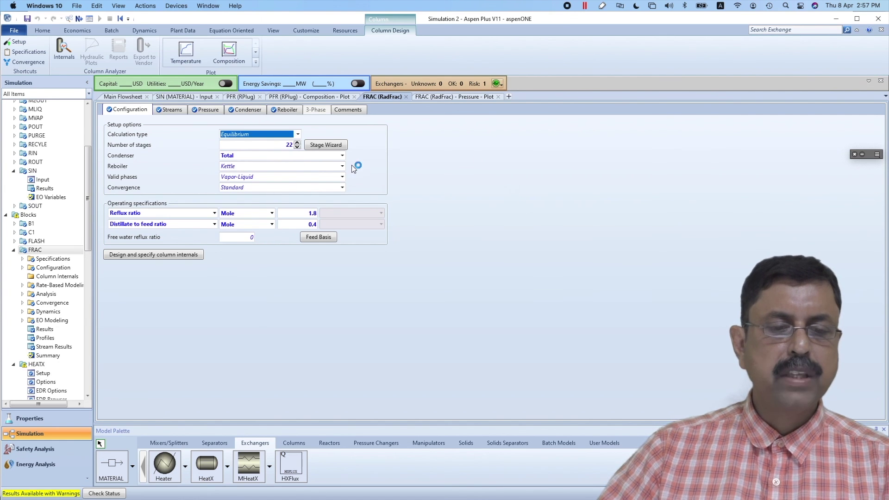